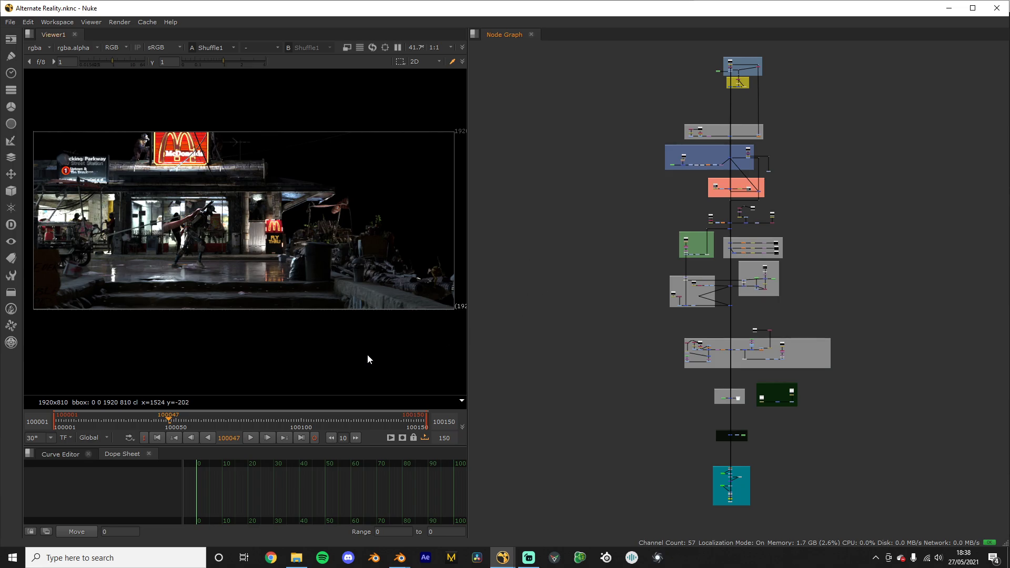
Step: Look over the node groups down to the Grading group and select the Write1 node
scroll(827, 416, up, 8)
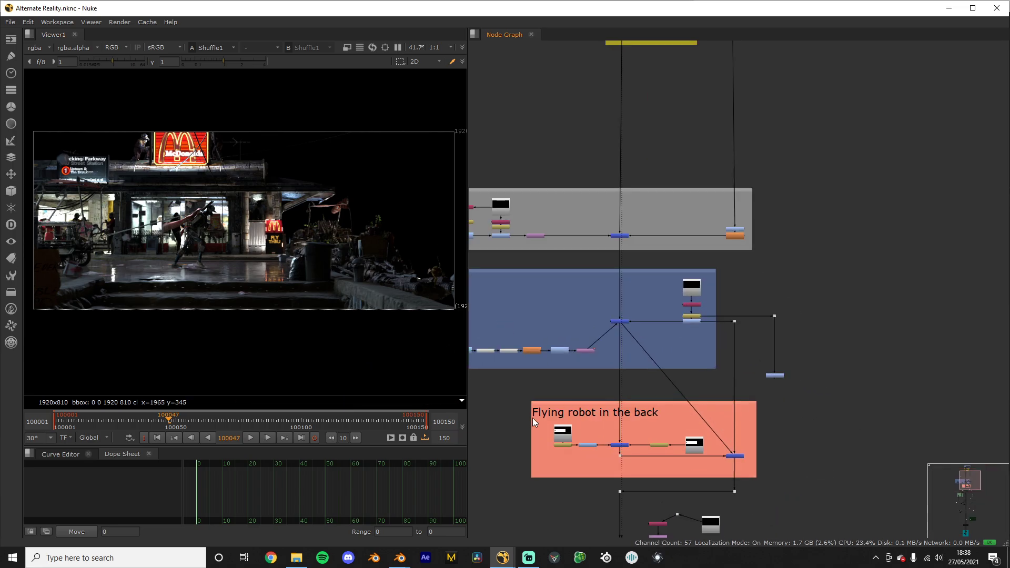
scroll(532, 418, down, 3)
mouse_move(532, 418)
middle_down()
mouse_move(720, 252)
mouse_move(710, 142)
middle_up()
middle_drag(736, 494, 714, 363)
middle_drag(705, 522, 715, 362)
middle_drag(750, 424, 744, 314)
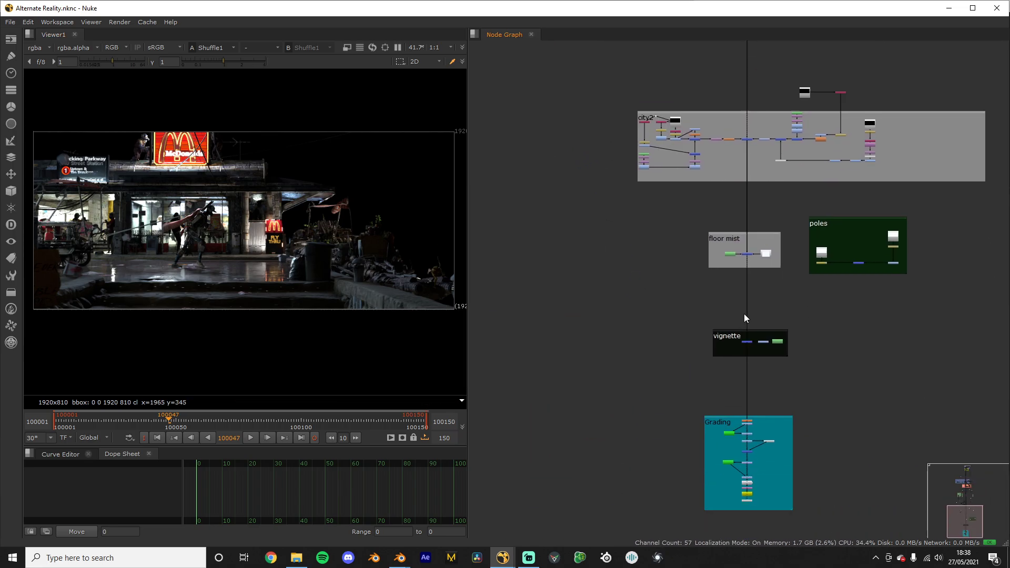
scroll(781, 439, up, 4)
middle_drag(763, 465, 798, 318)
scroll(798, 318, up, 3)
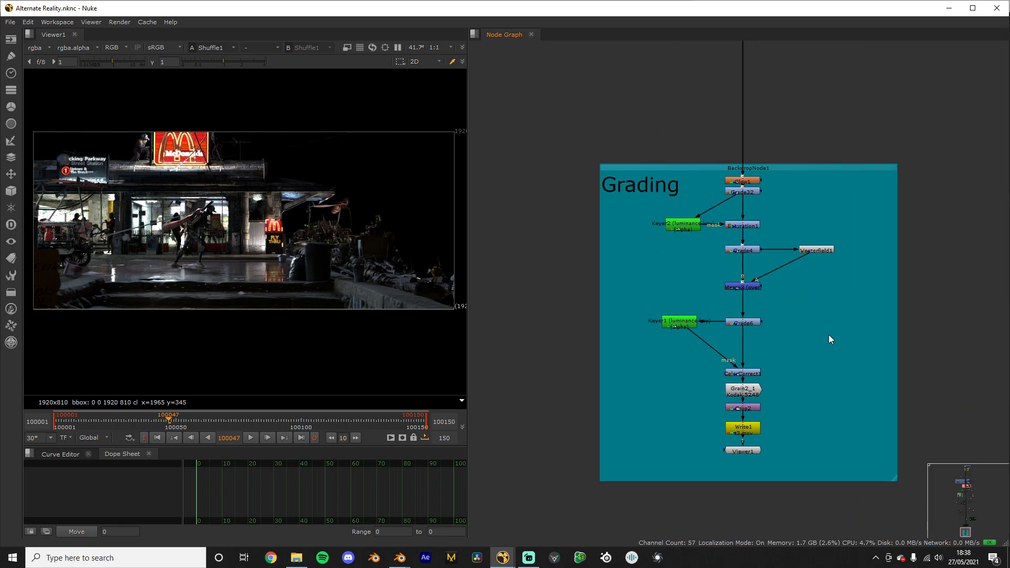
scroll(839, 397, up, 3)
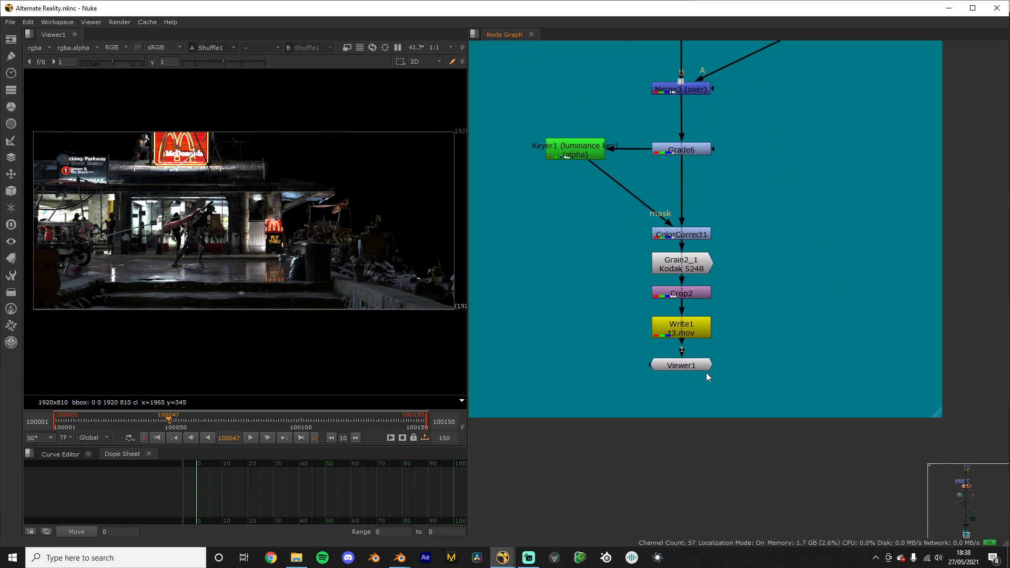
click(696, 331)
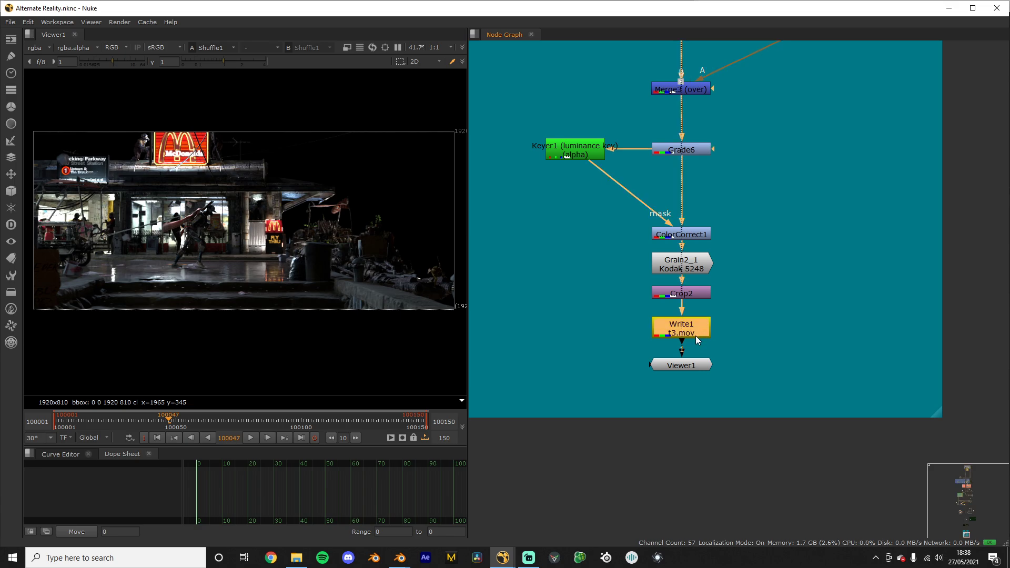
Step: Widen the viewer pane and centre the Shuffle1 render in it
scroll(224, 340, up, 2)
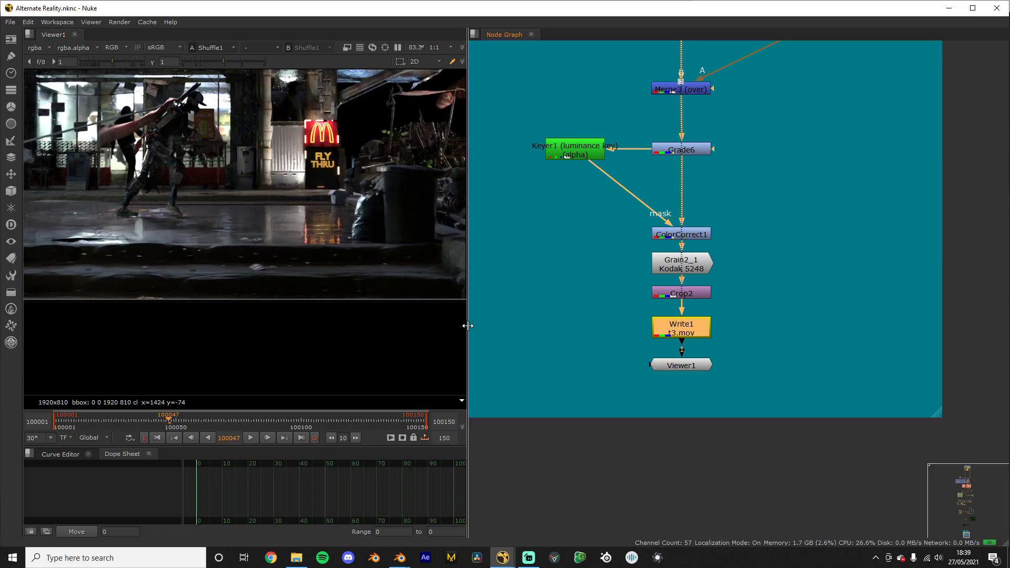
drag(467, 329, 643, 347)
scroll(382, 360, down, 1)
middle_drag(381, 356, 495, 350)
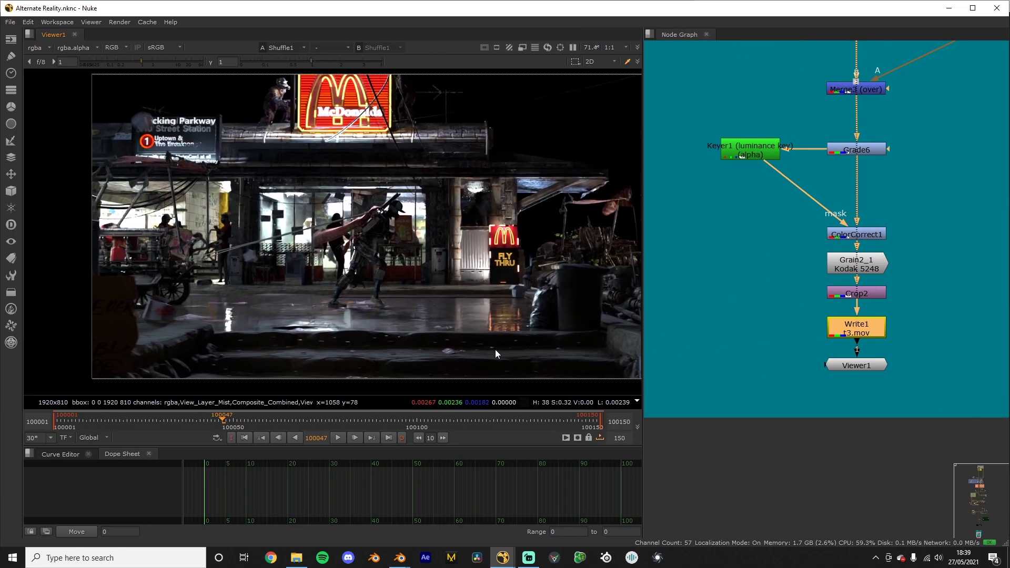
Step: Examine the Shuffle1 render up close, from the cart and walking figure to the fly-thru sign and debris
scroll(387, 244, up, 2)
middle_drag(271, 266, 417, 148)
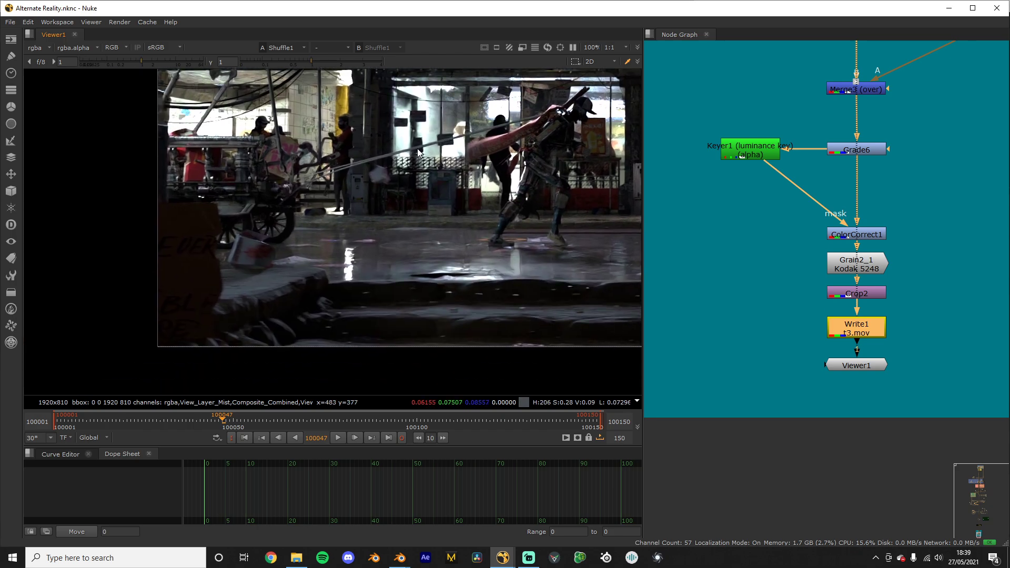
scroll(605, 183, down, 1)
middle_drag(621, 180, 215, 245)
scroll(293, 315, up, 1)
middle_drag(489, 232, 383, 266)
scroll(293, 314, down, 2)
scroll(383, 267, up, 1)
scroll(349, 312, up, 2)
middle_drag(349, 313, 522, 331)
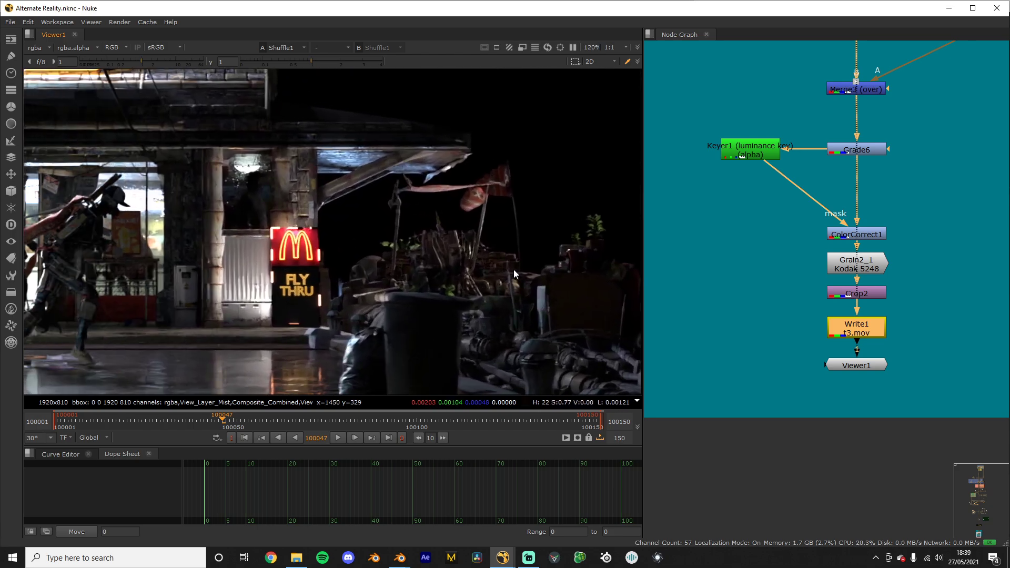
scroll(412, 206, down, 4)
middle_drag(413, 206, 548, 164)
middle_drag(533, 245, 381, 301)
scroll(886, 404, up, 2)
Step: Show the output of the Write1 node in the viewer
click(881, 328)
click(872, 303)
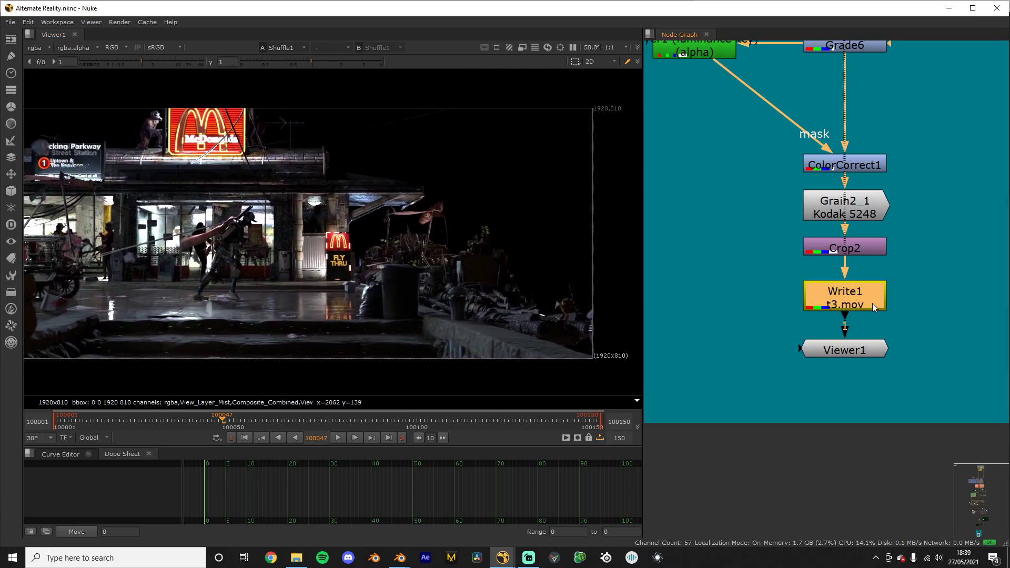
key(1)
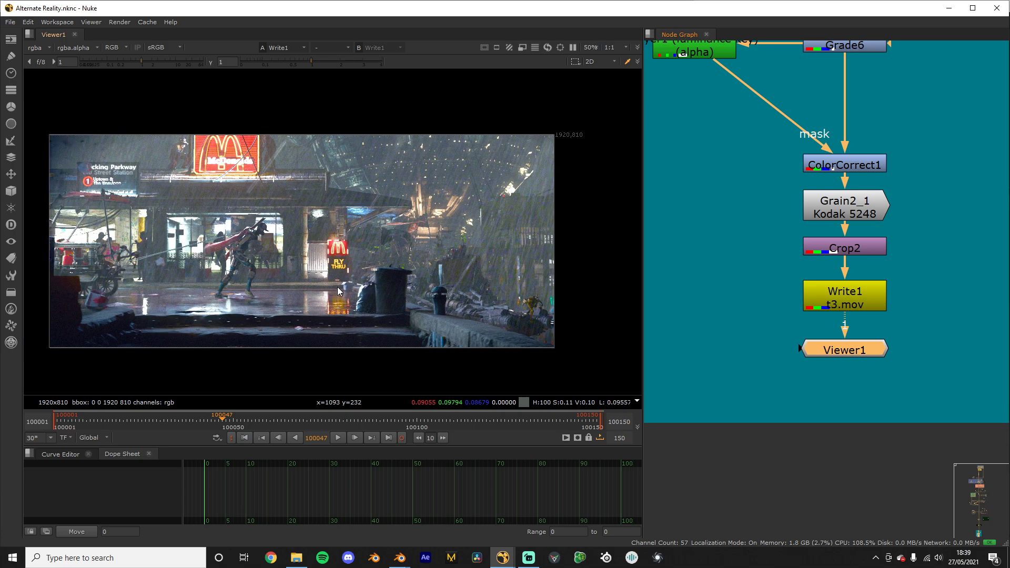
middle_drag(400, 274, 415, 272)
Step: Show the output of the Shuffle1 node from the beauty w mist group in the viewer
scroll(858, 293, down, 12)
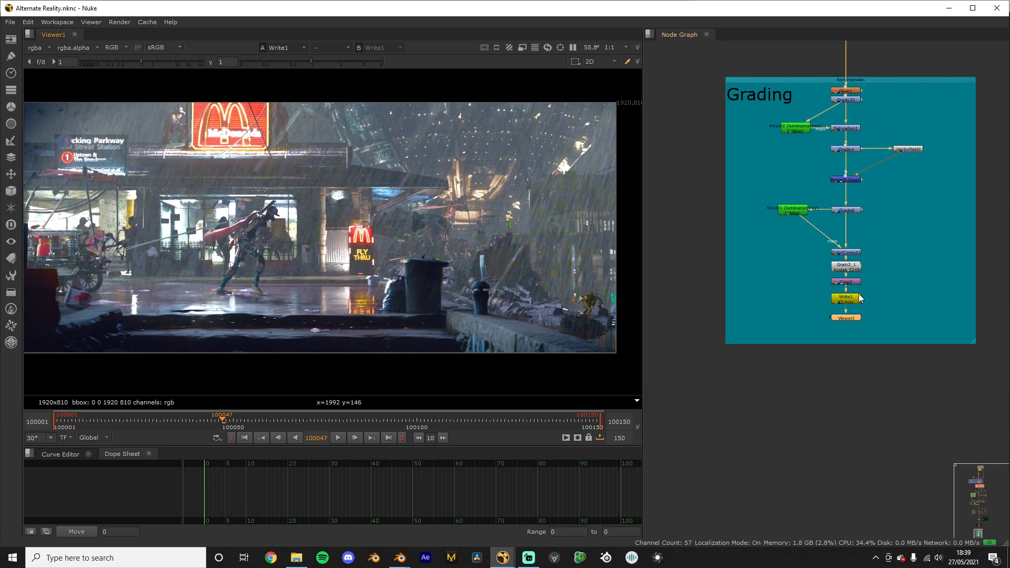
middle_drag(847, 154, 801, 567)
scroll(837, 284, down, 5)
middle_drag(824, 236, 809, 381)
scroll(810, 380, up, 6)
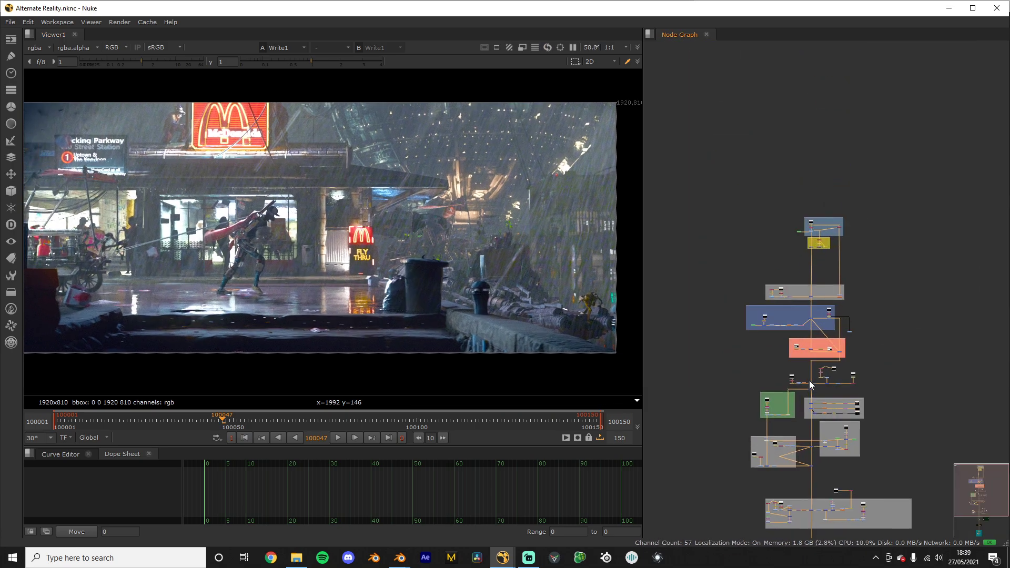
middle_drag(796, 170, 880, 345)
scroll(880, 346, up, 3)
scroll(880, 346, up, 4)
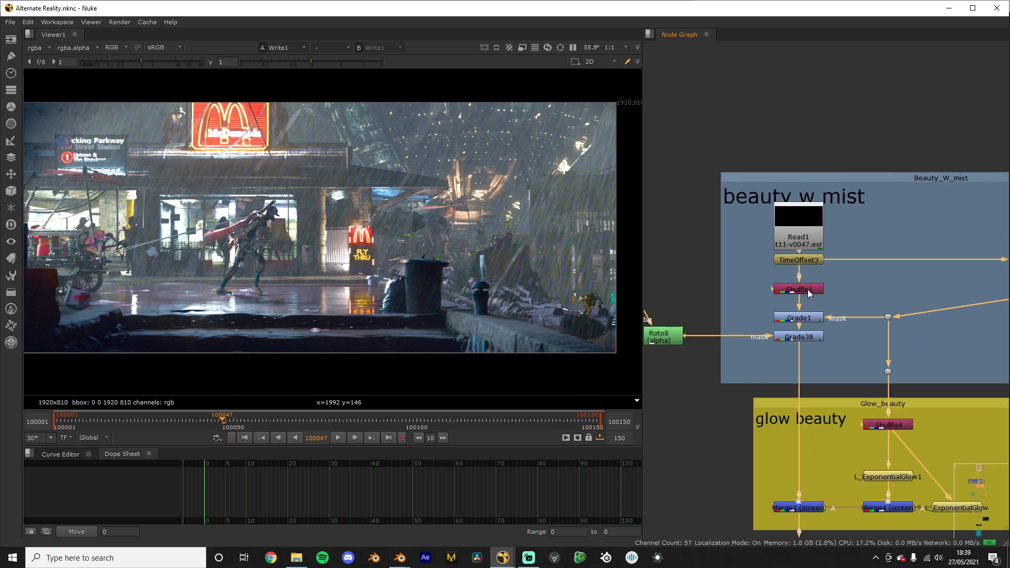
click(809, 291)
key(1)
Step: Return to the Grading group and show the final Write1 composite in the viewer again
scroll(810, 318, down, 6)
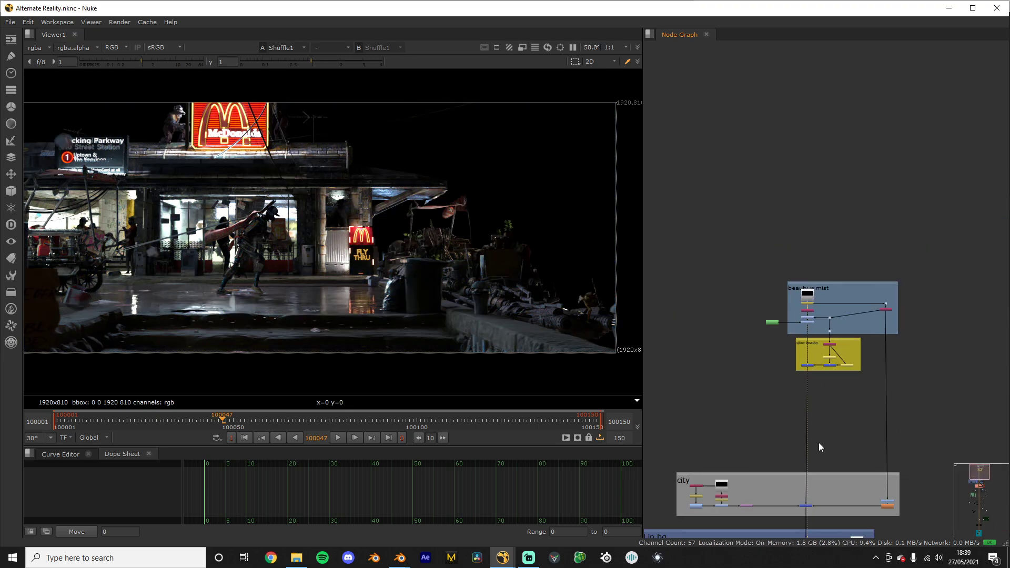
scroll(819, 443, down, 3)
middle_drag(819, 443, 778, 87)
scroll(777, 518, up, 4)
middle_drag(777, 518, 840, 7)
scroll(833, 287, up, 5)
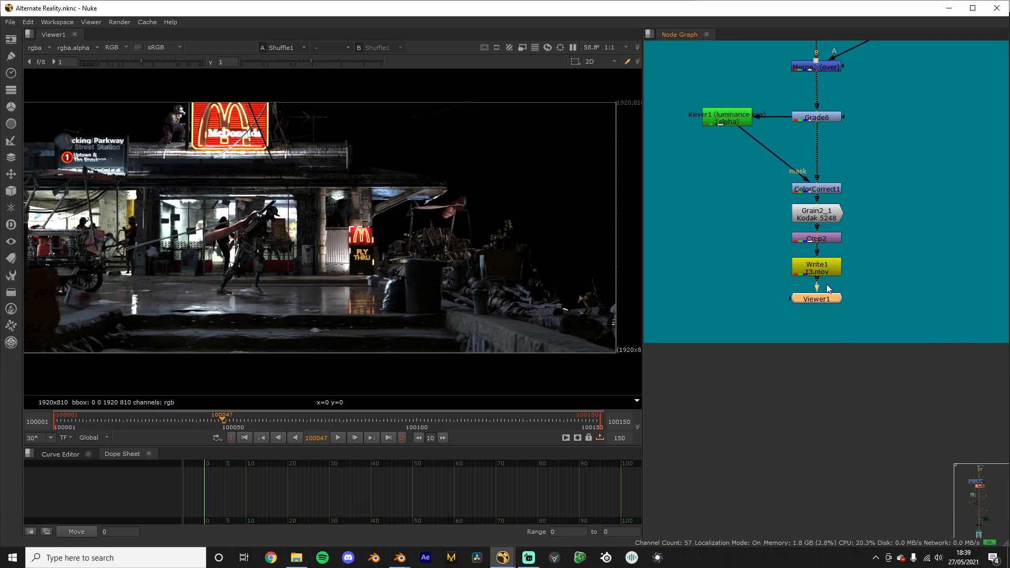
click(826, 274)
key(1)
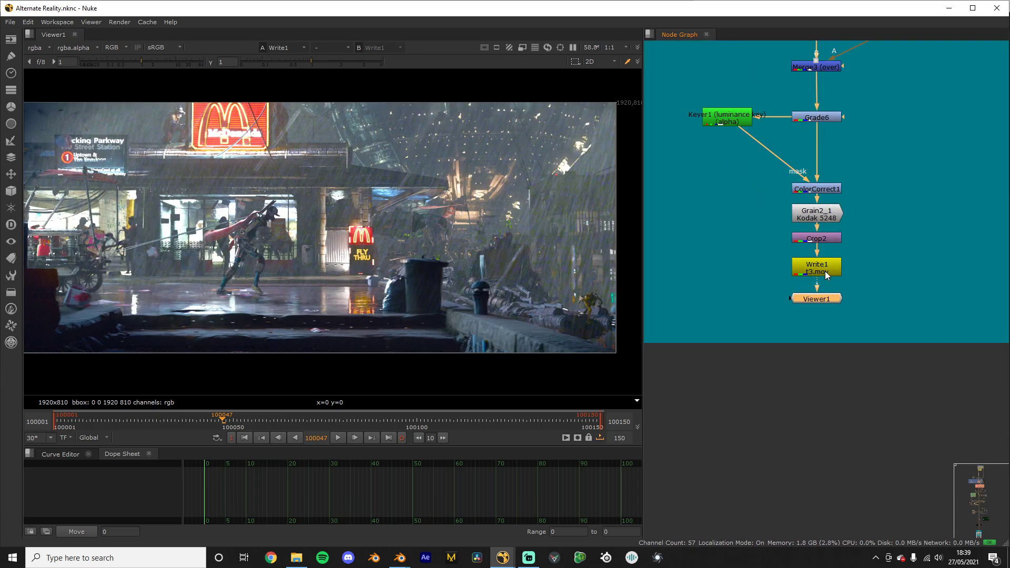
Step: Narrow the viewer pane to give the node graph more room
scroll(818, 197, down, 5)
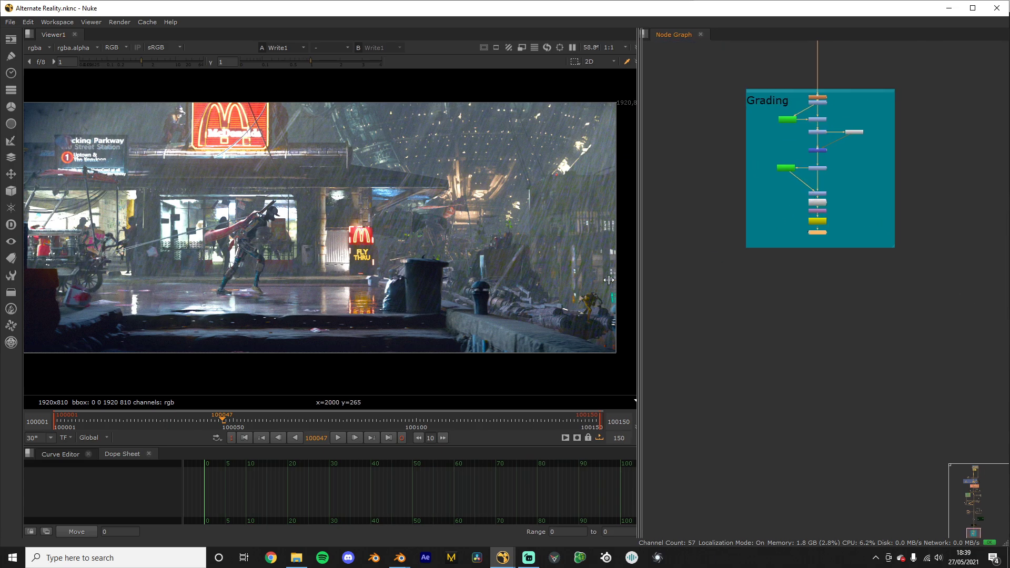
drag(641, 275, 507, 275)
scroll(728, 225, down, 6)
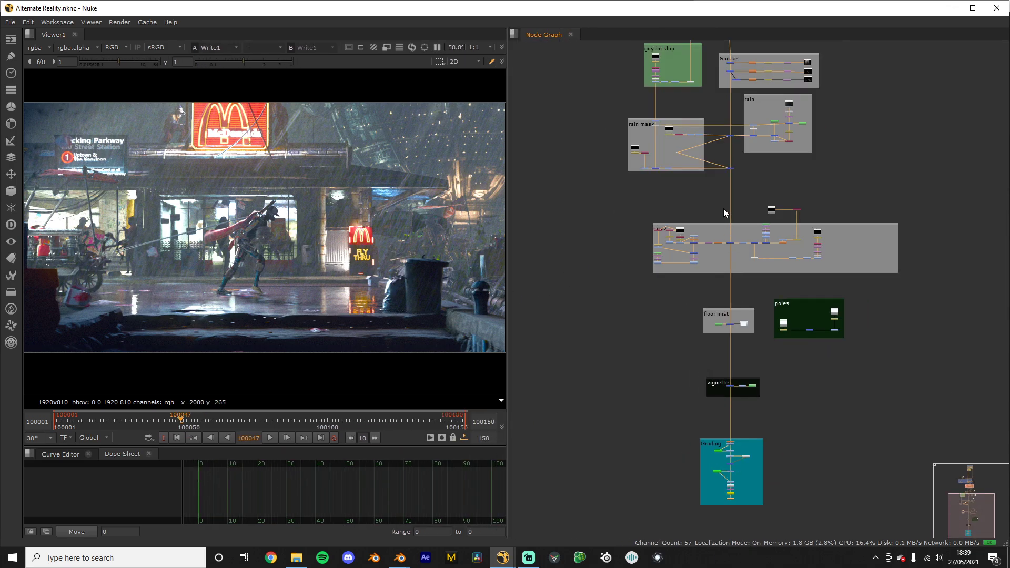
Step: Look over the node groups from rain and Smoke up to city and beauty w mist
scroll(724, 209, down, 3)
middle_drag(724, 209, 703, 326)
scroll(704, 326, up, 2)
scroll(749, 198, up, 5)
scroll(750, 201, up, 1)
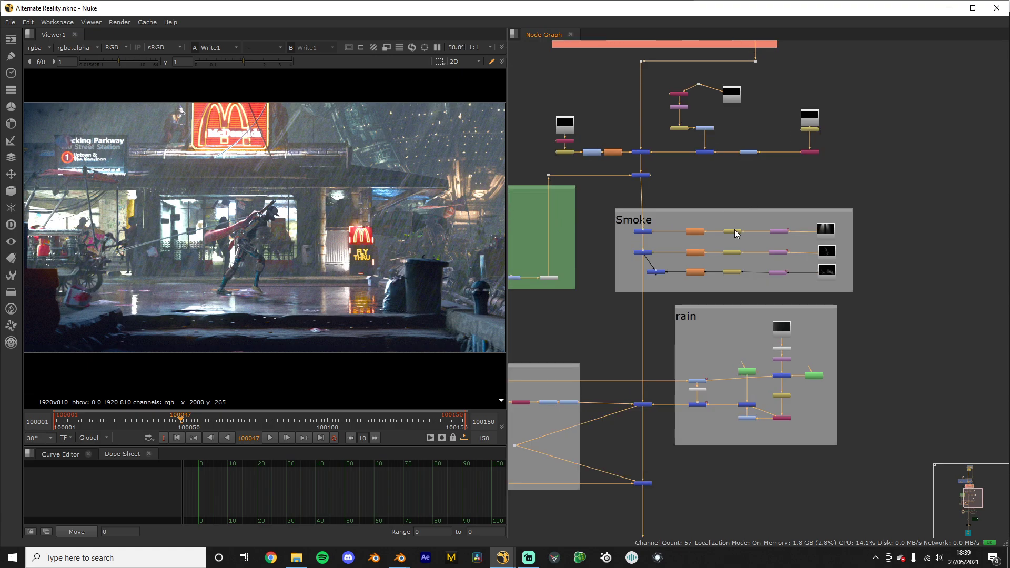
scroll(687, 316, up, 2)
scroll(720, 179, down, 4)
middle_drag(720, 179, 769, 451)
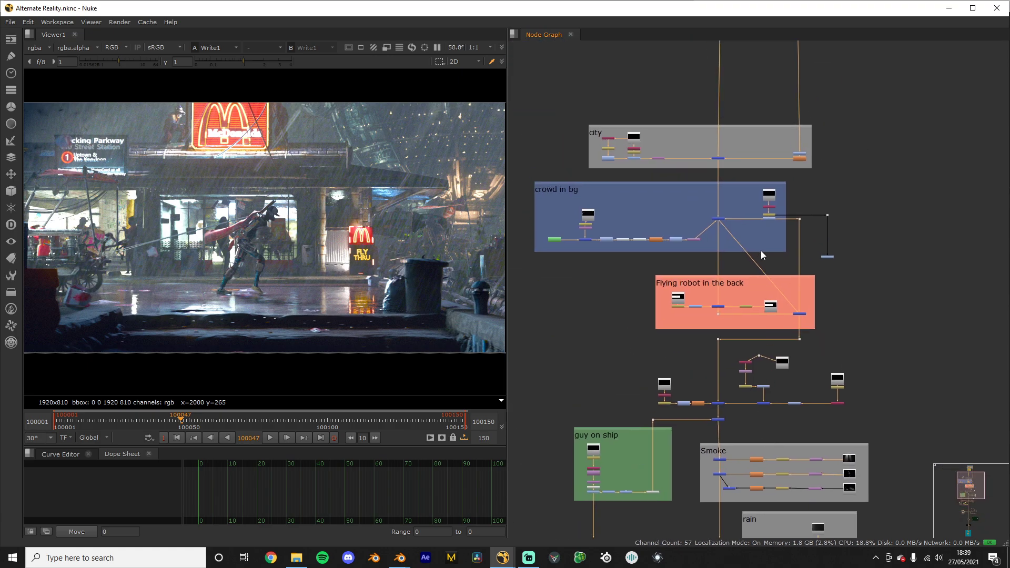
middle_drag(761, 264, 797, 441)
scroll(798, 442, up, 1)
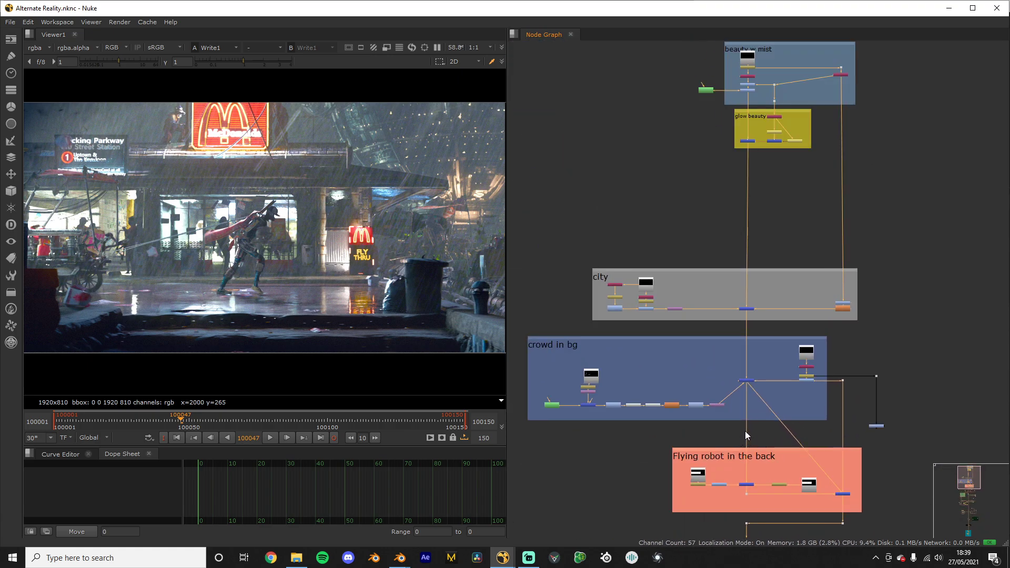
scroll(676, 315, up, 2)
Step: Select the city, crowd in bg and Flying robot in the back backdrops one after another
click(653, 260)
scroll(653, 261, down, 3)
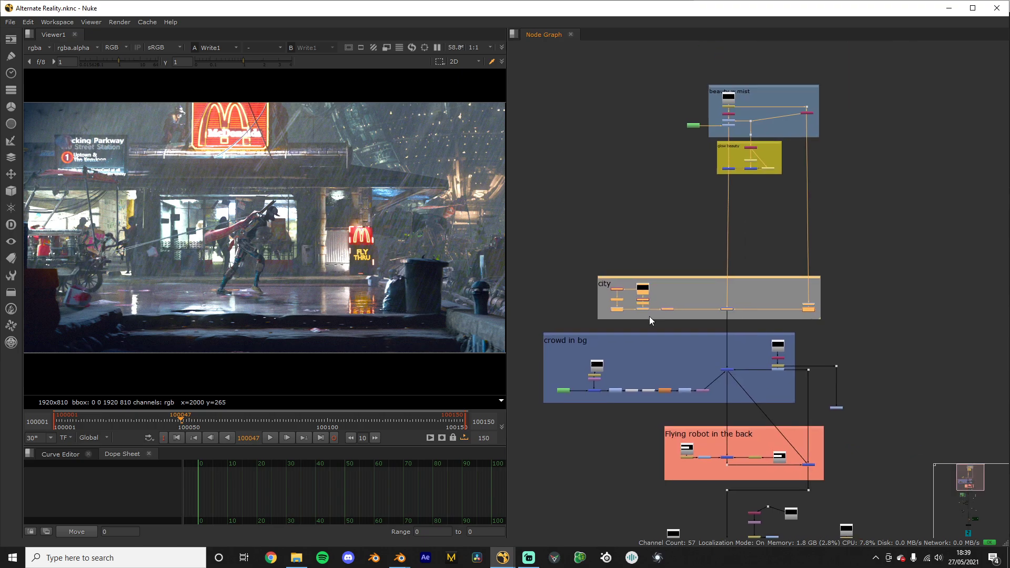
middle_drag(649, 317, 669, 252)
scroll(673, 279, up, 1)
click(654, 309)
scroll(657, 316, down, 3)
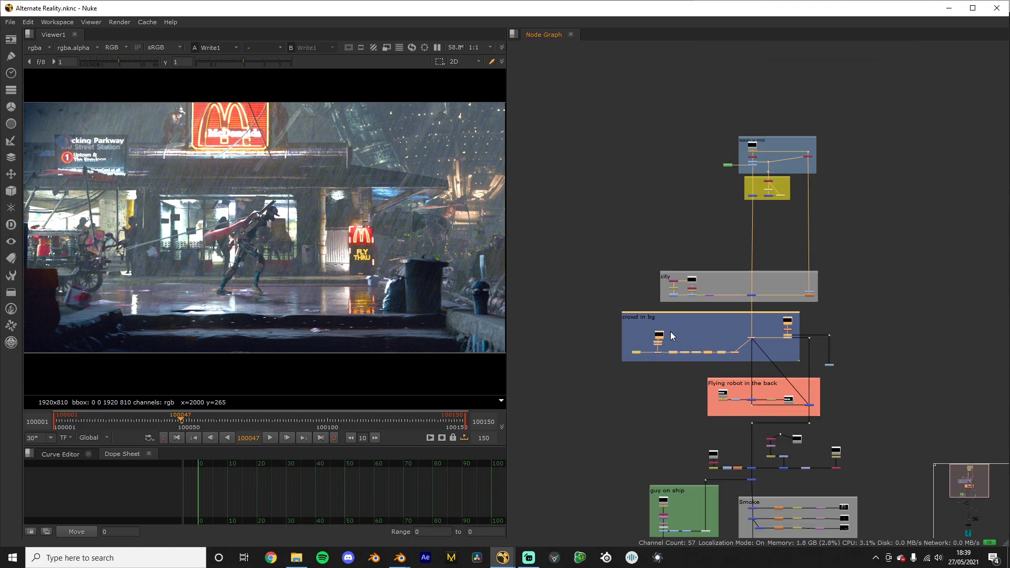
middle_drag(670, 331, 678, 297)
click(740, 343)
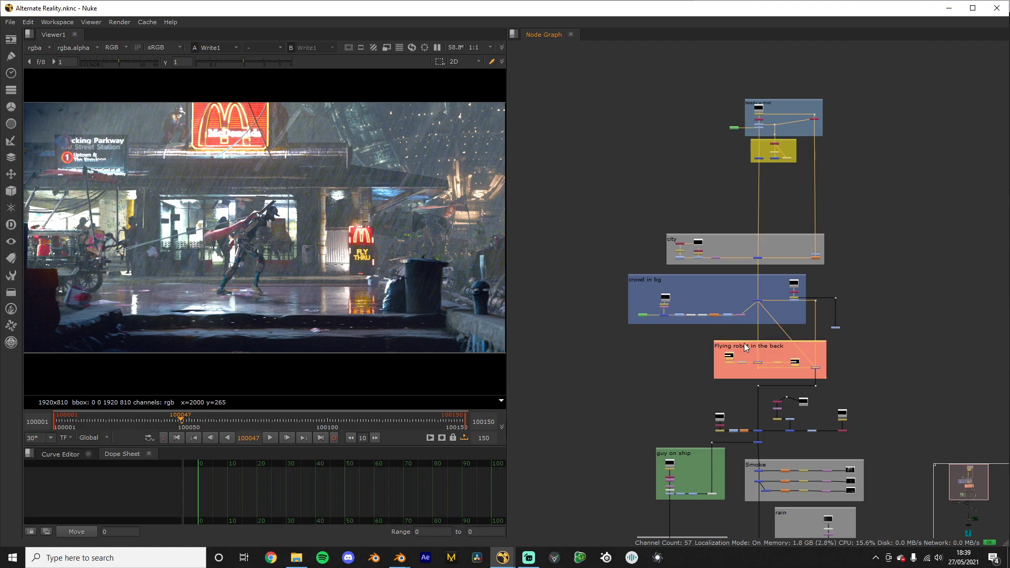
Step: Select the Shuffle12 and TimeOffset16 nodes below Read13 in the city2 group
scroll(744, 344, down, 3)
middle_drag(696, 459, 753, 306)
scroll(708, 377, down, 2)
scroll(712, 364, up, 2)
scroll(753, 306, up, 4)
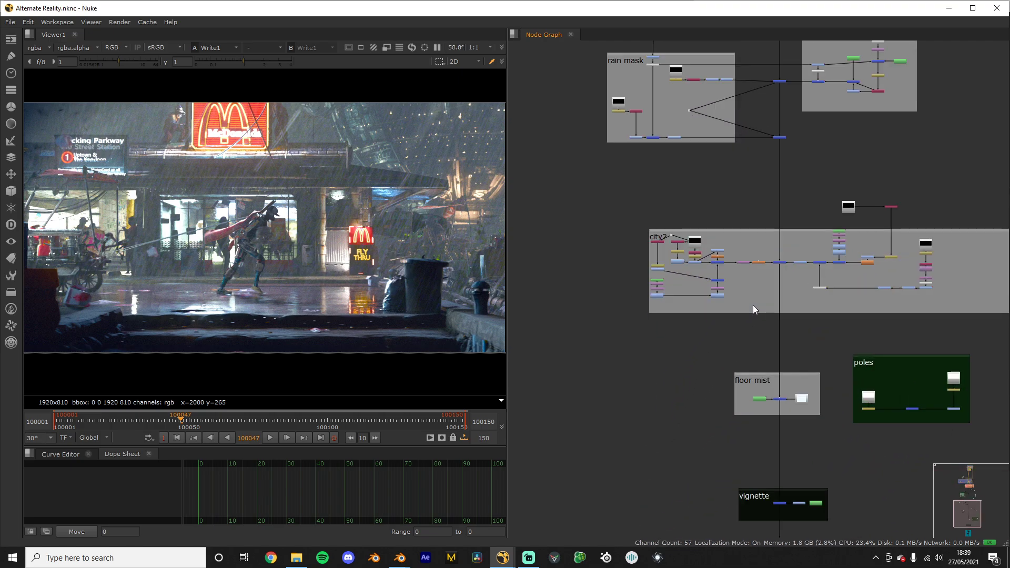
scroll(737, 307, up, 5)
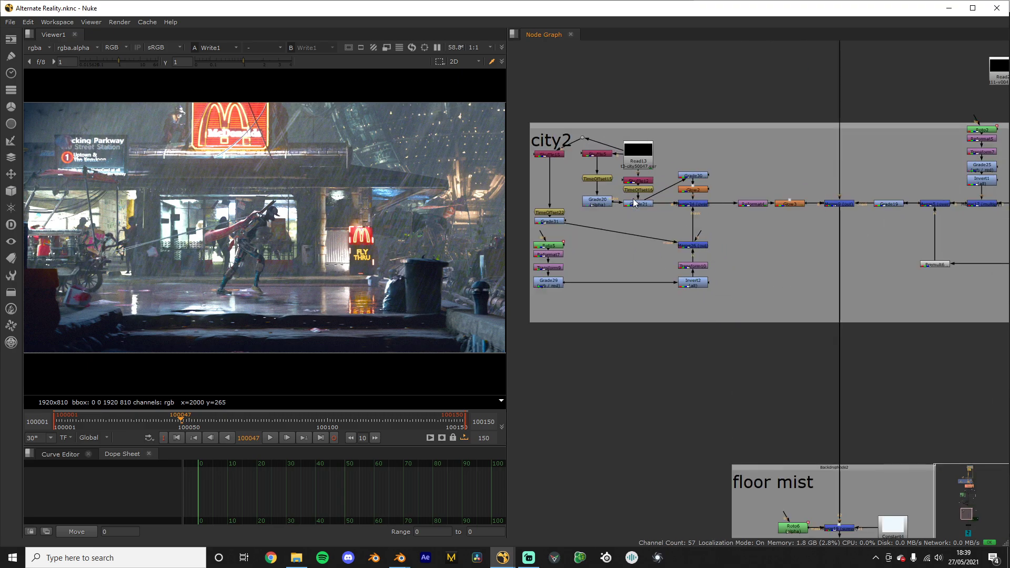
middle_drag(634, 200, 745, 357)
scroll(744, 356, up, 6)
click(764, 308)
scroll(764, 309, up, 3)
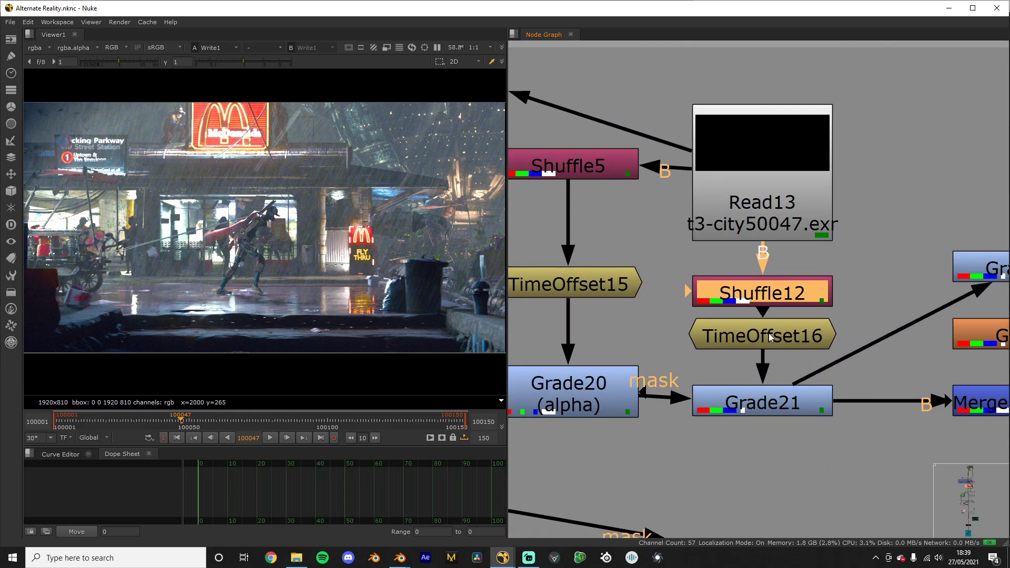
shift+click(769, 333)
scroll(769, 333, down, 4)
scroll(768, 334, up, 3)
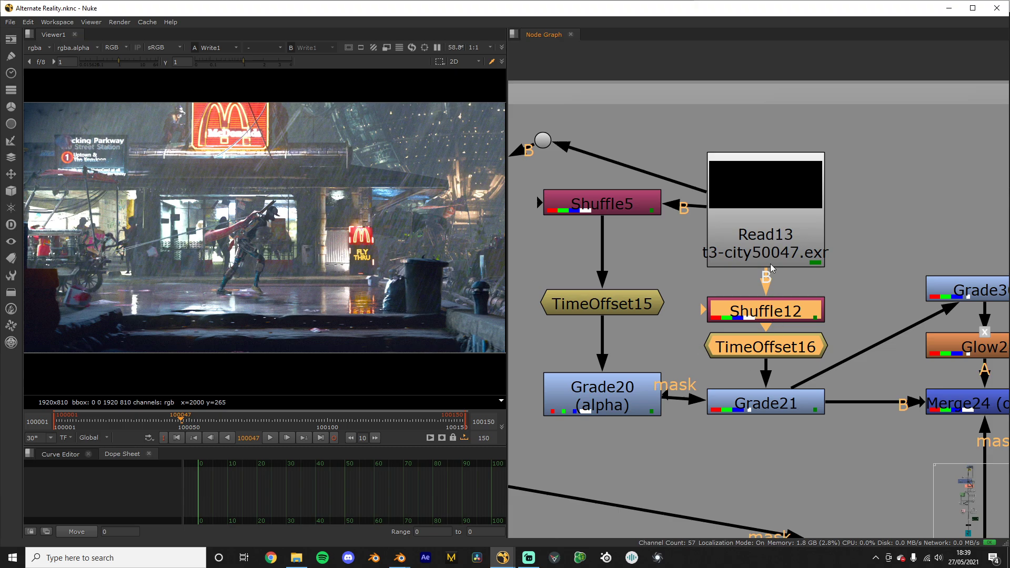
Step: Show the output of the Read13 city render node in the viewer
drag(774, 209, 778, 213)
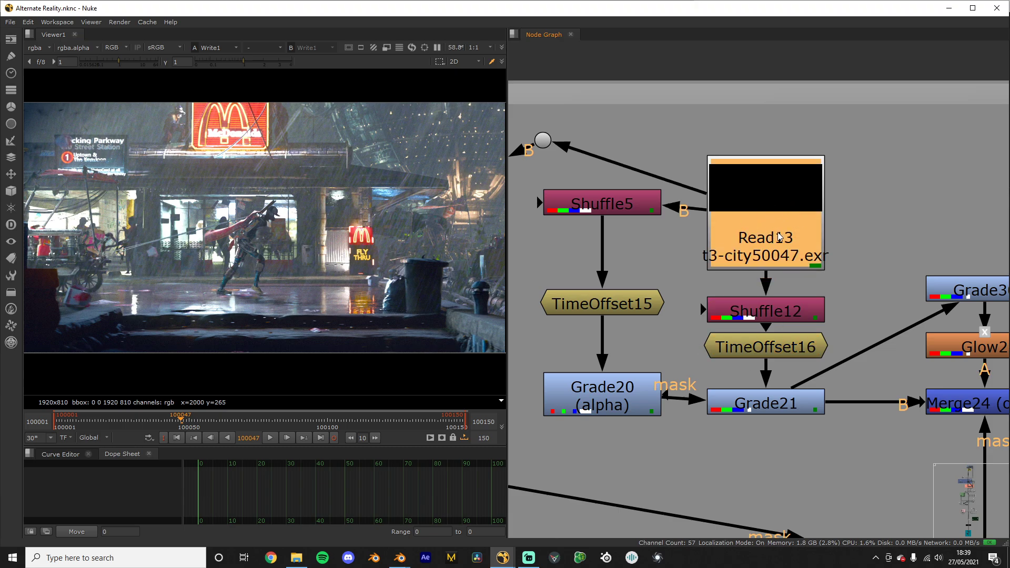
key(1)
scroll(376, 281, down, 3)
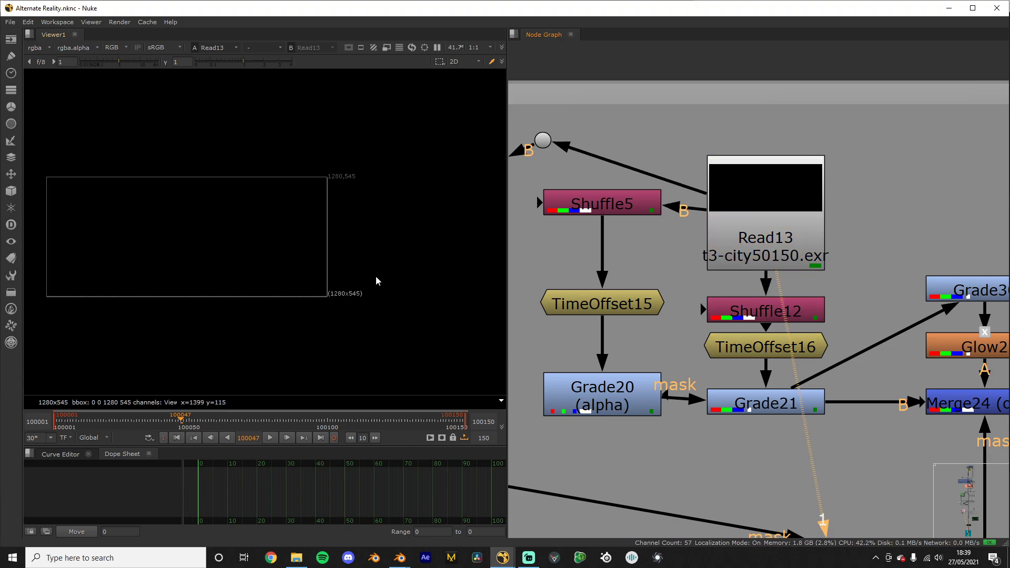
Step: Show the outputs of Shuffle12 and TimeOffset16 in turn in the viewer
click(776, 319)
key(1)
click(741, 350)
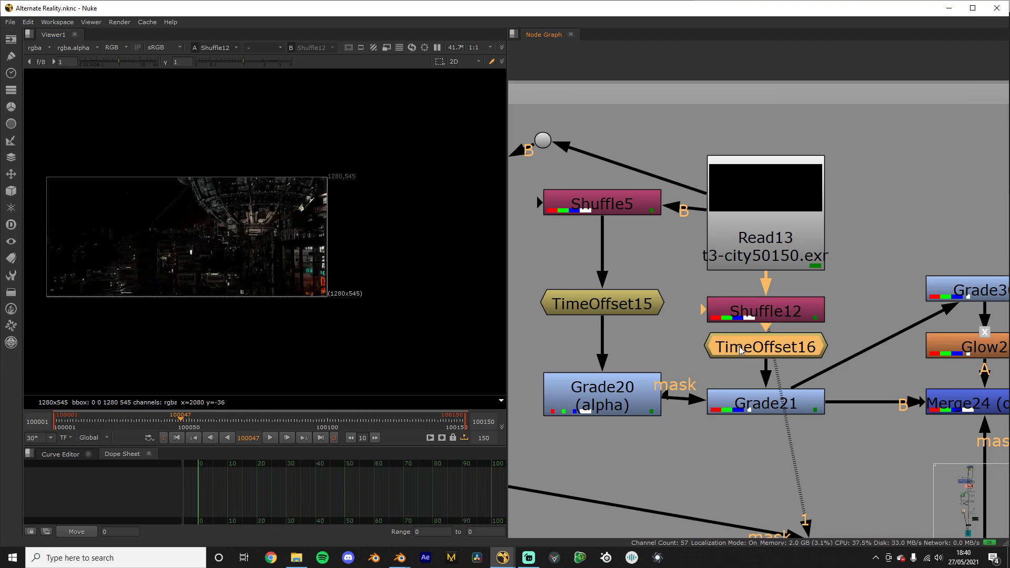
key(1)
Step: Show the output of the Grade21 node in the viewer and inspect the graded city image
click(700, 366)
scroll(756, 375, down, 2)
middle_drag(802, 411, 784, 295)
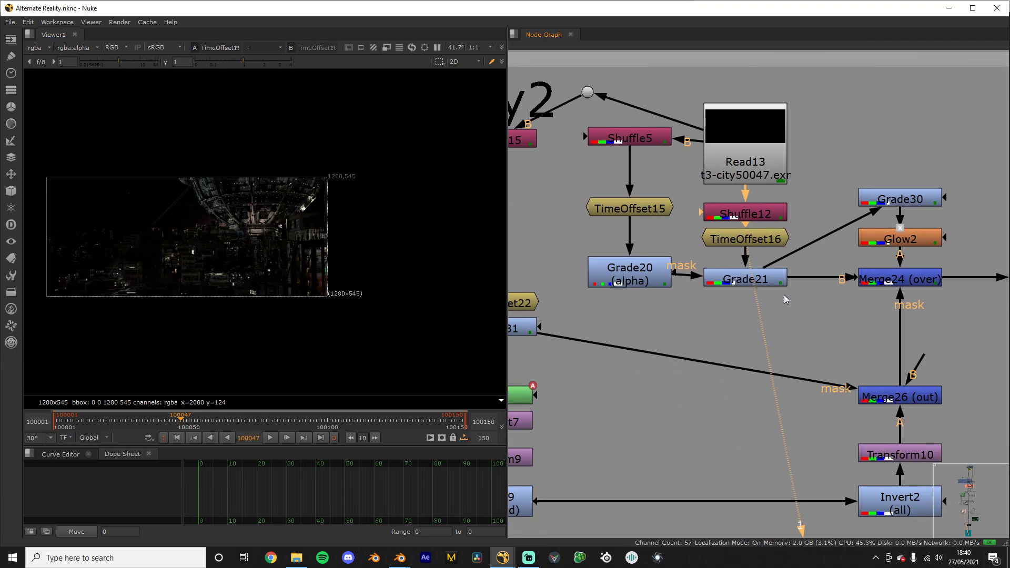
click(726, 281)
key(1)
scroll(135, 289, up, 2)
middle_drag(147, 295, 200, 308)
Step: Show the outputs of the Grade30 and Merge24 (over) nodes in turn in the viewer
scroll(710, 264, down, 4)
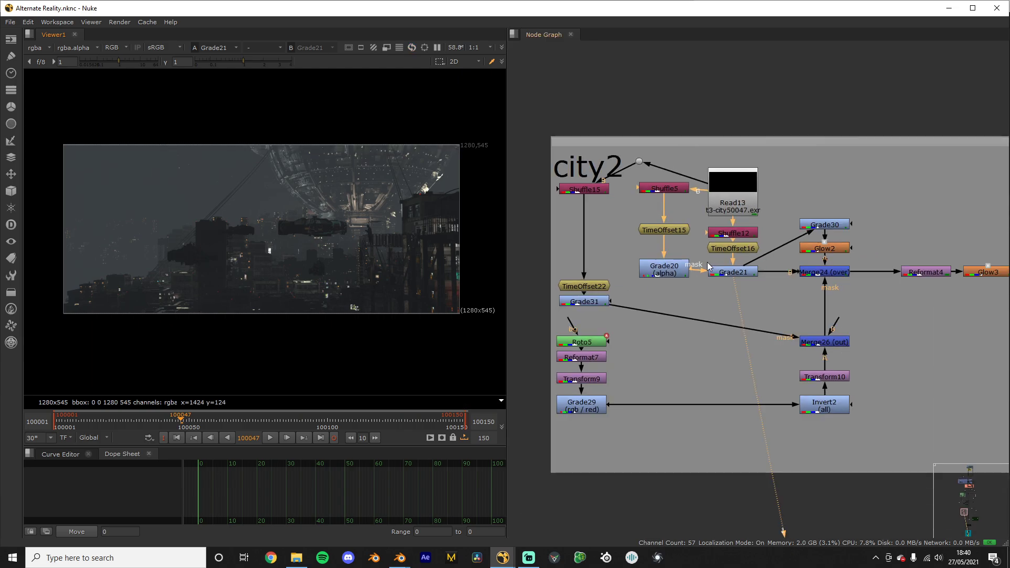
scroll(758, 244, up, 2)
middle_drag(760, 242, 657, 262)
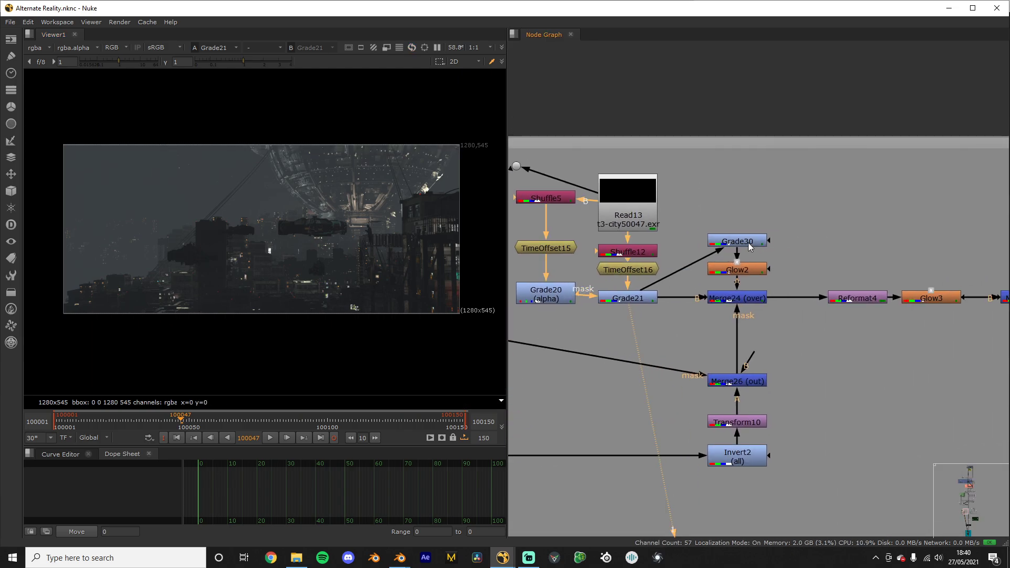
click(749, 242)
key(1)
click(752, 298)
key(1)
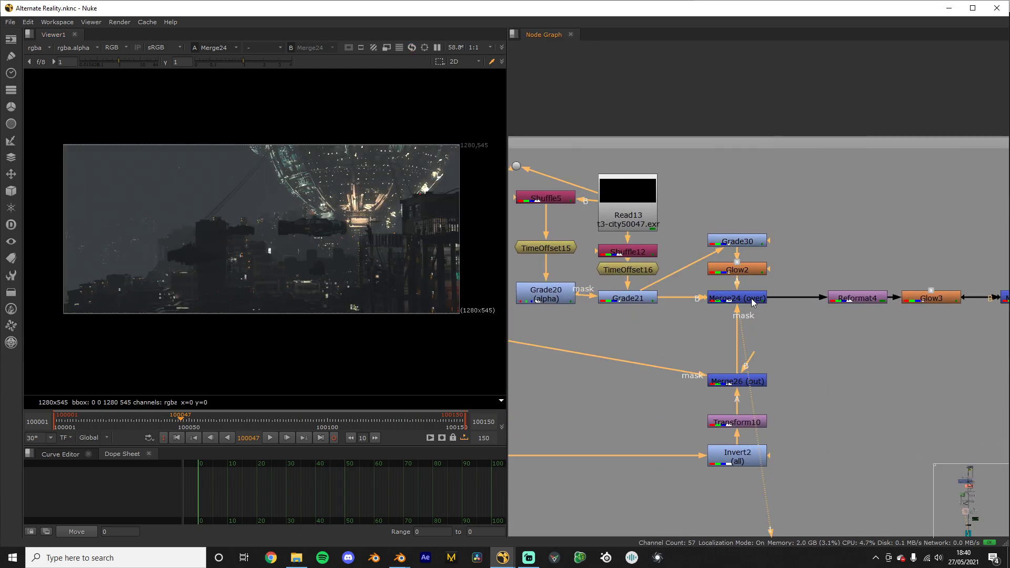
Step: Show the outputs of the Reformat4 and Glow3 nodes in turn in the viewer
scroll(753, 274, up, 2)
scroll(781, 334, down, 2)
middle_drag(794, 335, 658, 338)
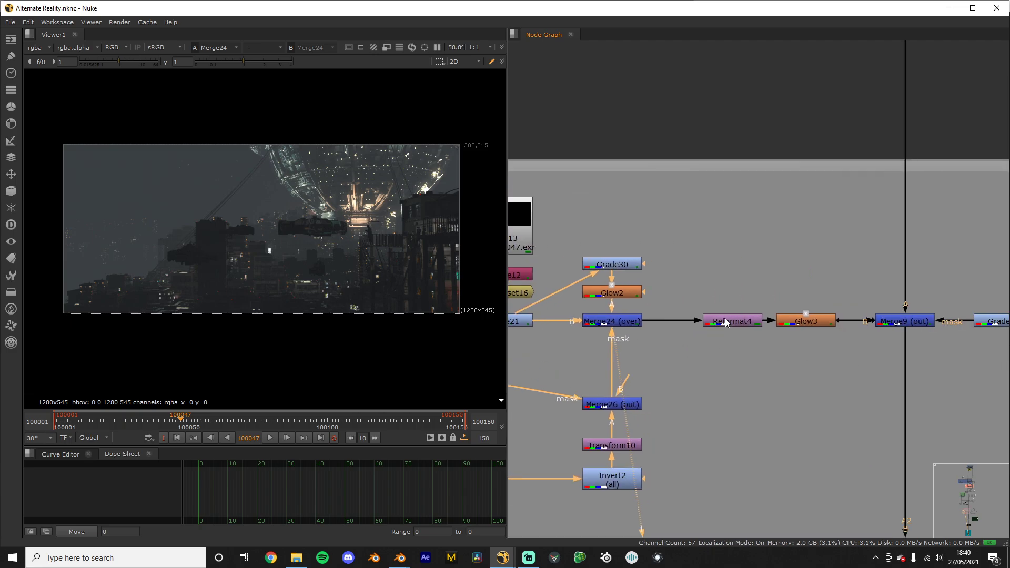
click(732, 323)
key(1)
middle_drag(767, 322, 693, 313)
click(743, 314)
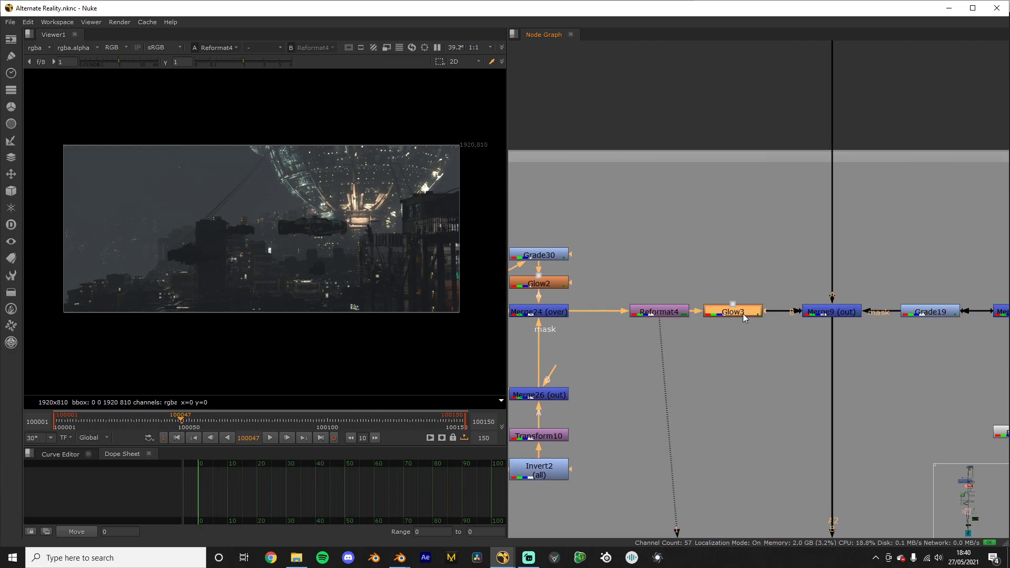
key(1)
Step: Show the output of the Merge9 (out) node, where the city joins the main composite
scroll(790, 324, up, 1)
middle_drag(802, 328, 671, 322)
click(695, 306)
key(1)
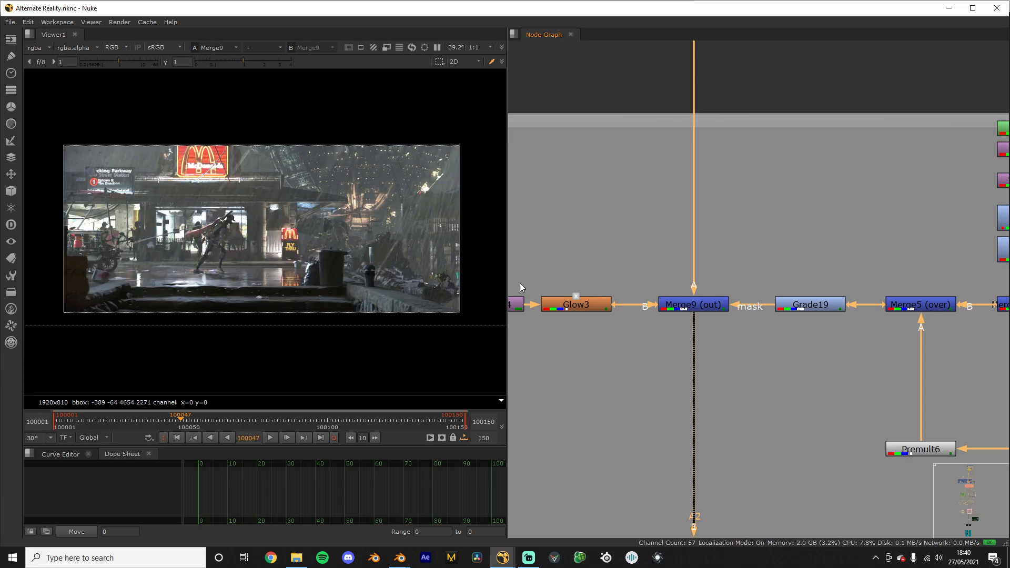
Step: Disable the Merge9 node to compare the image without it, and re-enable it
scroll(760, 288, down, 5)
scroll(750, 299, up, 2)
click(713, 290)
key(d)
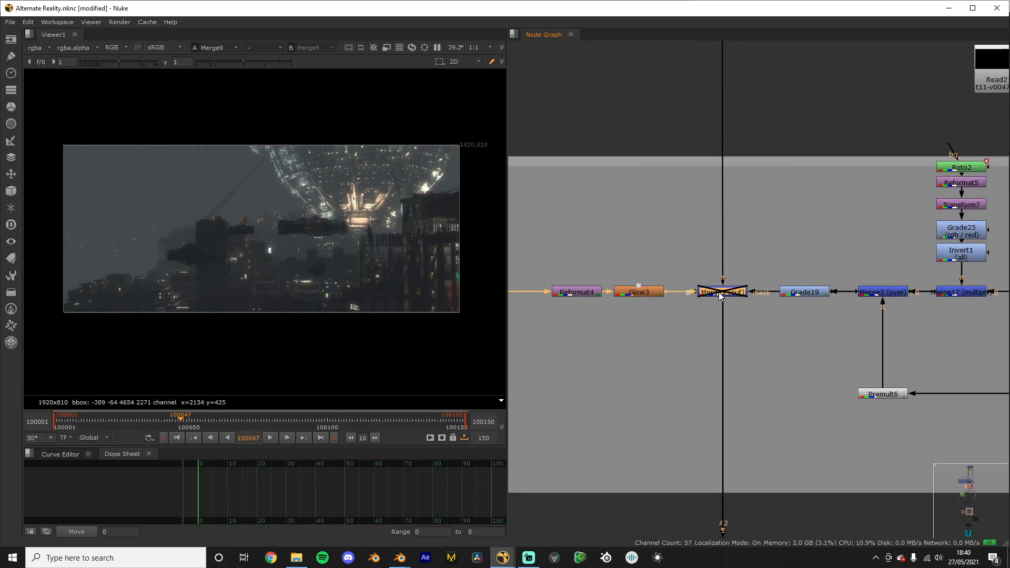
key(d)
Step: View the main-line merge node just above the city2 group, and return the viewer to Merge9 to compare
scroll(722, 226, down, 5)
middle_drag(722, 226, 719, 293)
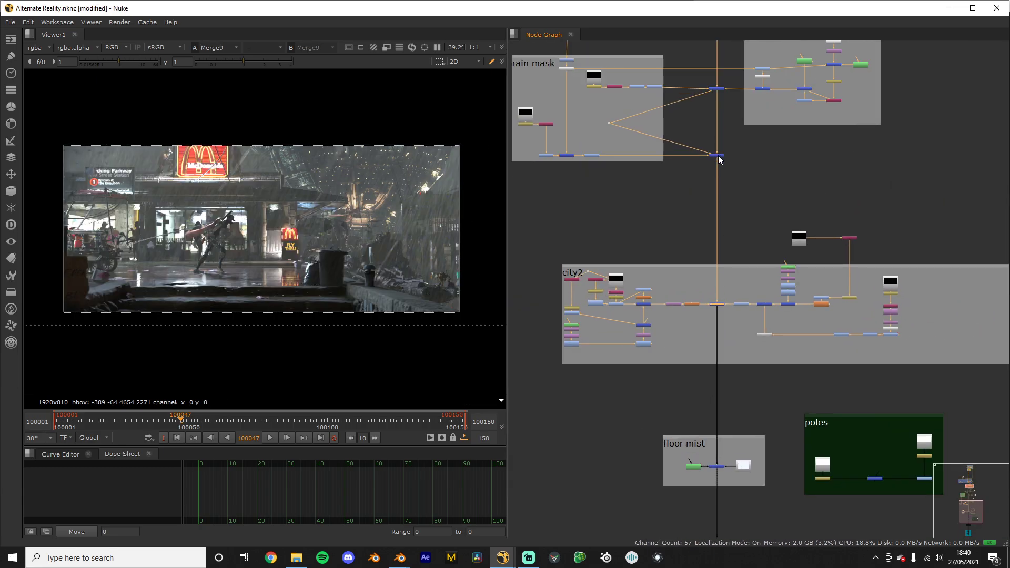
click(719, 156)
key(1)
click(727, 178)
click(719, 305)
key(1)
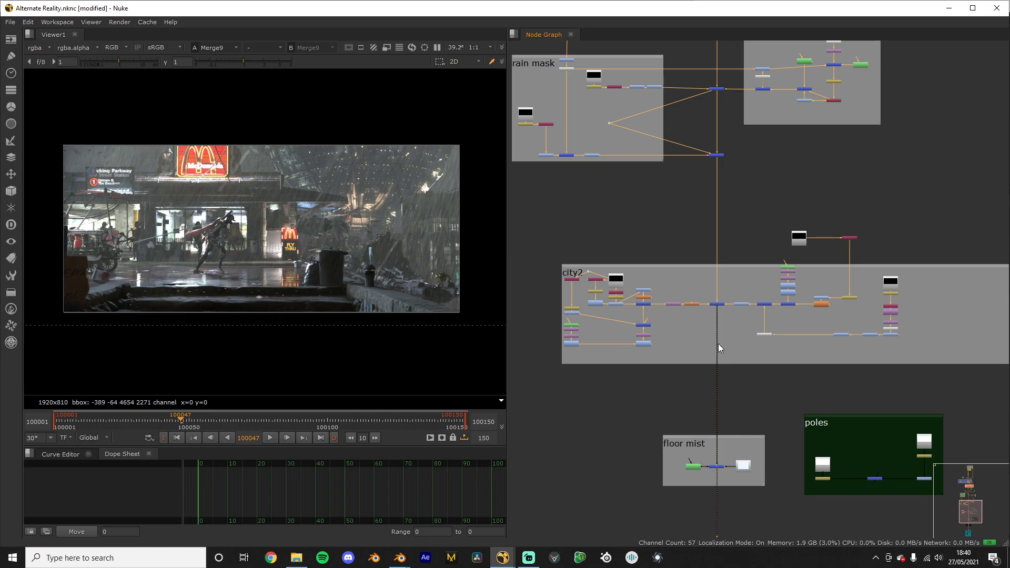
Step: Play the Merge9 composite forward in the viewer and stop it at frame 100051
scroll(700, 356, up, 4)
middle_drag(683, 369, 842, 364)
middle_drag(792, 329, 652, 195)
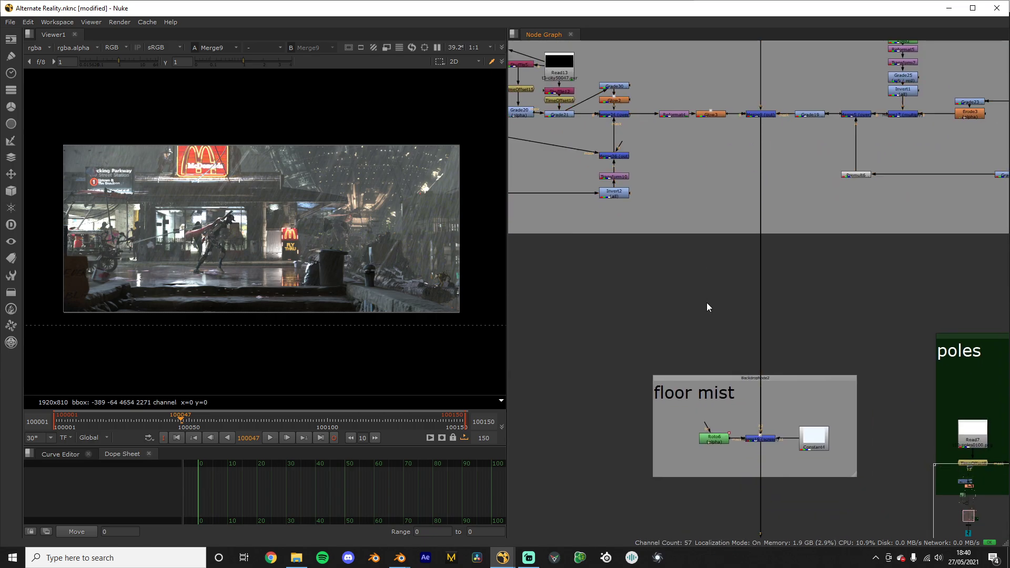
scroll(707, 302, down, 3)
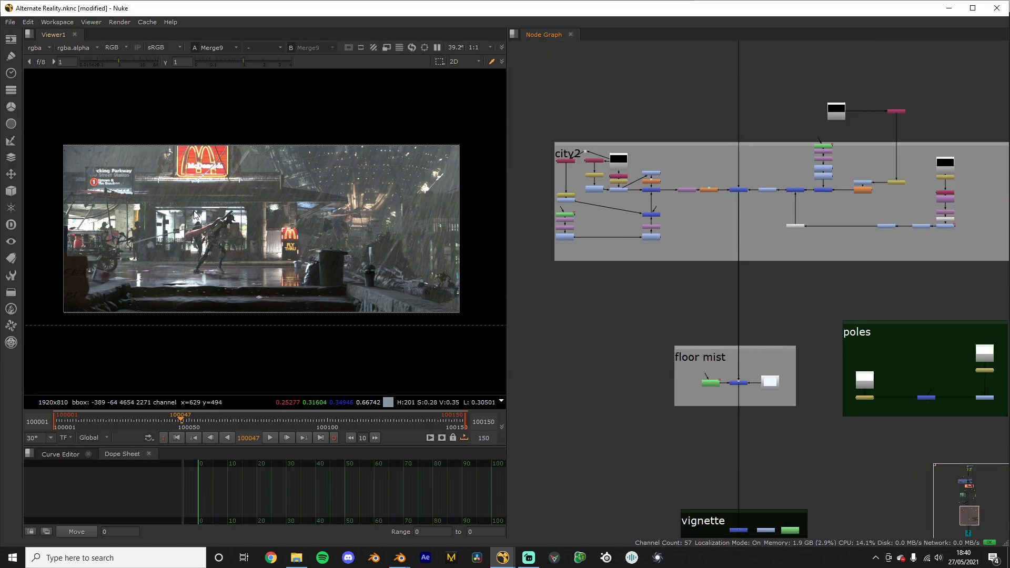
key(l)
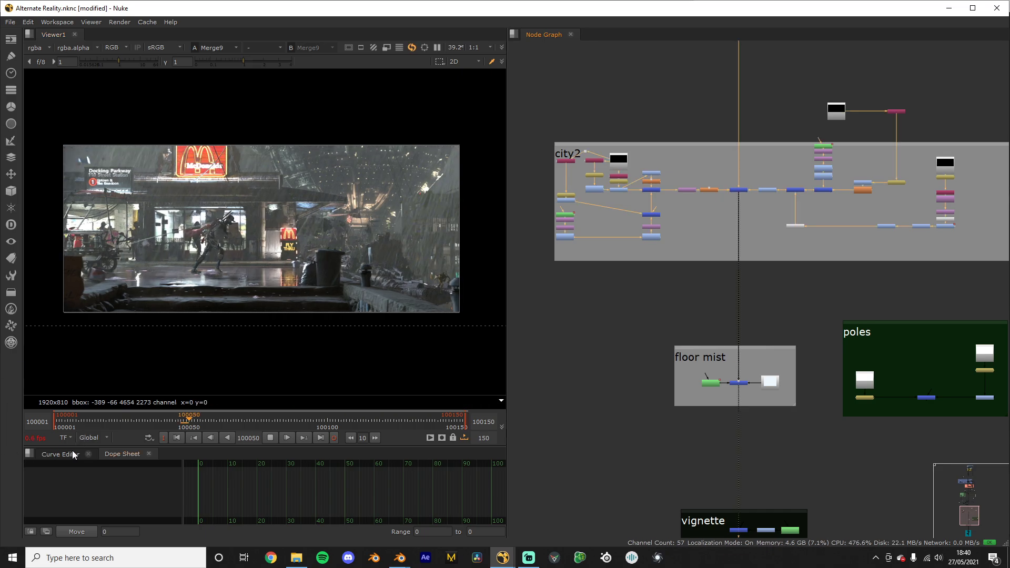
mouse_move(149, 406)
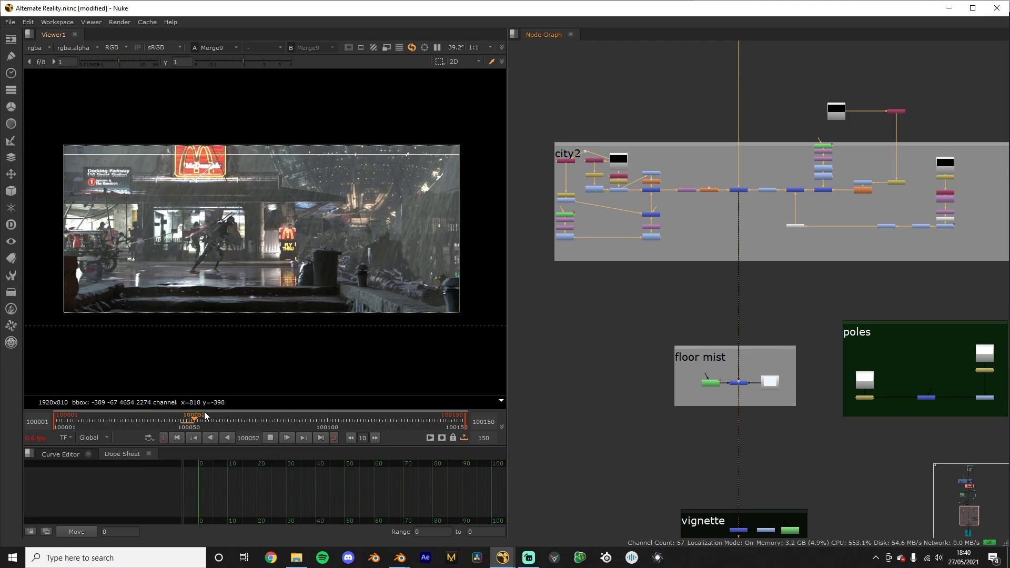
click(190, 421)
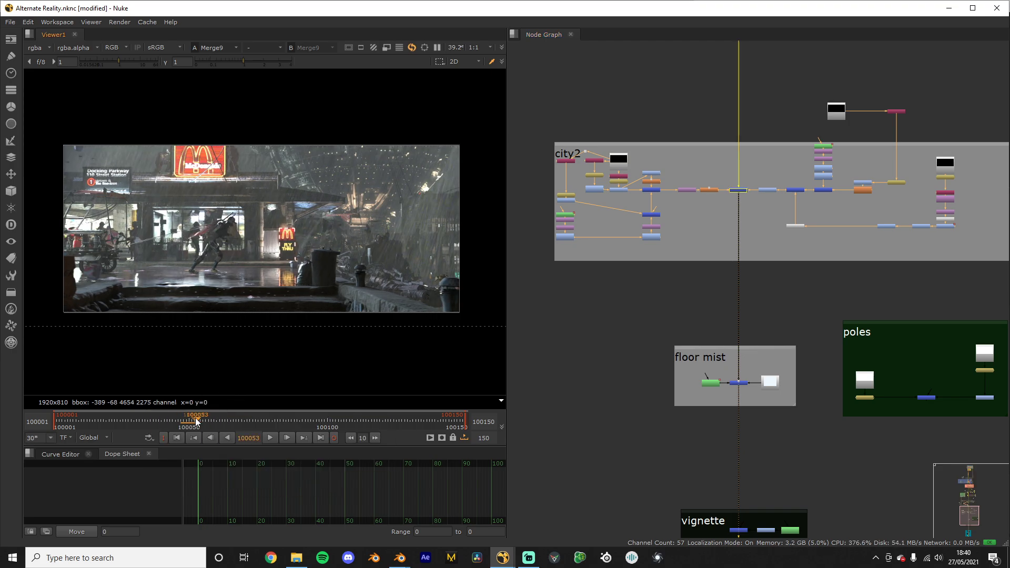
Step: Examine the floor mist, vignette and Grading groups, and the beauty w mist group at the start of the node tree
scroll(727, 358, down, 8)
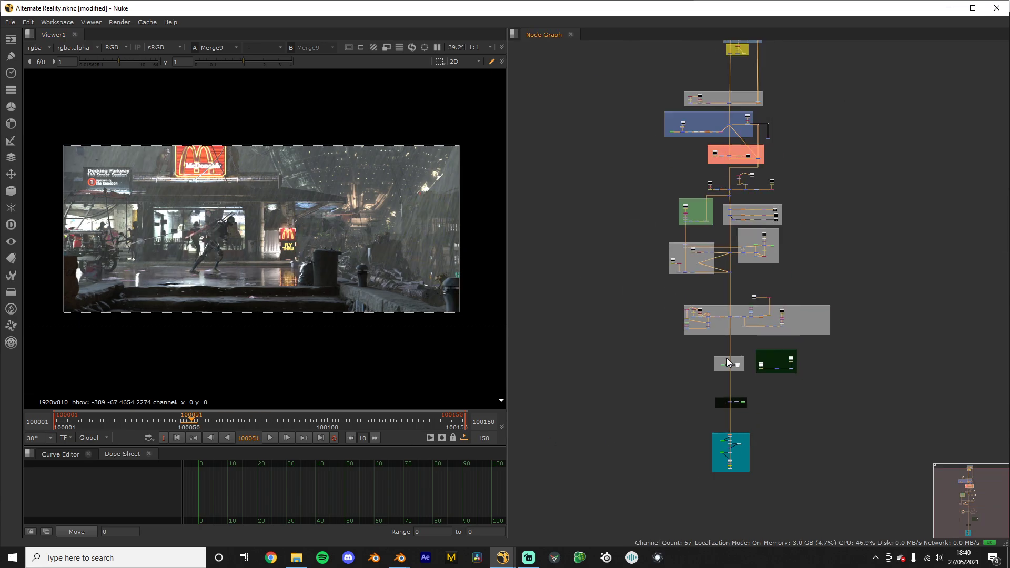
middle_drag(720, 346, 776, 123)
scroll(776, 124, up, 9)
scroll(794, 258, down, 4)
middle_drag(782, 280, 754, 230)
scroll(773, 252, up, 5)
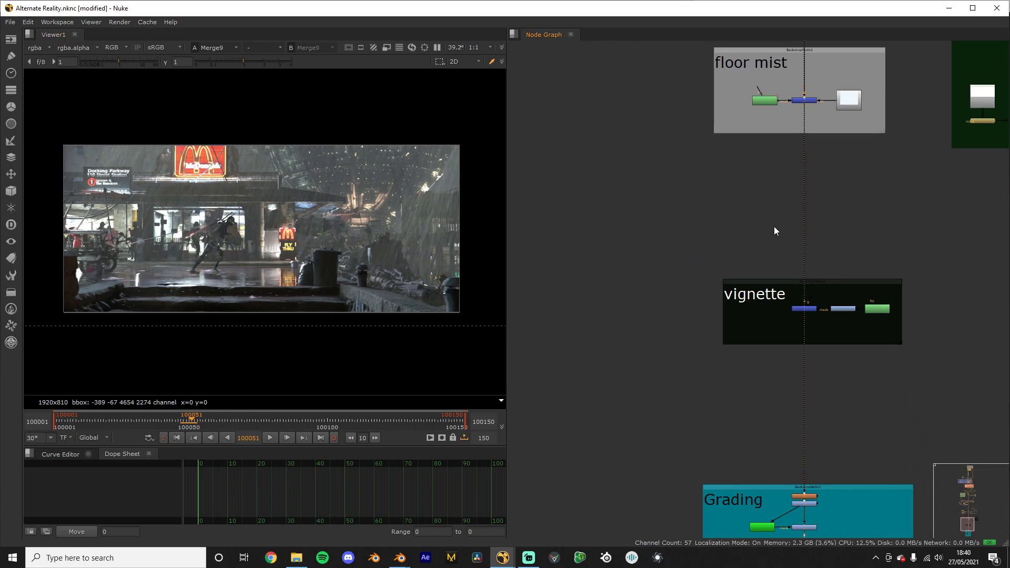
scroll(762, 281, down, 4)
middle_drag(759, 289, 719, 267)
scroll(730, 288, up, 4)
scroll(784, 383, down, 5)
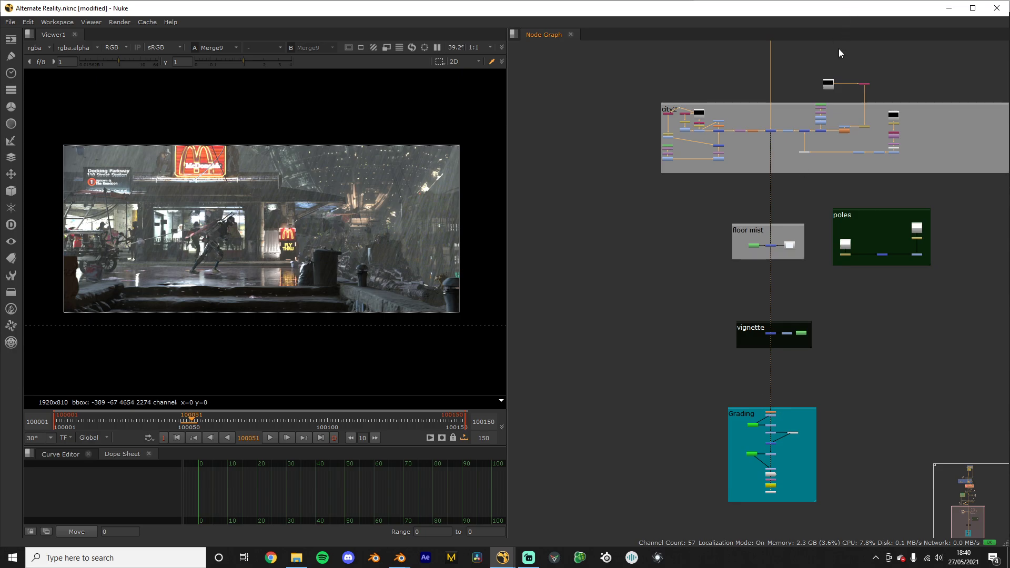
scroll(840, 53, down, 6)
middle_drag(841, 48, 749, 399)
scroll(750, 399, up, 1)
scroll(740, 157, up, 5)
scroll(686, 162, up, 5)
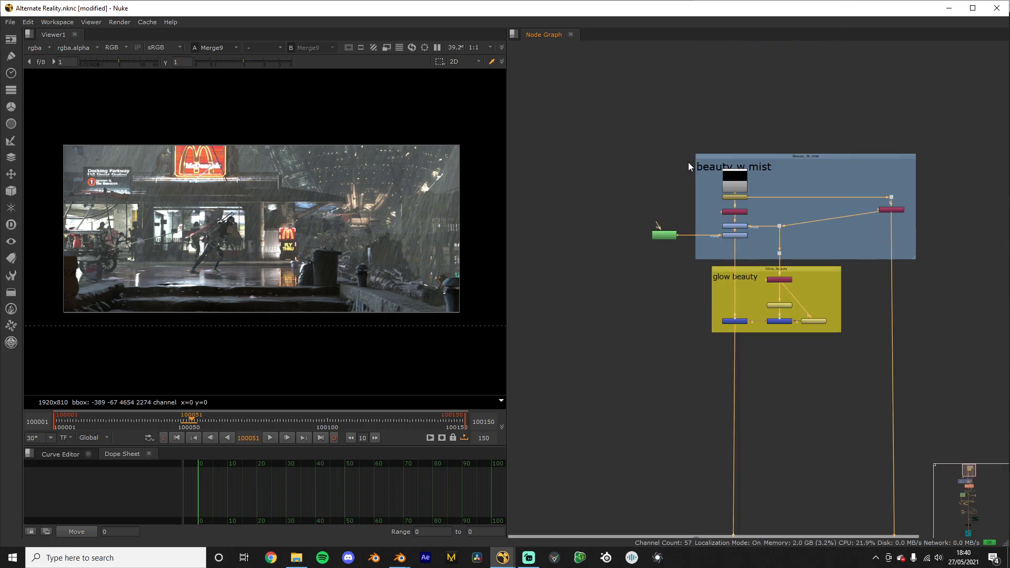
scroll(740, 214, up, 1)
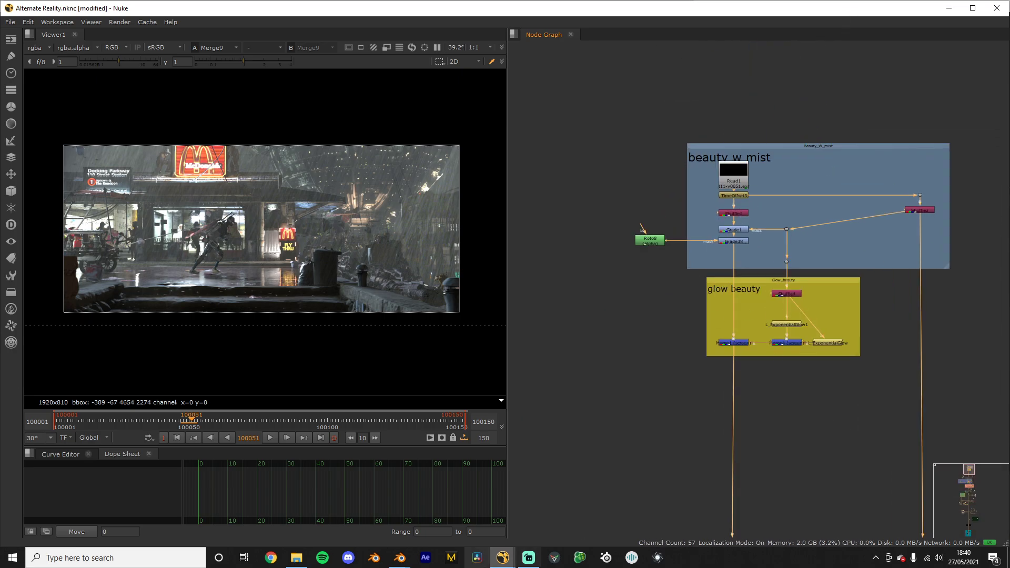
Step: Switch to the Blender mist and smoke scene, minimize its render result window and inspect the steam planes from above
click(399, 560)
click(548, 523)
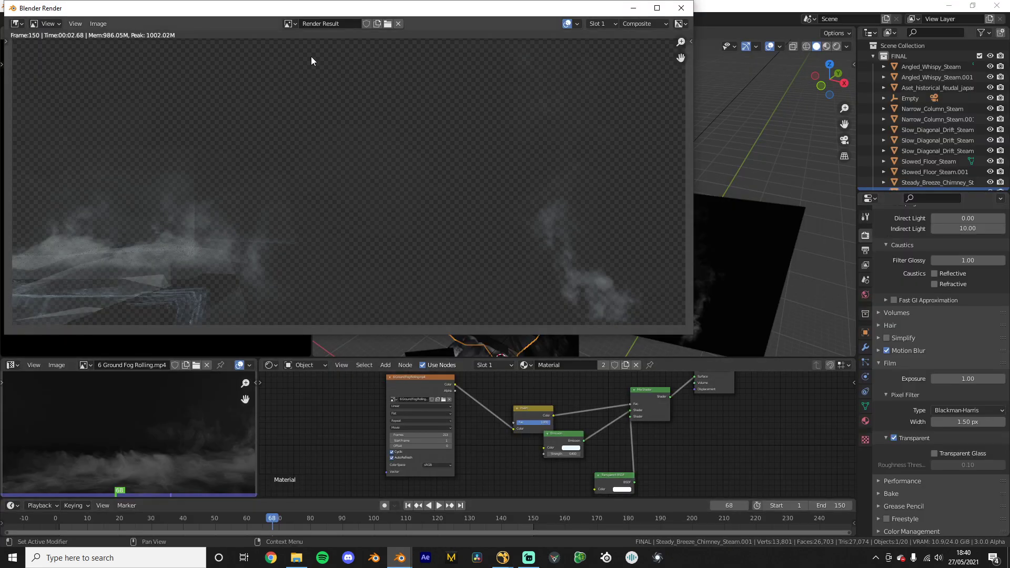
drag(372, 12, 398, 58)
click(660, 55)
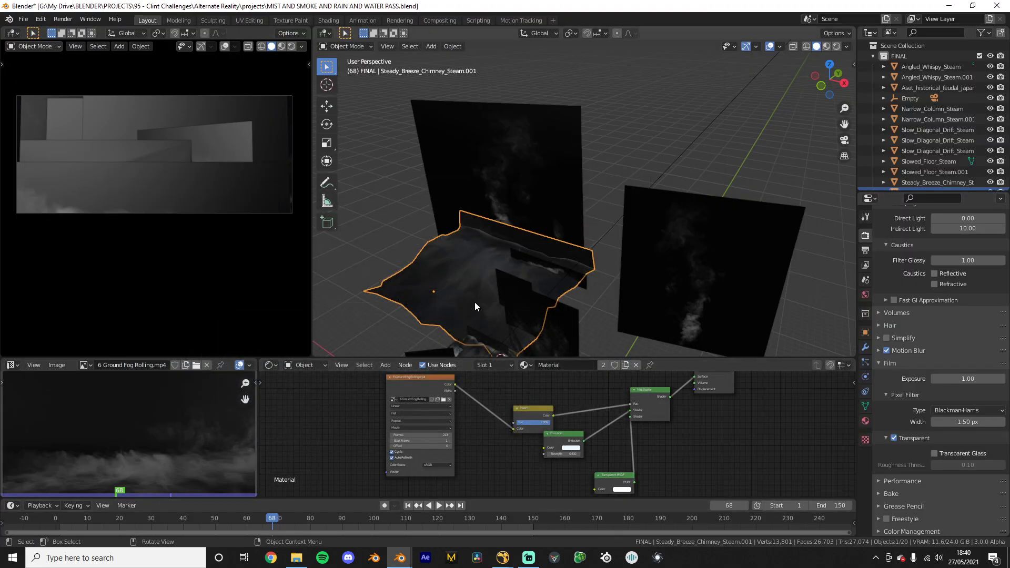
scroll(476, 299, down, 3)
middle_drag(488, 270, 514, 321)
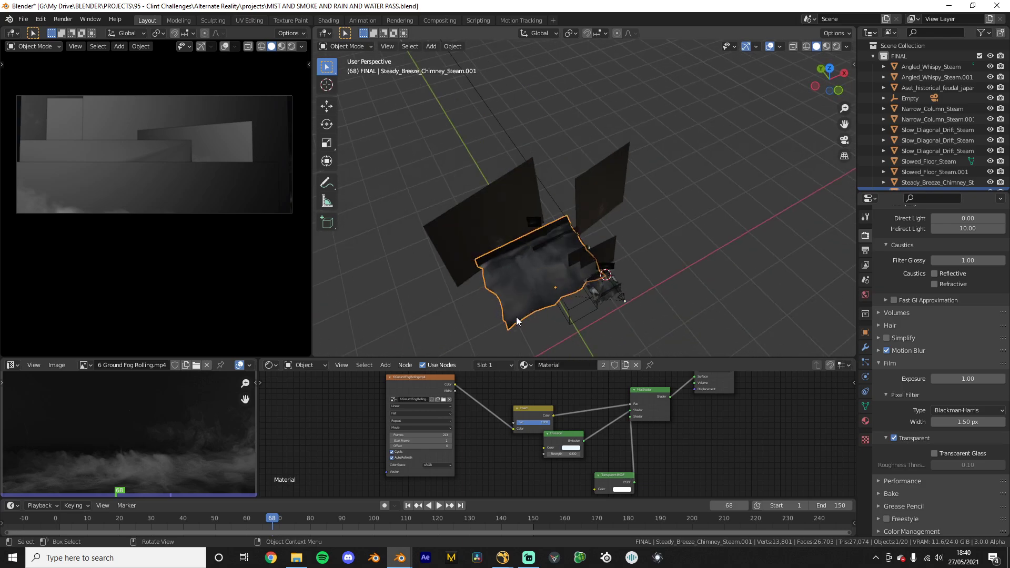
Step: Bring up the Blender Render window again to view the rendered steam pass, and minimize it
click(398, 559)
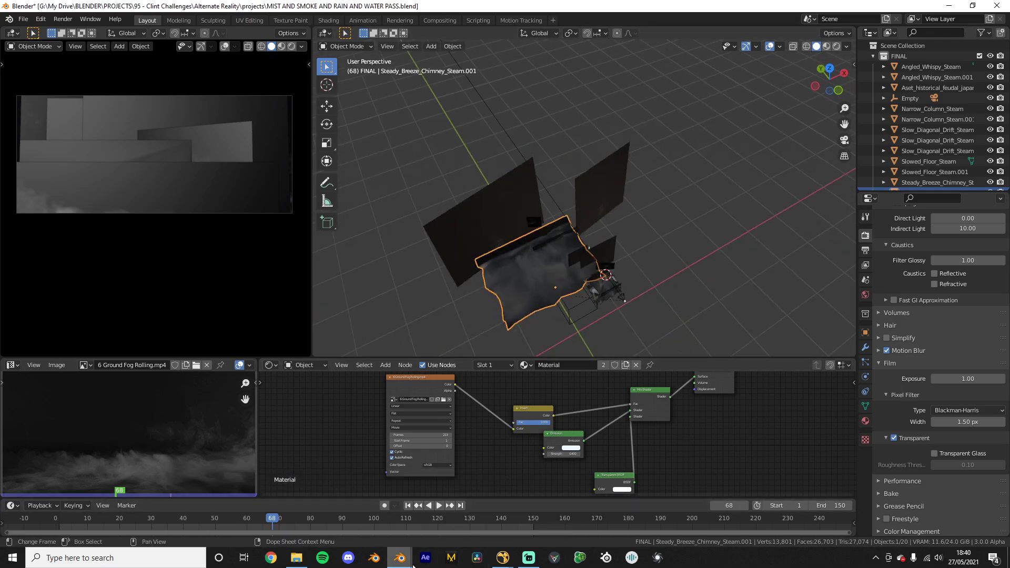
click(570, 513)
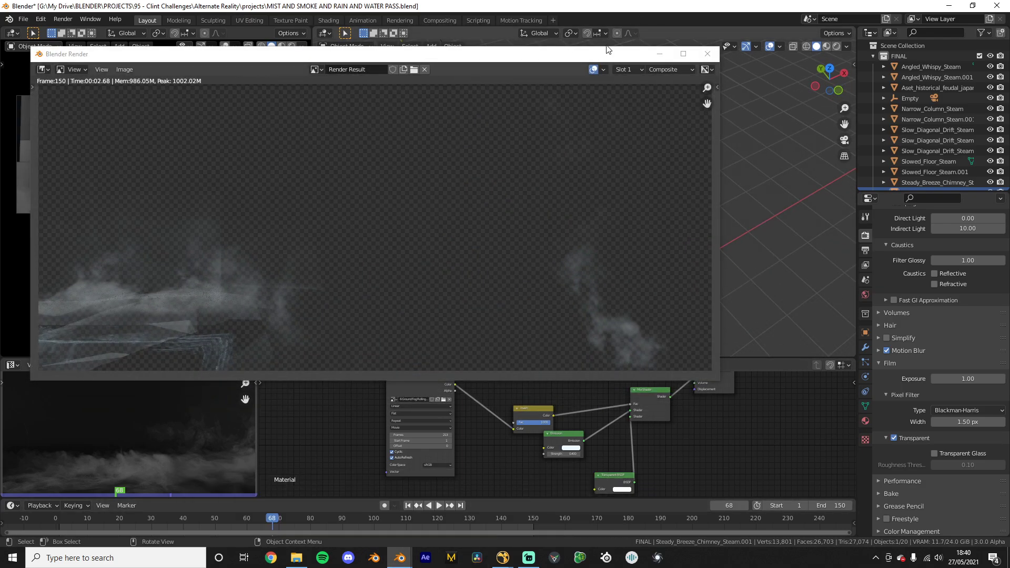
click(662, 57)
Step: Switch the 3D viewport to Rendered shading and turn off film transparency to view the background image behind the steam
middle_drag(576, 145, 570, 134)
scroll(619, 273, up, 5)
key(z)
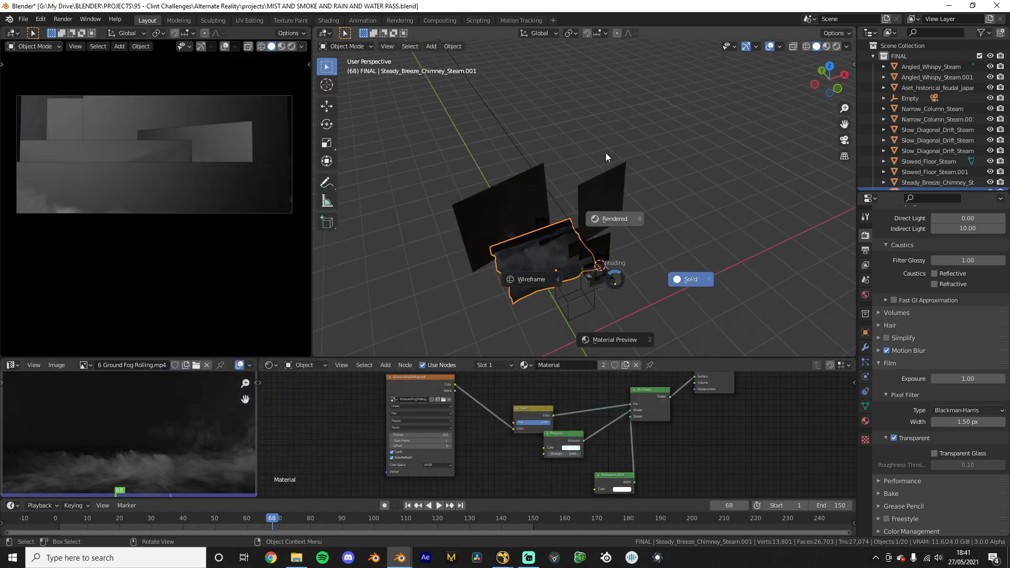
click(605, 153)
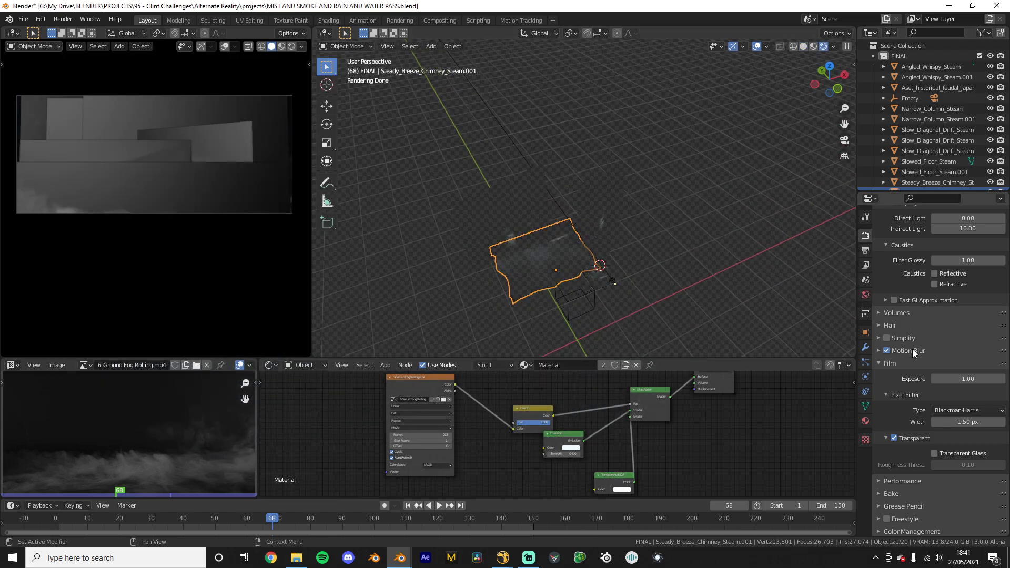
click(894, 437)
middle_drag(658, 221, 731, 190)
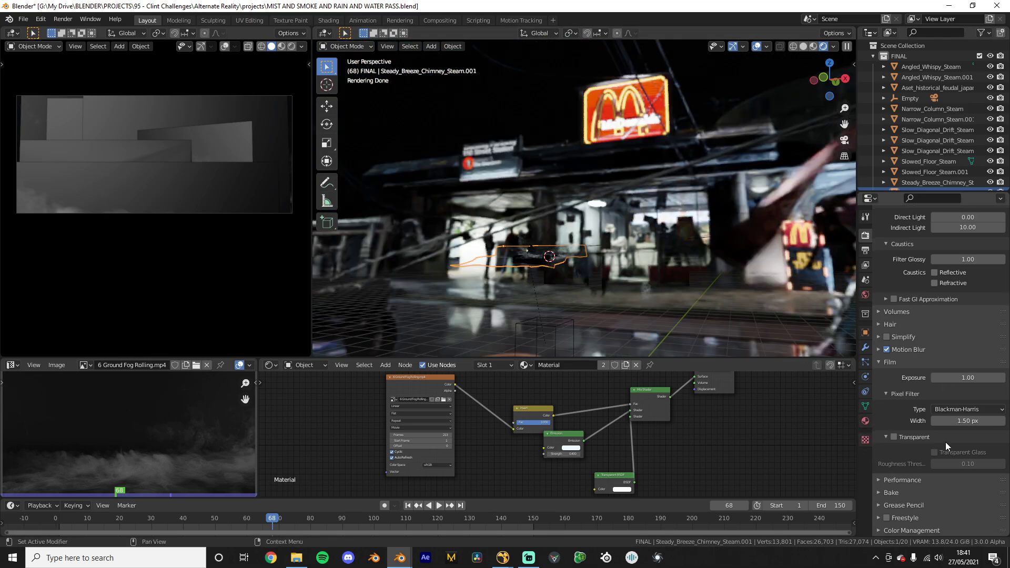
Step: Try lowering the Color Management exposure to -7.133 and raising it, undoing each change
scroll(928, 517, down, 5)
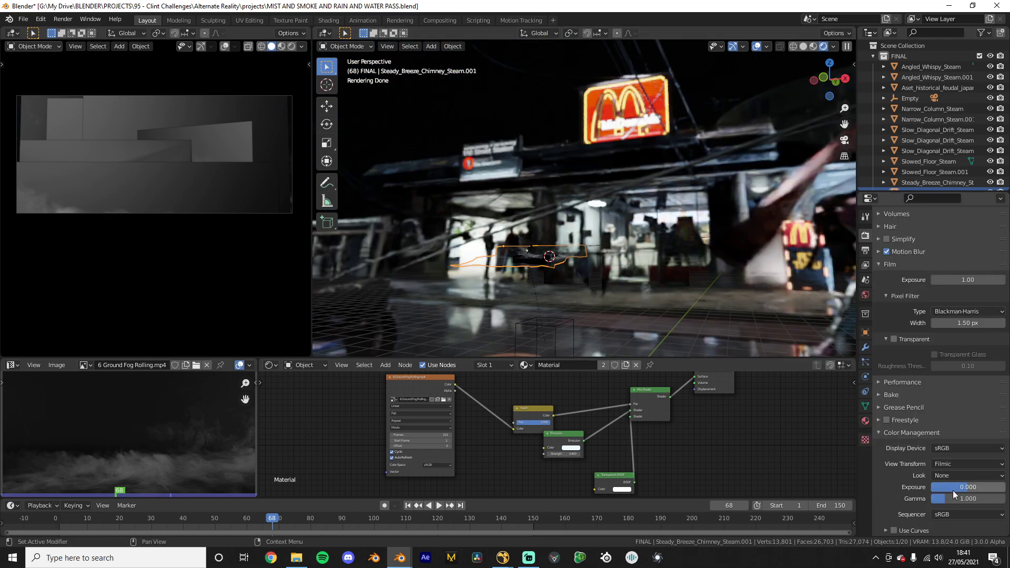
drag(953, 486, 926, 487)
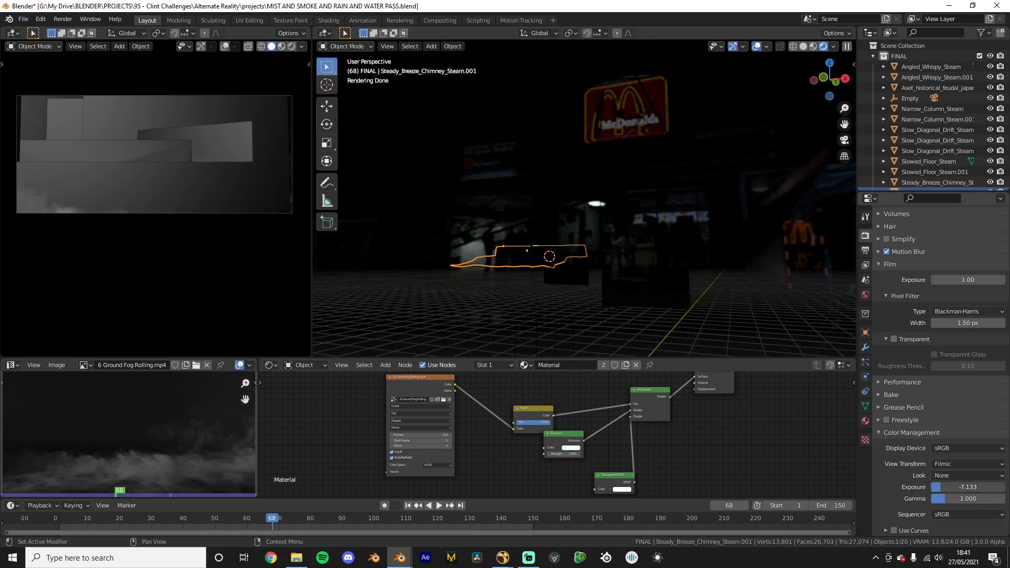
key(ctrl+z)
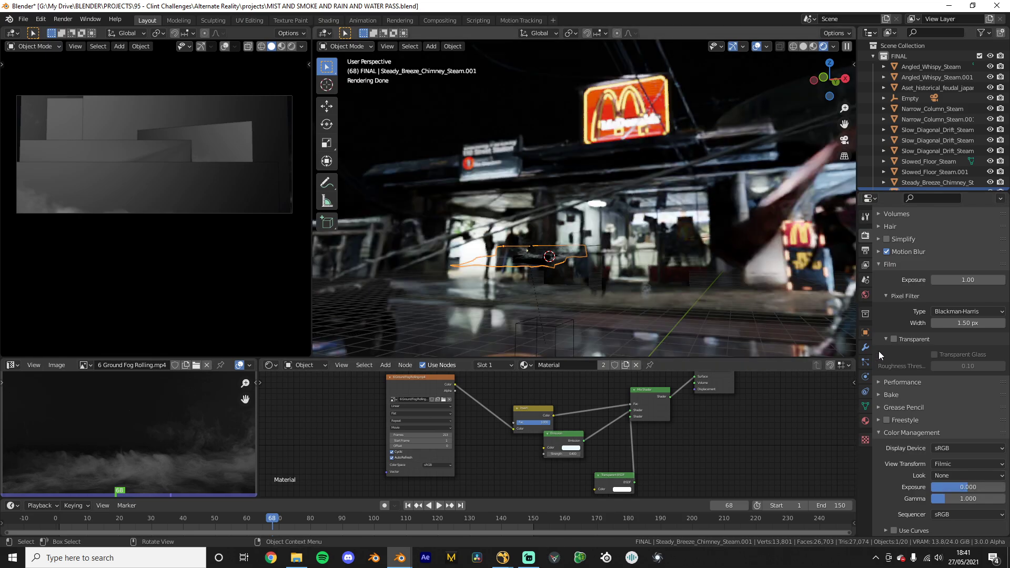
drag(972, 488, 1009, 487)
key(ctrl+z)
Step: Inspect the steam against the wet street background up close, and turn film transparency back on
middle_drag(535, 187, 839, 176)
scroll(618, 251, up, 5)
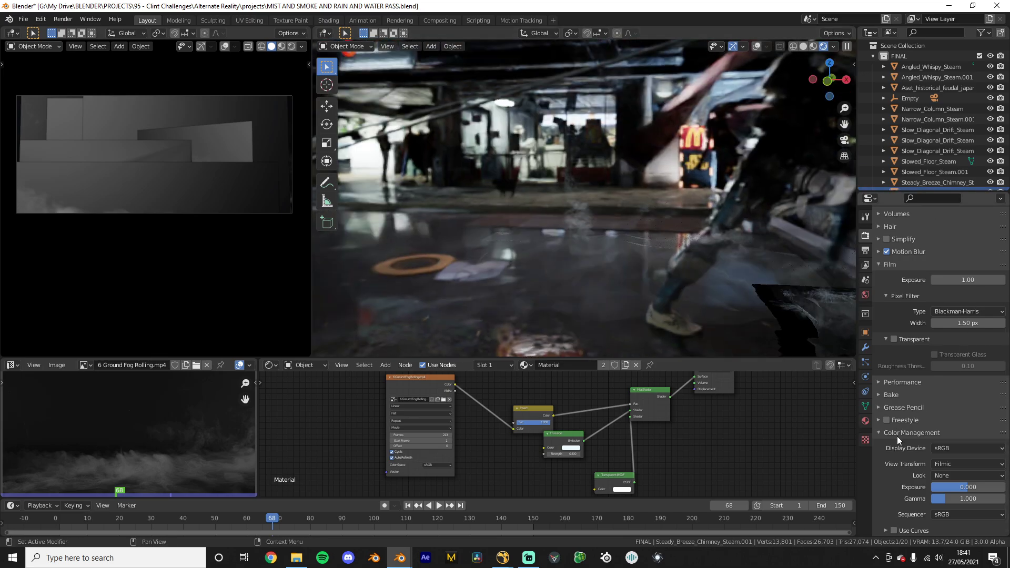
click(894, 339)
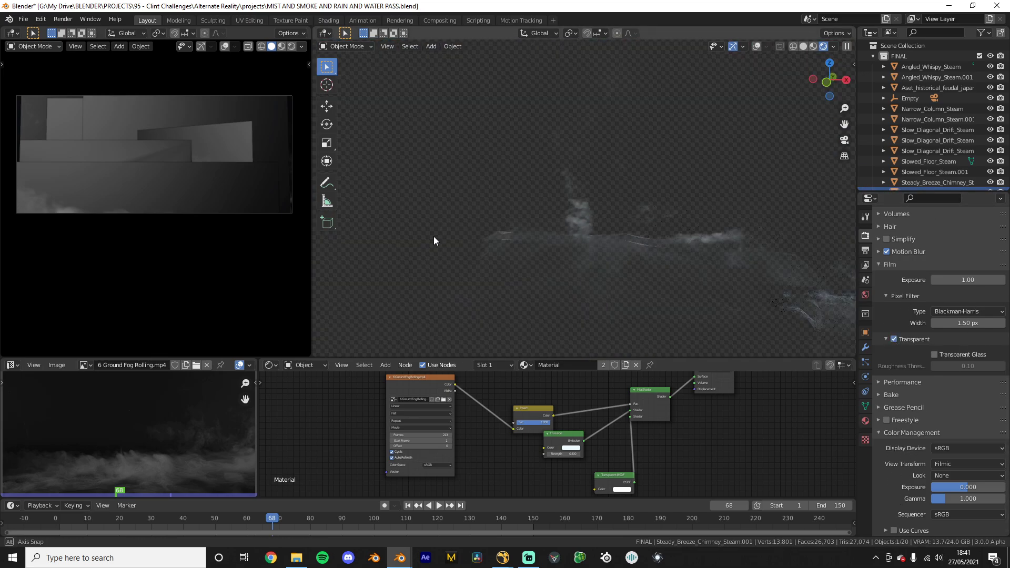
Step: Play the steam animation briefly, stop it at frame 69 and switch back to the Alternate Reality composite in Nuke
key(space)
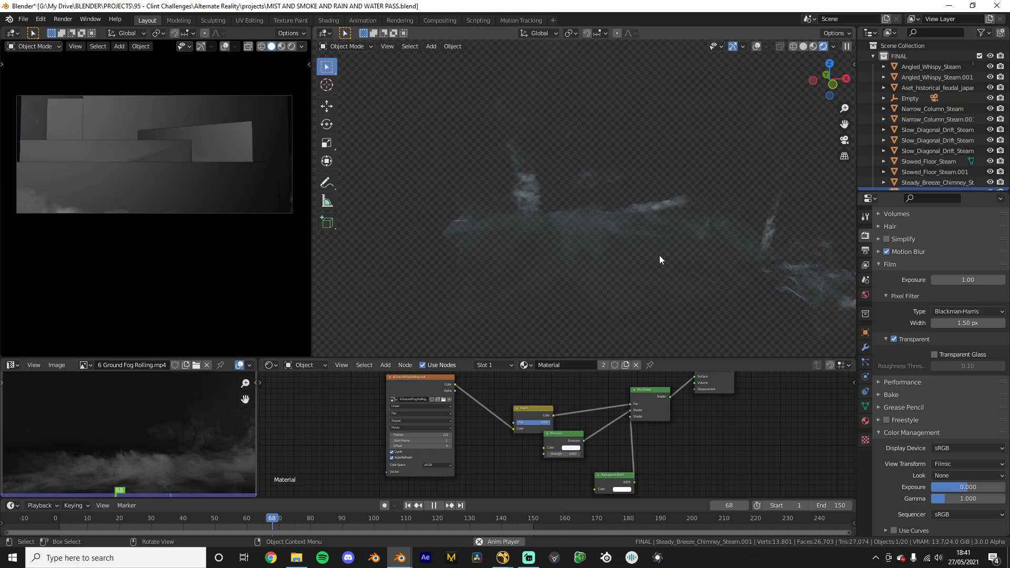
key(space)
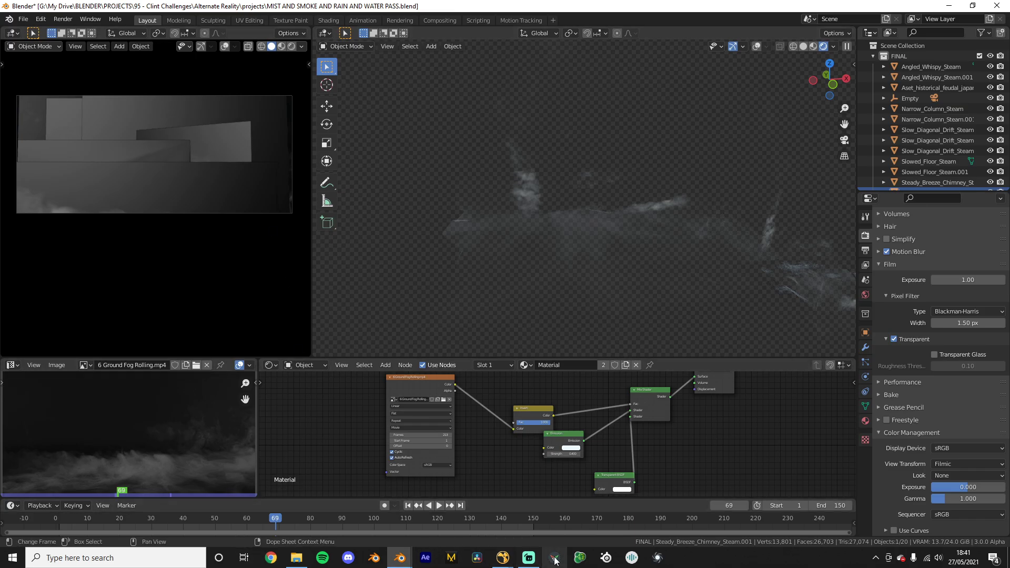
mouse_move(503, 558)
click(610, 481)
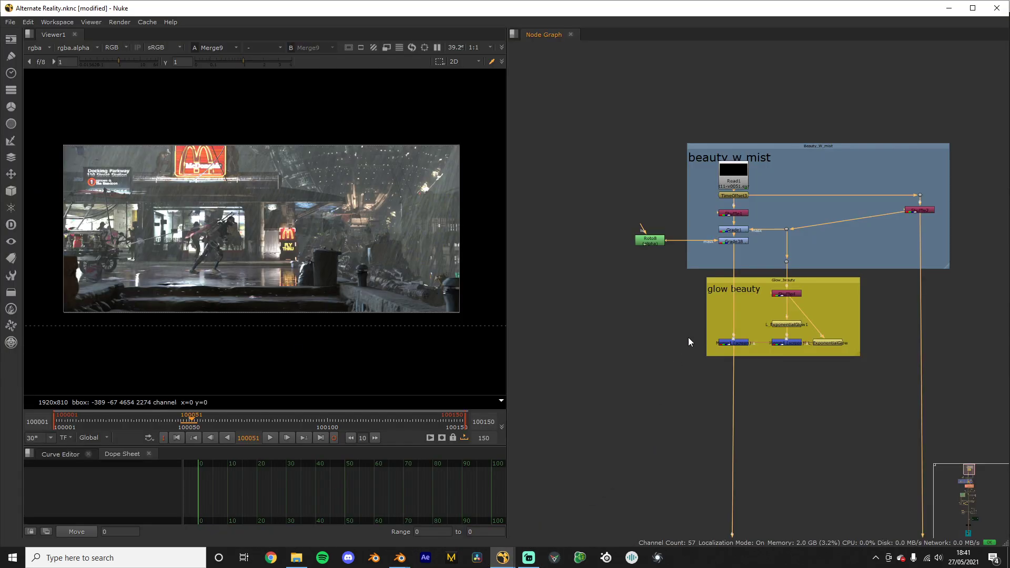
Step: Display the output of the Read1 node from the beauty w mist group in the viewer
scroll(658, 350, down, 2)
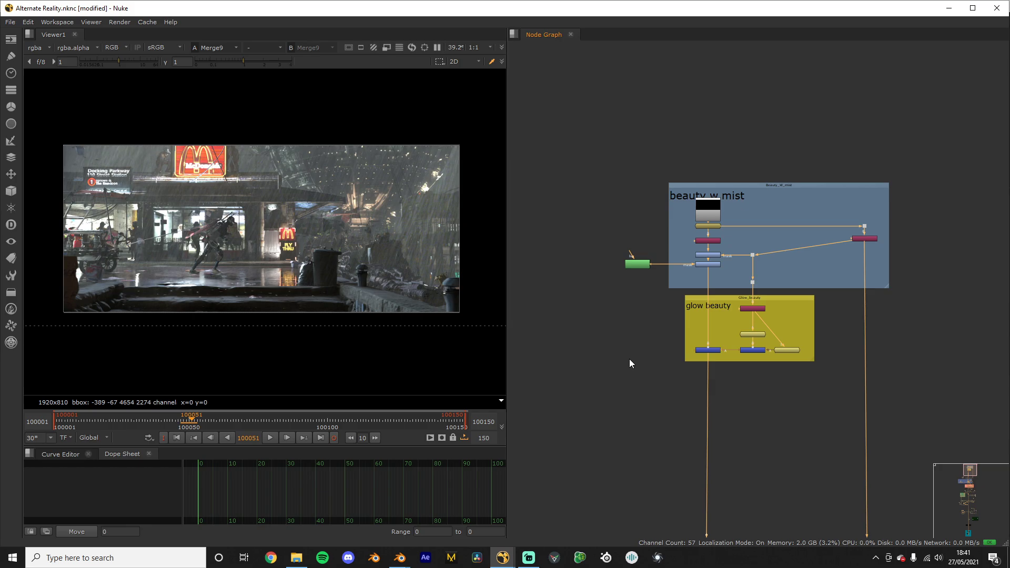
scroll(684, 290, up, 5)
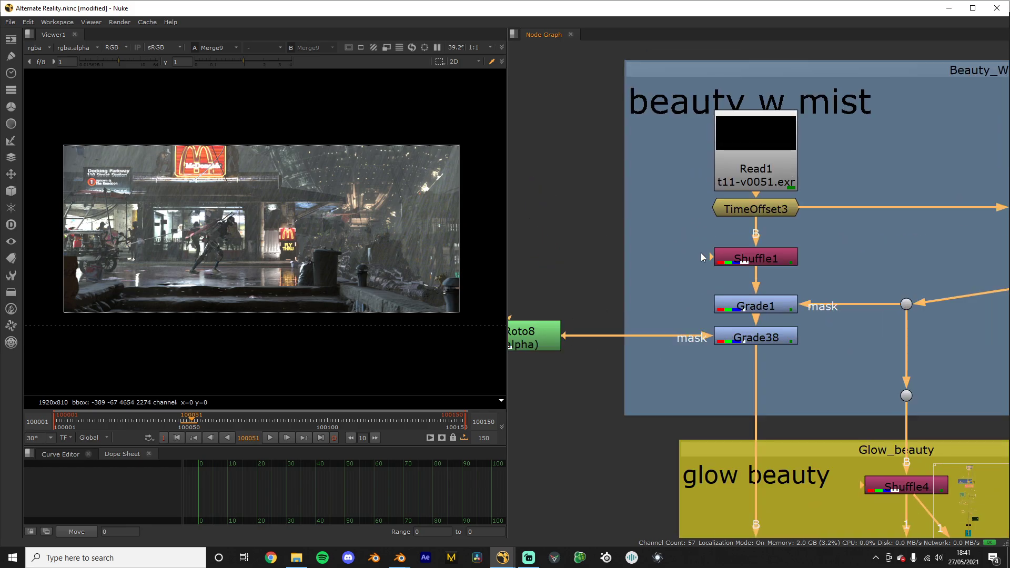
click(778, 158)
key(1)
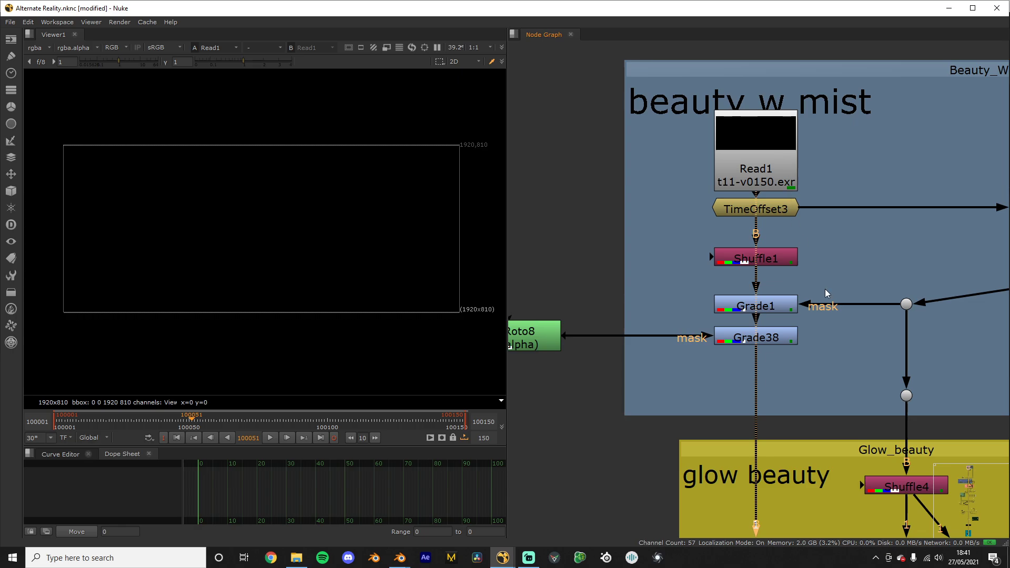
click(727, 167)
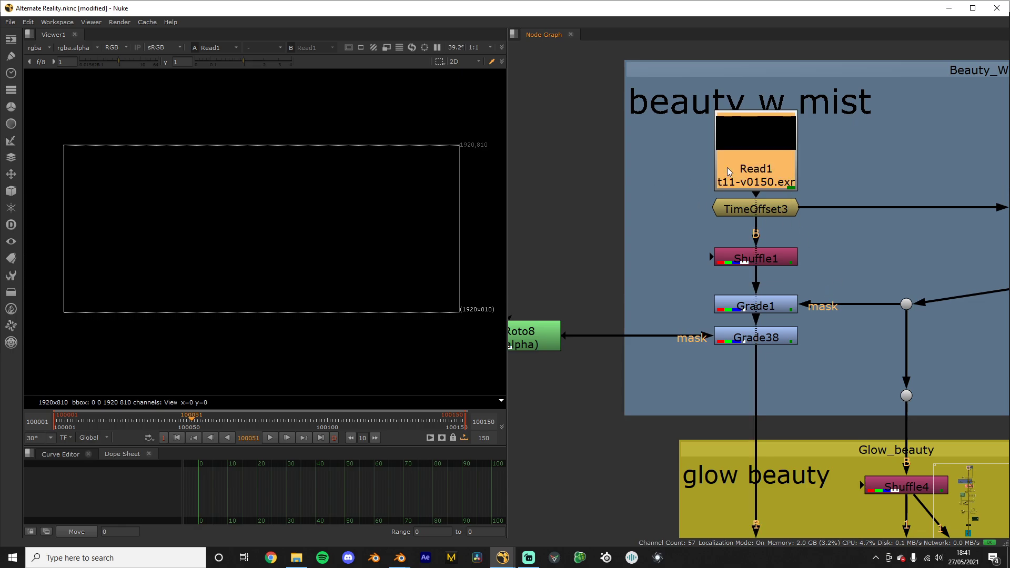
Step: Examine the Read1 node and the nodes following it, along with its output in the viewer
scroll(727, 167, down, 3)
scroll(749, 214, up, 8)
scroll(765, 337, up, 3)
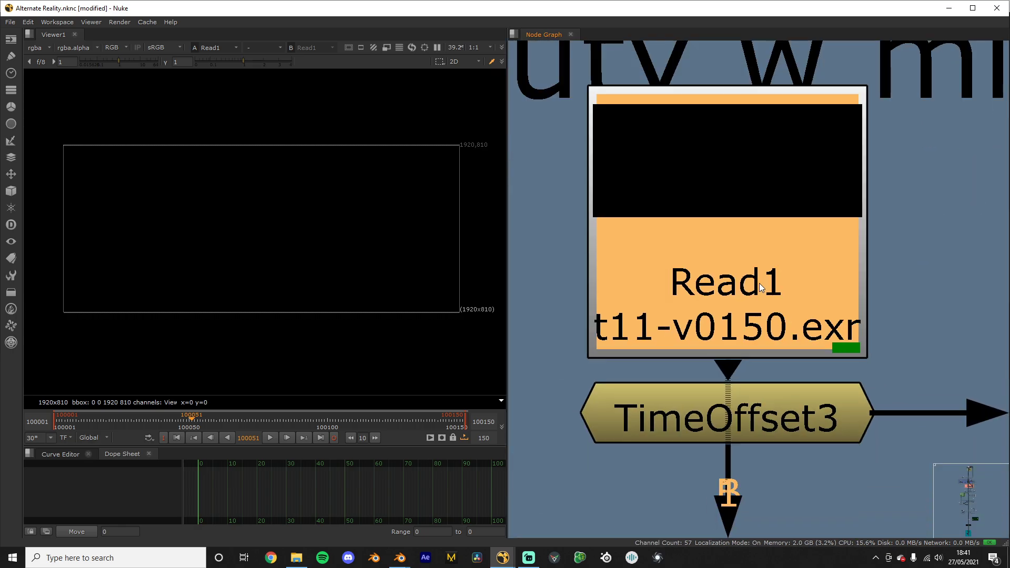
scroll(797, 336, down, 3)
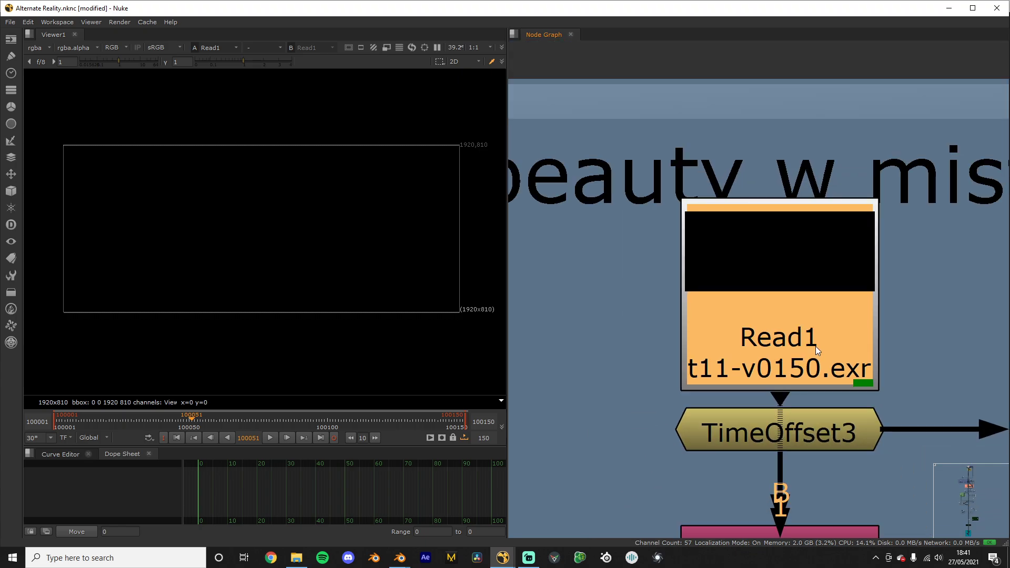
scroll(810, 345, down, 3)
middle_drag(811, 341, 715, 221)
scroll(737, 267, up, 3)
middle_drag(737, 266, 806, 344)
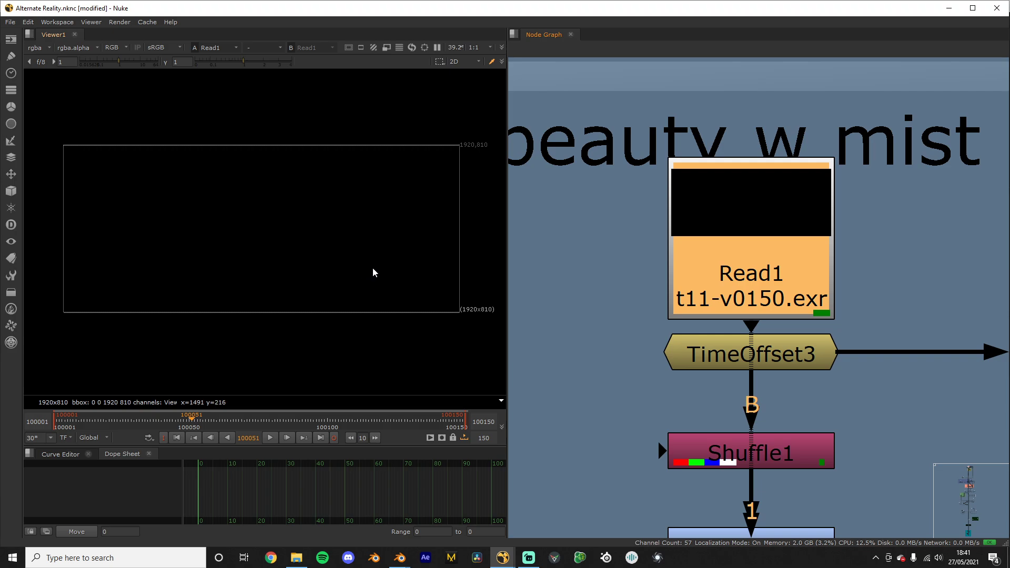
scroll(373, 270, up, 1)
scroll(342, 238, down, 1)
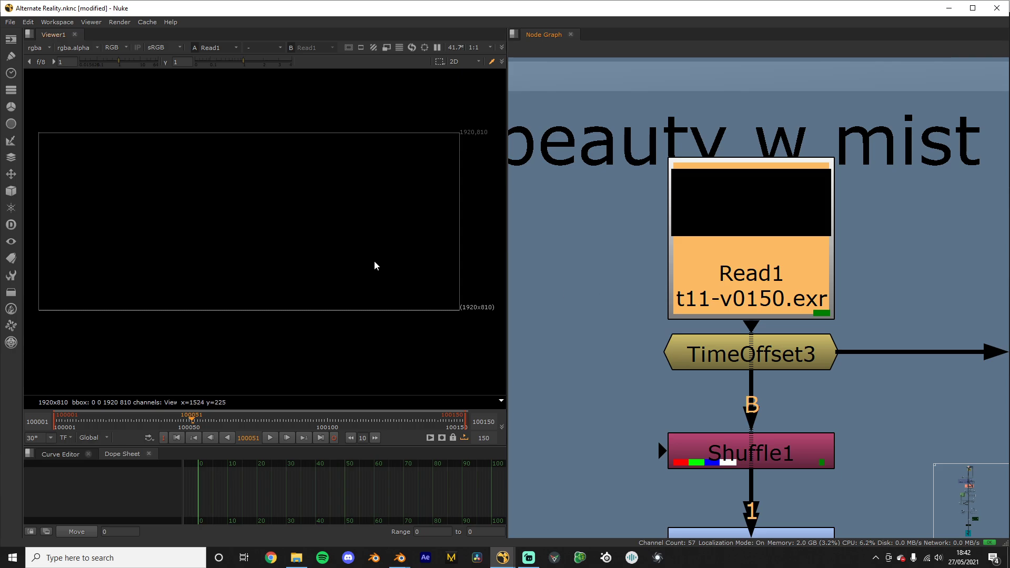
scroll(723, 356, down, 2)
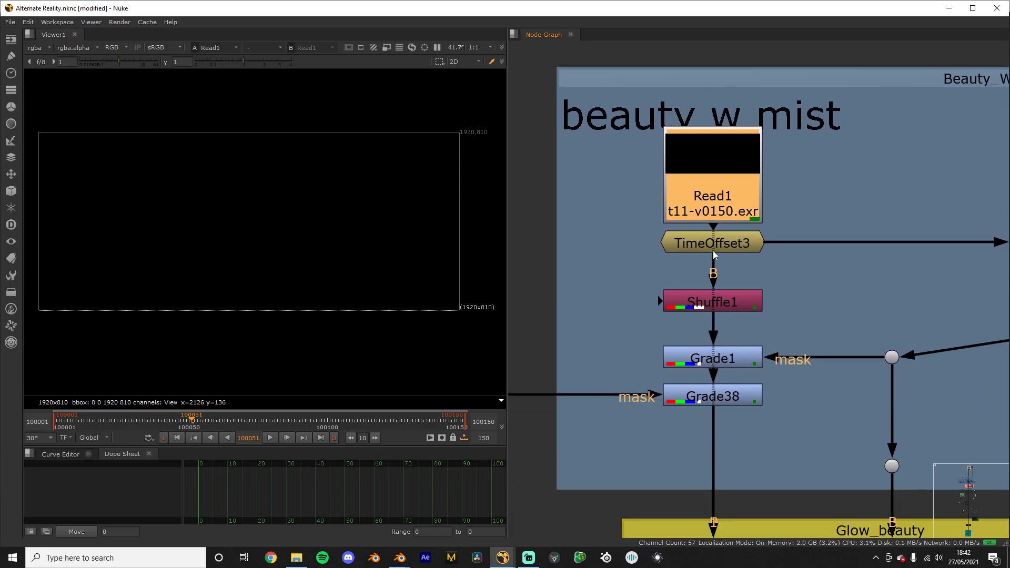
Step: Check the input layer in Shuffle1's properties, close them and display Shuffle1's output in the viewer
scroll(743, 305, up, 2)
double_click(737, 292)
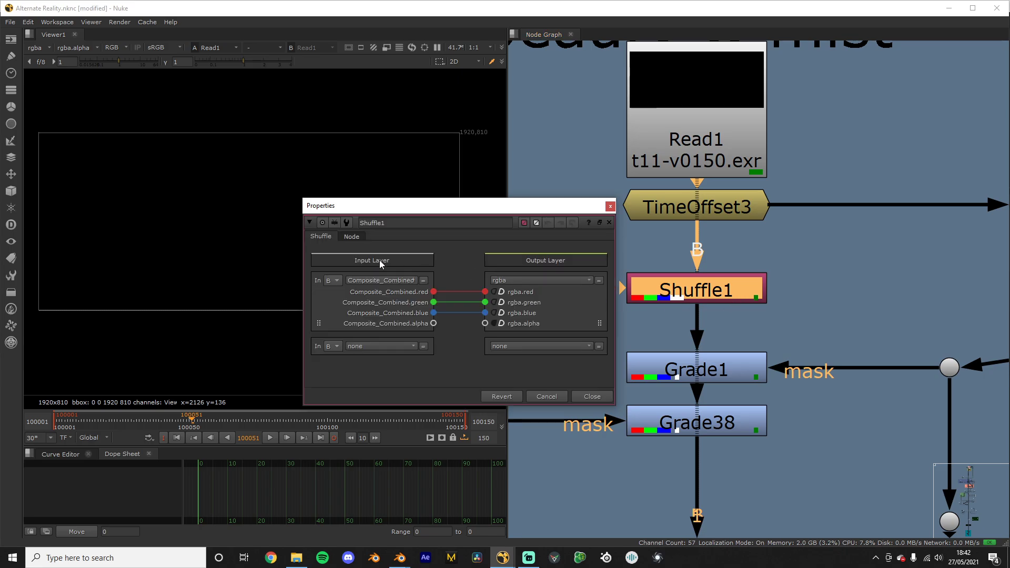
click(373, 280)
click(439, 236)
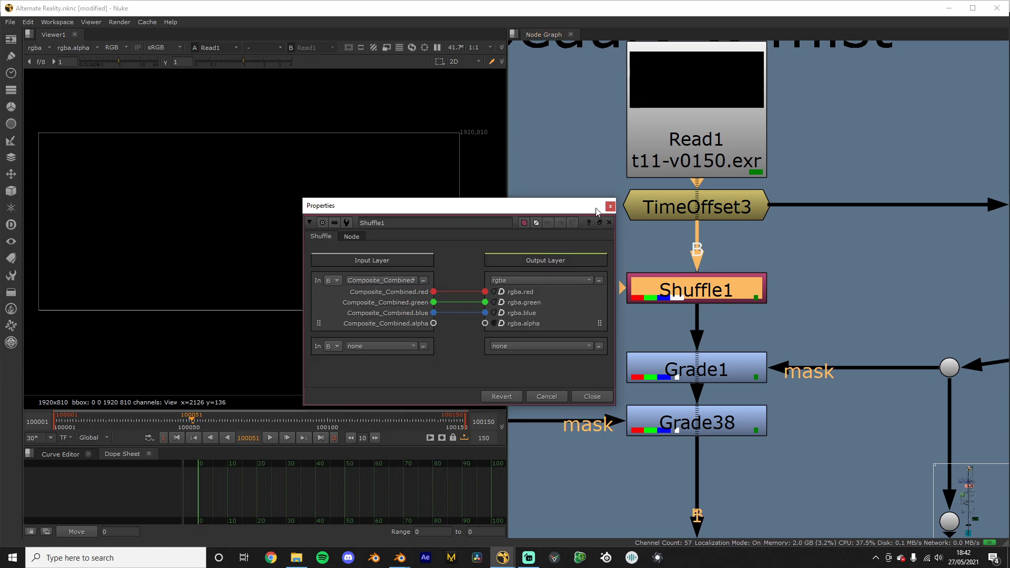
click(610, 206)
key(1)
Step: Try View_Layer_Depth and View_Layer_Mist as Shuffle1's input layer, wiring the mist channel to the rgba colour outputs
double_click(737, 296)
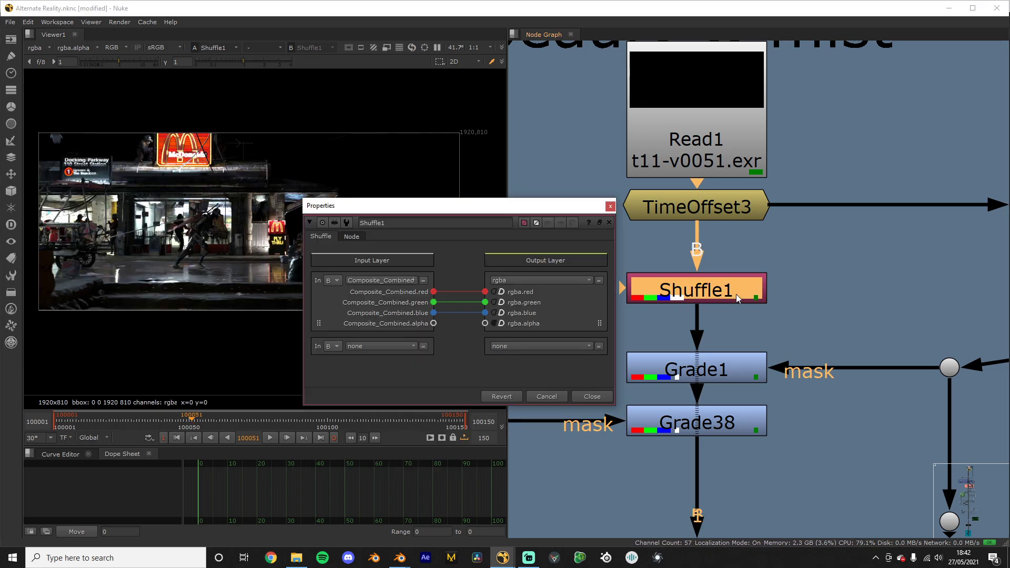
click(399, 279)
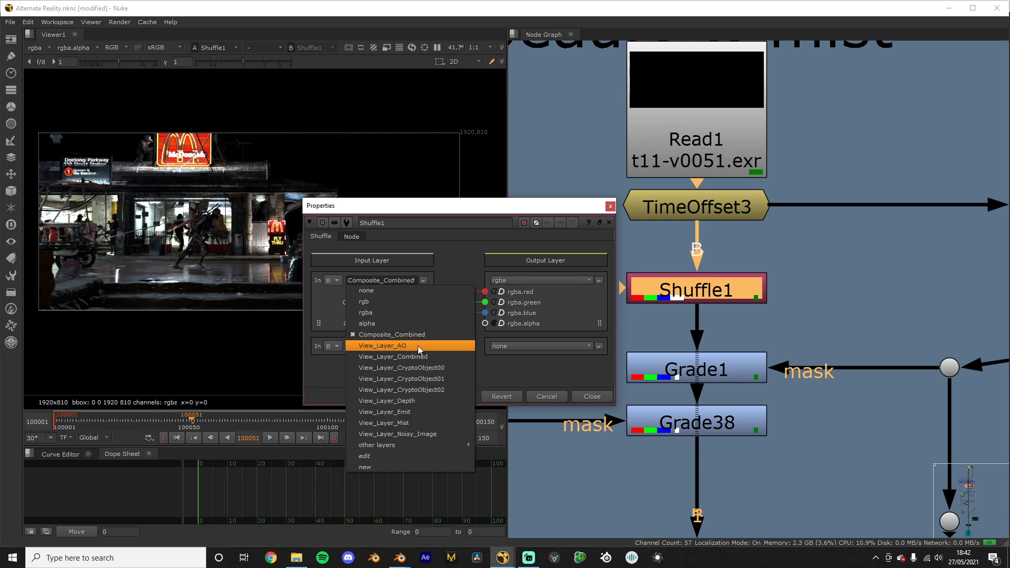
click(418, 401)
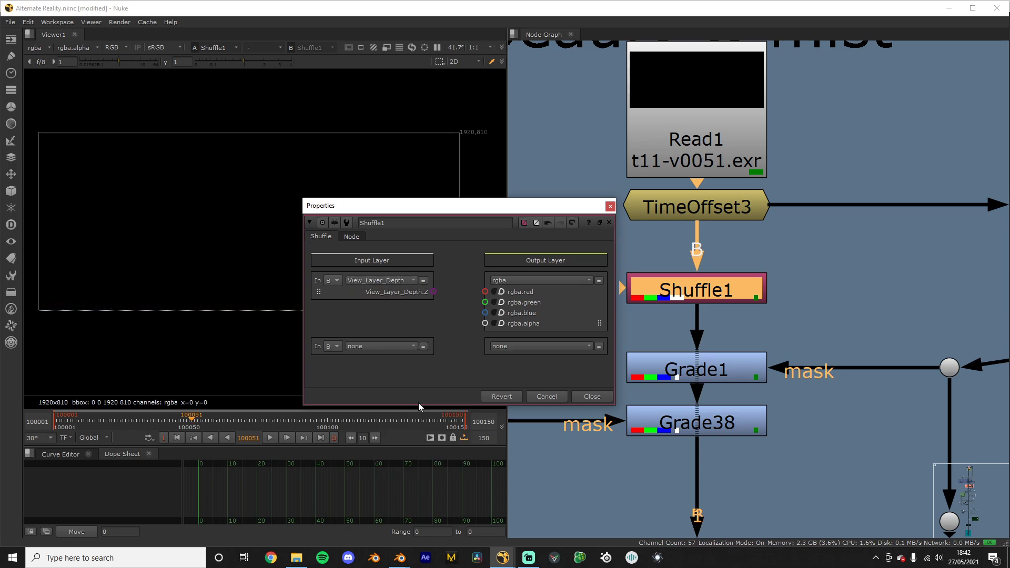
click(395, 286)
click(404, 419)
drag(434, 291, 486, 313)
Step: Preview View_Layer_Emit with its blue output connected and View_Layer_CryptoObject00 as Shuffle1's input layer
click(380, 279)
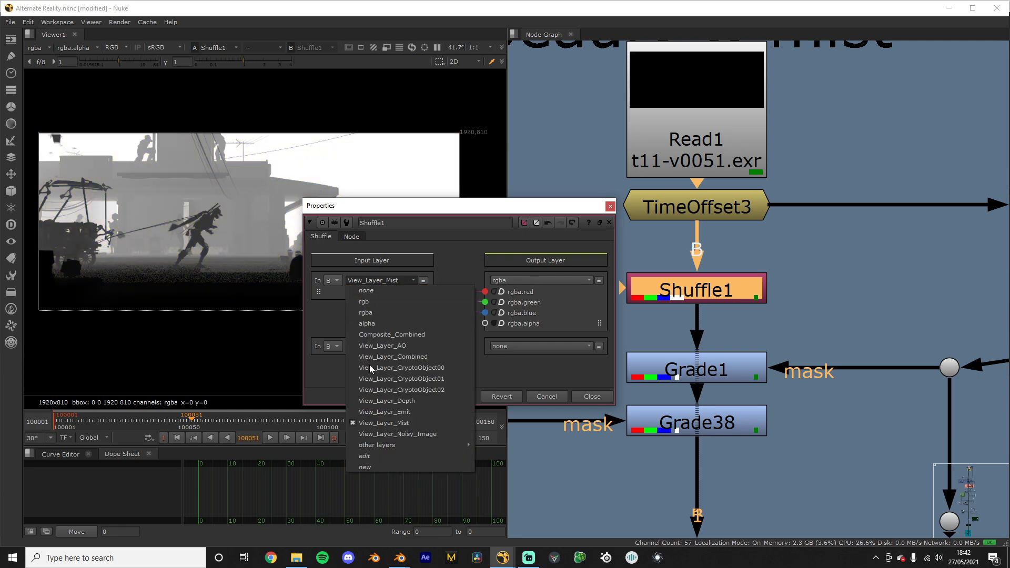
click(390, 413)
drag(434, 292, 485, 313)
click(400, 279)
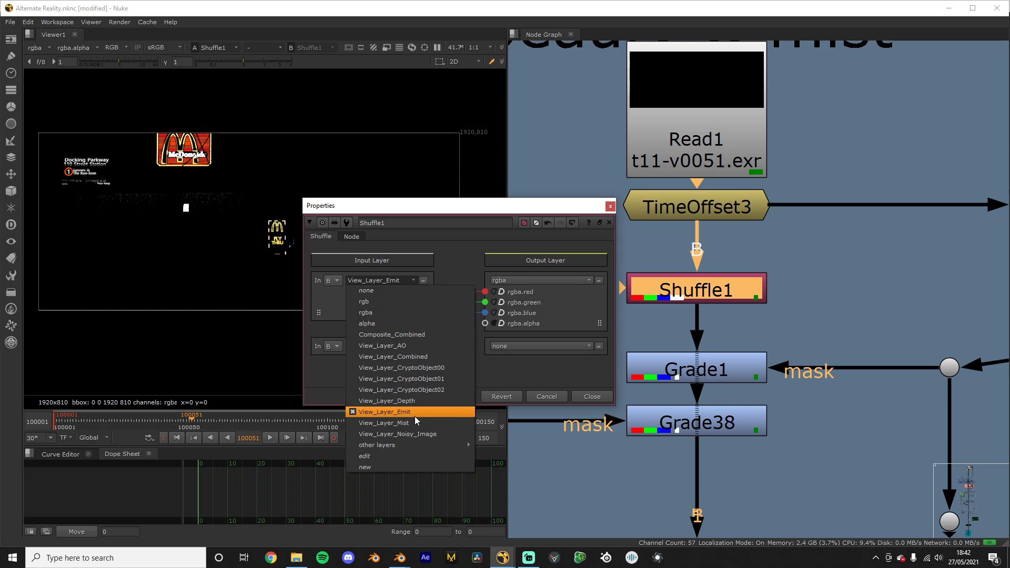
click(414, 368)
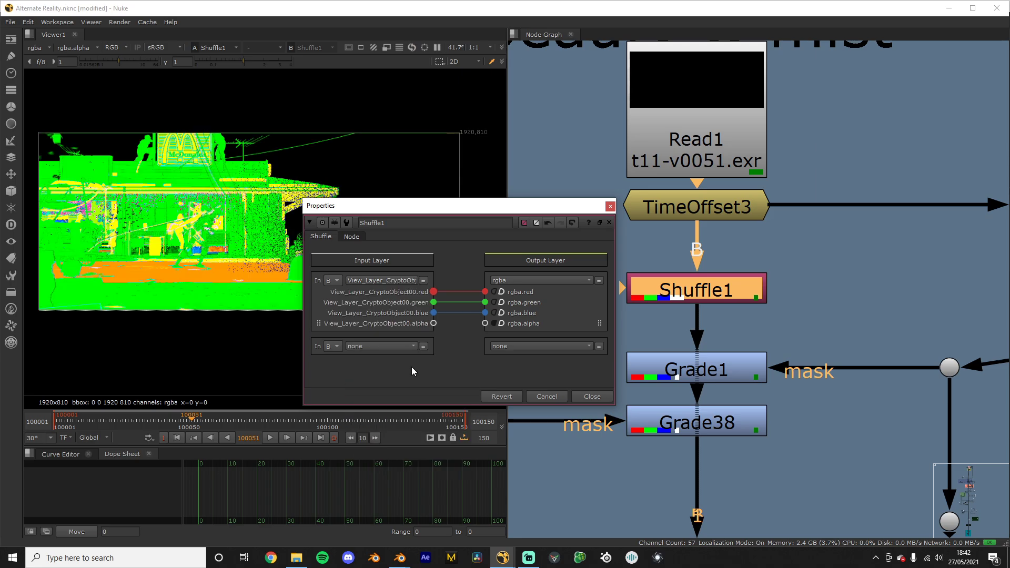
Step: Preview View_Layer_AO in Shuffle1, set the input layer back to Composite_Combined and close the properties
click(381, 280)
click(374, 347)
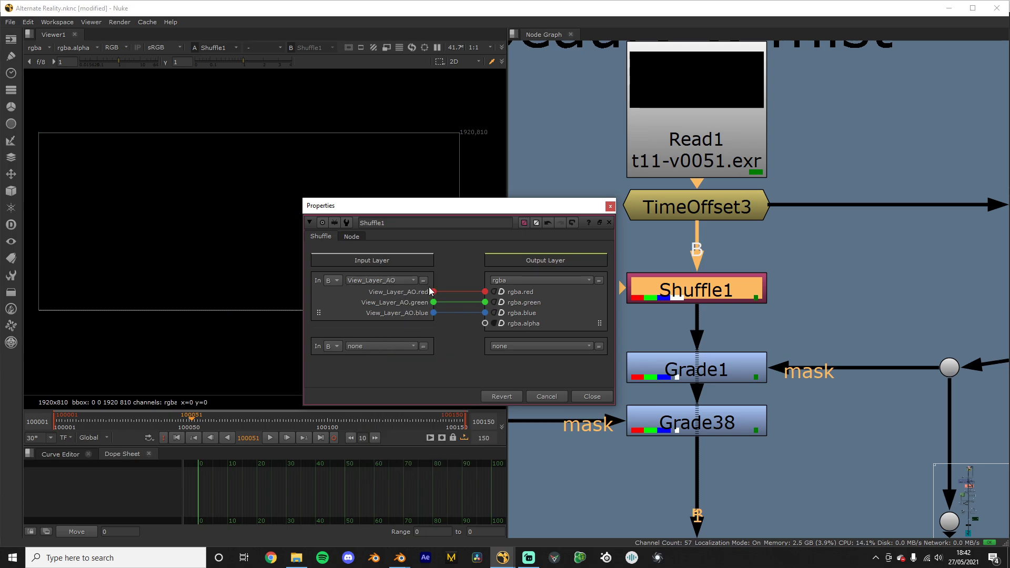
click(384, 280)
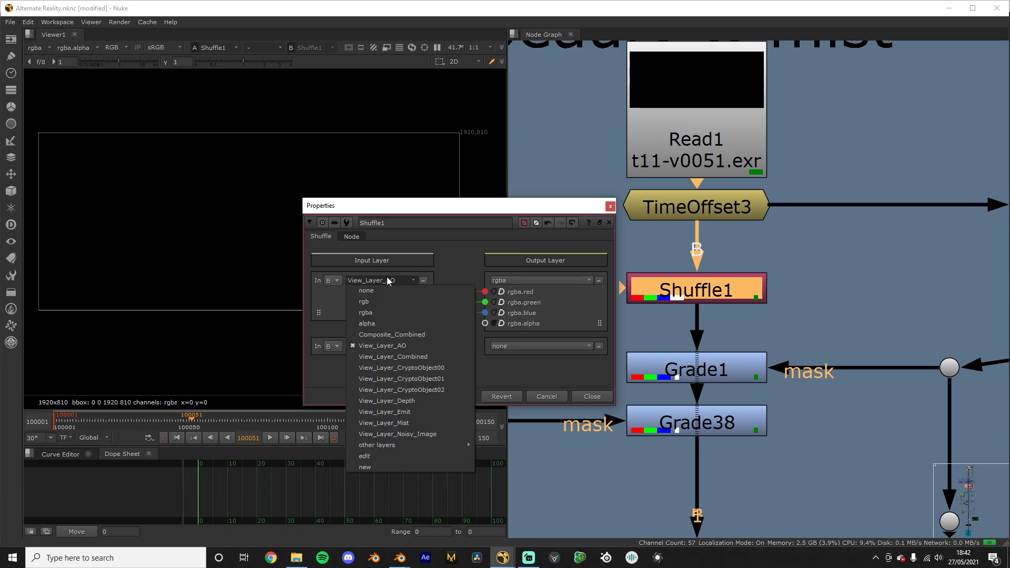
click(398, 332)
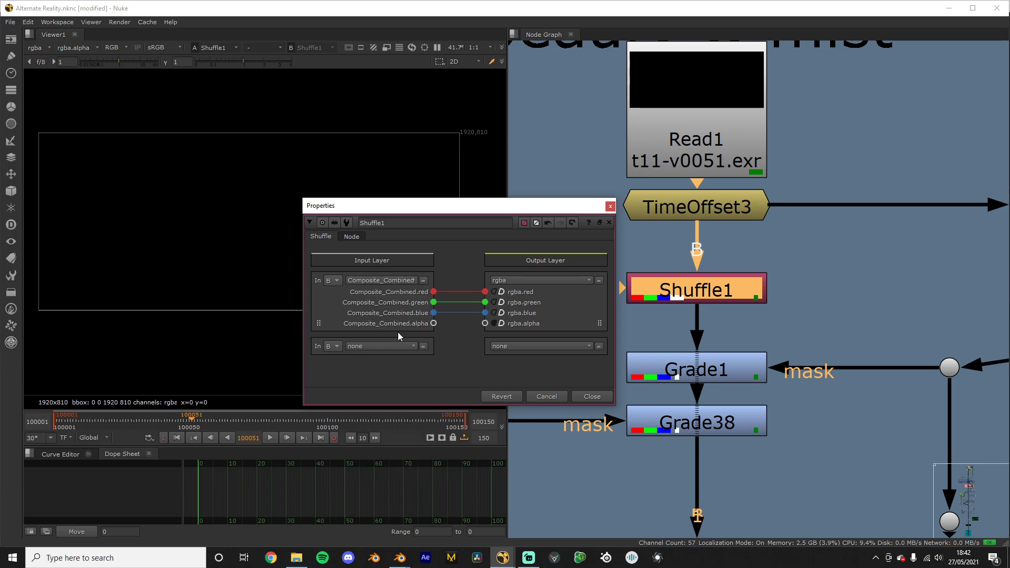
click(593, 398)
Step: Display the output of the Shuffle2 node in the beauty w mist group in the viewer
scroll(547, 336, down, 5)
scroll(548, 337, up, 2)
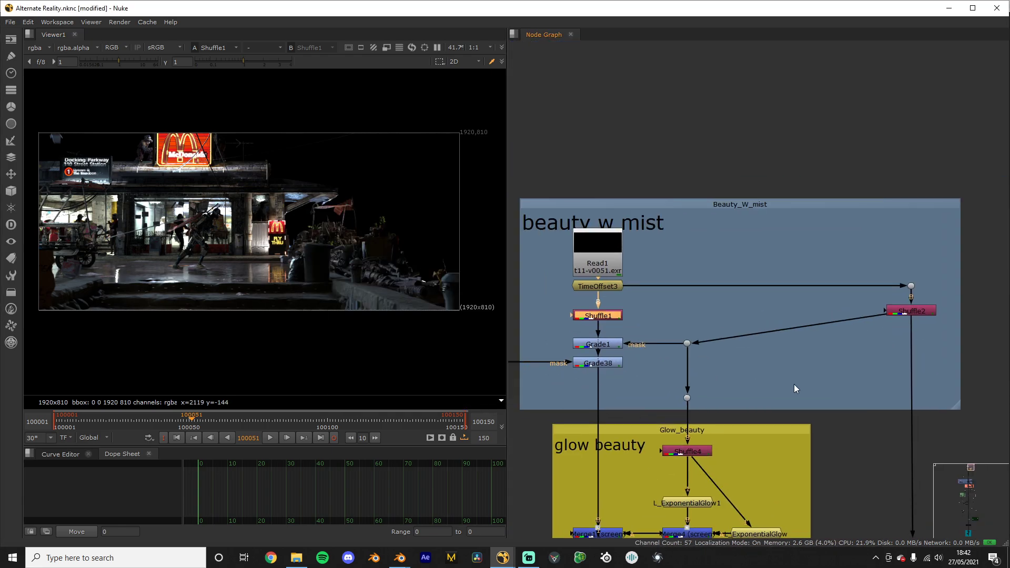
scroll(794, 385, down, 3)
middle_drag(666, 375, 639, 372)
scroll(651, 376, up, 1)
scroll(700, 339, up, 1)
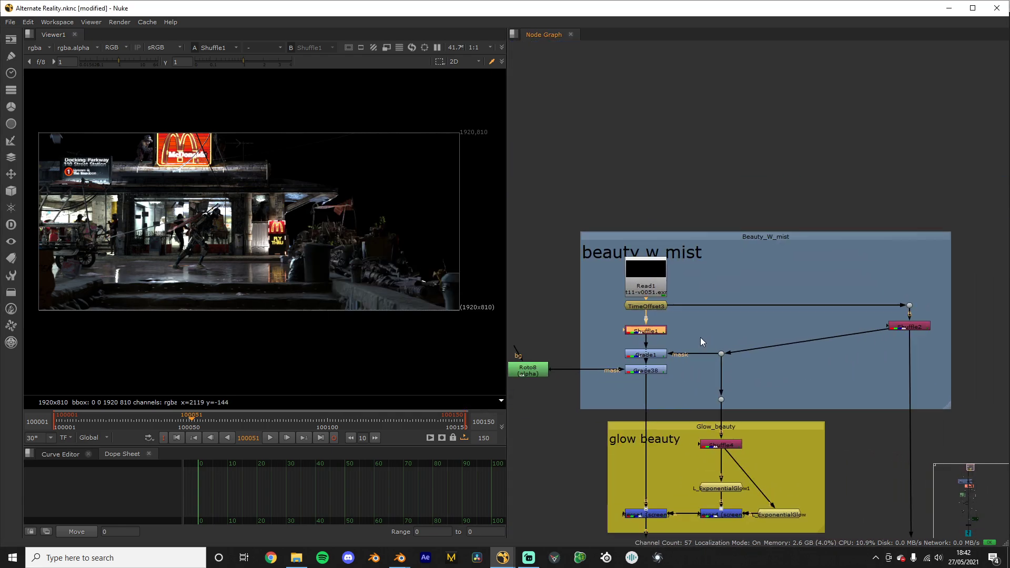
scroll(700, 341, up, 1)
scroll(840, 402, up, 1)
click(976, 309)
key(1)
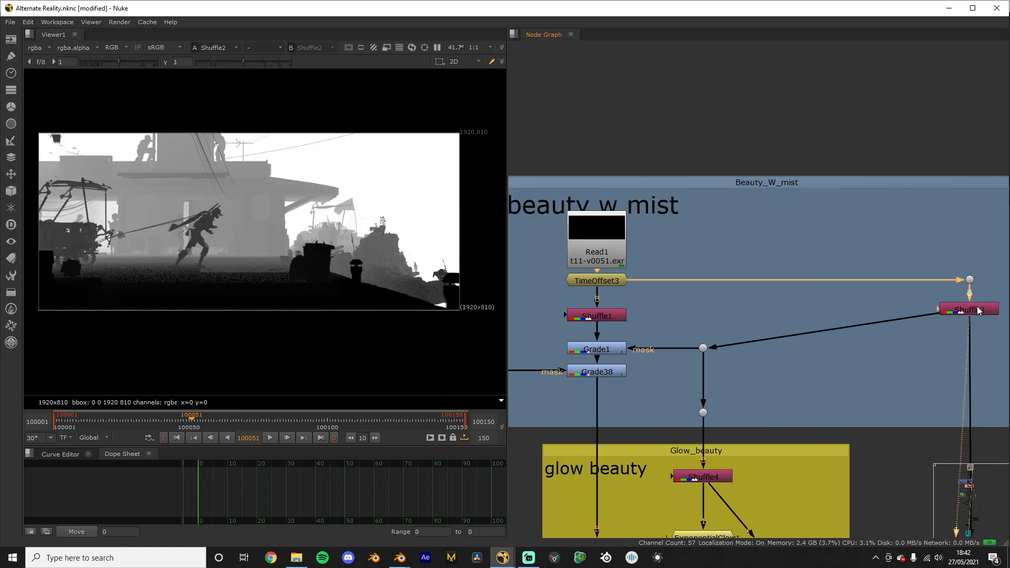
Step: Compare Shuffle1's beauty output with Shuffle2's mist output by viewing one after the other
scroll(624, 314, down, 1)
click(621, 314)
key(1)
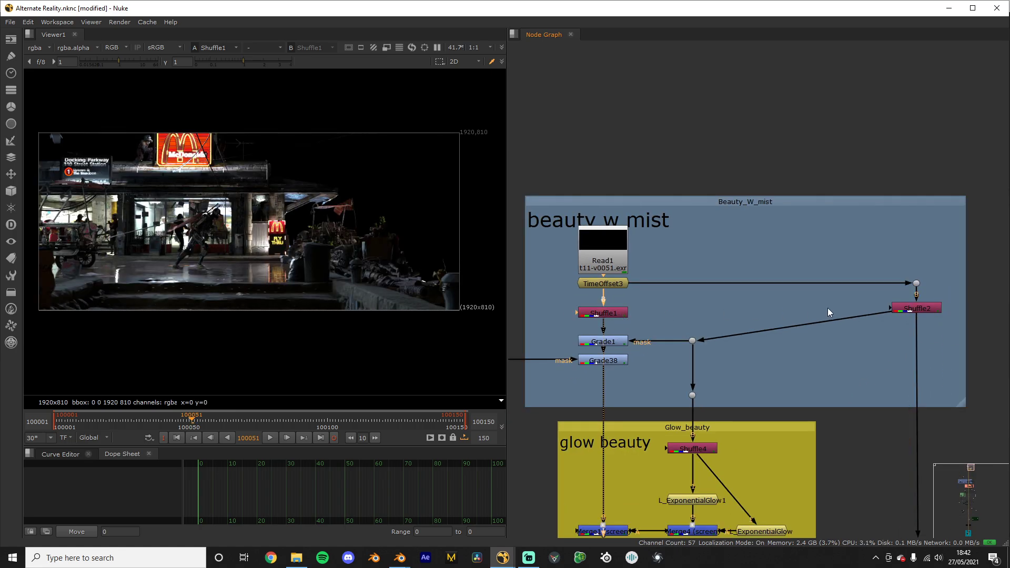
click(923, 311)
key(1)
scroll(861, 252, up, 1)
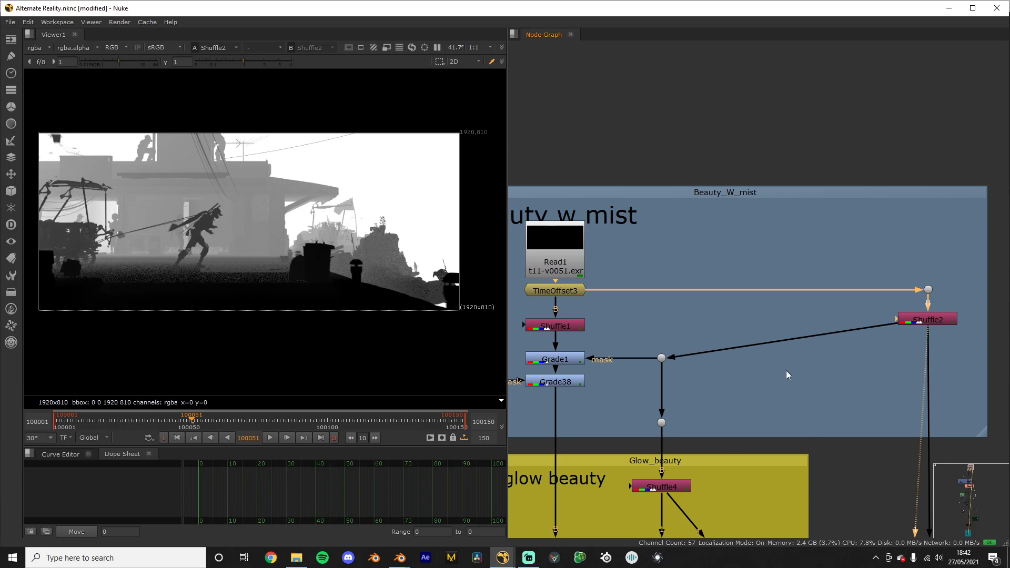
click(922, 328)
Step: Check the Grade1 node's properties, close them and display its mist-masked output in the viewer
middle_drag(715, 374, 851, 362)
scroll(763, 347, up, 3)
scroll(696, 325, up, 1)
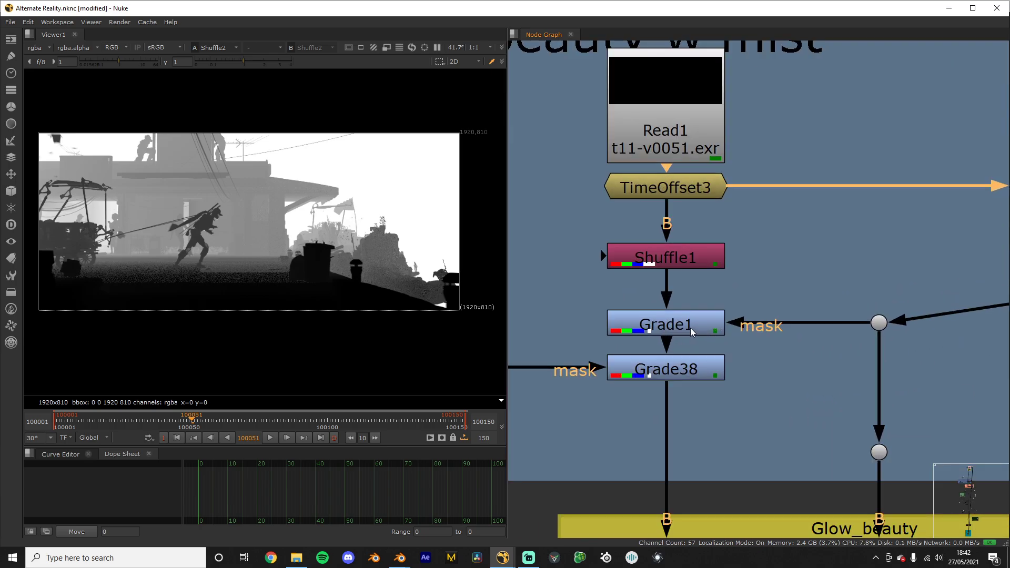
double_click(690, 327)
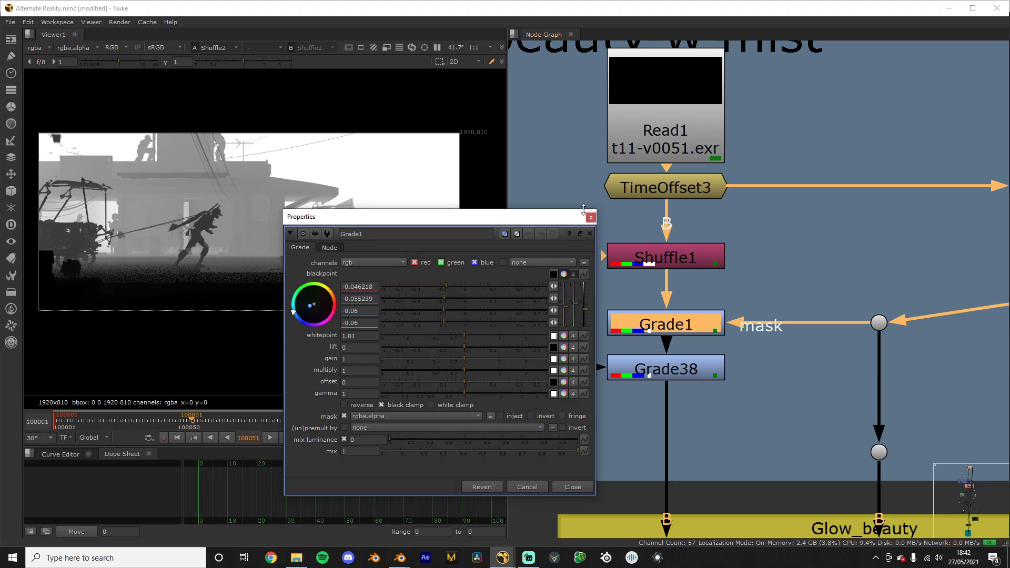
click(591, 218)
key(1)
scroll(685, 308, down, 4)
scroll(356, 246, up, 2)
scroll(370, 226, down, 2)
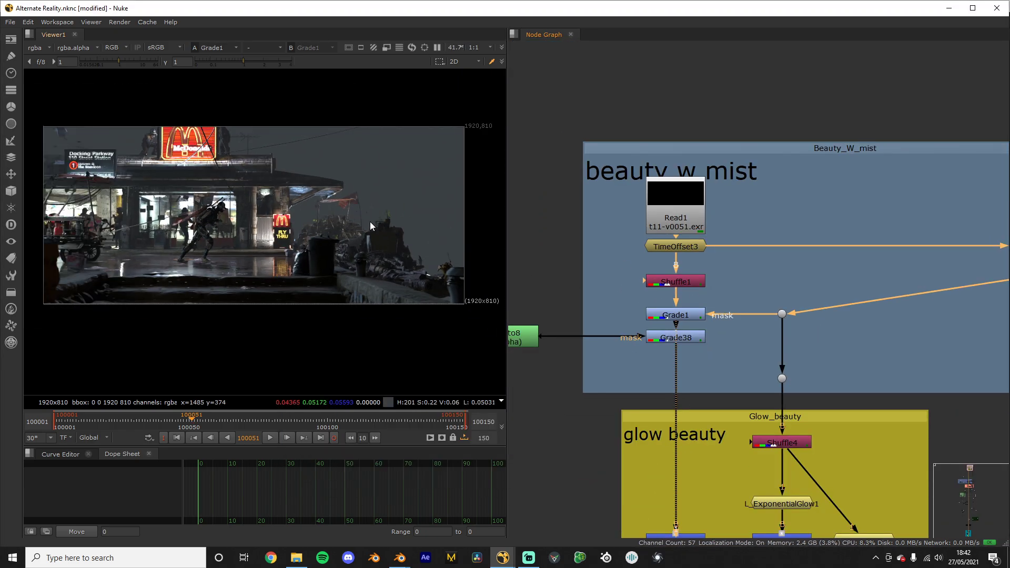
Step: Alternate the viewer between Shuffle1 and Grade1 several times to compare the beauty before and after the mist grade
click(692, 284)
key(1)
click(685, 319)
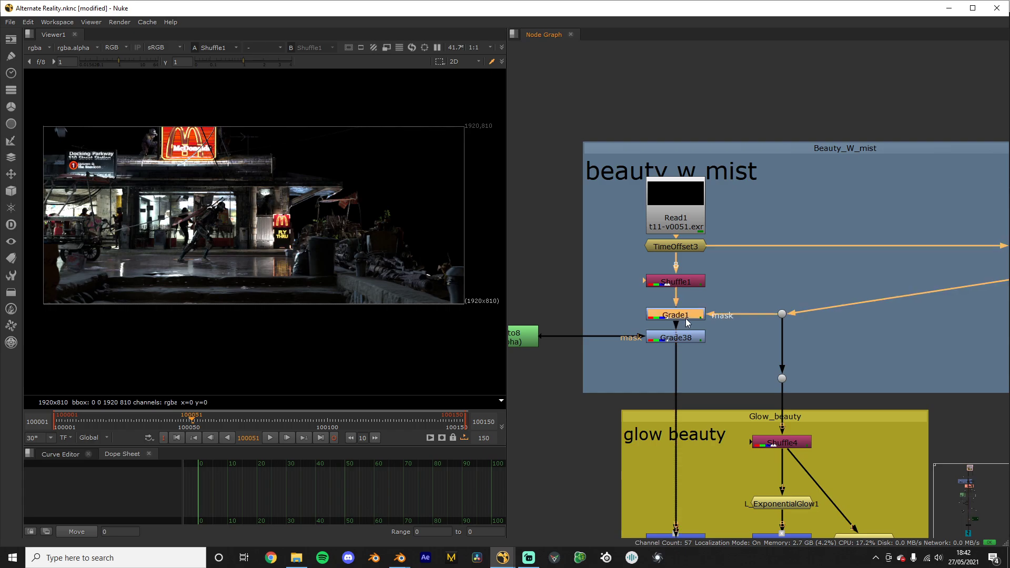
key(1)
click(685, 285)
key(1)
click(685, 314)
key(1)
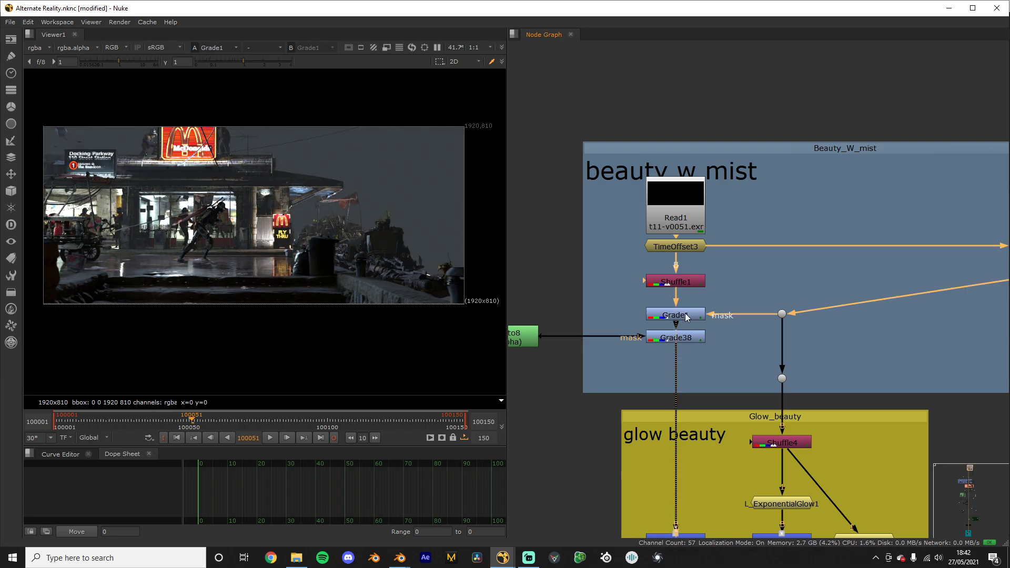
click(699, 285)
key(1)
click(686, 315)
key(1)
Step: Display the output of Grade38, the grade masked by Roto8, in the viewer
scroll(687, 319, down, 1)
middle_drag(687, 319, 786, 318)
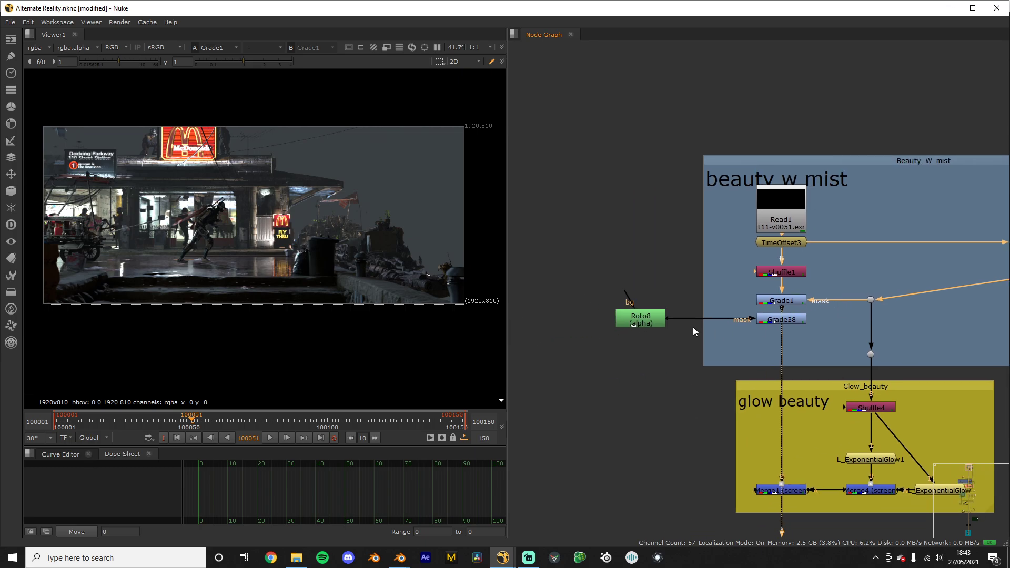
scroll(736, 340, up, 4)
click(814, 304)
key(1)
Step: Compare Grade1's output with Grade38's in the viewer and move to frame 100018
click(842, 266)
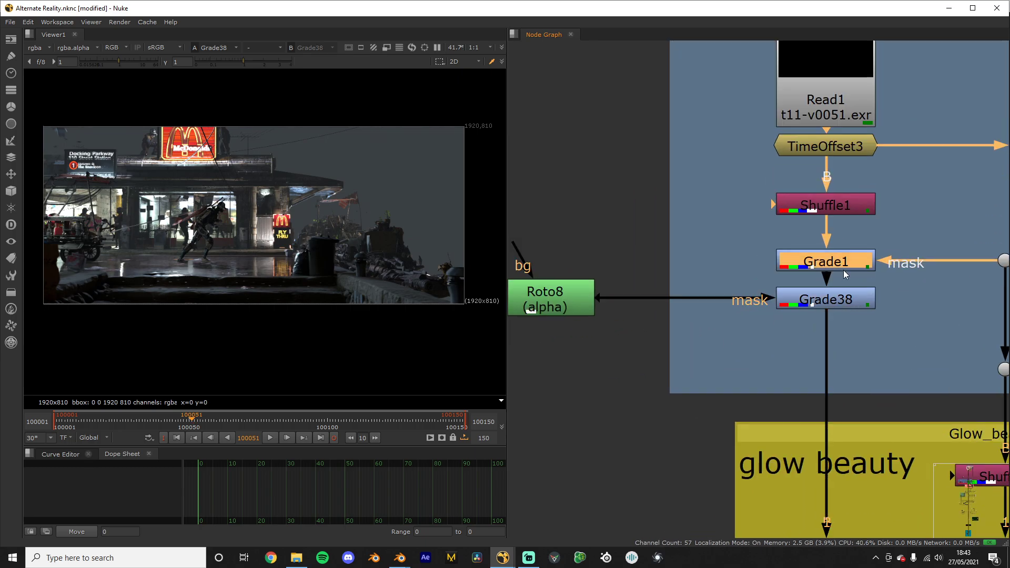
click(845, 299)
click(836, 263)
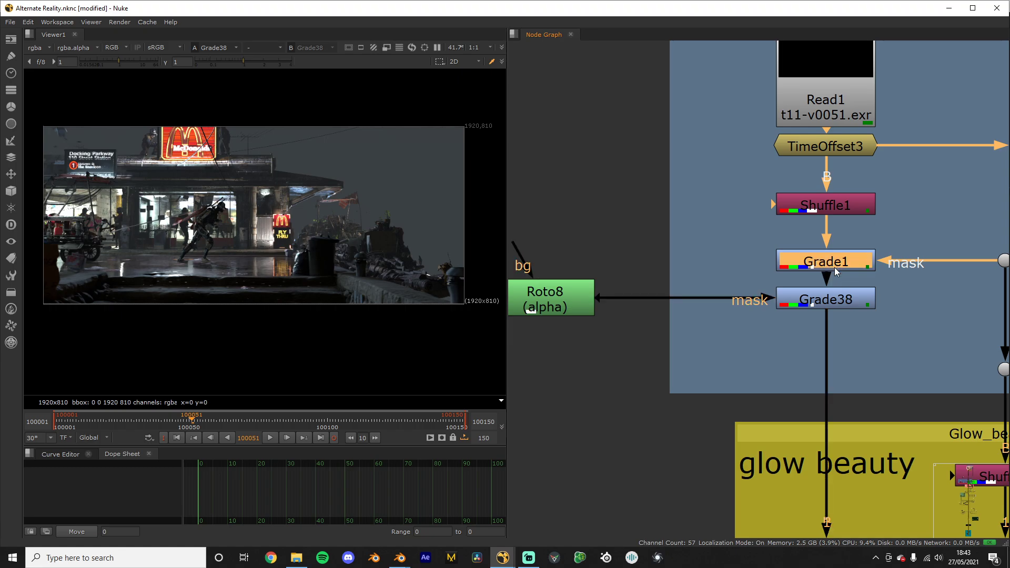
key(1)
click(837, 299)
key(1)
click(766, 344)
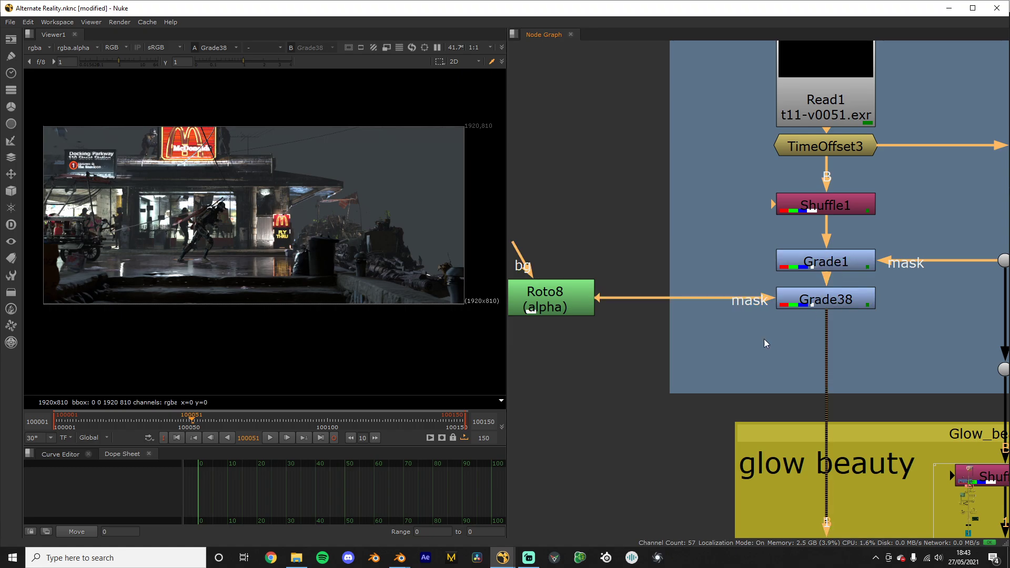
click(101, 424)
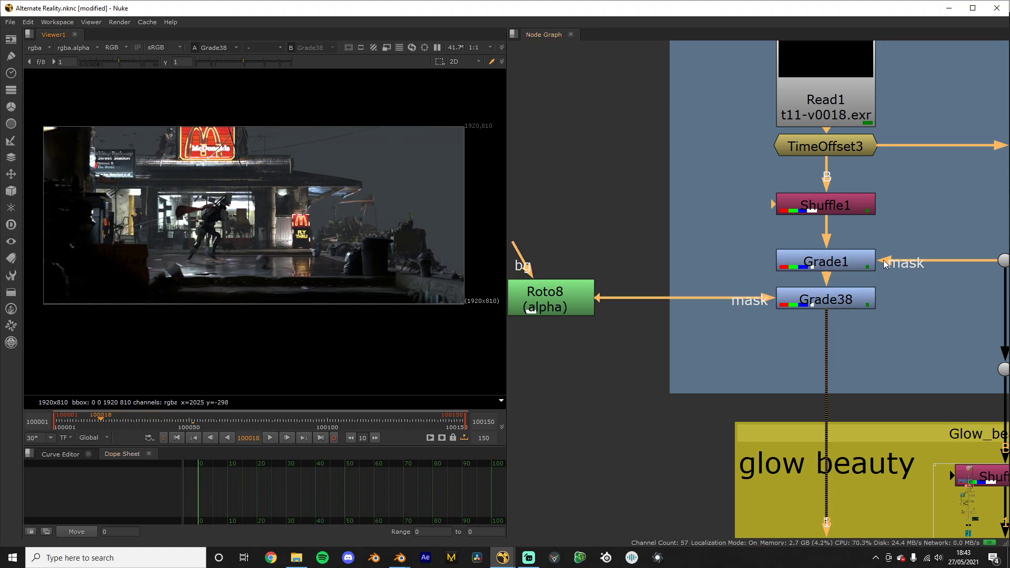
Step: Switch the viewer to Grade1 and back to Grade38 to compare the beauty with and without the Roto8-masked grade
click(861, 267)
key(1)
click(865, 299)
key(1)
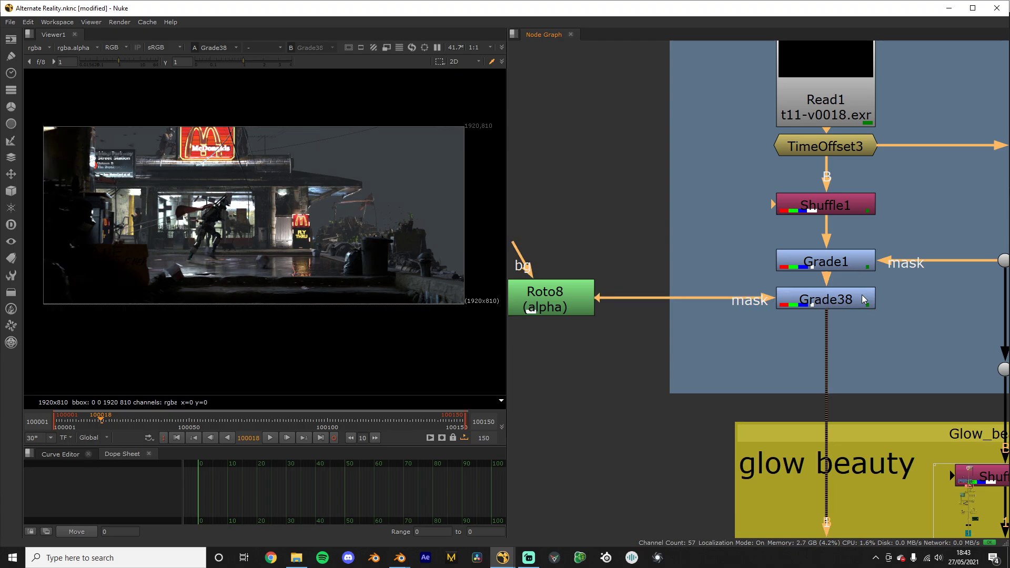
Step: Open Roto8's properties, inspect its Bezier1 shape in the viewer, scrub to frame 100017 and close the properties
double_click(545, 294)
scroll(283, 179, down, 3)
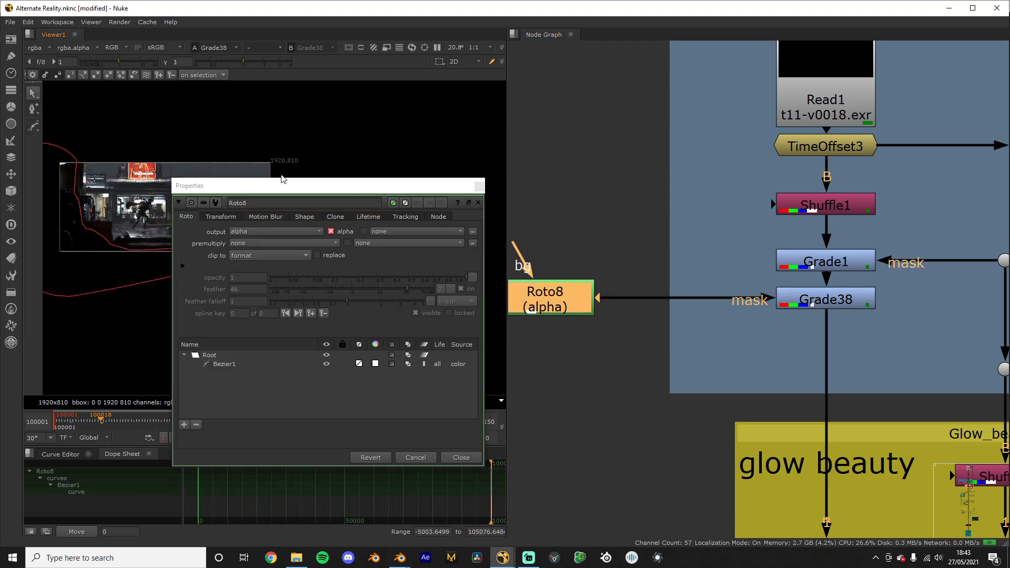
drag(283, 179, 484, 180)
scroll(316, 211, up, 2)
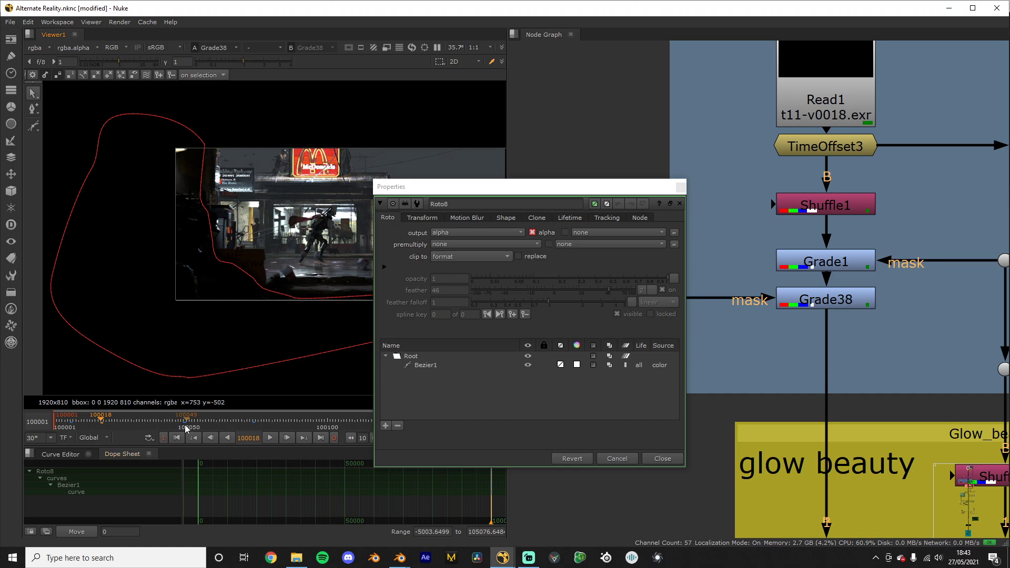
drag(185, 429, 99, 429)
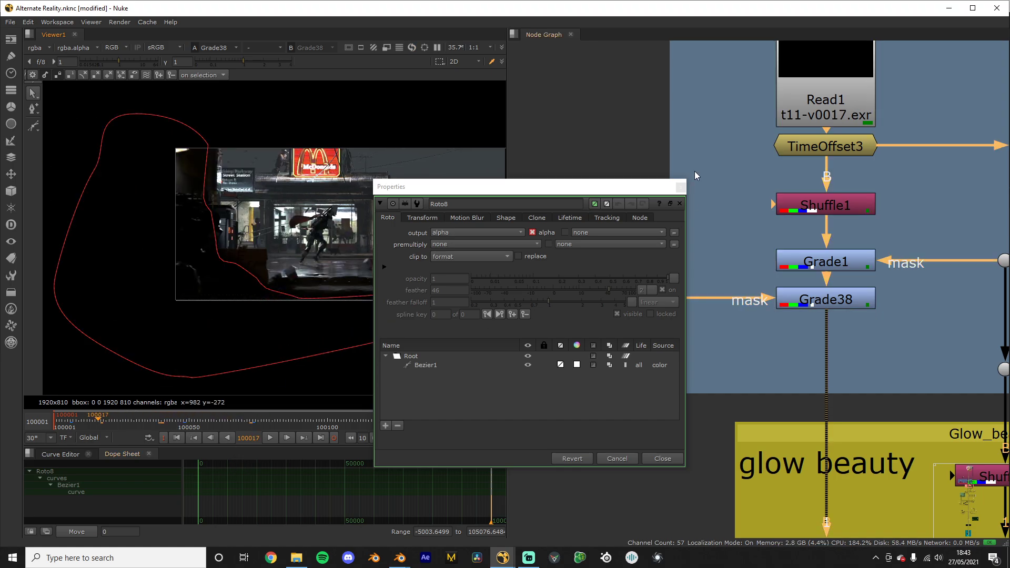
click(682, 188)
Step: Compare Grade1's output with Grade38's again at frame 100017 and select the Roto8 mask node
click(849, 306)
click(833, 271)
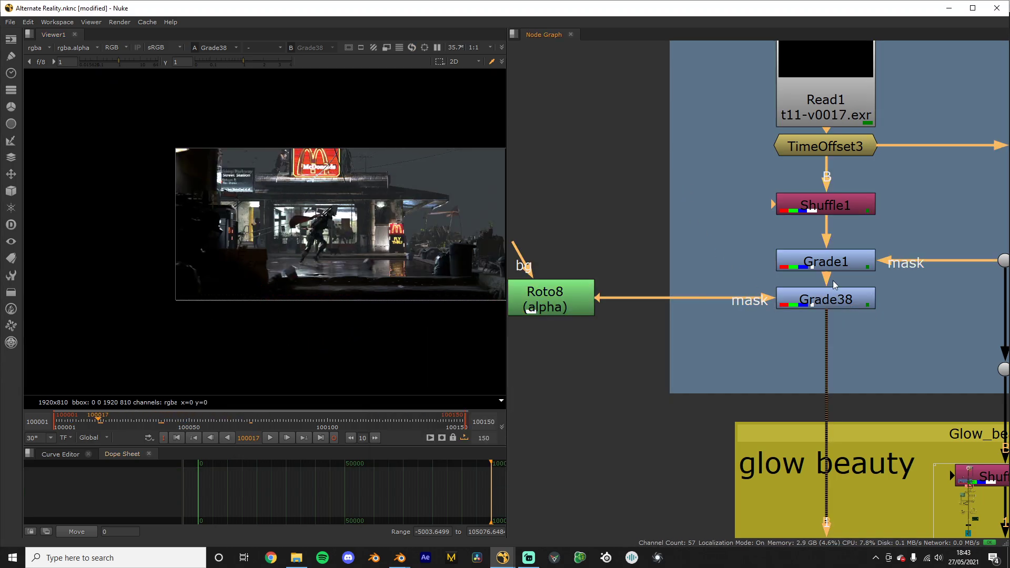
key(1)
click(847, 305)
key(1)
scroll(579, 336, down, 3)
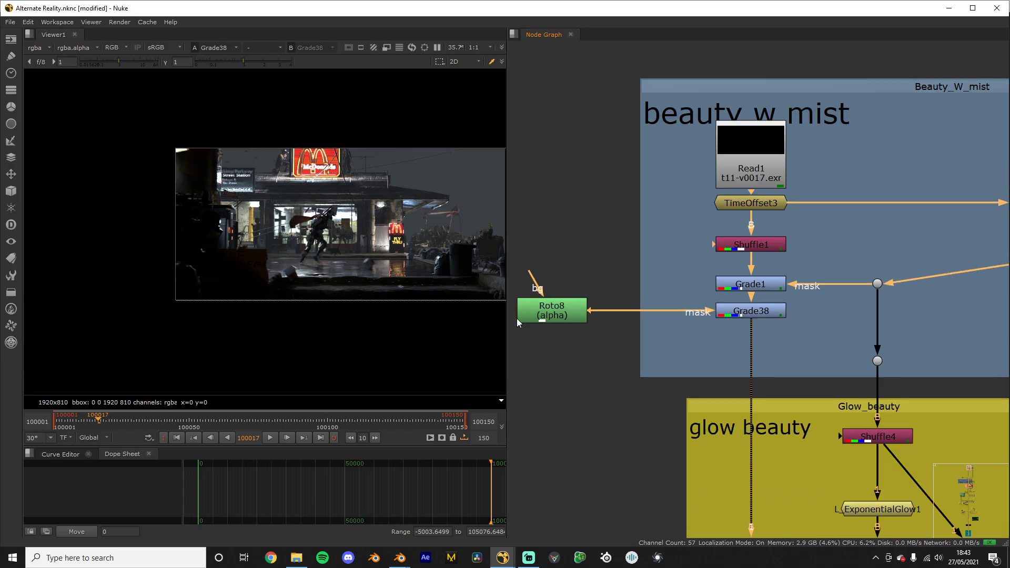
click(558, 315)
scroll(770, 320, down, 5)
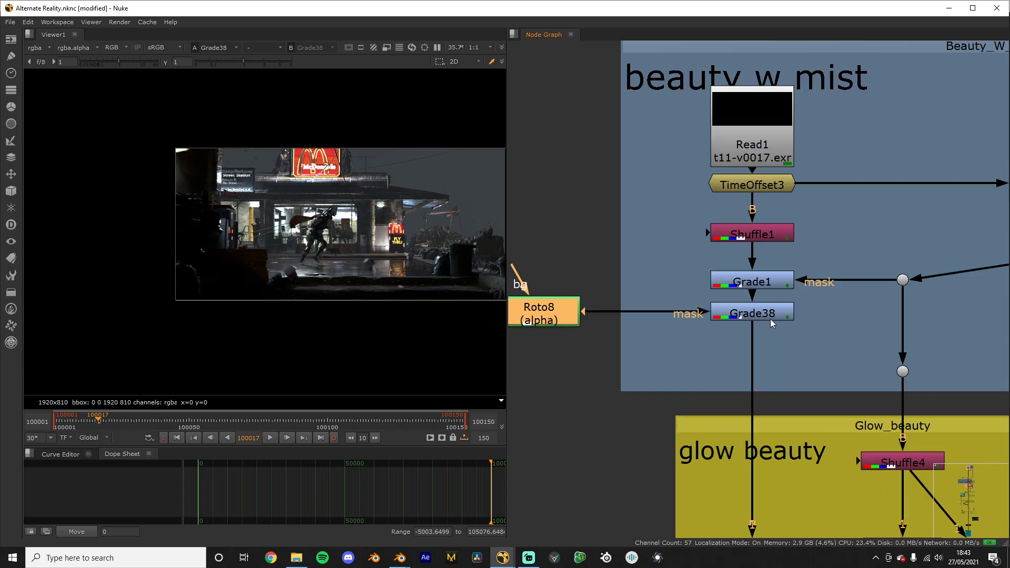
scroll(725, 327, up, 5)
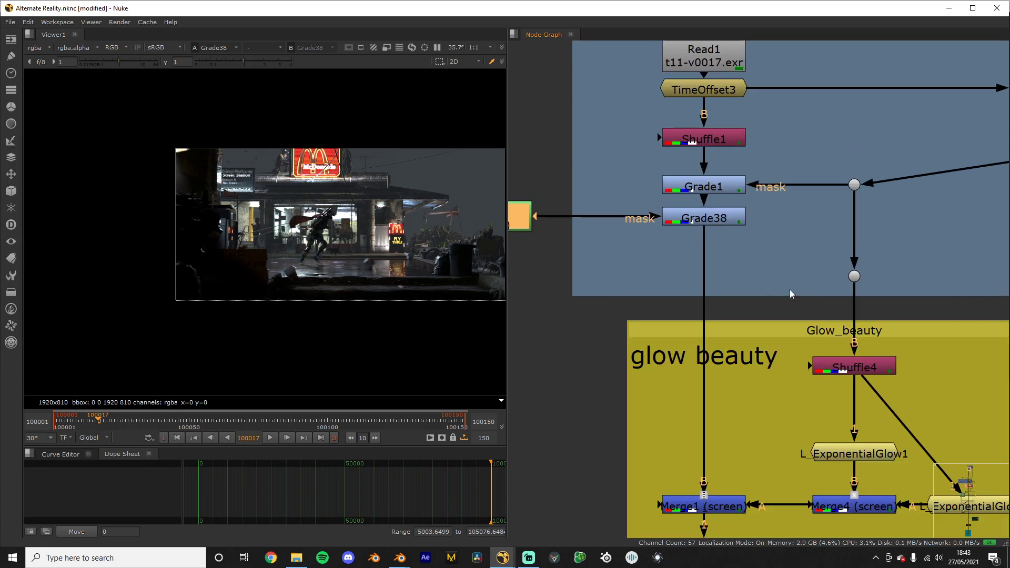
Step: Display Shuffle4's output from the glow beauty group, examine it in the viewer and check the node's properties
click(645, 227)
key(1)
click(626, 242)
scroll(411, 286, up, 4)
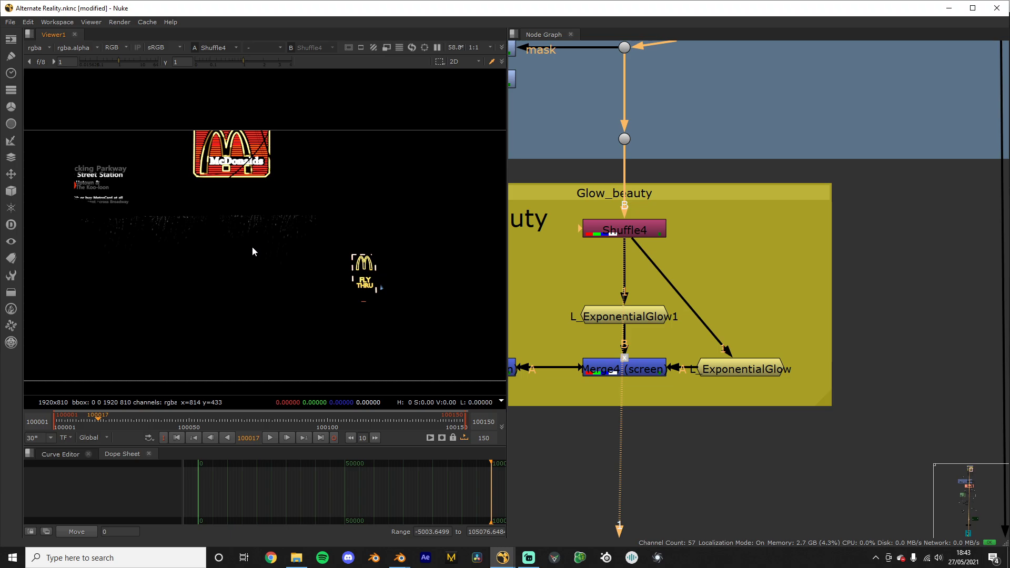
scroll(663, 232, up, 2)
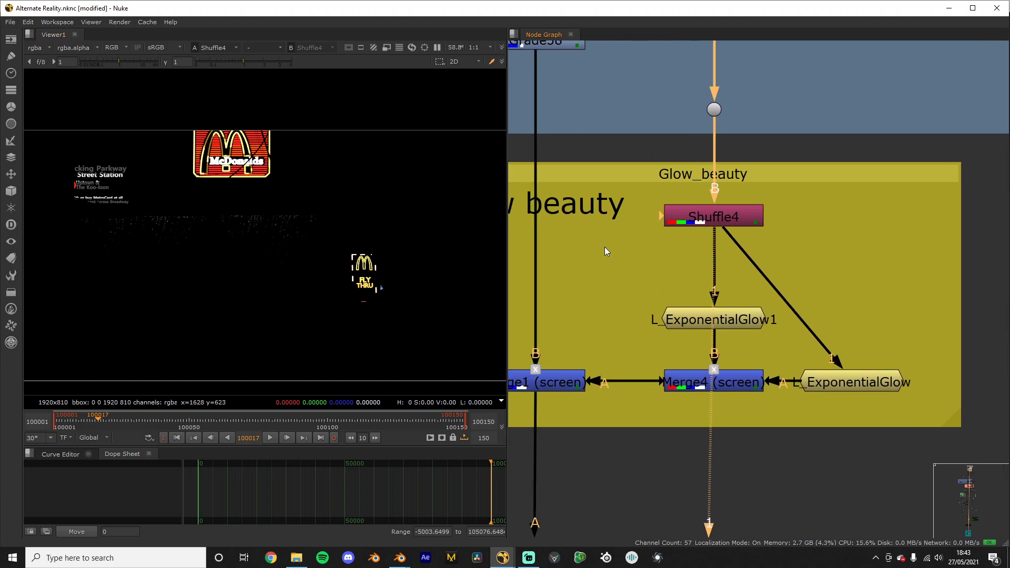
scroll(661, 304, down, 4)
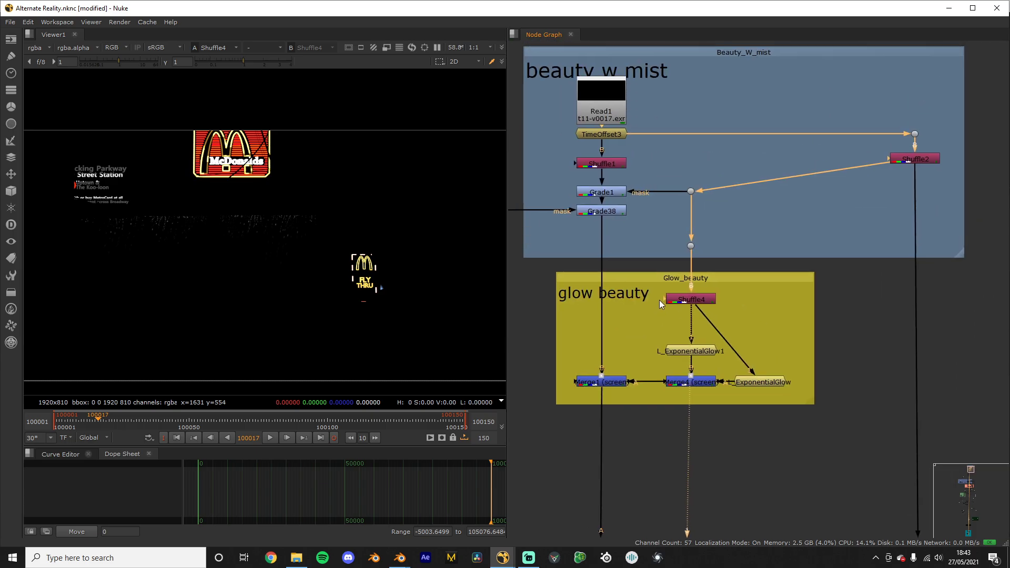
scroll(661, 304, up, 4)
double_click(739, 301)
click(648, 411)
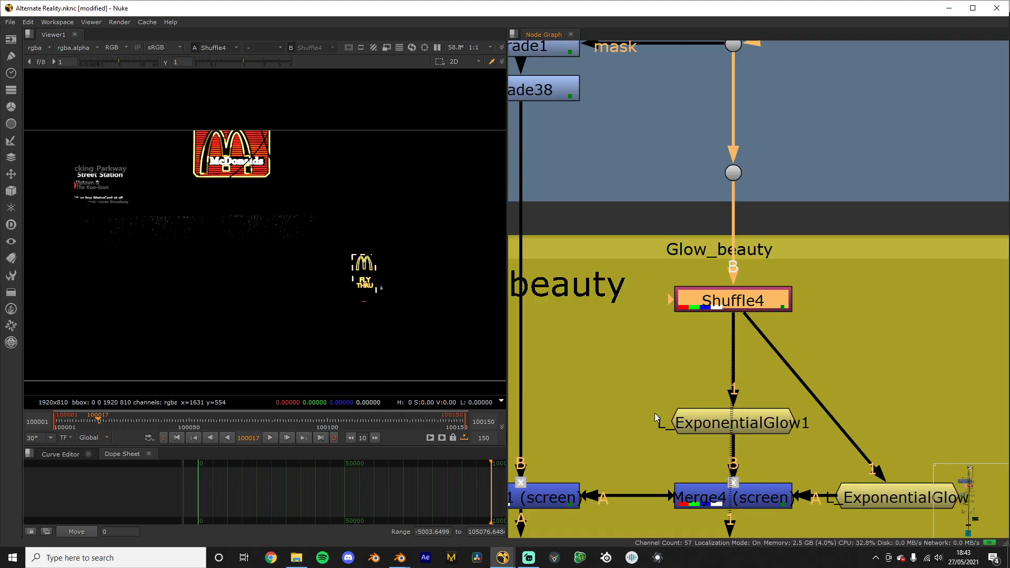
Step: Display the output of L_ExponentialGlow1, followed by the Merge4 screen merge that combines the two glows
scroll(668, 382, down, 4)
scroll(679, 379, up, 3)
click(690, 377)
key(1)
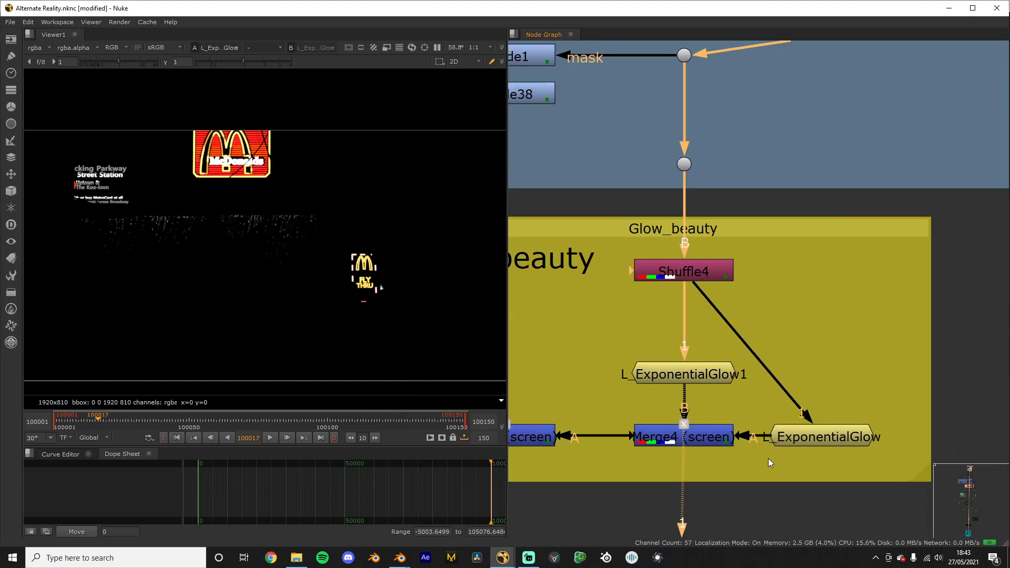
middle_drag(768, 459, 706, 333)
scroll(752, 305, down, 3)
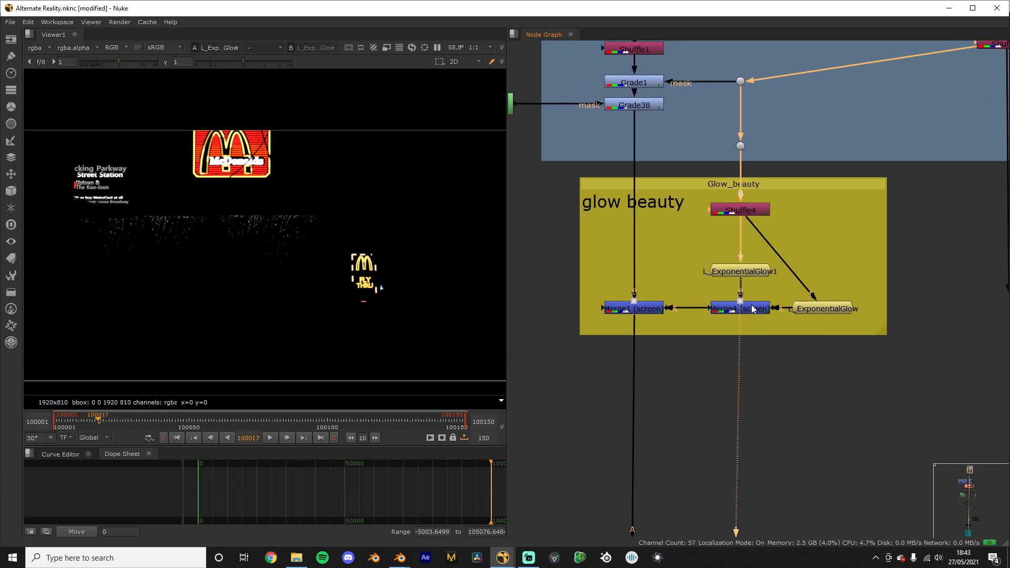
click(752, 304)
key(1)
Step: Alternate the viewer between Merge1 and Grade38 to compare the beauty with and without the screened glow
scroll(710, 316, up, 1)
middle_drag(706, 318, 772, 318)
click(703, 308)
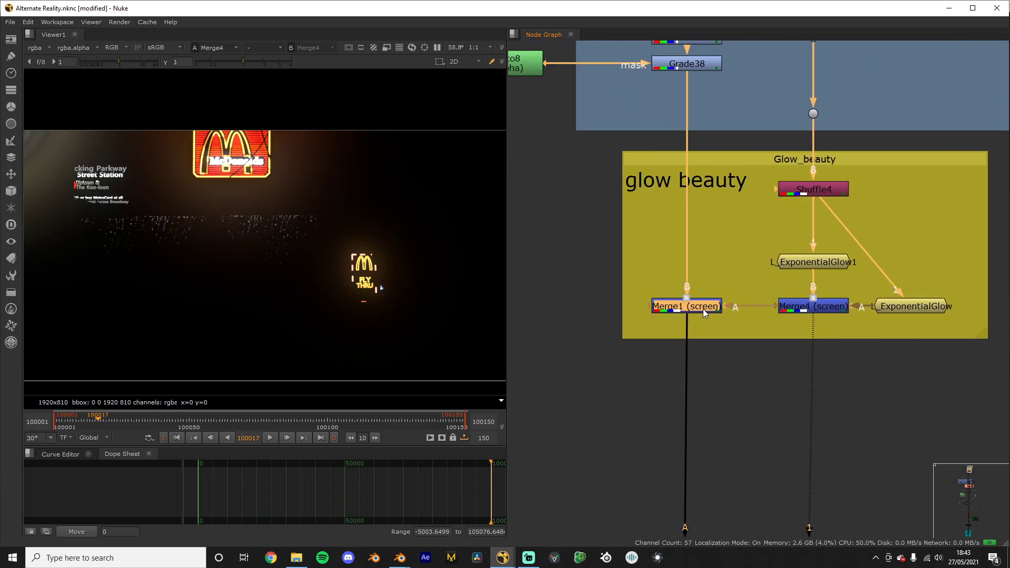
key(1)
click(693, 67)
key(1)
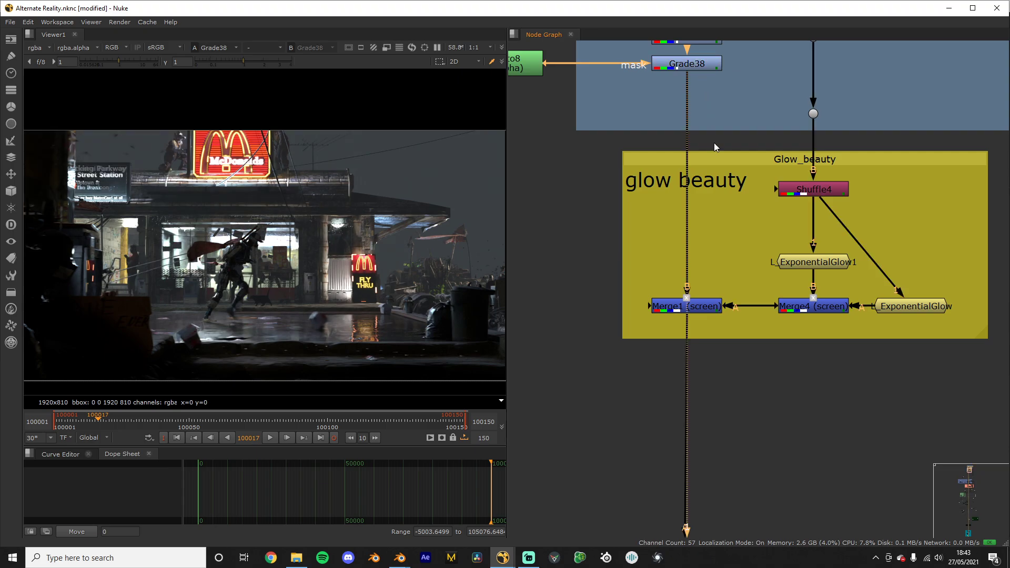
click(700, 308)
key(1)
Step: Find the city group in the node graph and display its Read8 render in the viewer
scroll(700, 314, down, 2)
middle_drag(700, 315, 848, 71)
scroll(671, 124, down, 2)
scroll(848, 71, up, 2)
scroll(710, 164, up, 2)
click(639, 177)
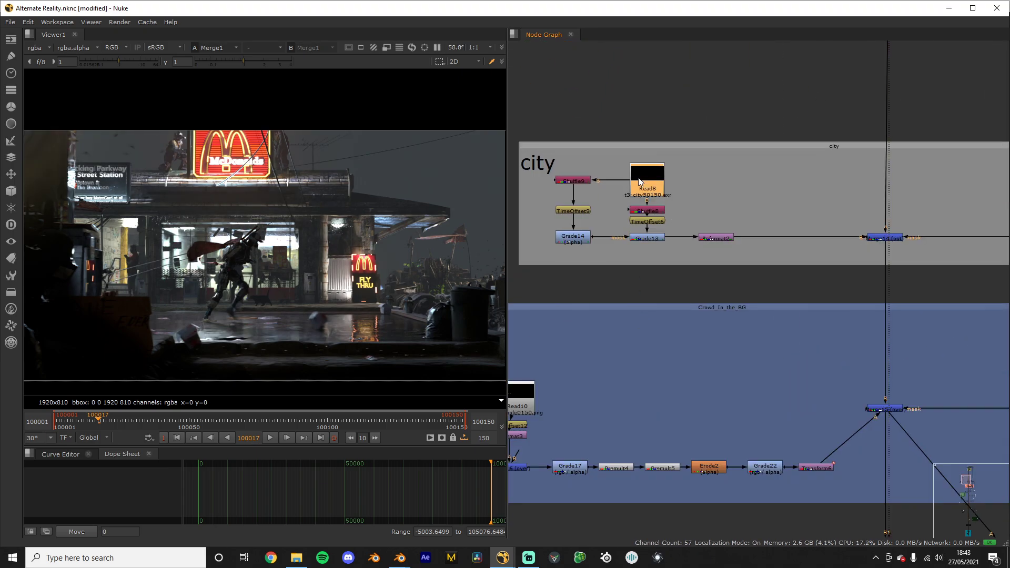
key(1)
Step: Display the output of Shuffle9 in the city group and frame the image in the viewer
scroll(669, 179, up, 1)
middle_drag(668, 178, 742, 198)
scroll(48, 309, down, 2)
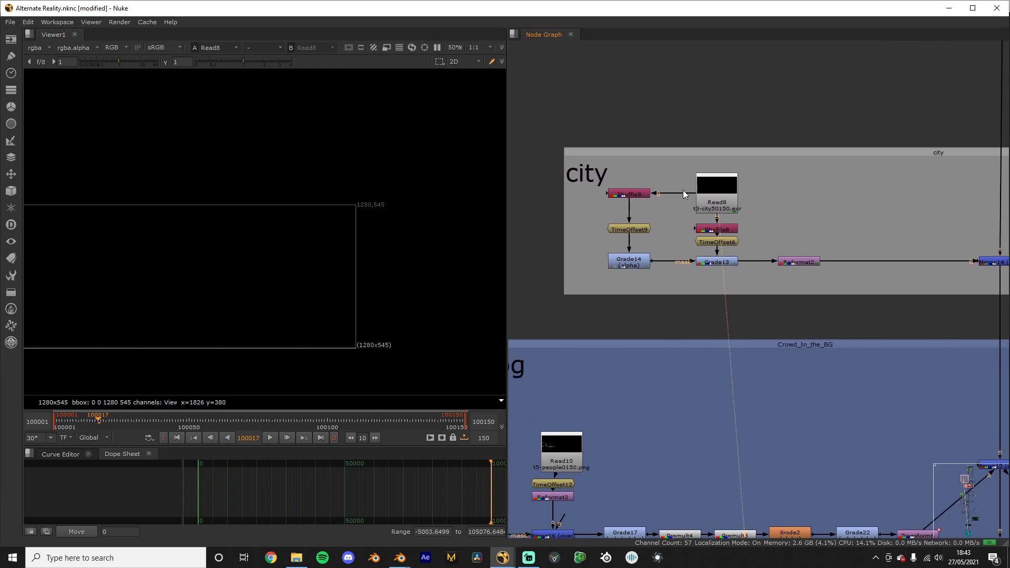
click(636, 197)
key(1)
scroll(262, 342, down, 1)
middle_drag(261, 342, 366, 295)
scroll(365, 295, up, 1)
scroll(273, 241, up, 1)
middle_drag(273, 241, 201, 223)
scroll(691, 210, up, 2)
Step: Display Shuffle8's output in the viewer and examine the city render up close
click(723, 236)
key(1)
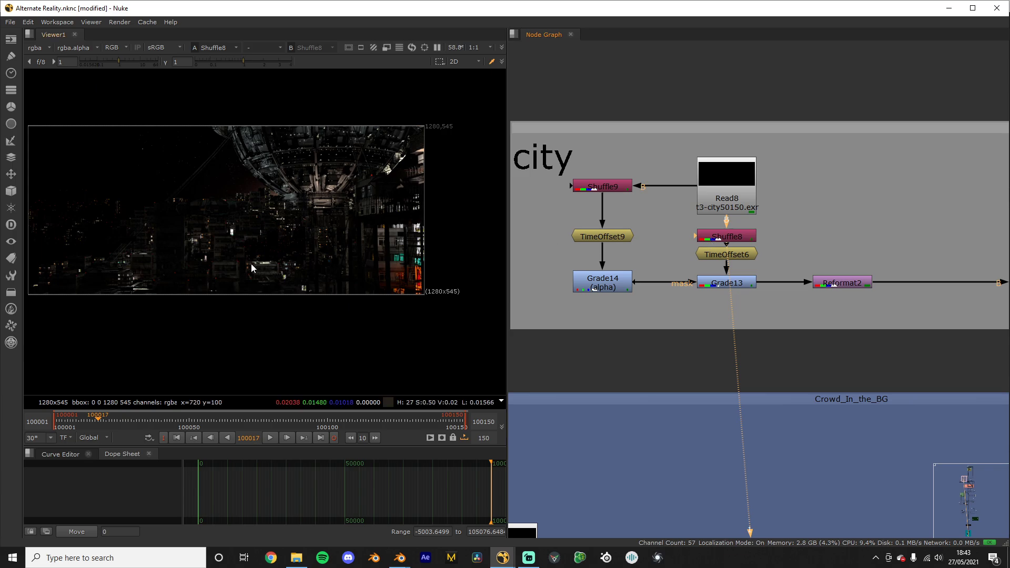
scroll(272, 208, up, 2)
scroll(272, 208, down, 1)
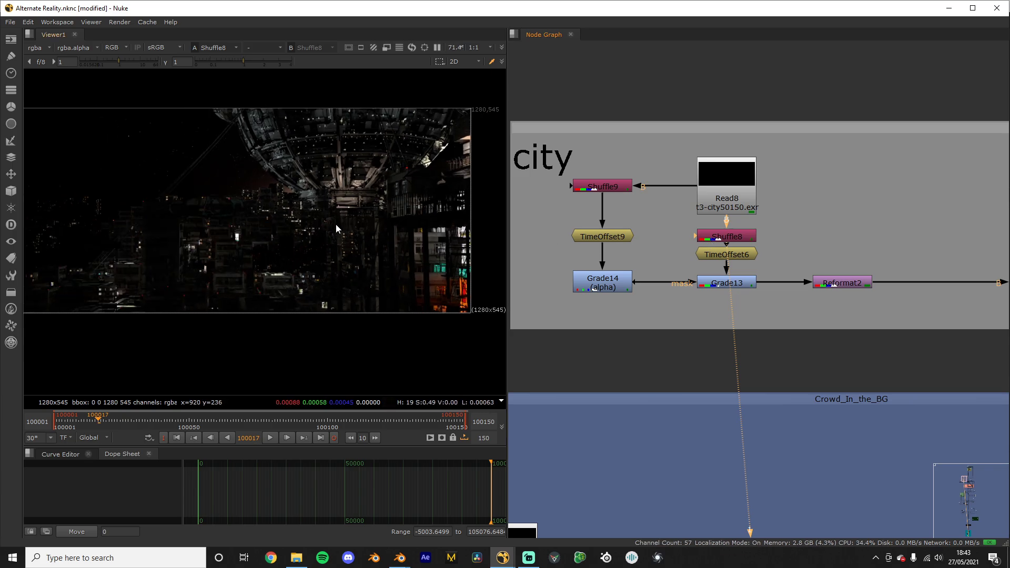
Step: Display the city's Grade13 output, masked by Grade14, followed by the Reformat2 output
click(724, 284)
key(1)
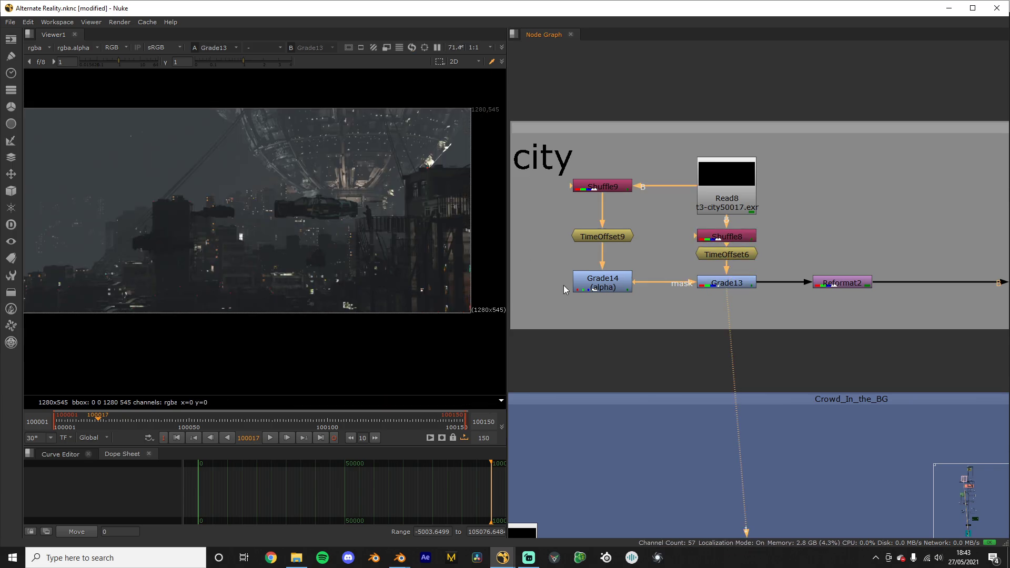
scroll(783, 255, up, 1)
middle_drag(783, 255, 547, 226)
click(618, 259)
key(1)
Step: Display the Erode1 matte that masks Merge14, followed by the Grade15 matte feeding it
scroll(670, 243, down, 5)
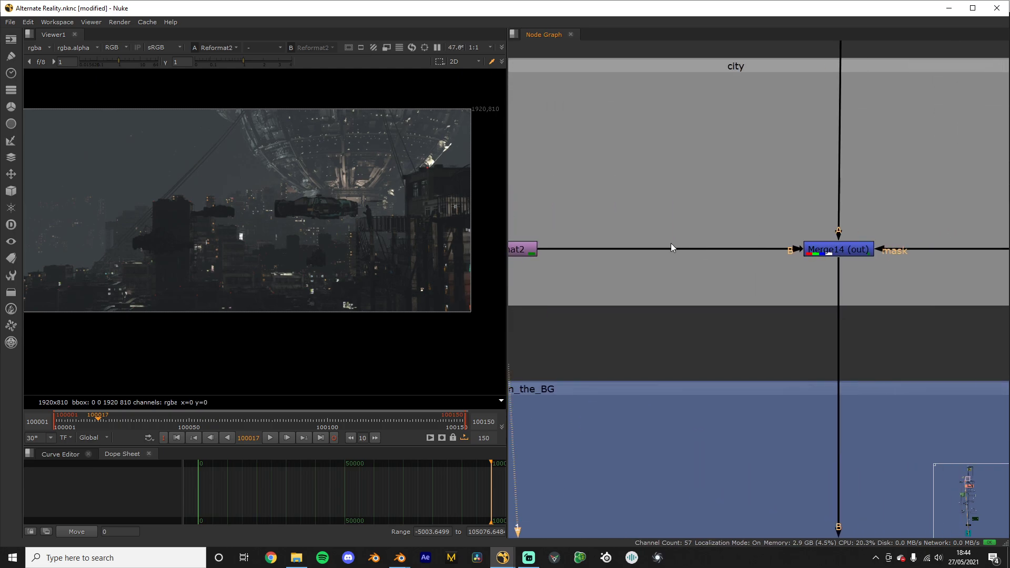
scroll(755, 242, up, 2)
click(805, 243)
key(1)
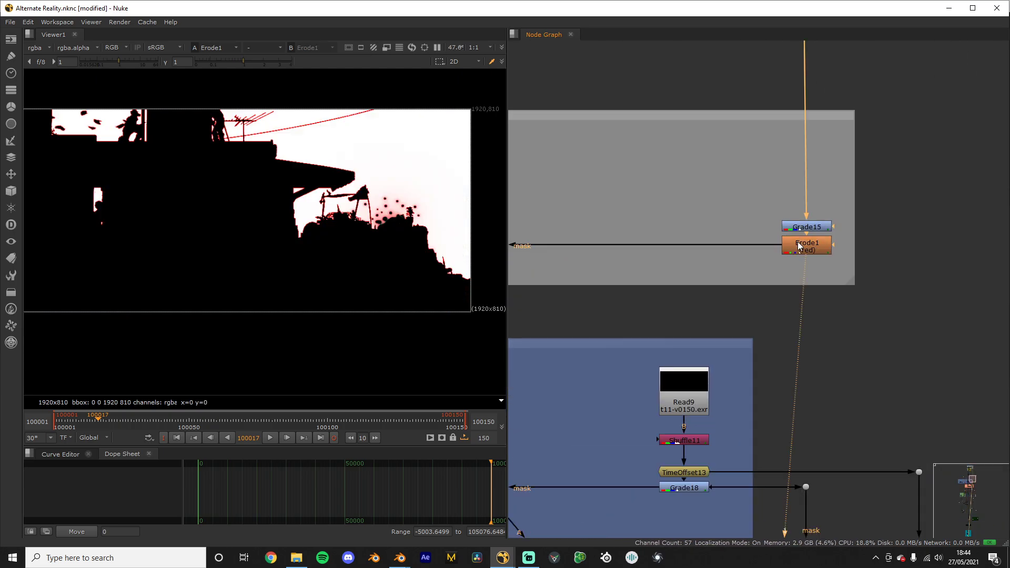
click(807, 227)
key(1)
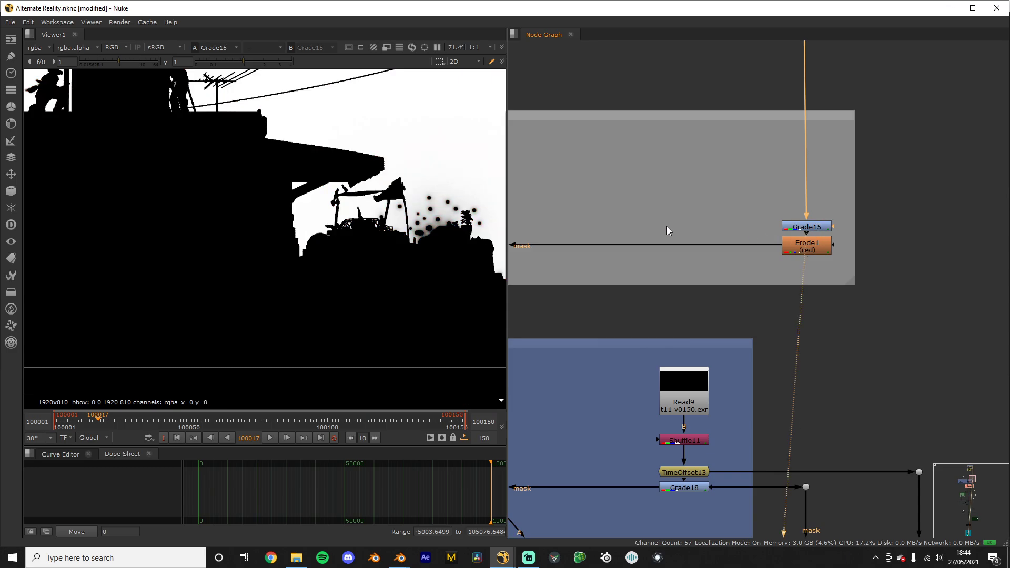
Step: Alternate the viewer between Shuffle2's mist pass and the Grade15 matte to compare them
scroll(667, 226, down, 6)
click(763, 96)
key(1)
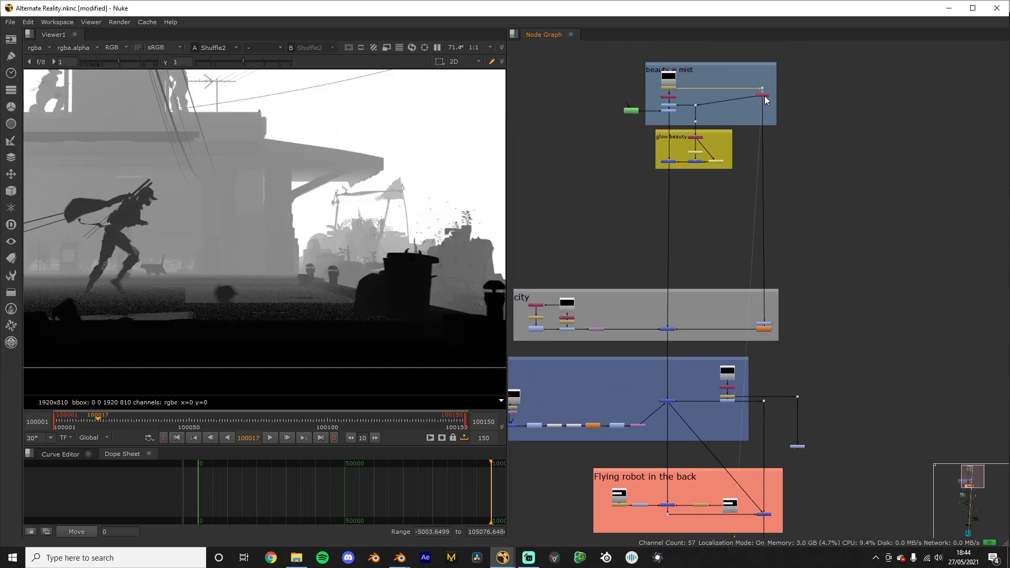
click(765, 329)
key(1)
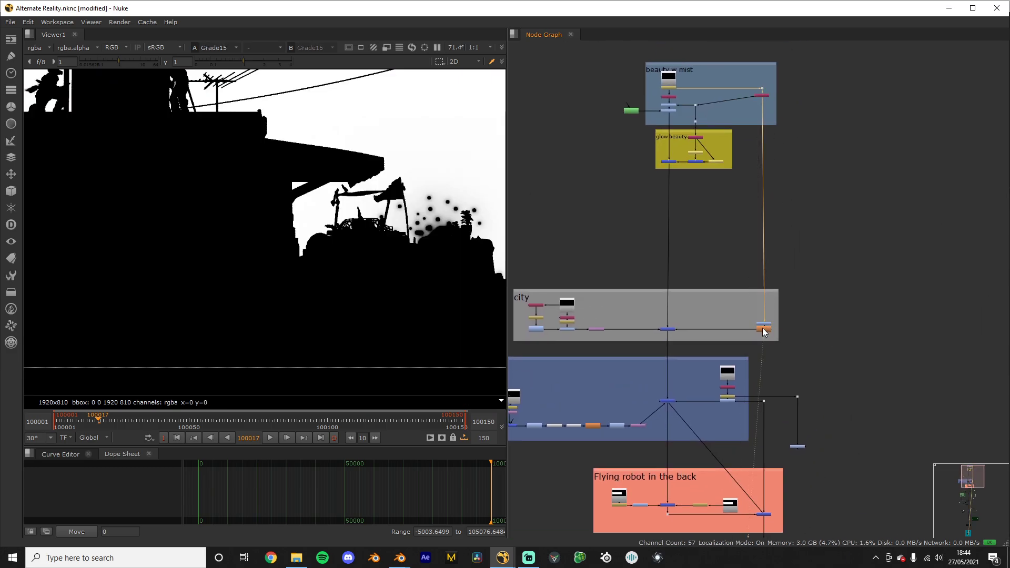
click(762, 96)
key(1)
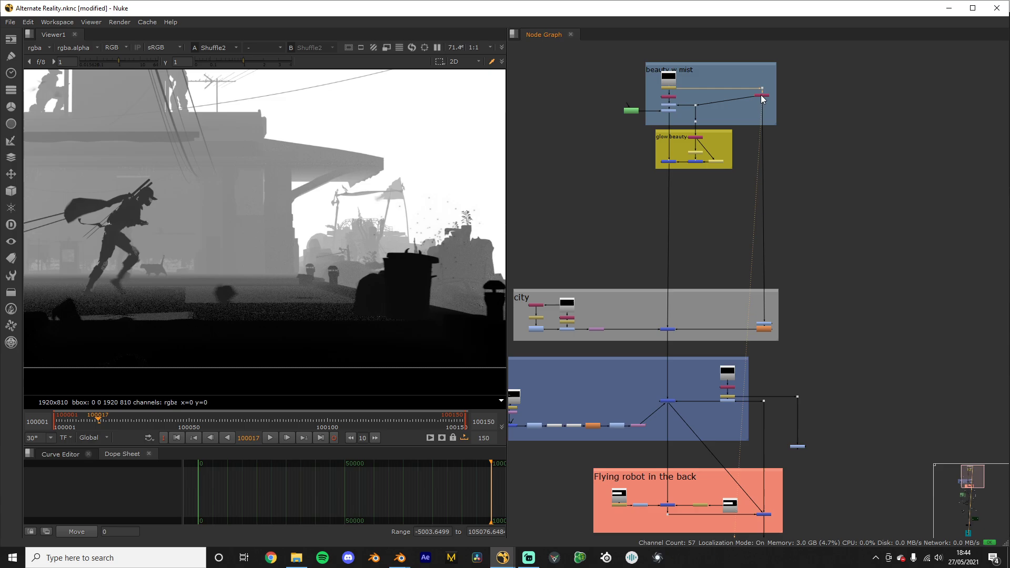
click(767, 329)
key(1)
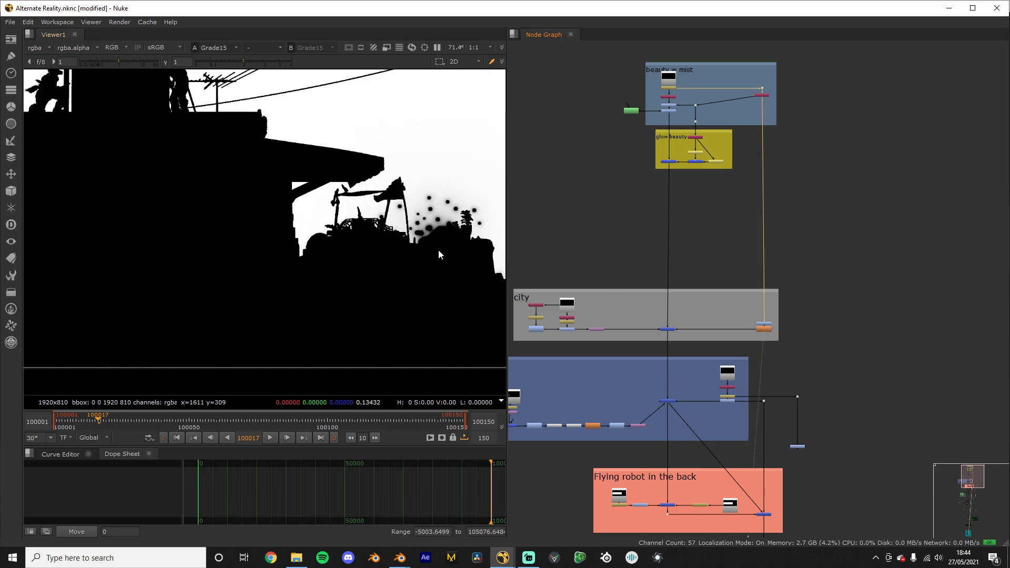
Step: Examine the Grade15 matte in the viewer, checking the silhouettes against the white background area
scroll(298, 204, down, 5)
scroll(369, 159, up, 3)
middle_drag(368, 158, 392, 117)
scroll(398, 155, down, 2)
scroll(301, 242, up, 2)
middle_drag(410, 159, 408, 235)
scroll(302, 246, up, 3)
scroll(291, 226, up, 2)
Step: Display the reformatted city from Reformat2, followed by the Erode1 matte that masks its merge
scroll(289, 222, down, 5)
scroll(666, 357, up, 6)
middle_drag(666, 357, 881, 326)
click(678, 247)
key(1)
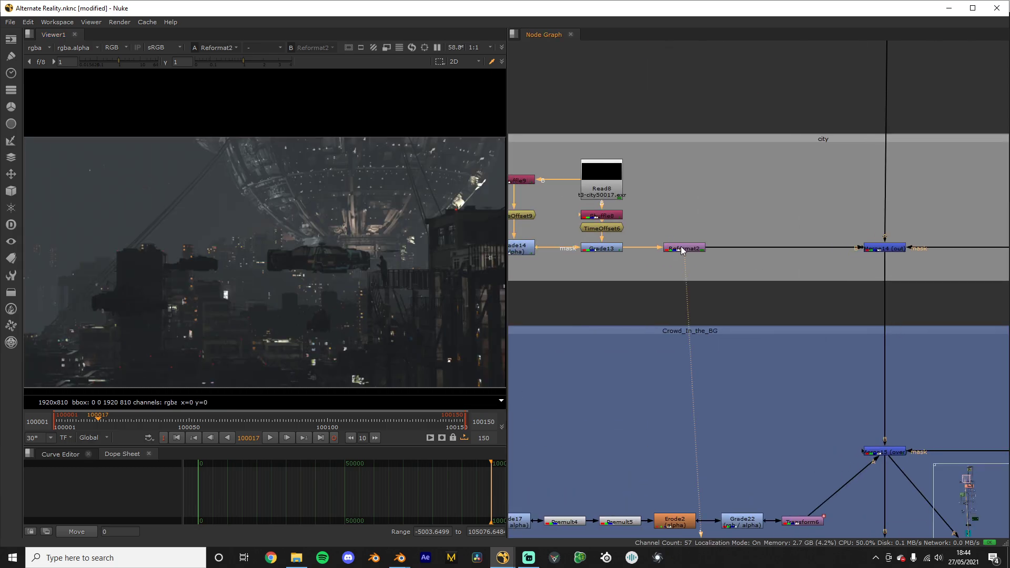
scroll(903, 256, down, 1)
middle_drag(903, 257, 728, 282)
click(849, 277)
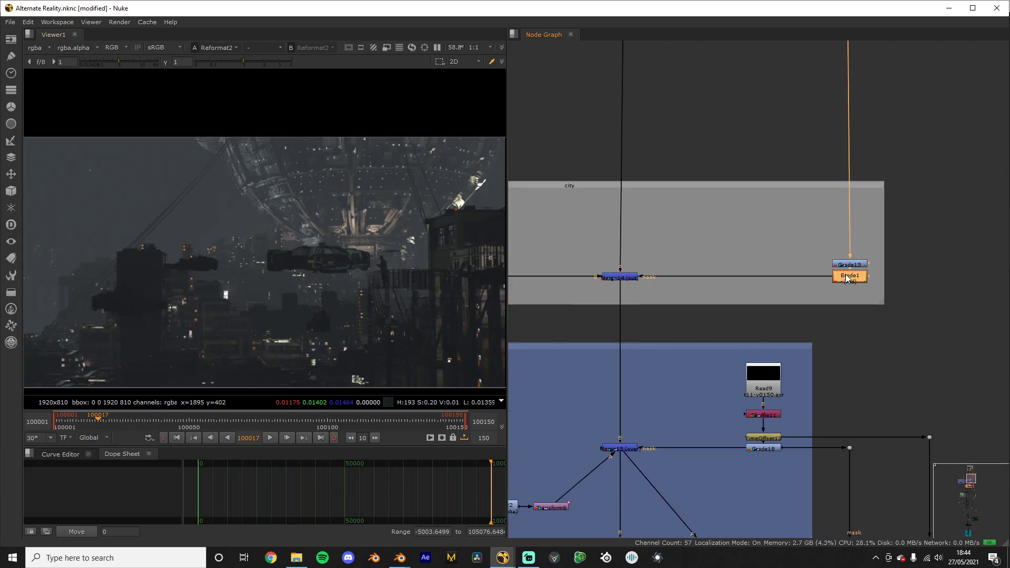
key(1)
Step: Display Merge1's glowing beauty, followed by Merge14's output with the city merged behind it
scroll(642, 254, down, 2)
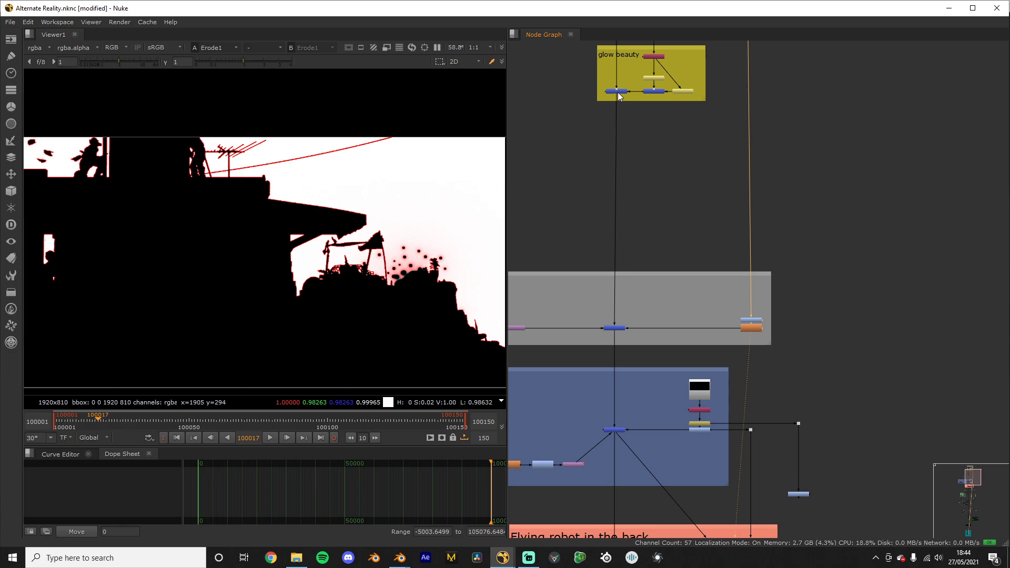
click(618, 93)
key(1)
scroll(544, 407, up, 3)
middle_drag(544, 406, 571, 393)
click(708, 257)
key(1)
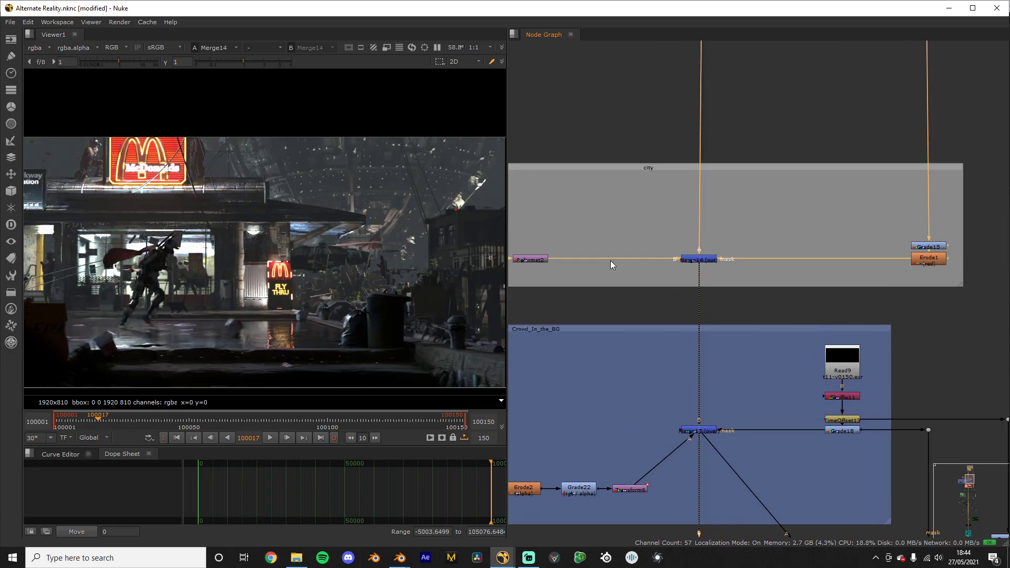
Step: Examine the Merge14 composite in the viewer and locate the crowd in bg group in the node graph
scroll(339, 242, down, 2)
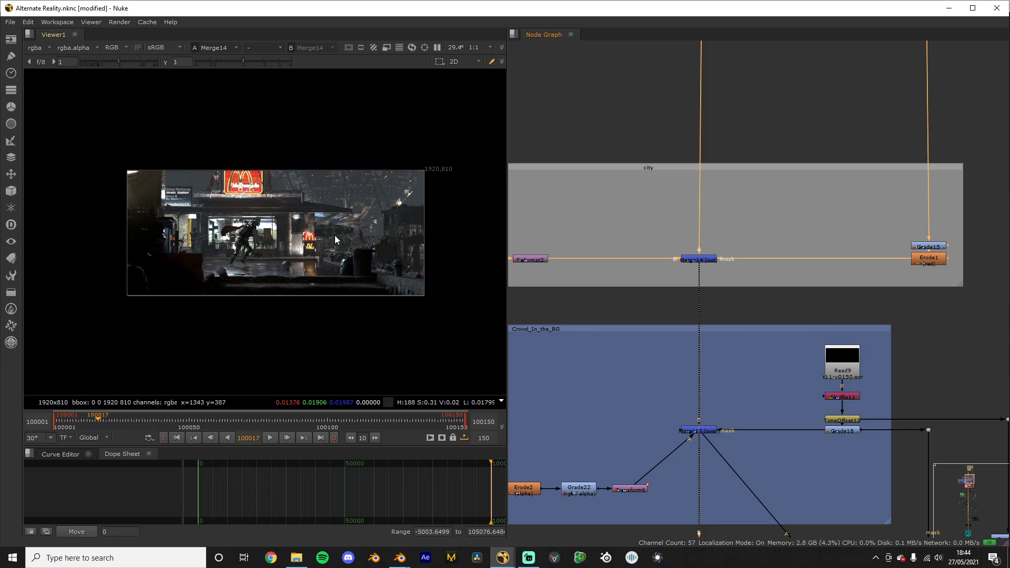
scroll(254, 256, up, 2)
scroll(700, 361, down, 2)
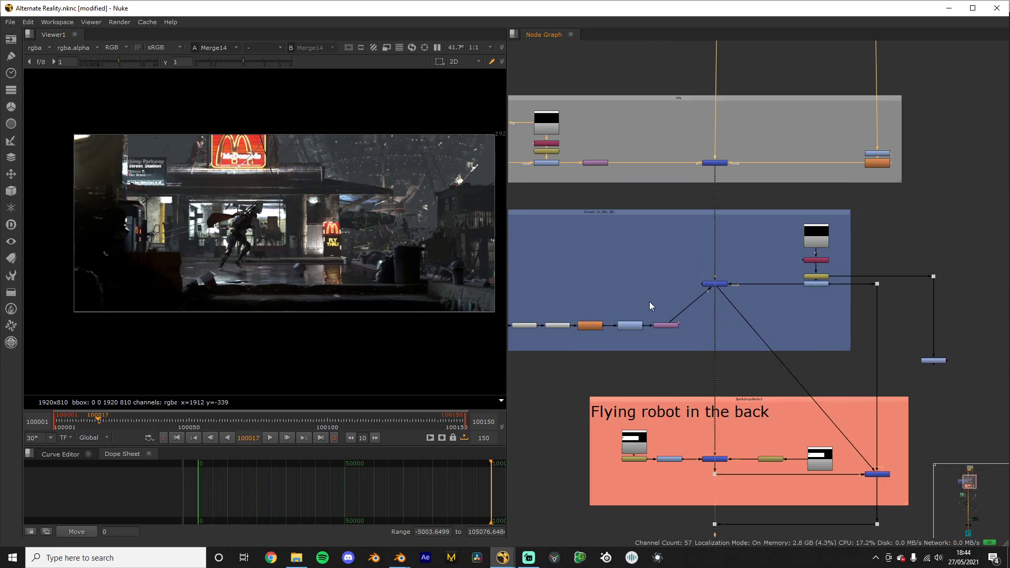
middle_drag(650, 306, 939, 304)
scroll(147, 221, up, 2)
scroll(746, 337, up, 1)
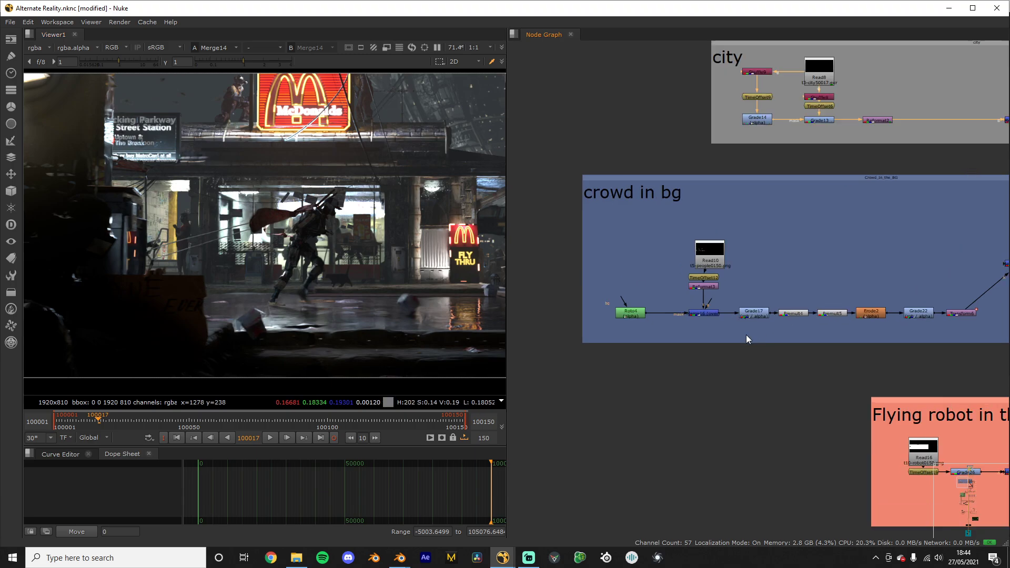
Step: Display the crowd render from TimeOffset12, followed by its Reformat3 version, in the crowd in bg group
scroll(746, 338, up, 3)
click(692, 264)
key(1)
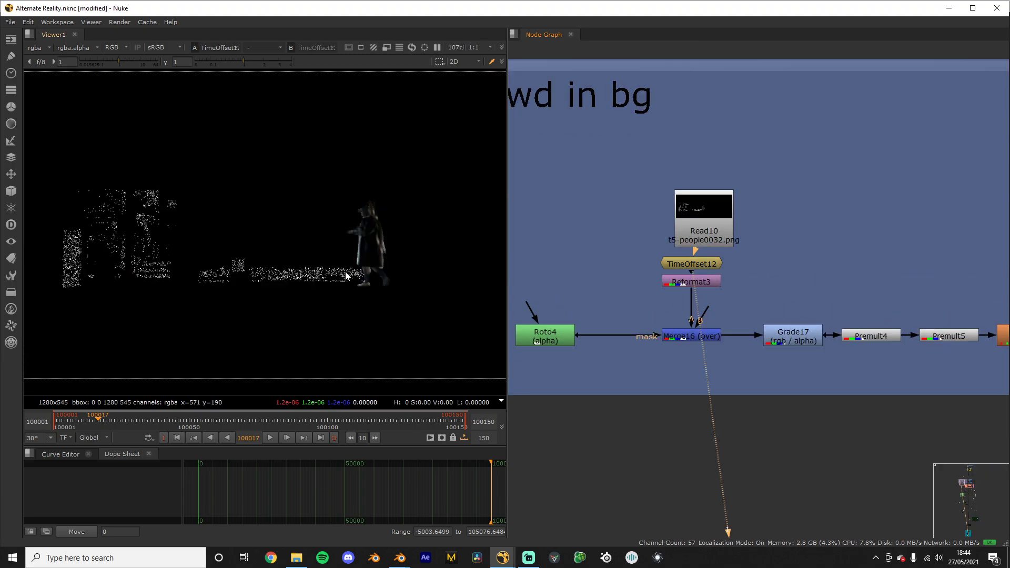
scroll(248, 258, down, 2)
scroll(234, 222, up, 2)
click(713, 283)
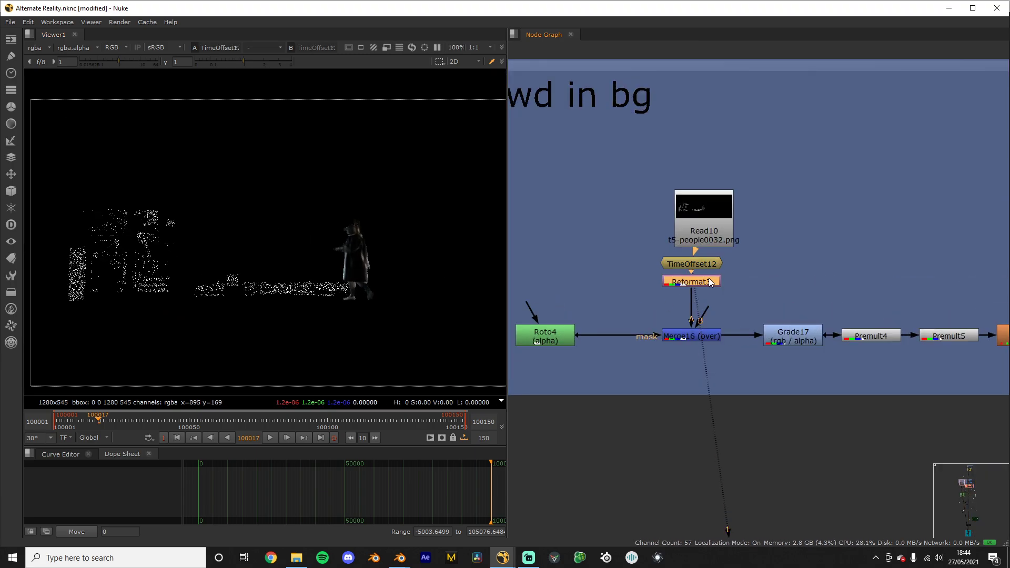
key(1)
Step: Compare Merge16's roto-masked figure with the unmasked Reformat3 output in the viewer, ending on Merge16
click(700, 337)
key(1)
scroll(742, 360, down, 2)
scroll(745, 358, up, 1)
middle_drag(744, 359, 649, 300)
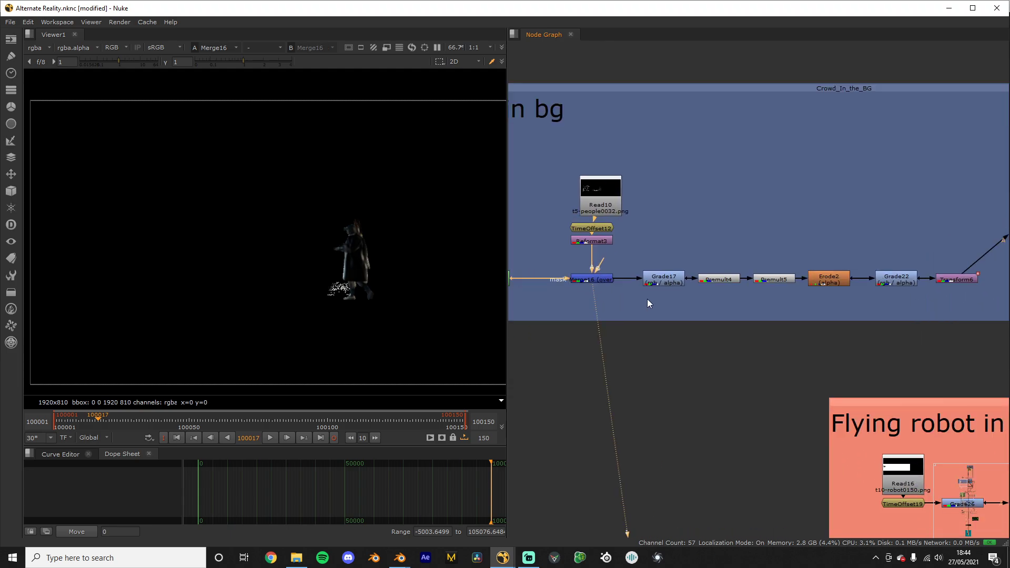
click(604, 243)
key(1)
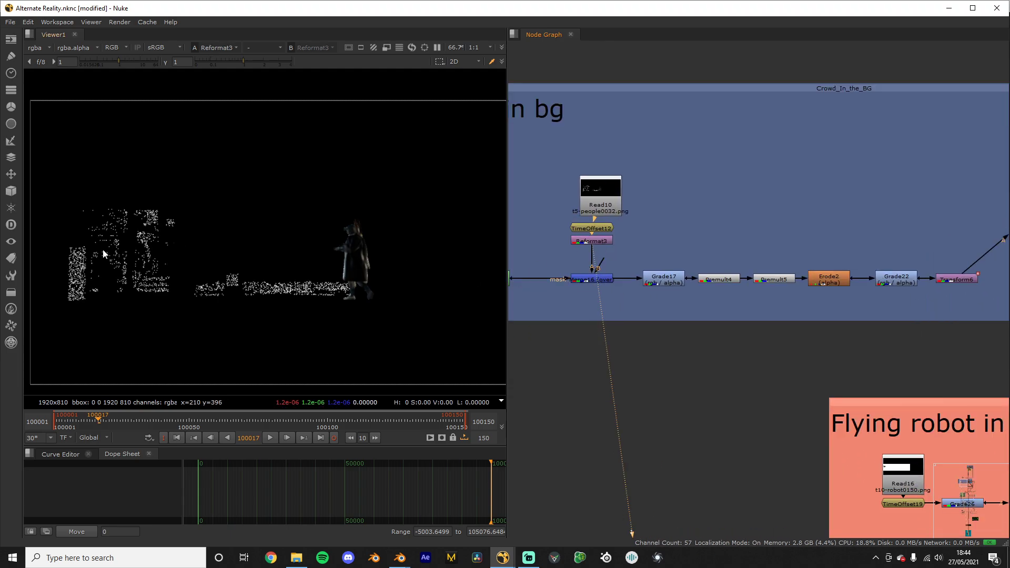
click(603, 280)
key(1)
Step: Open Roto4's properties, scrub to frame 100050 to check the Bezier1 mask's animation, and close the properties
middle_drag(603, 279, 719, 292)
double_click(596, 283)
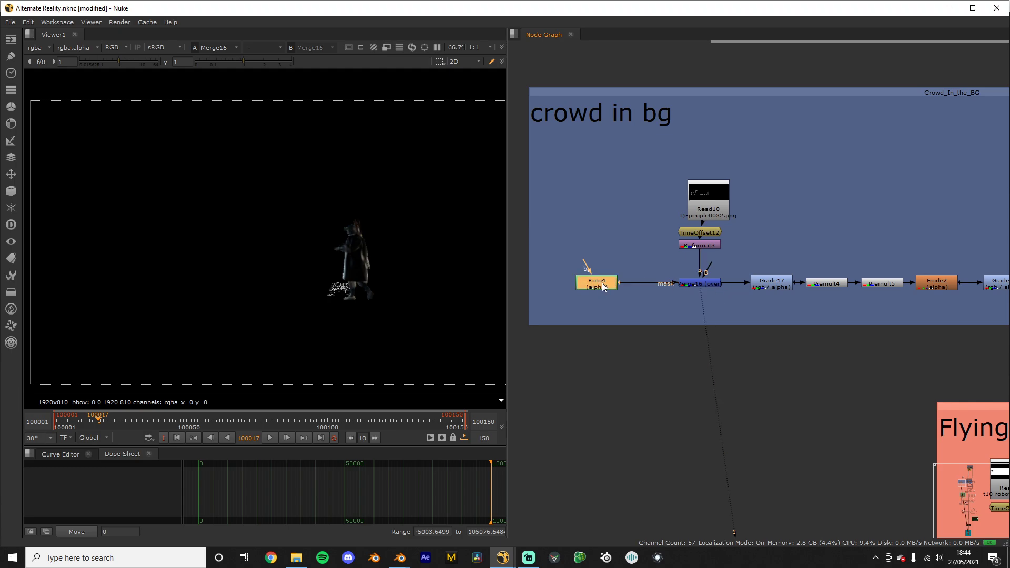
drag(378, 184, 718, 197)
scroll(345, 267, down, 1)
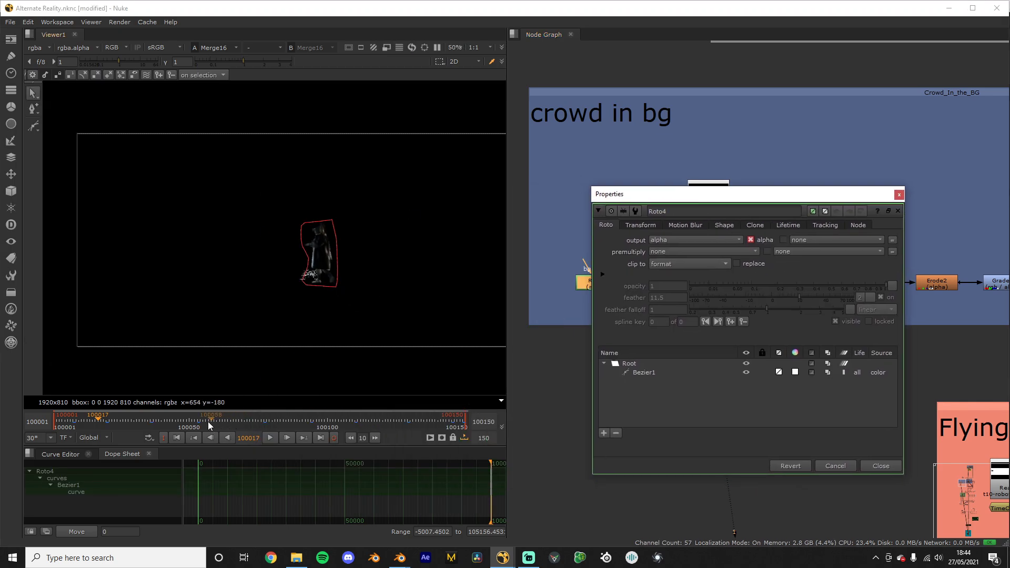
drag(147, 420, 189, 419)
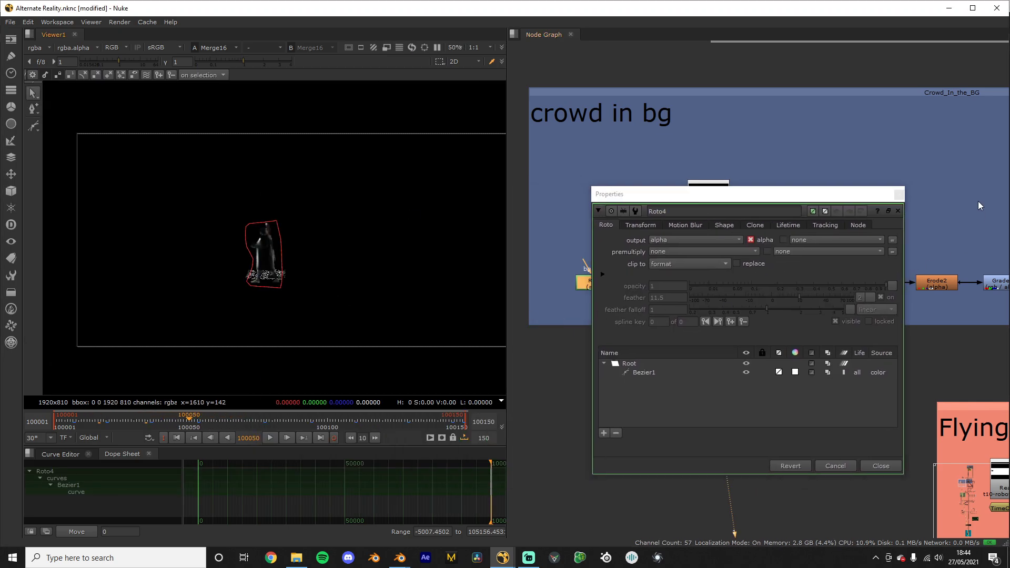
drag(904, 196, 901, 196)
click(896, 195)
Step: Display the outputs of Grade17, Premult4 and Premult5 in sequence along the crowd branch
click(771, 284)
key(1)
scroll(819, 286, up, 1)
middle_drag(819, 286, 679, 291)
scroll(679, 291, down, 1)
click(695, 289)
key(1)
click(732, 290)
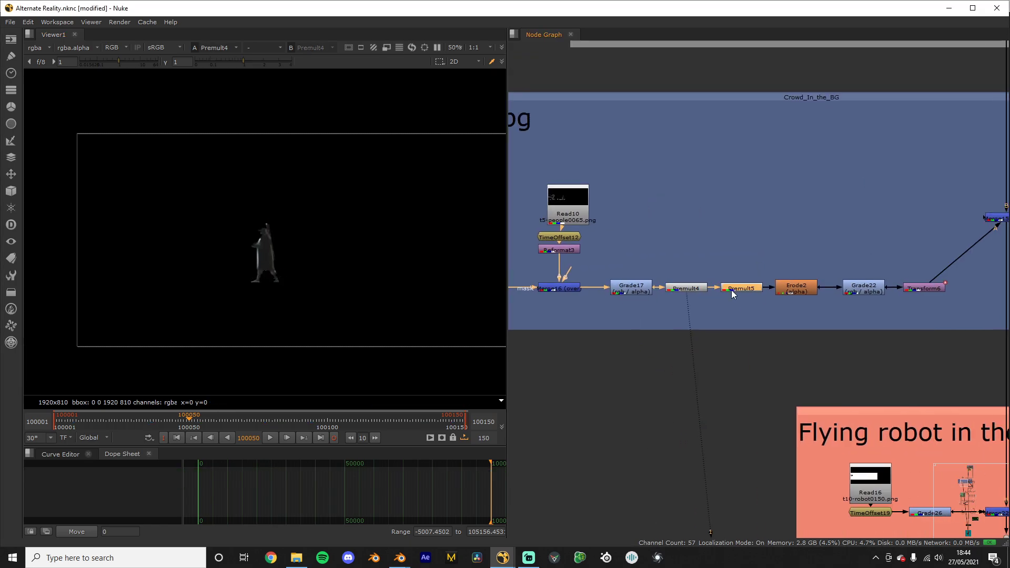
key(1)
Step: Display Merge15's composite with the crowd merged in and go to frame 100077
scroll(756, 277, down, 2)
scroll(760, 286, up, 1)
middle_drag(865, 266, 779, 263)
click(838, 250)
key(1)
scroll(750, 282, down, 2)
click(264, 419)
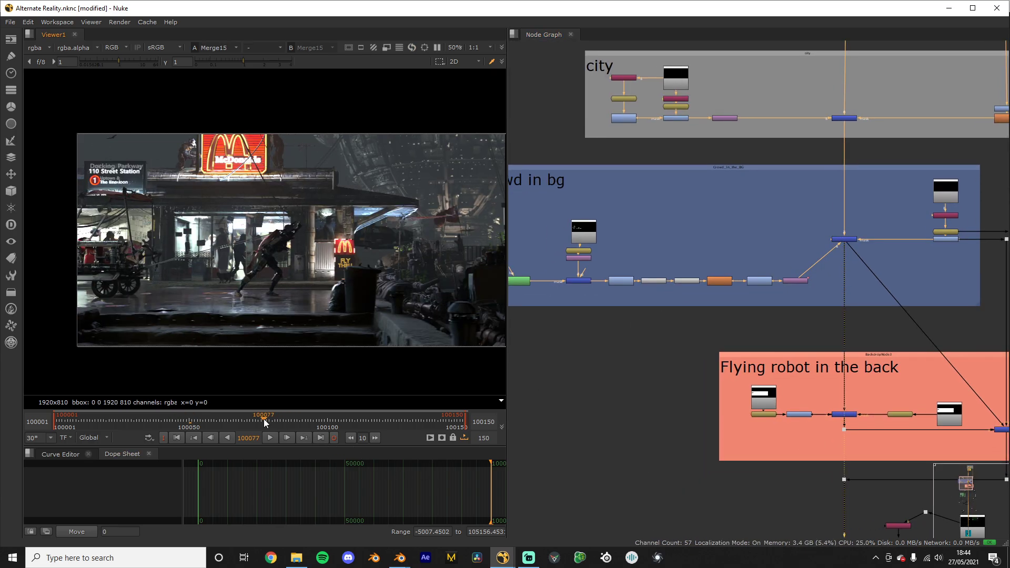
Step: Disable and re-enable the crowd chain from Grade17 to Transform6 to compare its effect on the Merge15 composite
scroll(281, 250, up, 1)
drag(608, 264, 816, 298)
key(d)
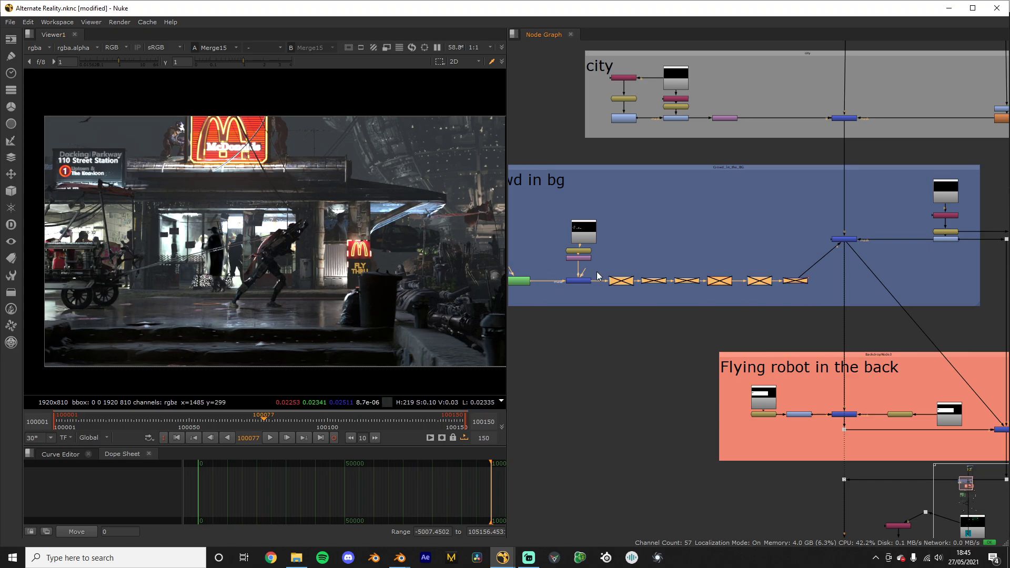
key(d)
click(595, 410)
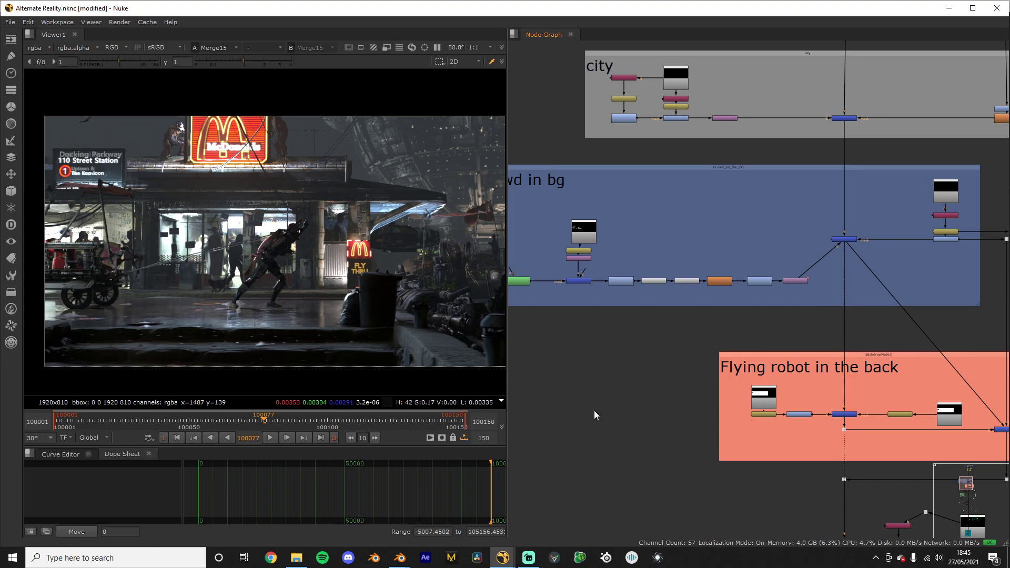
Step: Locate the Flying robot in the back group and display the robot render from TimeOffset19
middle_drag(758, 268, 731, 294)
scroll(647, 273, down, 4)
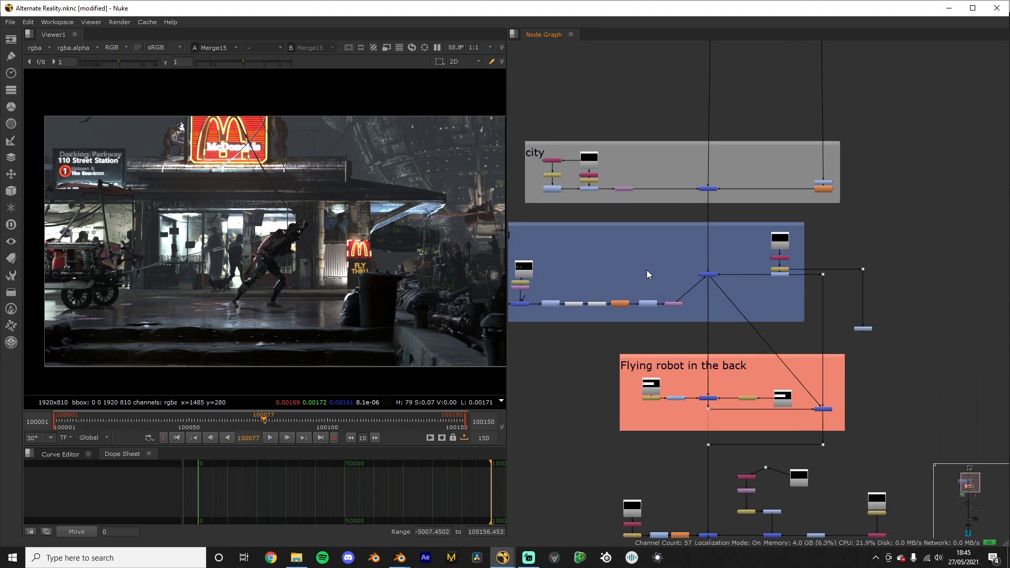
scroll(652, 263, up, 6)
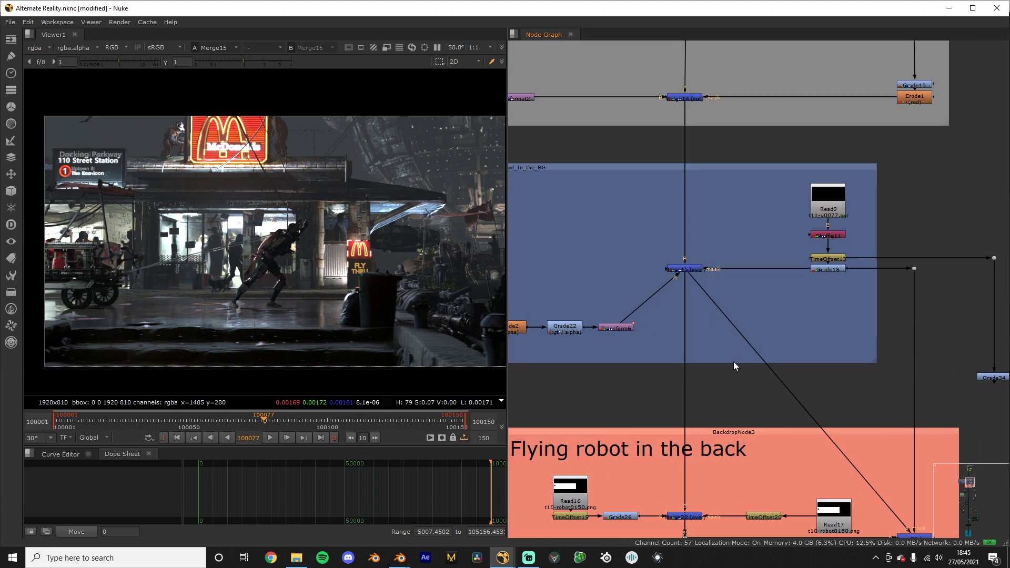
middle_drag(751, 432, 748, 282)
scroll(562, 341, down, 1)
middle_drag(562, 341, 615, 309)
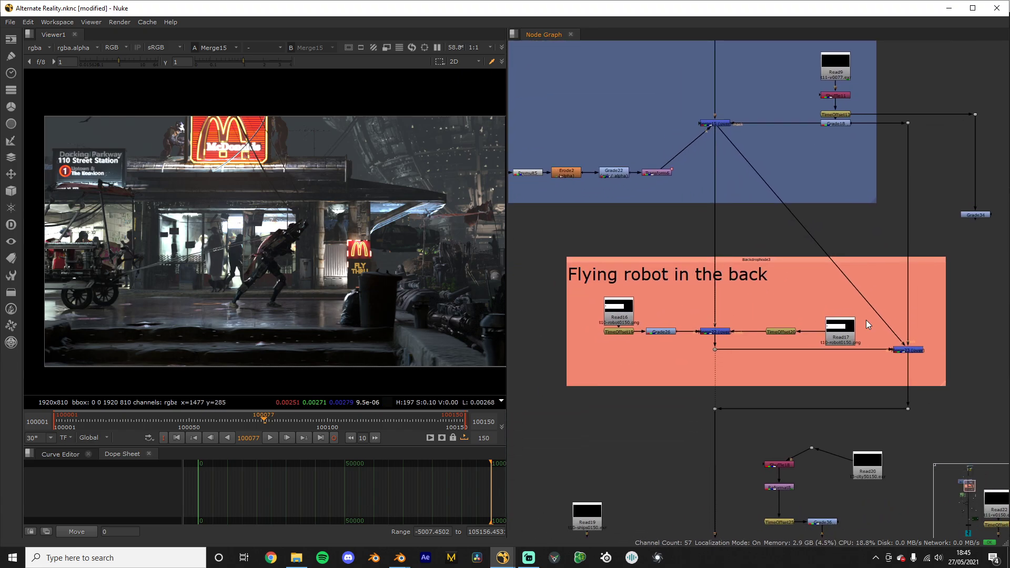
scroll(715, 331, up, 1)
key(1)
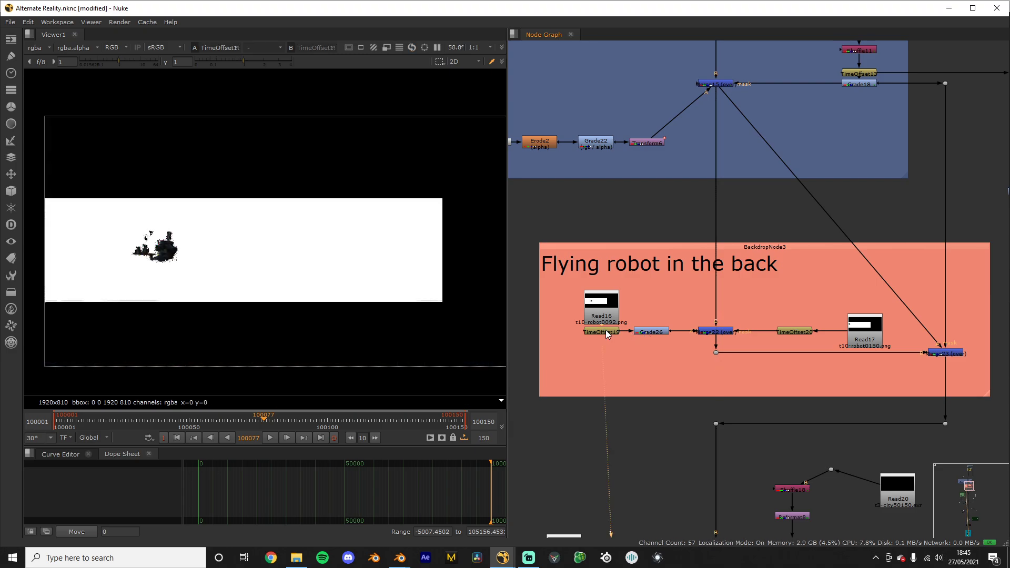
Step: Display Grade26 and Merge22, and toggle Merge22 off and on to compare the background with and without the flying robot
click(653, 332)
key(1)
click(716, 331)
key(1)
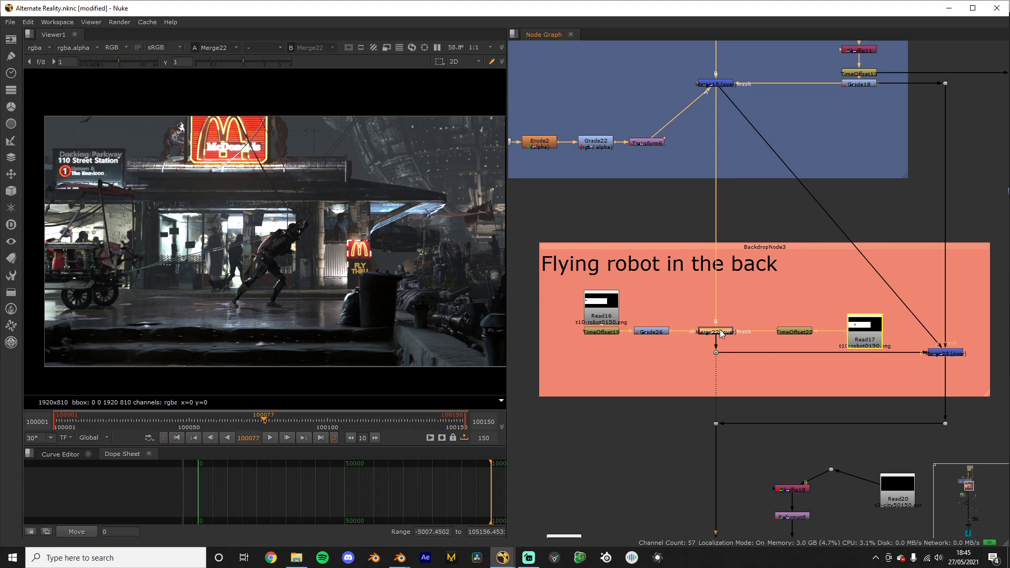
scroll(88, 250, up, 4)
key(d)
key(d)
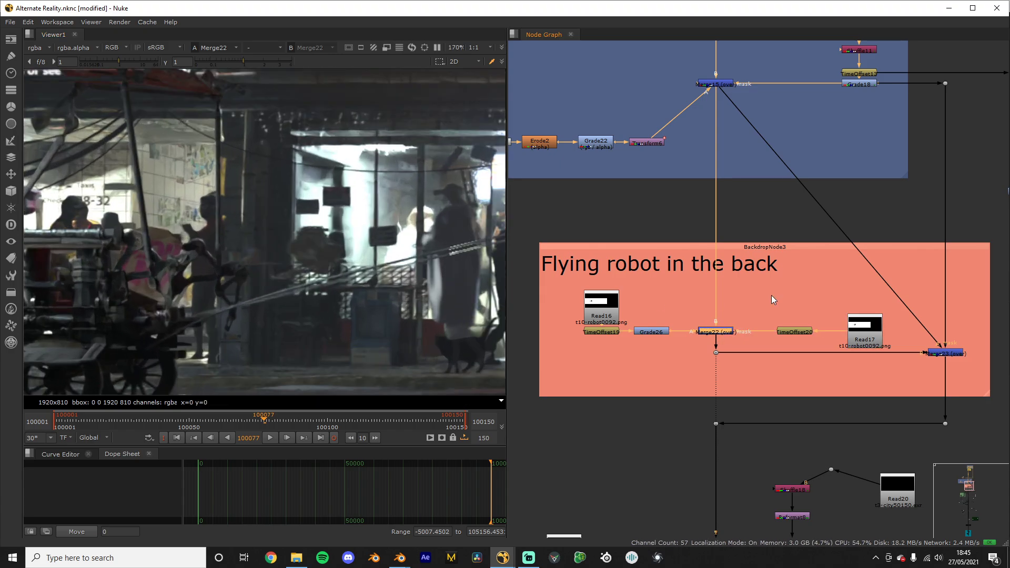
Step: Locate the ships branch below the flying robot group and display Shuffle16's output from Read19
scroll(771, 295, down, 2)
scroll(804, 359, down, 1)
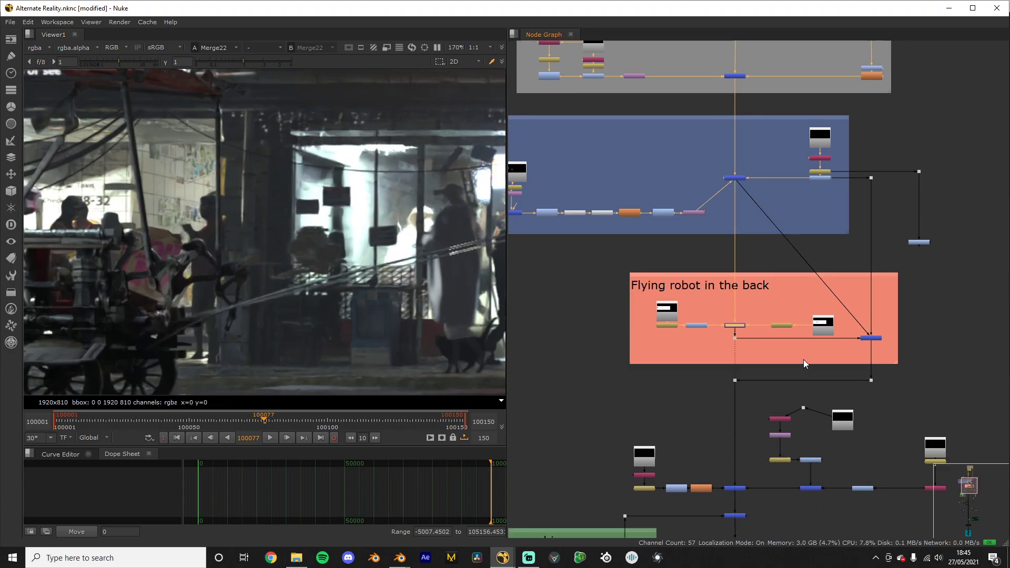
middle_drag(759, 514, 712, 423)
scroll(712, 423, up, 3)
middle_drag(730, 379, 866, 367)
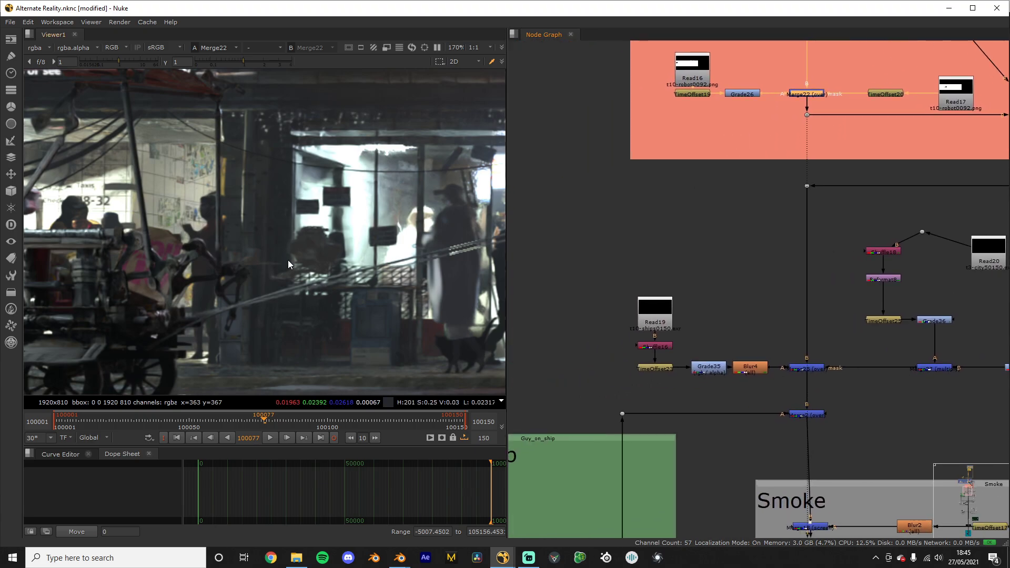
scroll(288, 264, down, 4)
middle_drag(289, 265, 26, 193)
scroll(680, 325, up, 2)
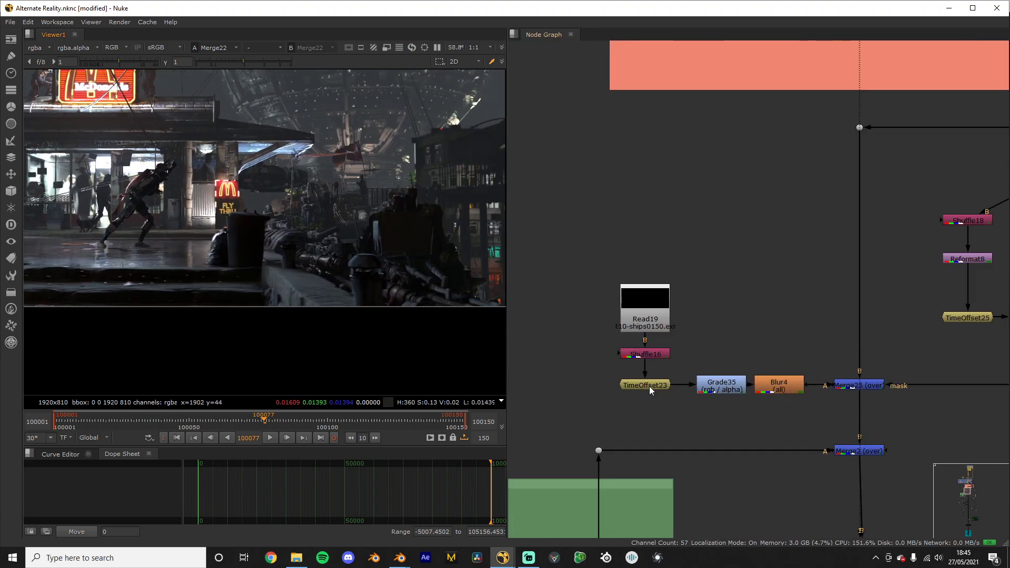
click(655, 355)
key(1)
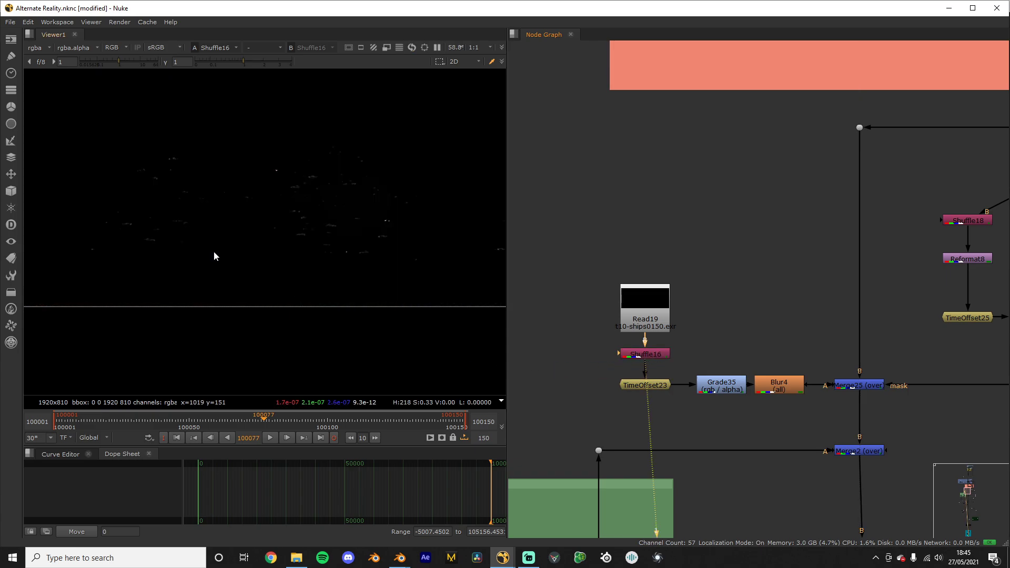
Step: Play back the distant ships from Shuffle16, and play them again from TimeOffset23 before stopping playback
scroll(213, 257, up, 3)
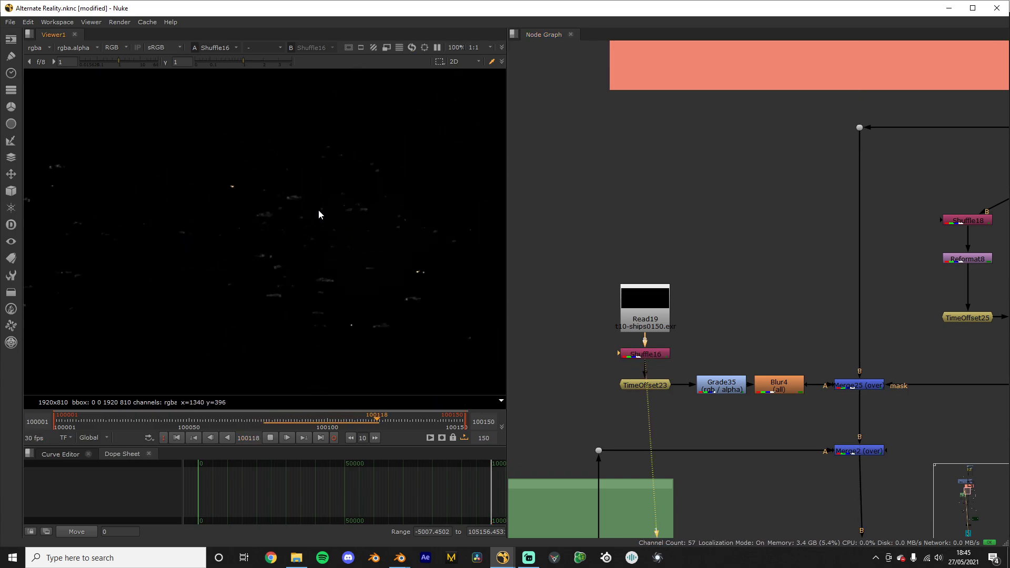
click(271, 438)
click(654, 385)
key(1)
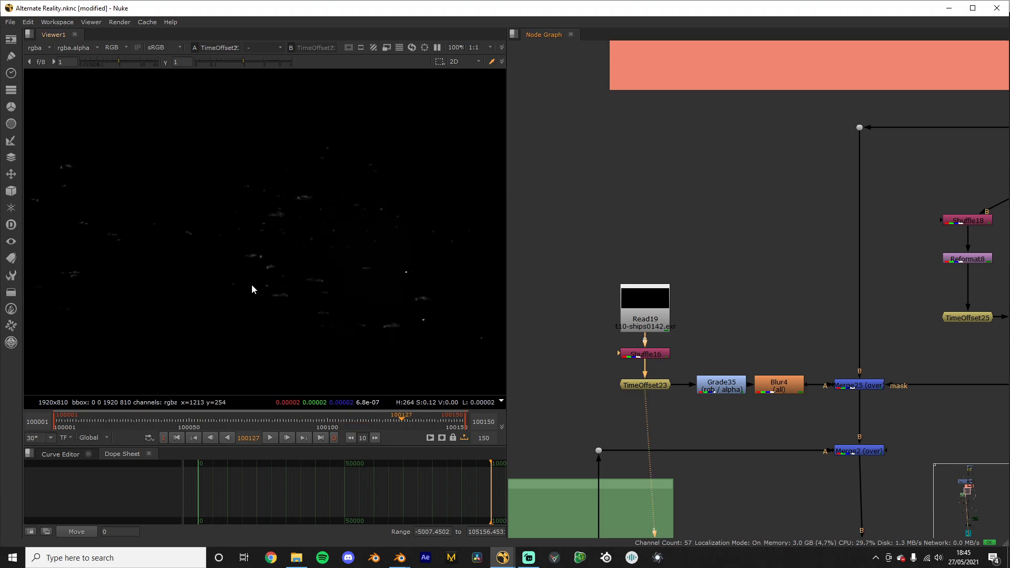
key(l)
scroll(253, 233, down, 2)
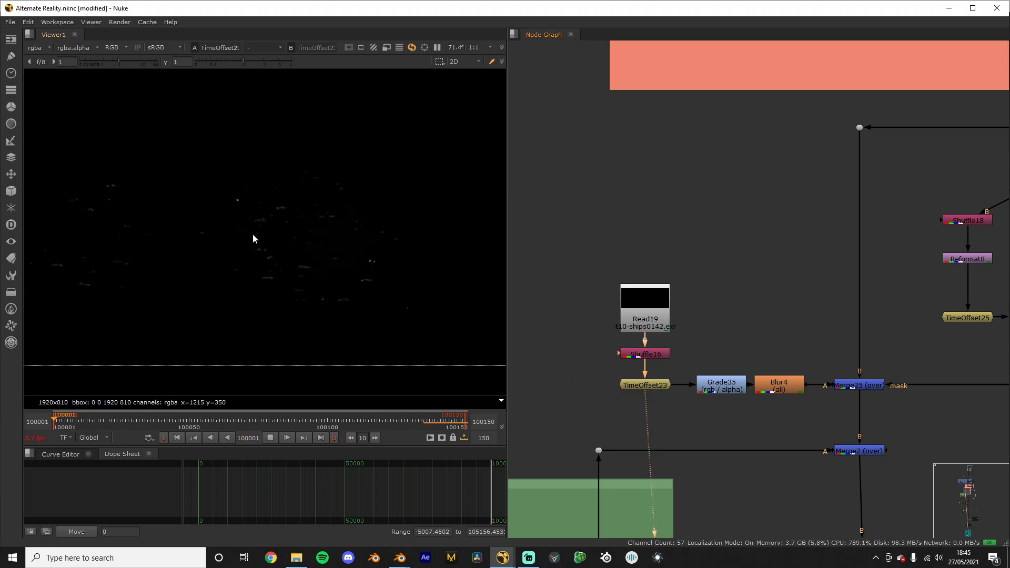
key(k)
Step: Display Grade36's city matte, followed by the combined Merge27 matte that masks the ships
scroll(765, 323, down, 1)
middle_drag(989, 349, 825, 344)
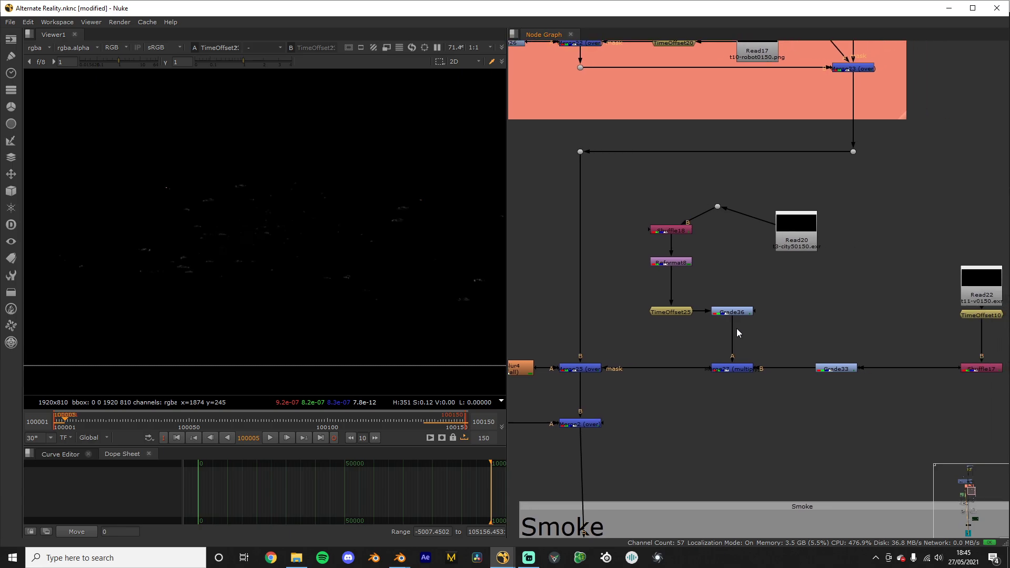
click(731, 314)
key(1)
scroll(288, 304, down, 2)
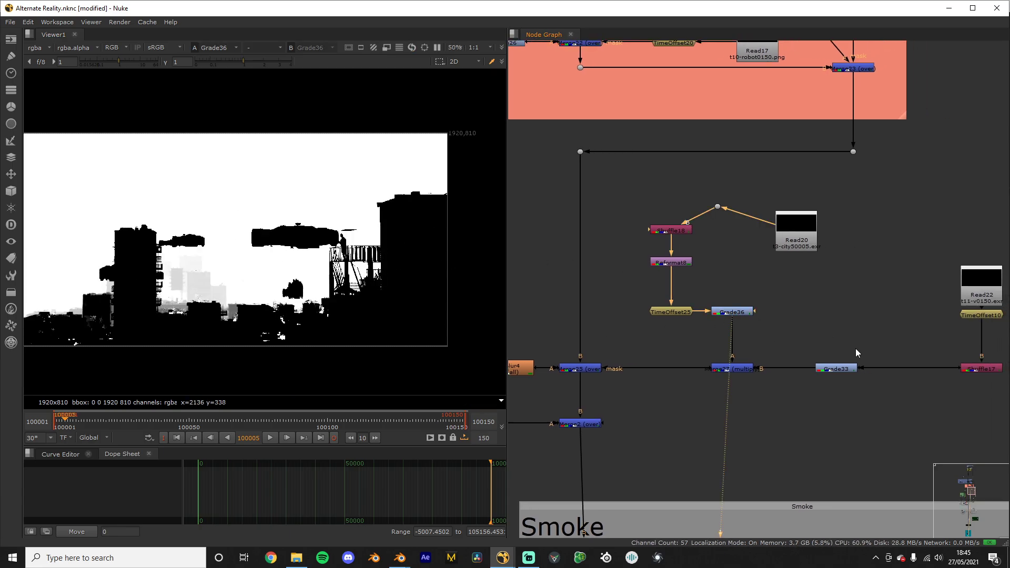
scroll(789, 337, down, 1)
click(743, 322)
key(1)
Step: Display Blur4's graded and blurred ships and examine them up close in the viewer
scroll(742, 321, down, 3)
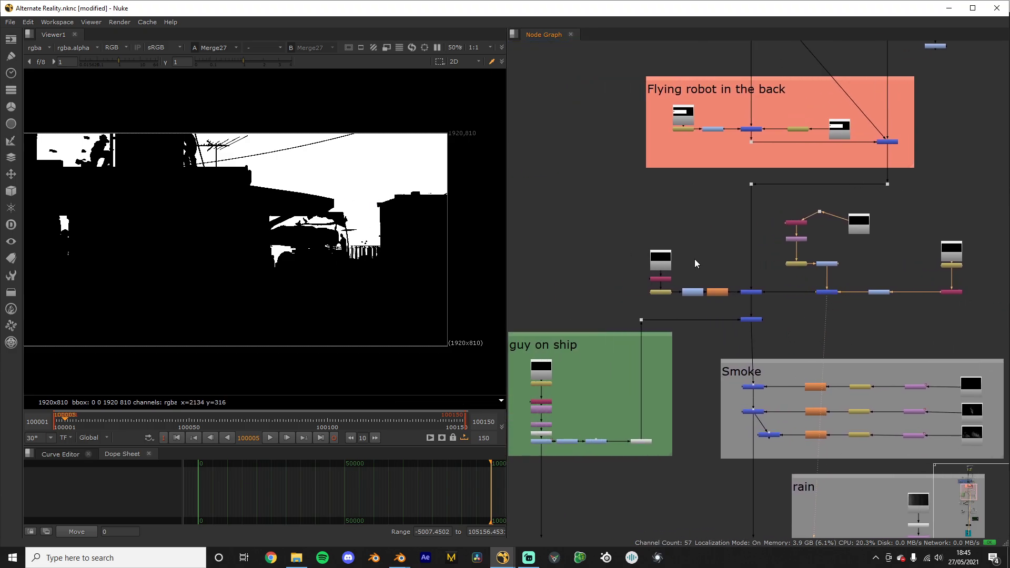
scroll(694, 264, up, 3)
scroll(712, 311, up, 2)
click(726, 305)
key(1)
scroll(361, 264, up, 2)
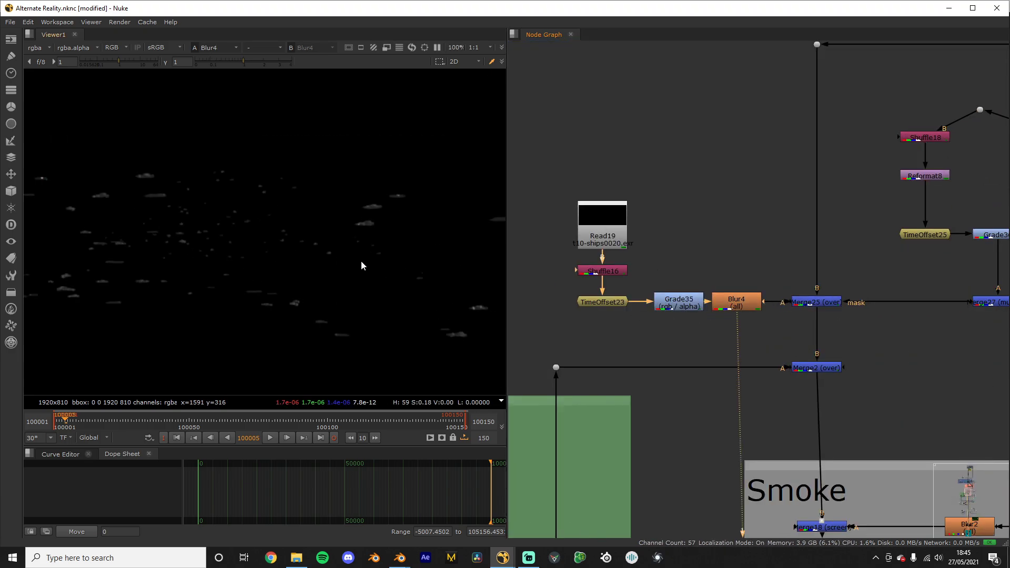
scroll(390, 228, up, 4)
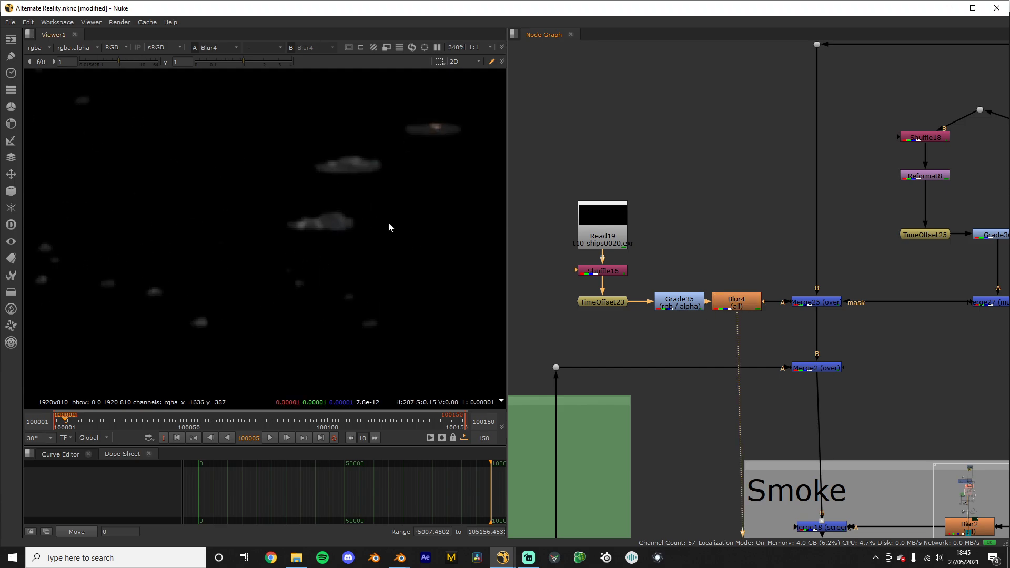
Step: Display Merge25 and toggle it off and on repeatedly to compare the composite with and without the ships
click(818, 305)
key(1)
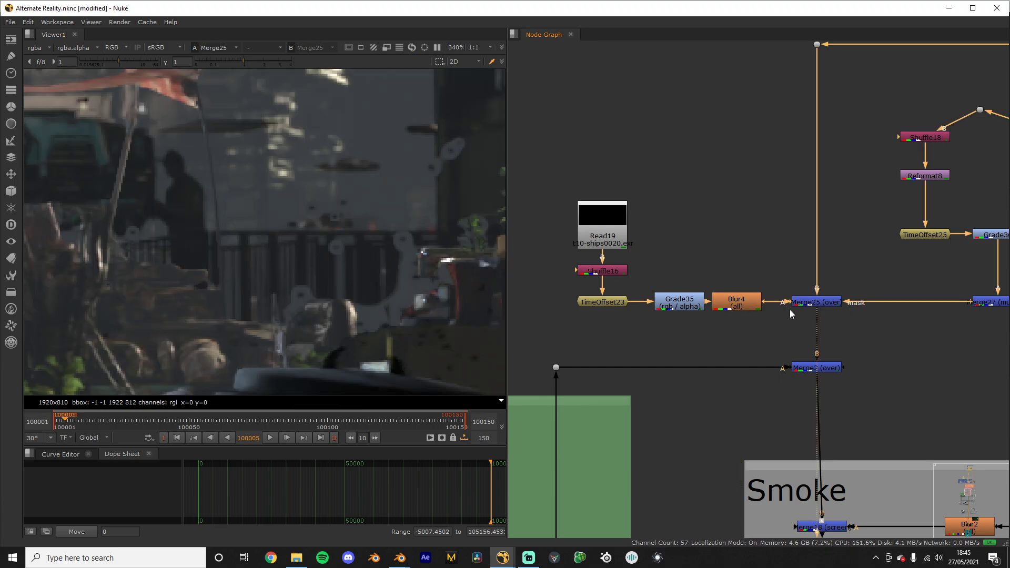
key(d)
key(d)
key(d)
key(d)
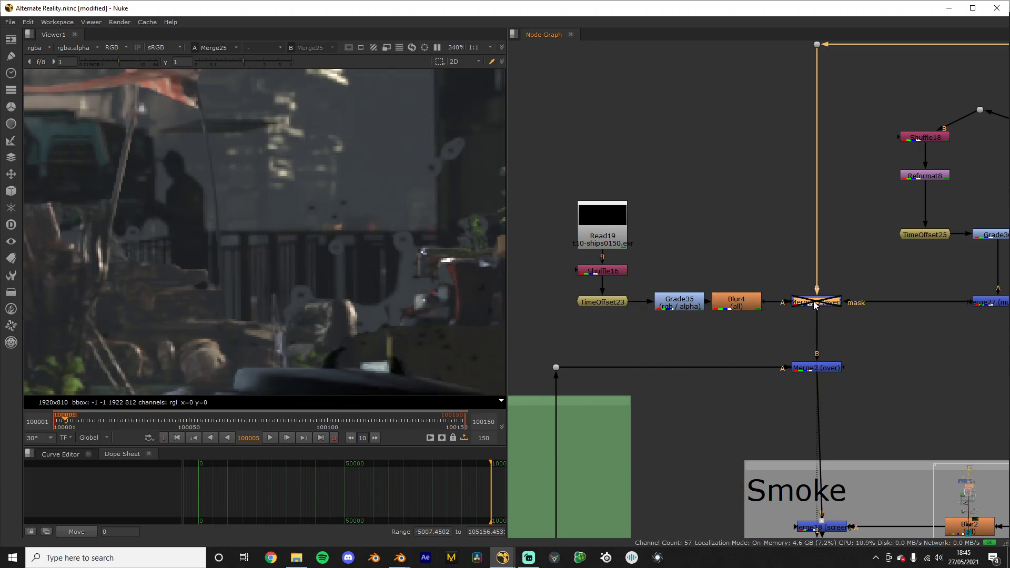
Step: Display Merge2, the composite that places the guy on ship over the scene
scroll(289, 234, down, 4)
middle_drag(288, 236, 421, 224)
scroll(769, 209, down, 6)
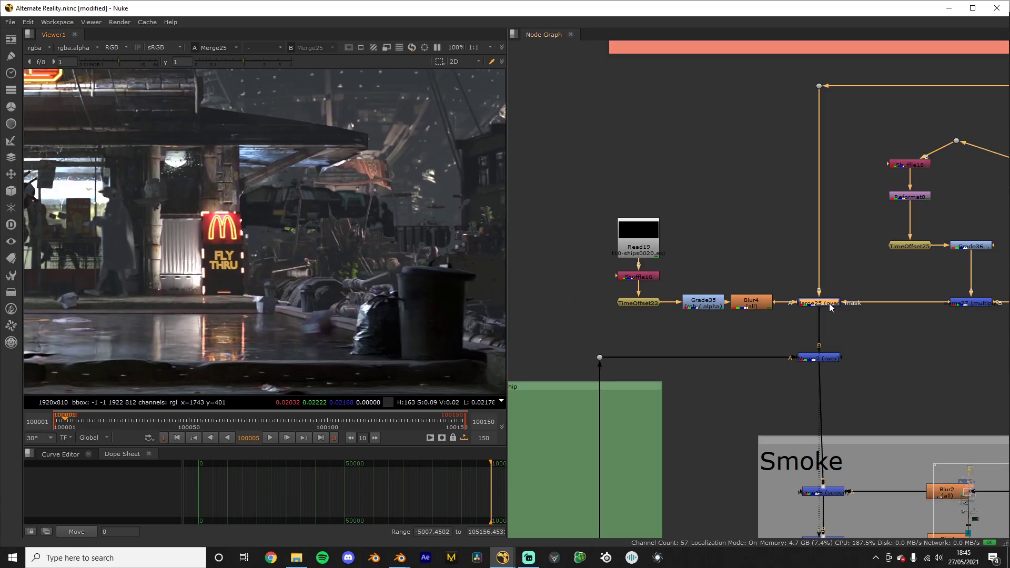
scroll(816, 211, up, 2)
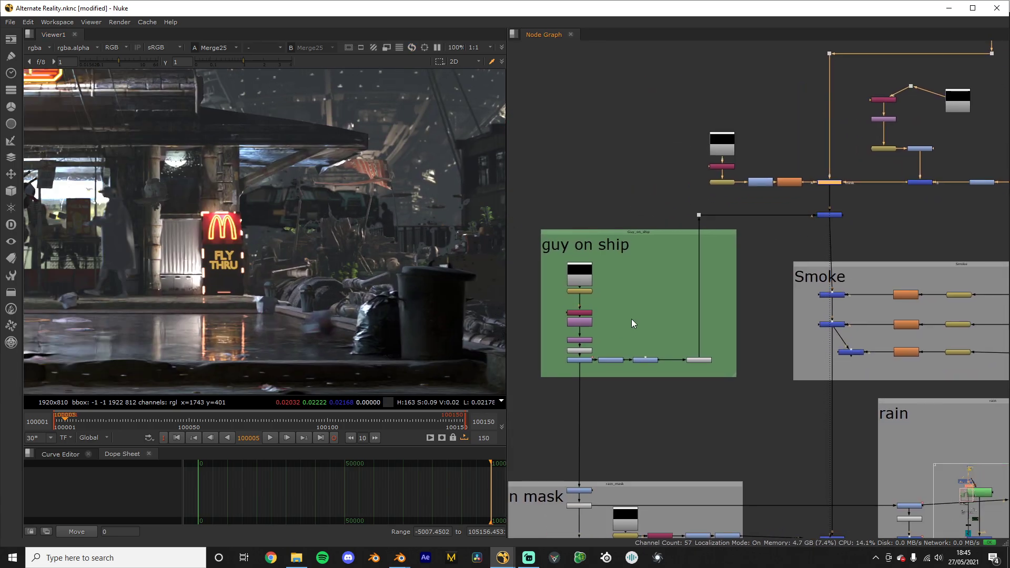
scroll(303, 237, up, 3)
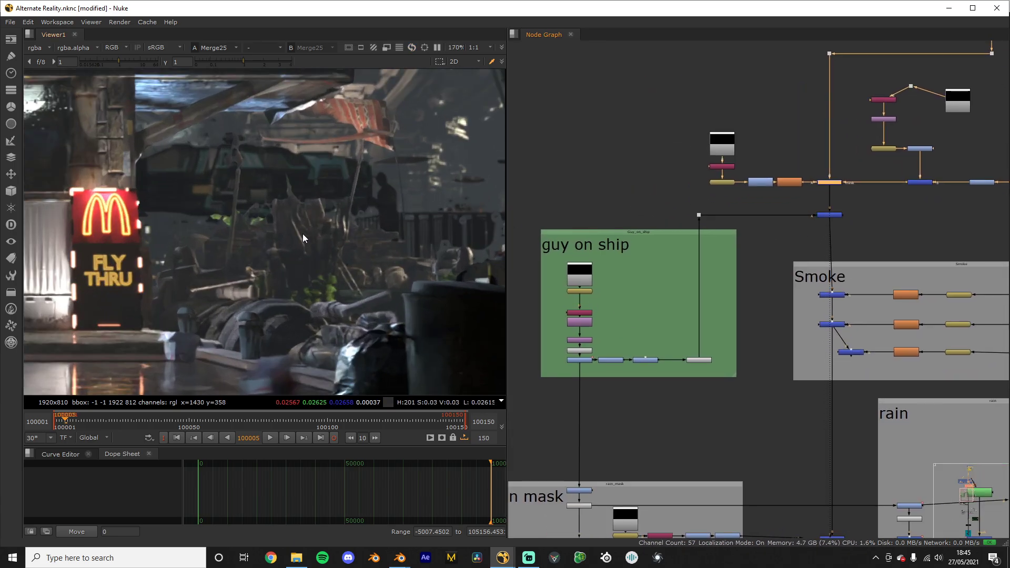
click(827, 216)
key(d)
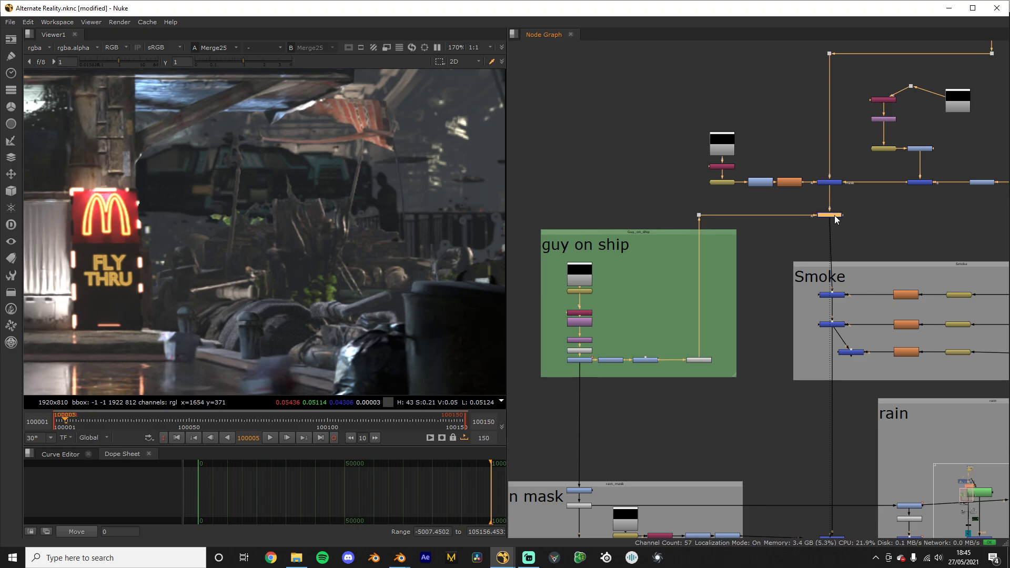
key(1)
Step: Display the guy on ship render through TimeOffset1, Shuffle3, Reformat1 and Transform1 one after another
scroll(693, 292, up, 5)
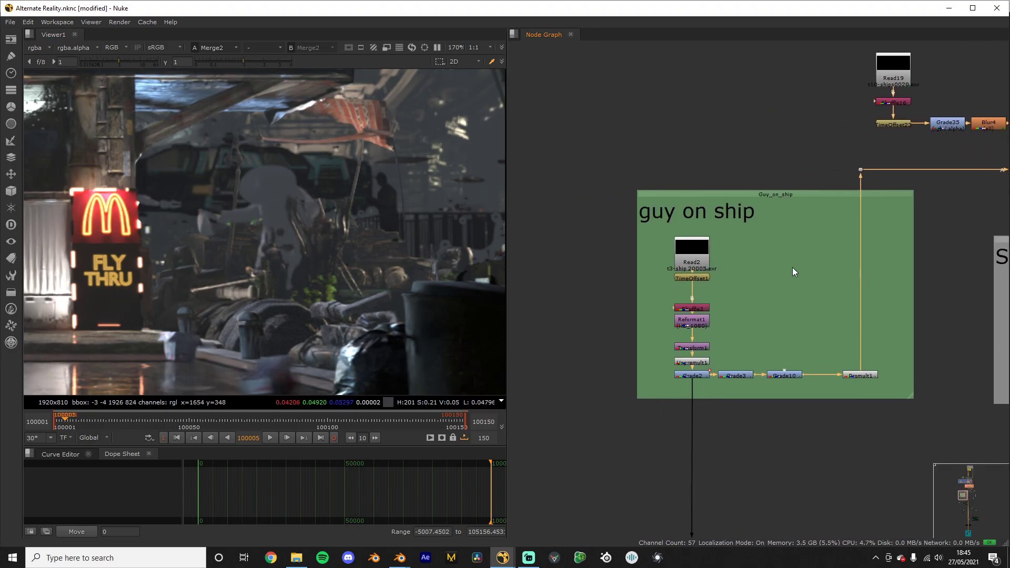
click(685, 278)
key(1)
click(689, 316)
key(1)
scroll(306, 251, down, 5)
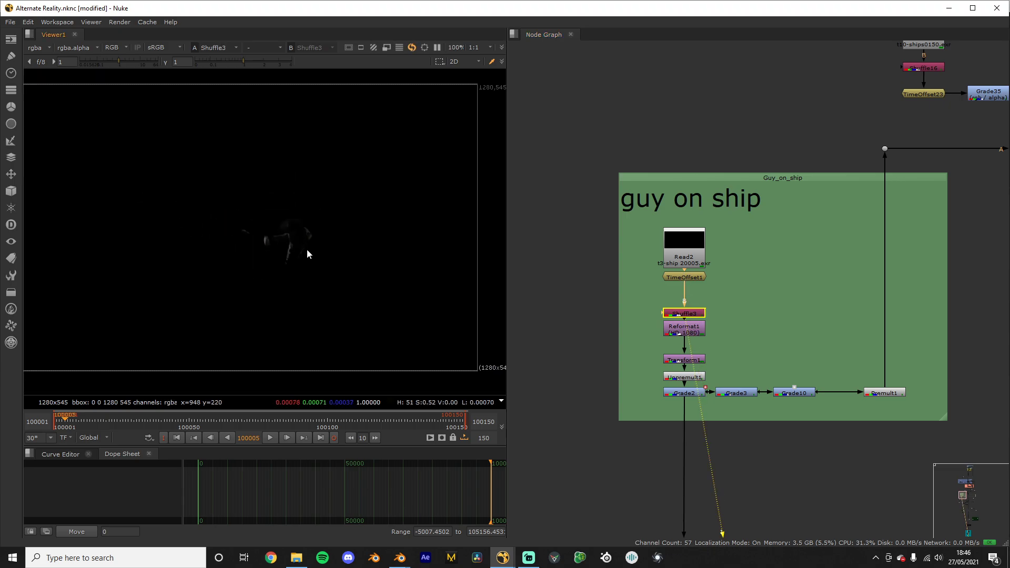
middle_drag(306, 251, 349, 206)
scroll(704, 327, up, 1)
key(1)
click(684, 335)
key(1)
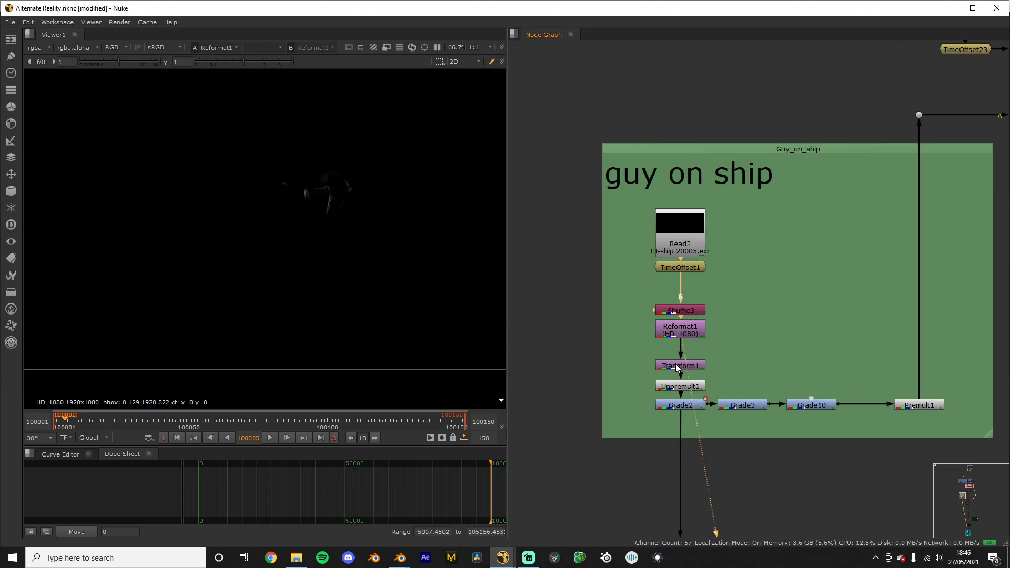
click(677, 365)
key(1)
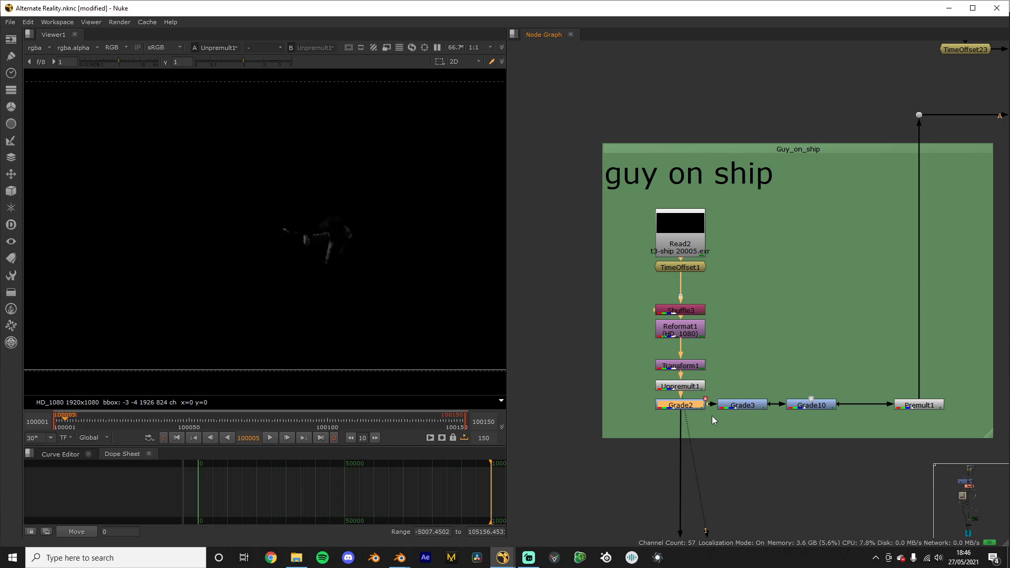
Step: Display the guy on ship grades Grade2, Grade3 and Grade10, followed by the Premult1 result
key(1)
click(735, 409)
key(1)
click(815, 406)
key(1)
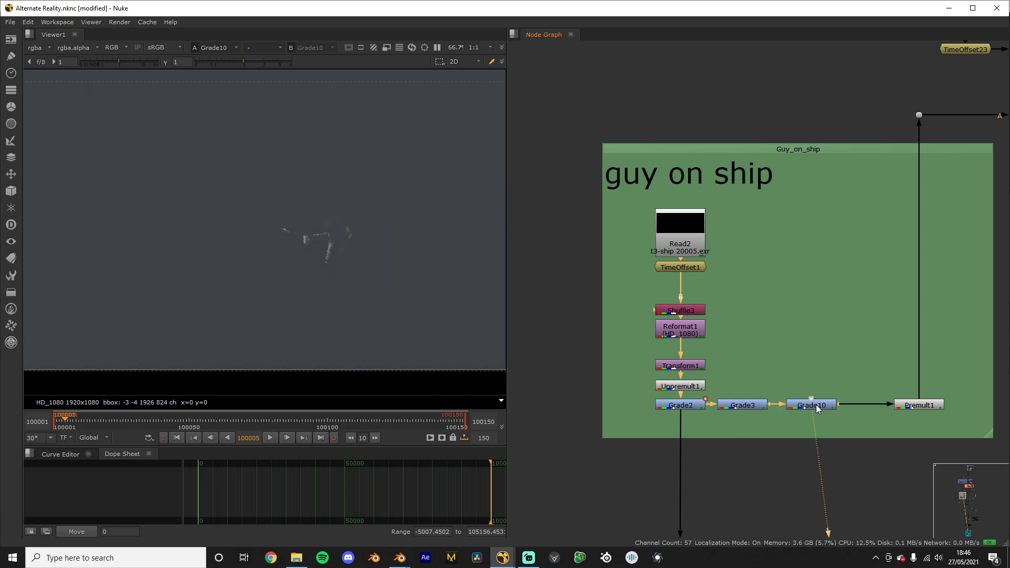
scroll(813, 355, down, 4)
middle_drag(825, 357, 771, 369)
click(804, 390)
key(1)
Step: Display Merge2 up close and toggle it off and on to compare the composite with and without the guy on ship
scroll(881, 280, up, 2)
middle_drag(881, 279, 760, 289)
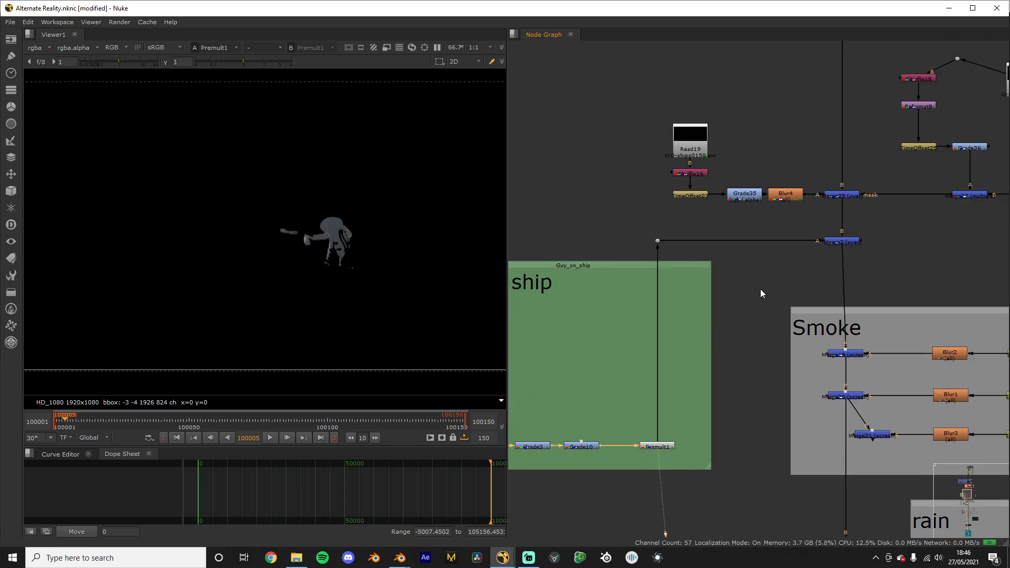
click(842, 242)
key(1)
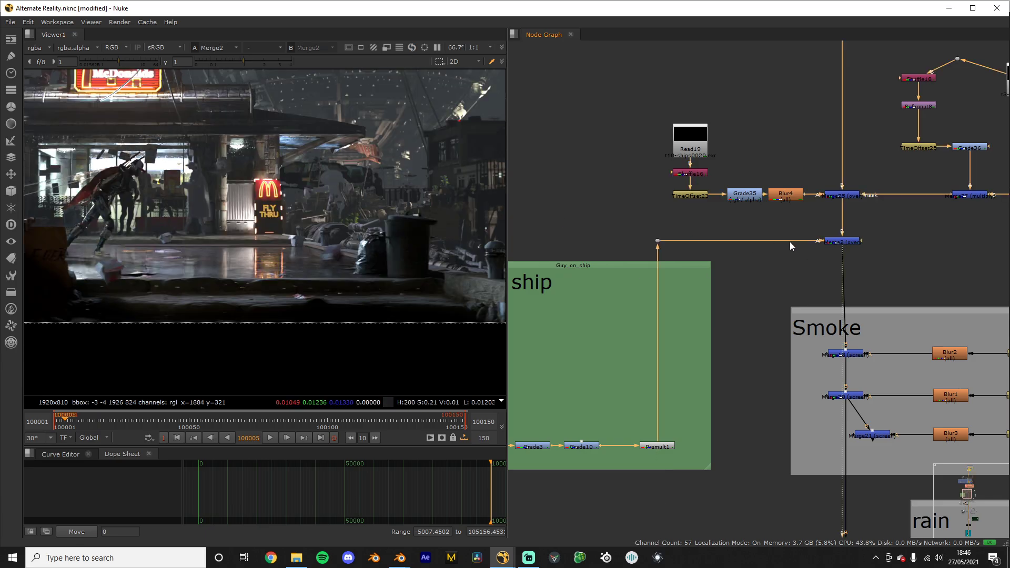
scroll(310, 287, up, 6)
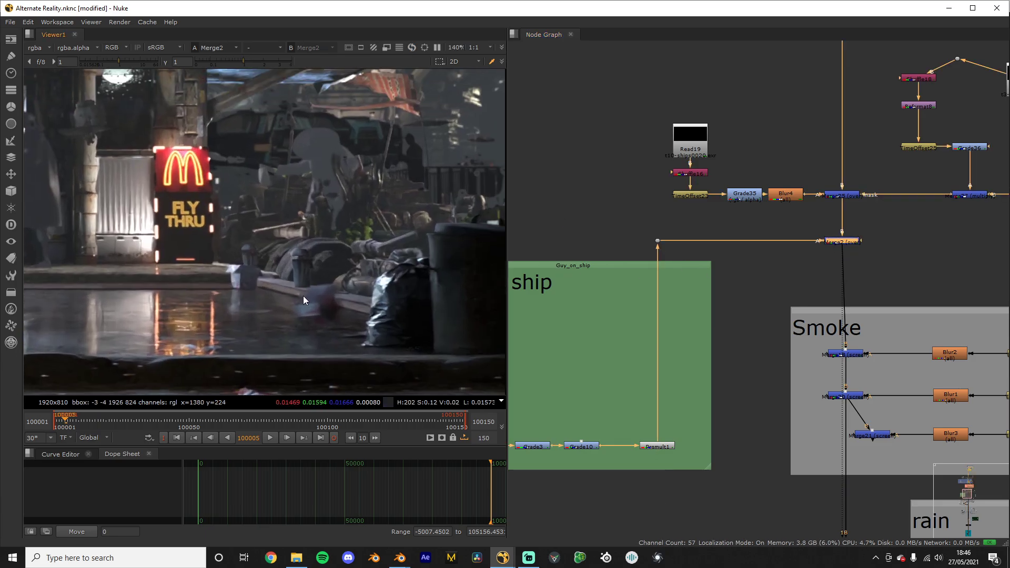
scroll(310, 290, up, 2)
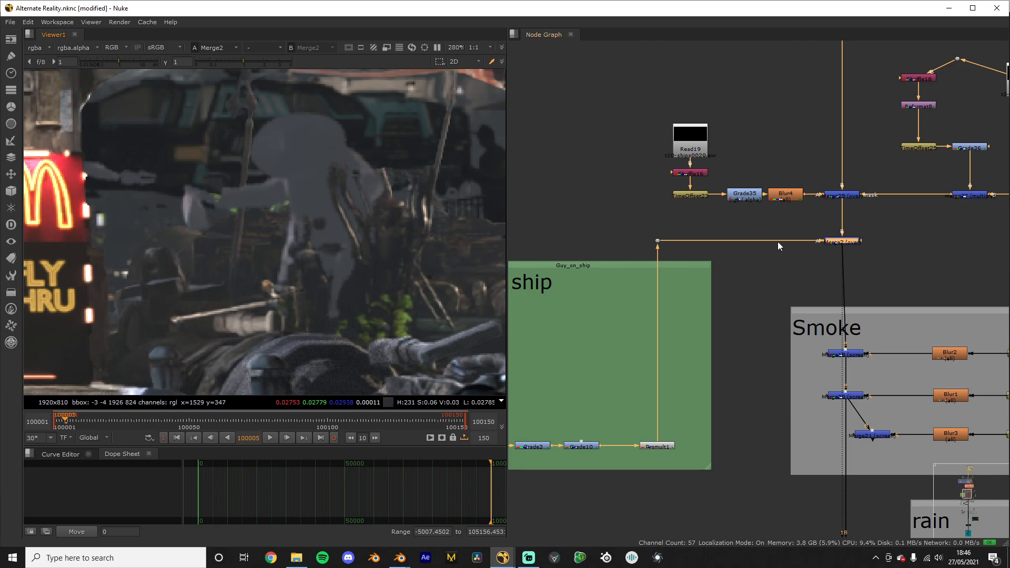
scroll(868, 290, up, 2)
key(d)
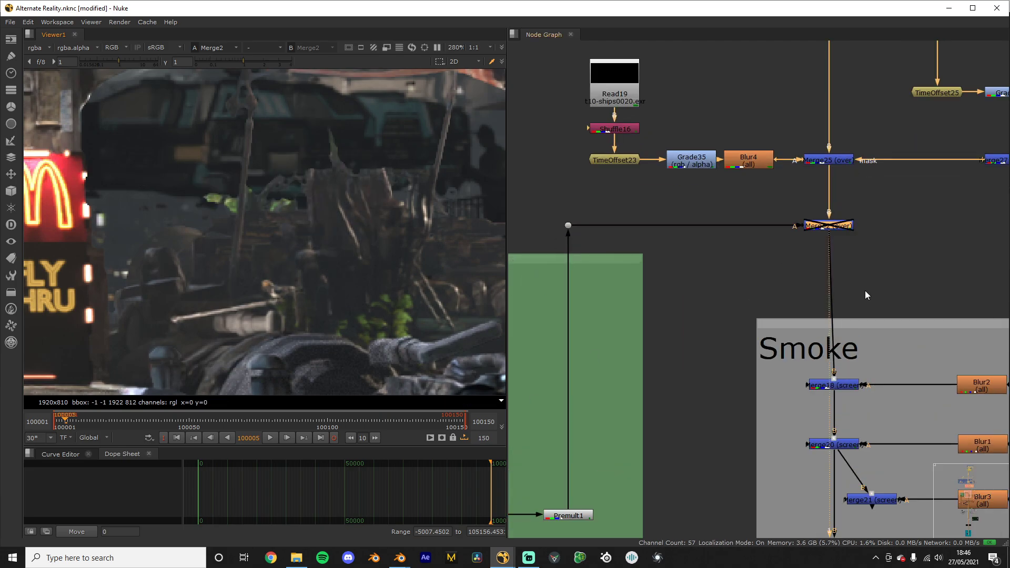
key(d)
scroll(378, 269, down, 5)
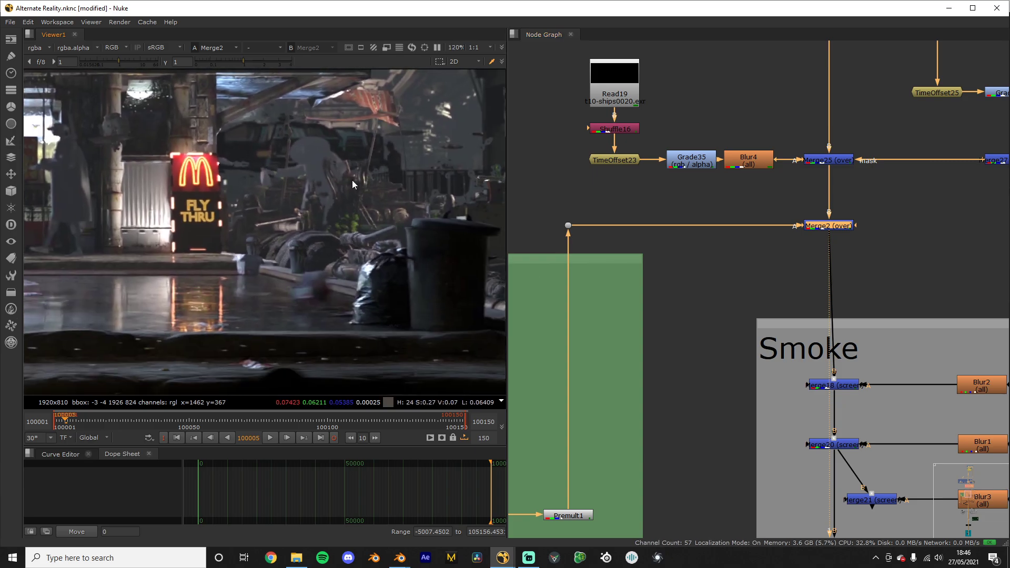
scroll(726, 272, down, 2)
scroll(743, 235, up, 2)
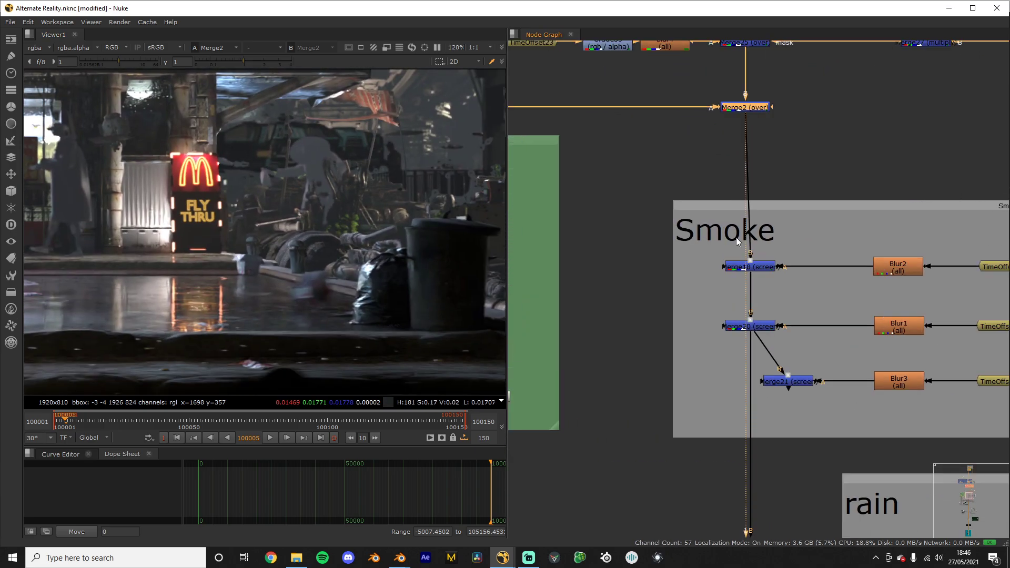
Step: Display the three smoke sources one by one: the dust beam in Read3, the steam in Read12 and Read15
middle_drag(781, 229, 722, 195)
middle_drag(922, 230, 527, 229)
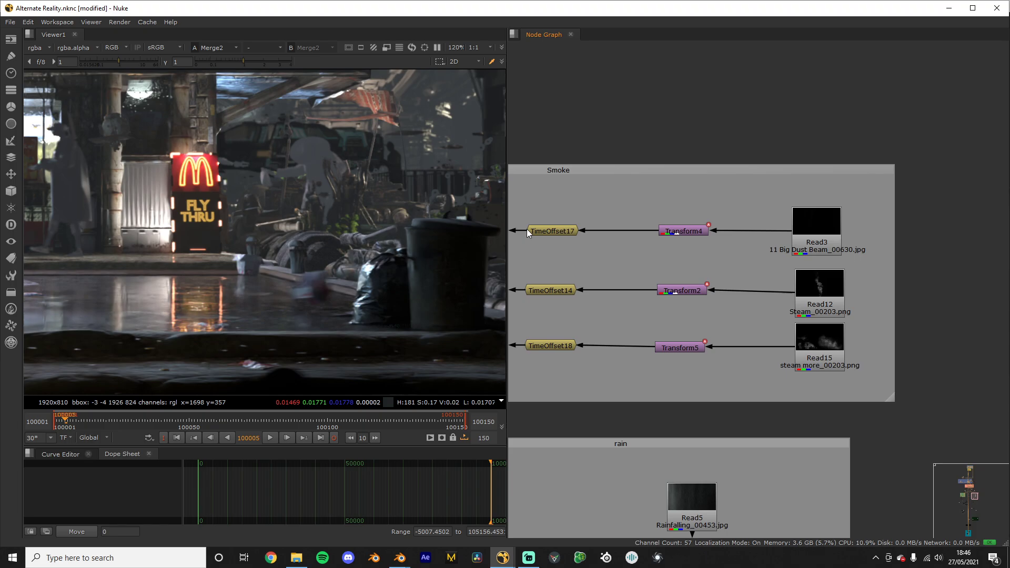
click(821, 230)
key(1)
scroll(267, 244, down, 8)
scroll(346, 251, up, 2)
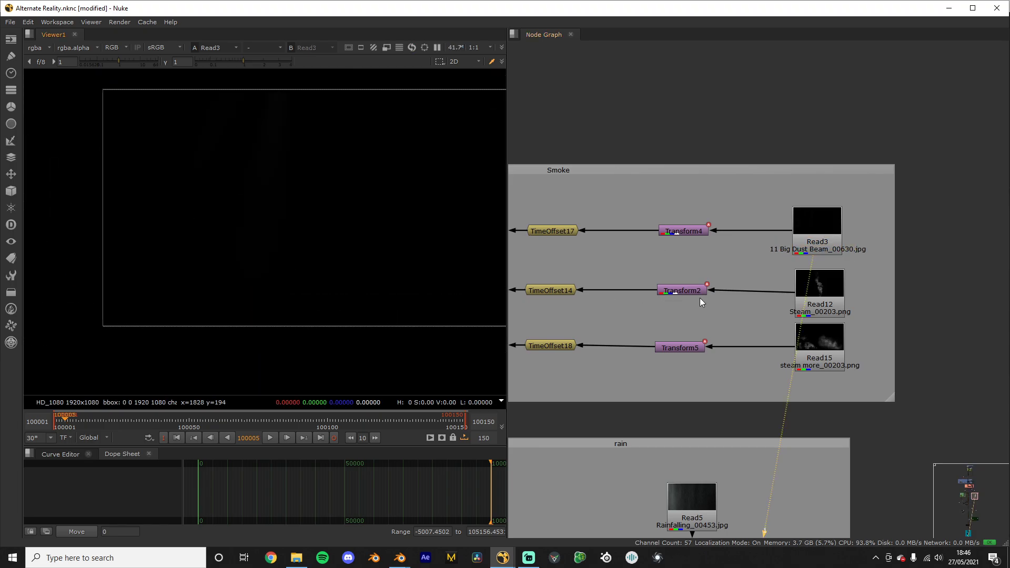
click(815, 301)
key(1)
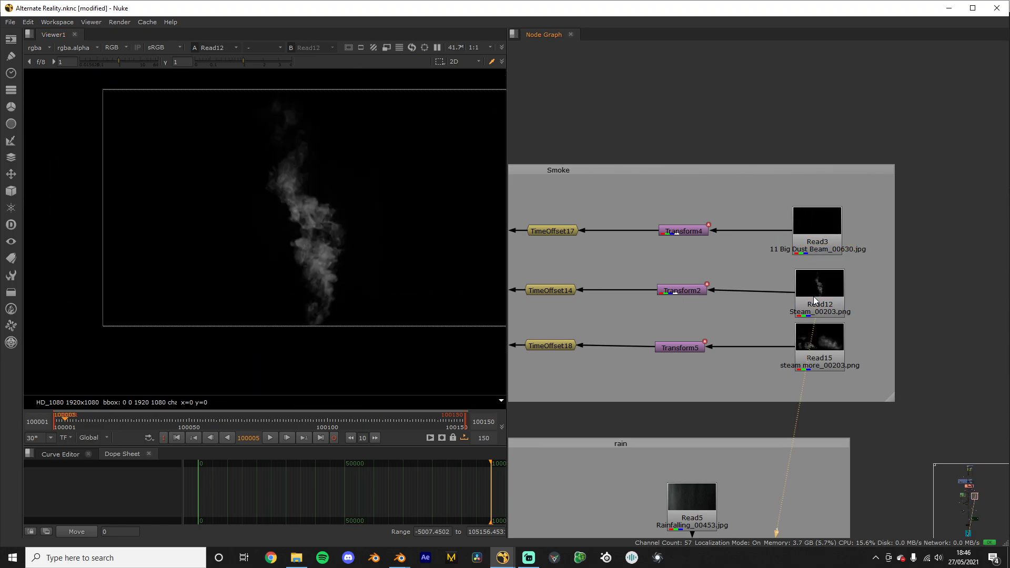
click(827, 347)
key(1)
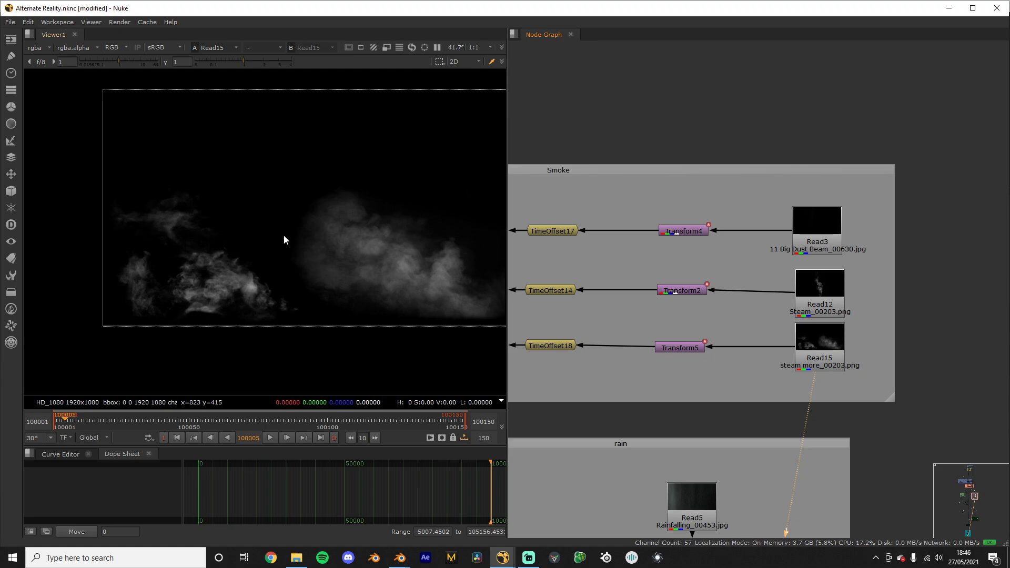
scroll(228, 203, down, 3)
scroll(227, 203, up, 2)
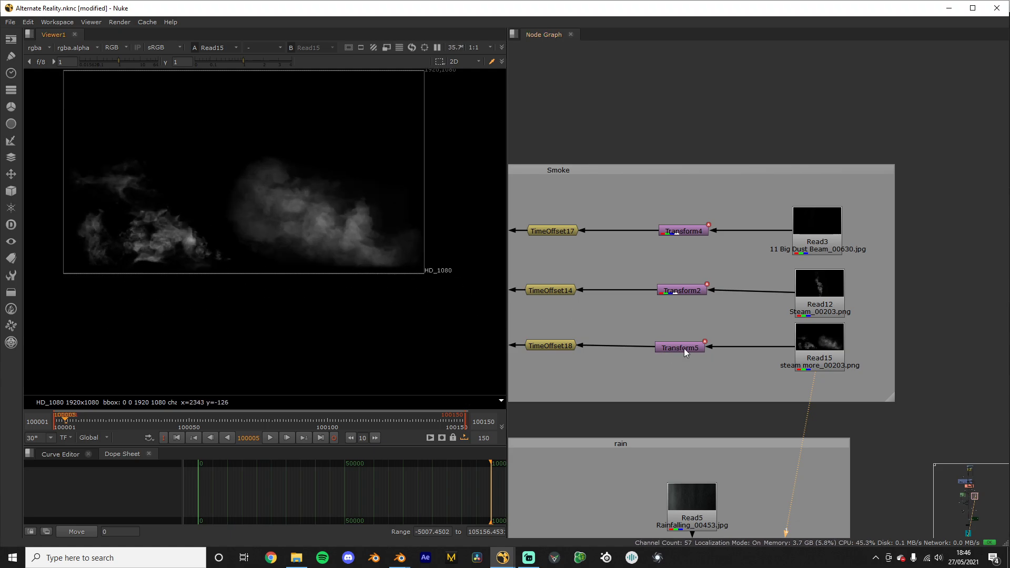
Step: Display the repositioned smoke elements at Transform4, Transform2 and Transform5
middle_drag(684, 349, 777, 397)
click(771, 279)
key(1)
click(782, 341)
key(1)
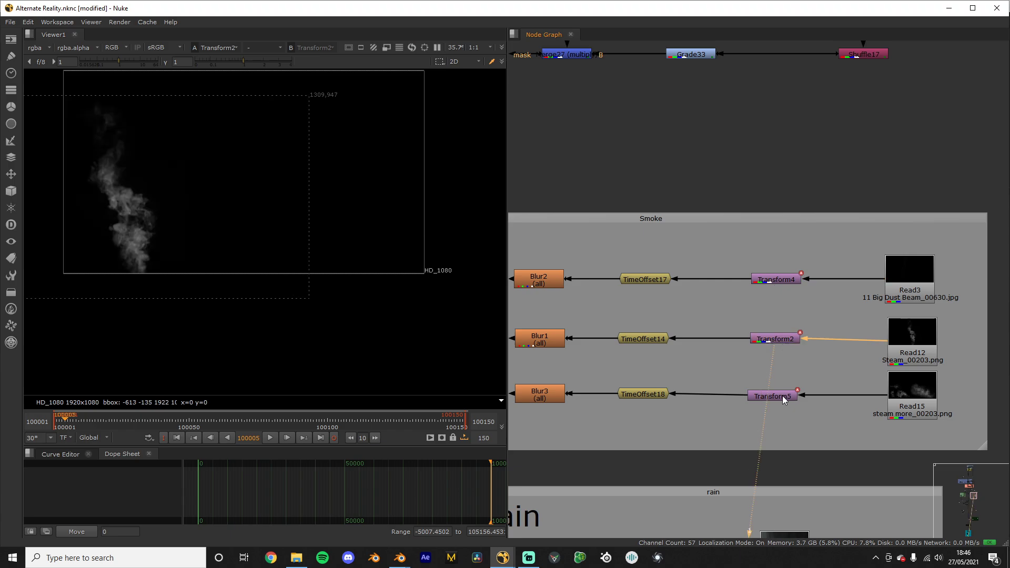
click(783, 397)
key(1)
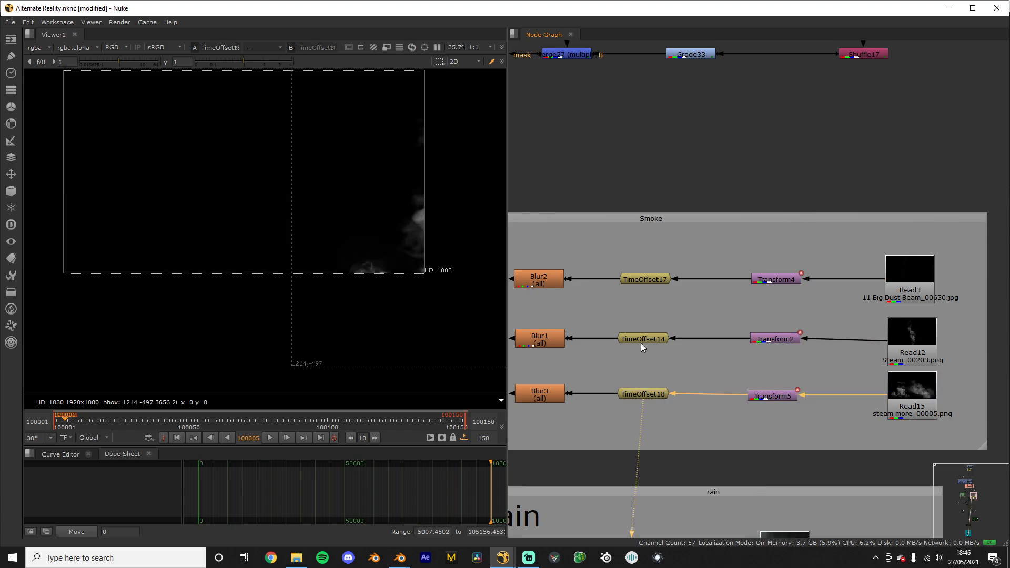
Step: Display the smoke at TimeOffset14 and TimeOffset17, followed by the blurred versions Blur2, Blur1 and Blur3
click(642, 340)
key(1)
click(645, 280)
key(1)
middle_drag(534, 279, 736, 284)
click(737, 283)
key(1)
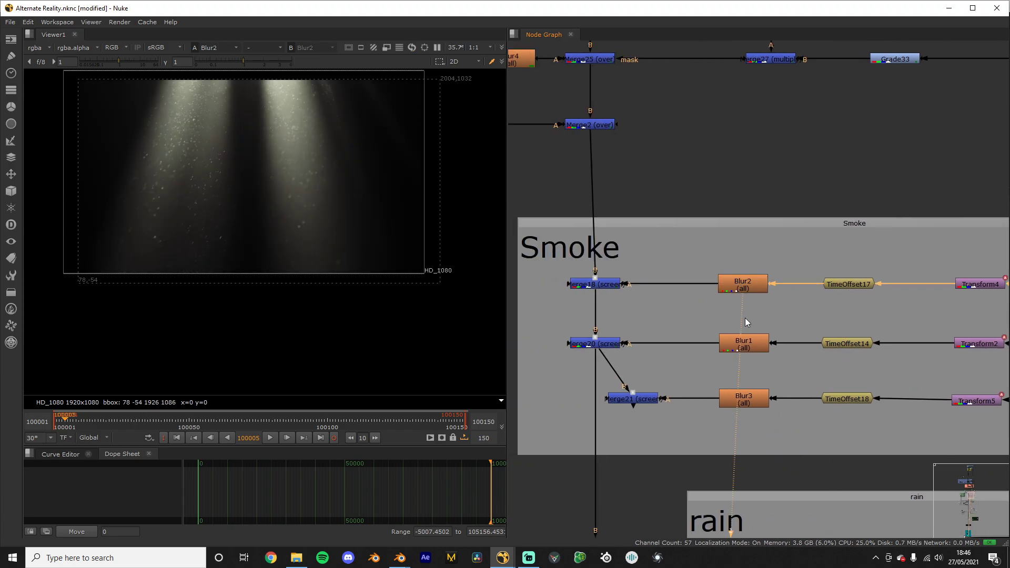
click(743, 344)
key(1)
click(743, 399)
key(1)
Step: Display the screen merges Merge18, Merge20 and Merge21 that add the smoke layers to the composite
click(599, 283)
key(1)
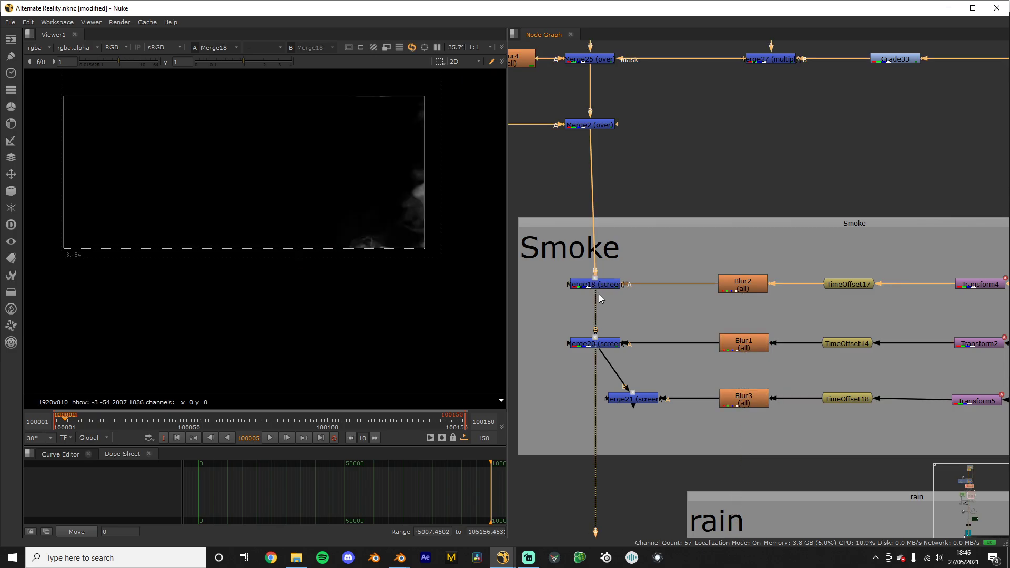
click(601, 345)
key(1)
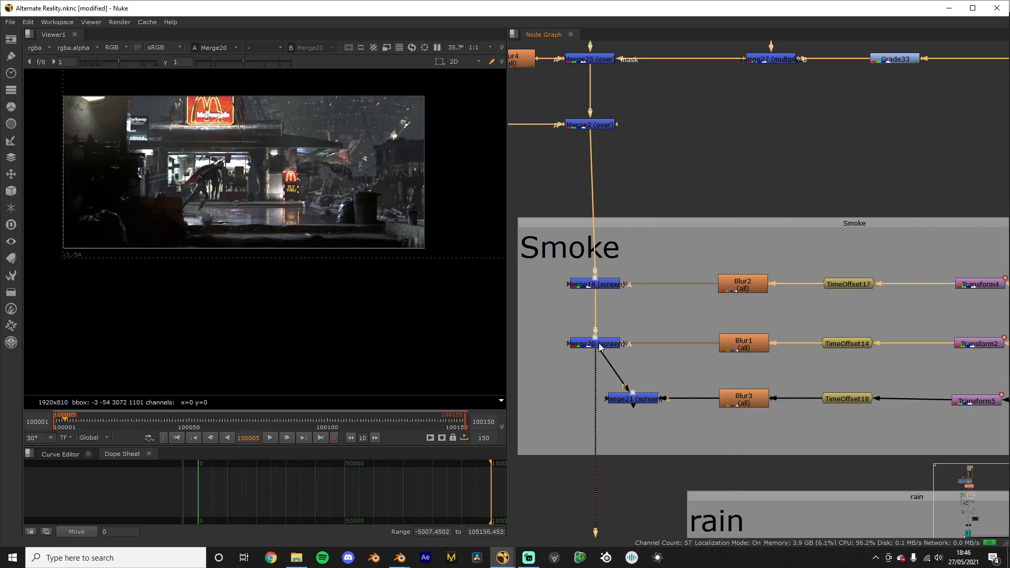
click(633, 398)
key(1)
Step: Move Merge21 directly below Merge20 and insert it into the main pipe feeding the rain's screen merge
middle_drag(623, 413, 675, 228)
scroll(674, 227, down, 3)
scroll(676, 228, up, 2)
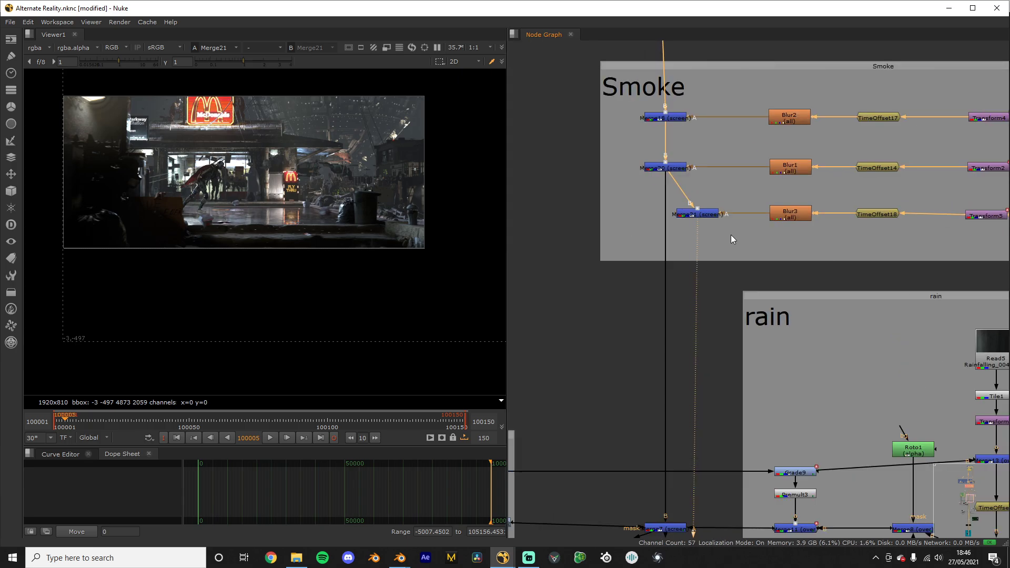
middle_drag(731, 235, 615, 248)
scroll(616, 248, down, 4)
scroll(696, 259, up, 2)
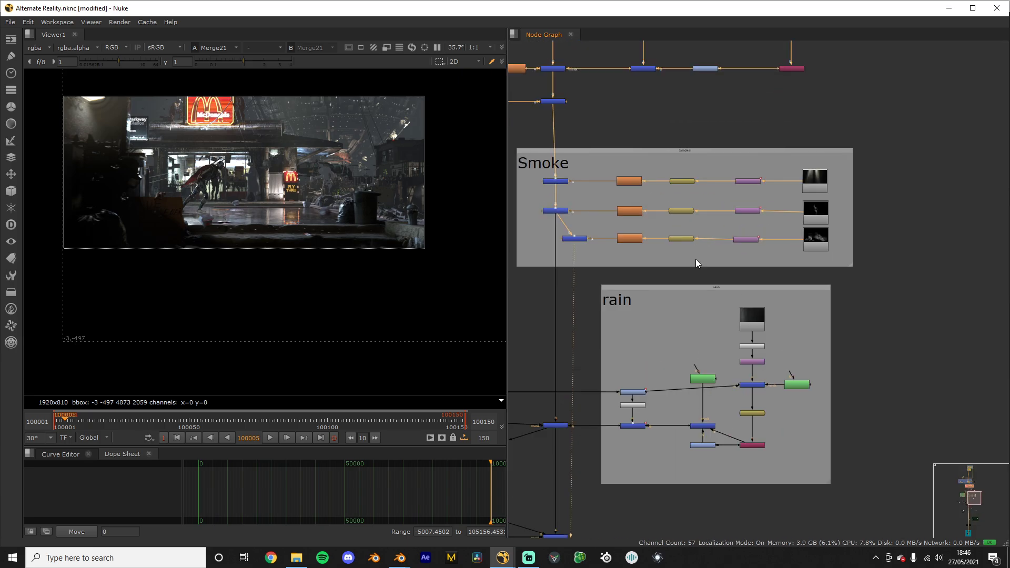
scroll(680, 373, up, 2)
scroll(668, 419, up, 1)
scroll(760, 128, down, 4)
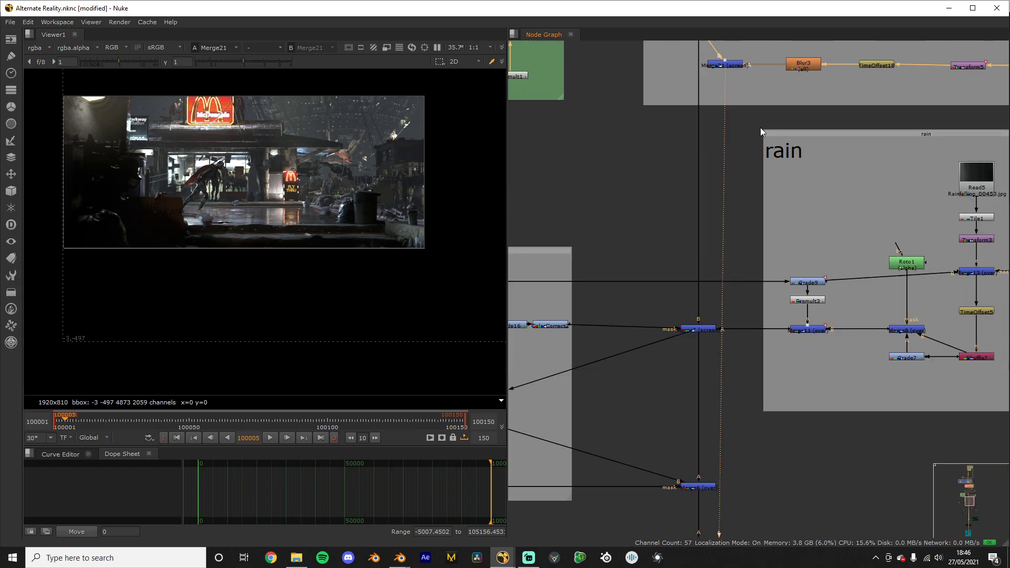
scroll(769, 255, up, 4)
scroll(760, 310, down, 2)
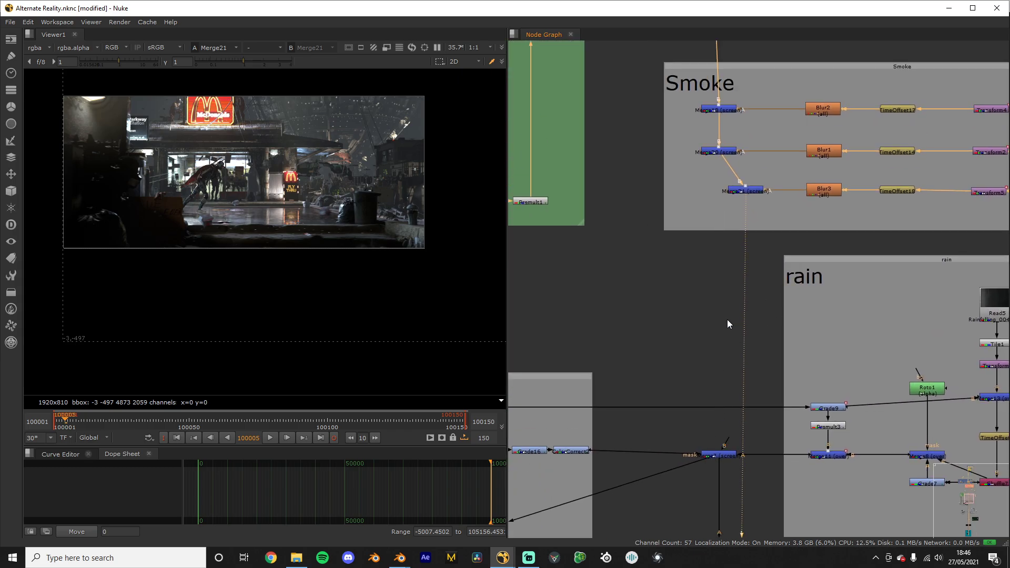
drag(742, 189, 749, 190)
click(712, 269)
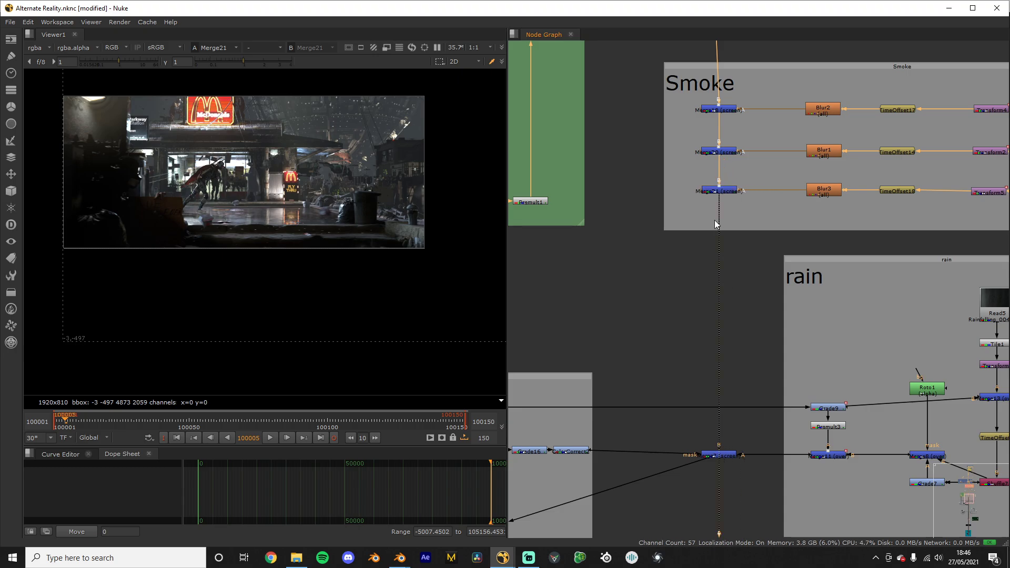
Step: Display Merge20 and Merge21 to compare the composite before and after the third smoke layer
click(728, 155)
key(1)
key(1)
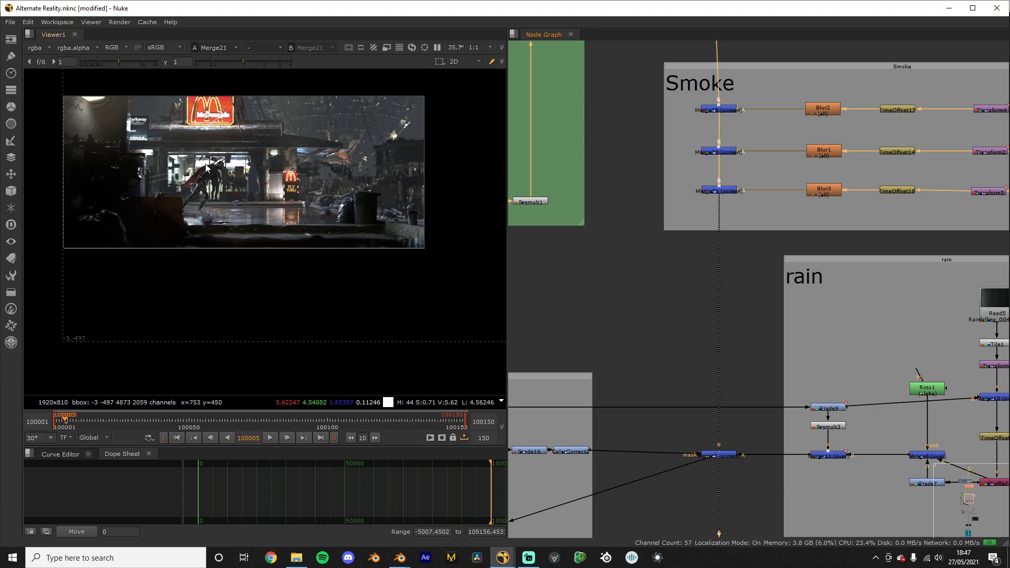
Step: Display the Read5 falling rain footage from the rain group and start playing it back
scroll(153, 241, up, 1)
scroll(709, 398, down, 3)
middle_drag(649, 428, 729, 258)
scroll(858, 274, up, 1)
middle_drag(858, 275, 591, 348)
scroll(591, 349, up, 2)
click(772, 176)
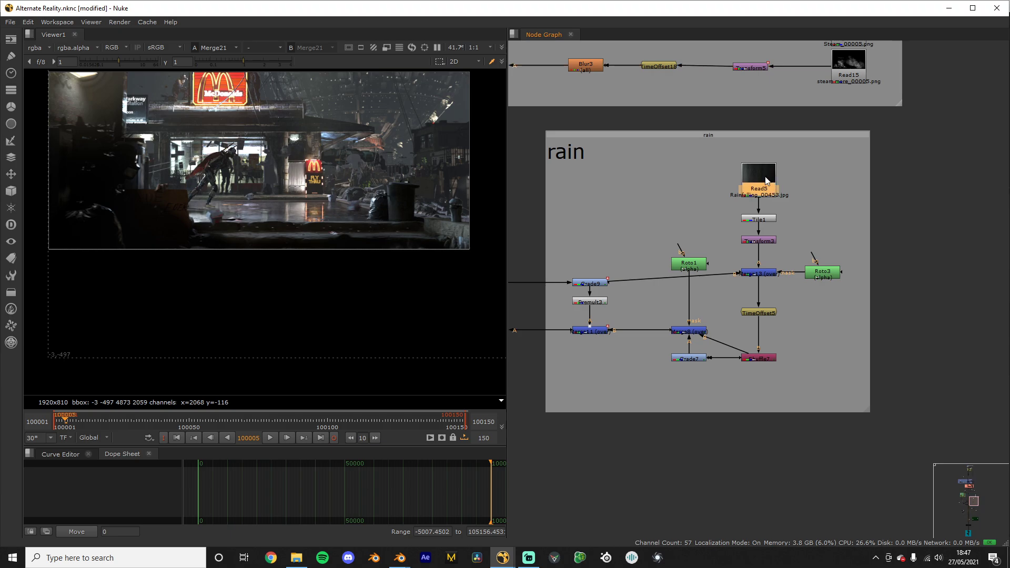
key(1)
scroll(165, 229, down, 2)
scroll(239, 254, down, 4)
scroll(243, 255, up, 5)
middle_drag(245, 265, 181, 254)
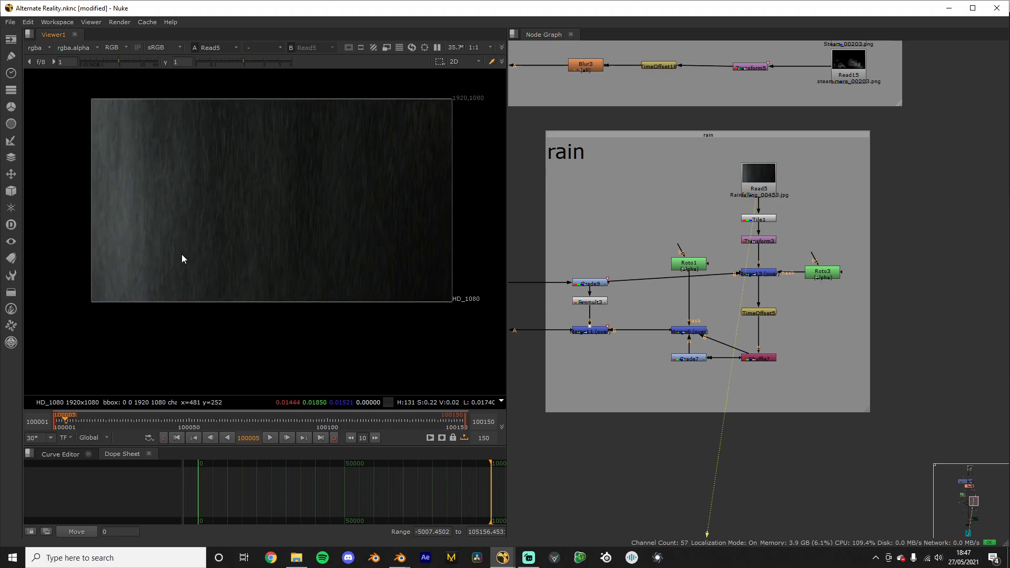
key(l)
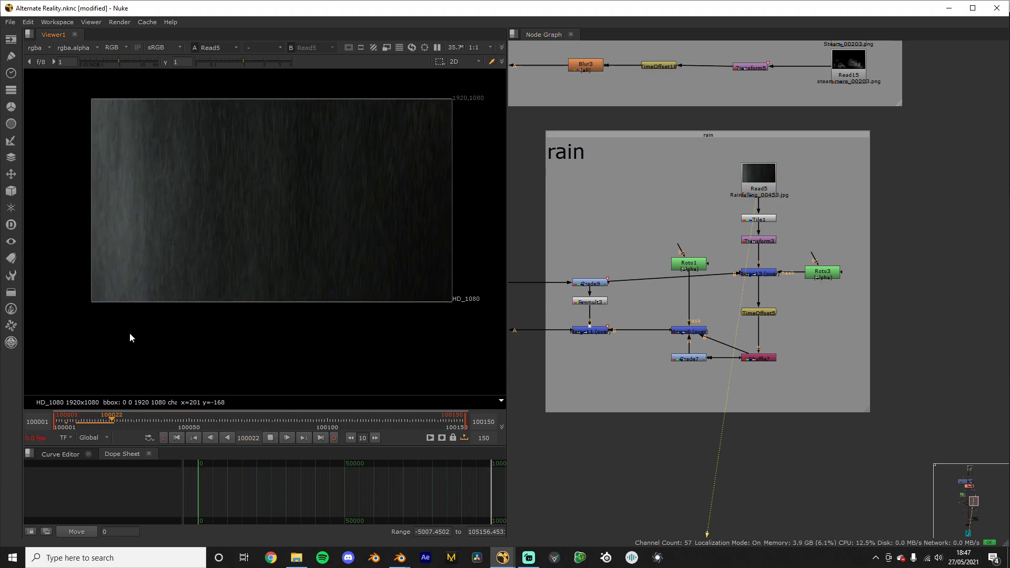
Step: Stop the rain footage, display the Tile1 node and play its tiled rain briefly
key(k)
scroll(827, 295, up, 2)
click(734, 191)
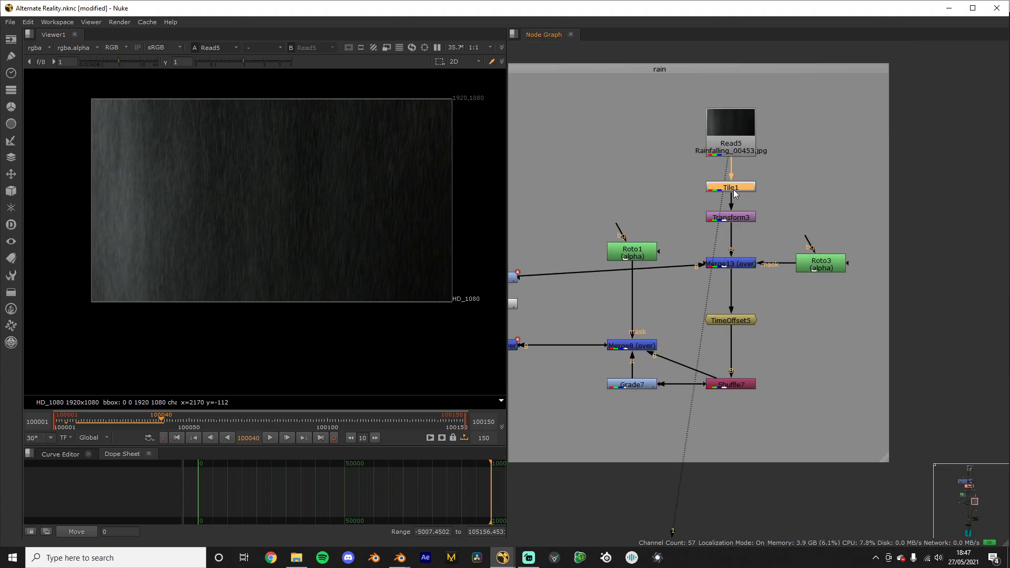
key(1)
scroll(708, 195, up, 1)
middle_drag(707, 195, 691, 254)
click(692, 255)
scroll(313, 213, down, 2)
middle_drag(313, 210, 273, 222)
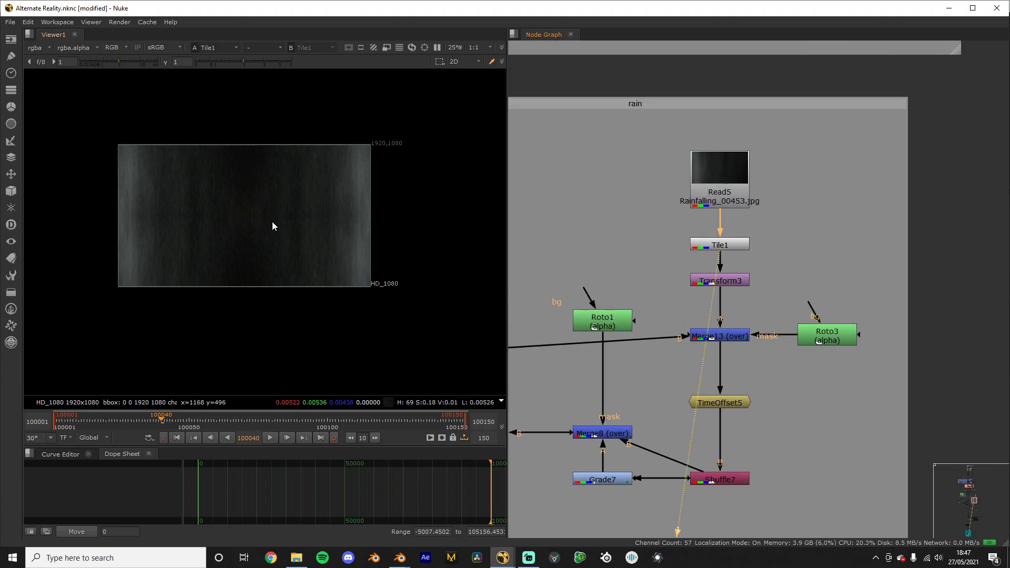
scroll(269, 220, up, 1)
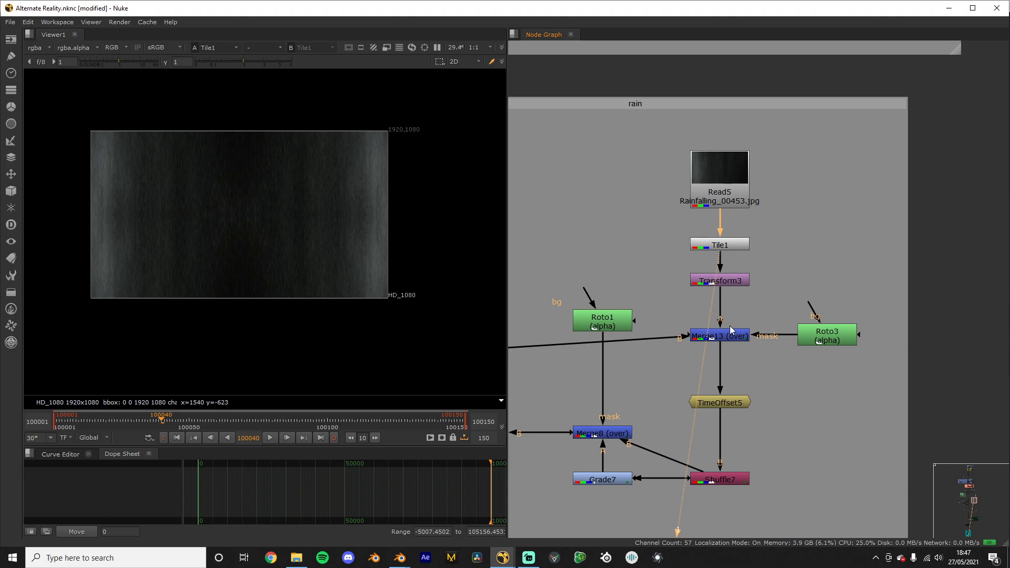
key(l)
key(k)
Step: Display the Transform3 node to examine the slanted rain
click(734, 283)
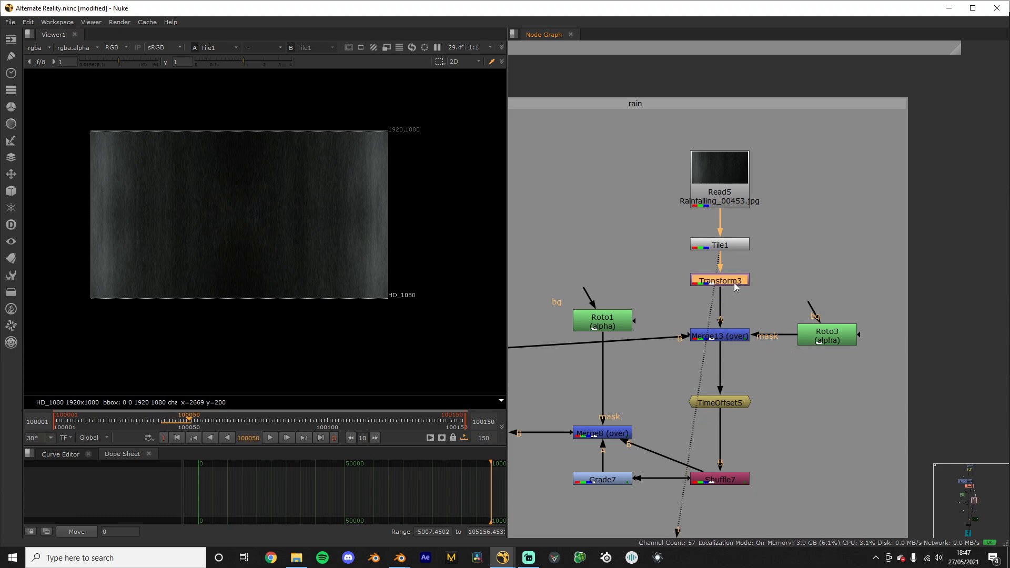
key(1)
scroll(178, 189, down, 3)
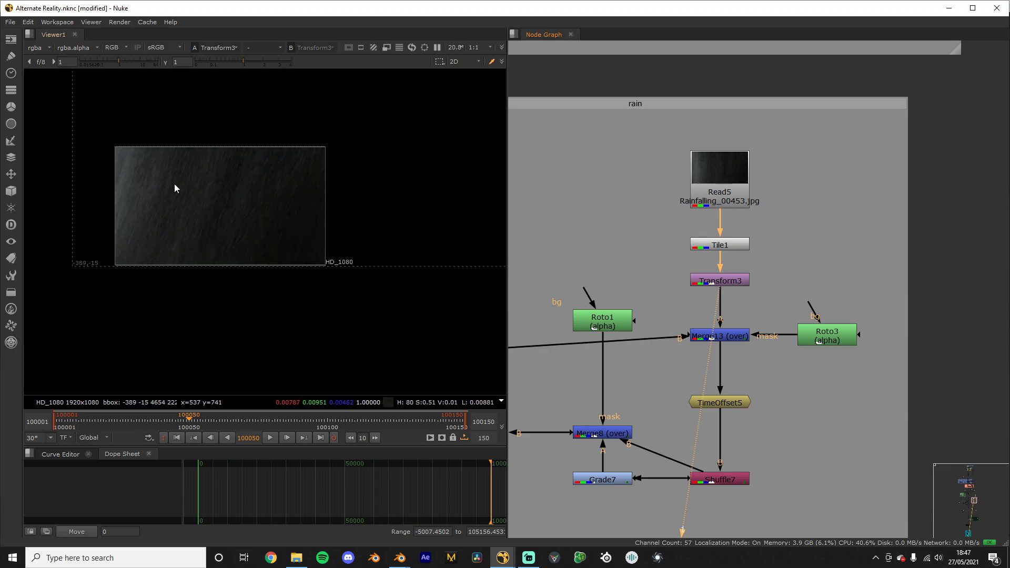
Step: Try Transform3's skew X at 0.02, undo the change and close the node's properties
double_click(730, 283)
drag(491, 199, 606, 191)
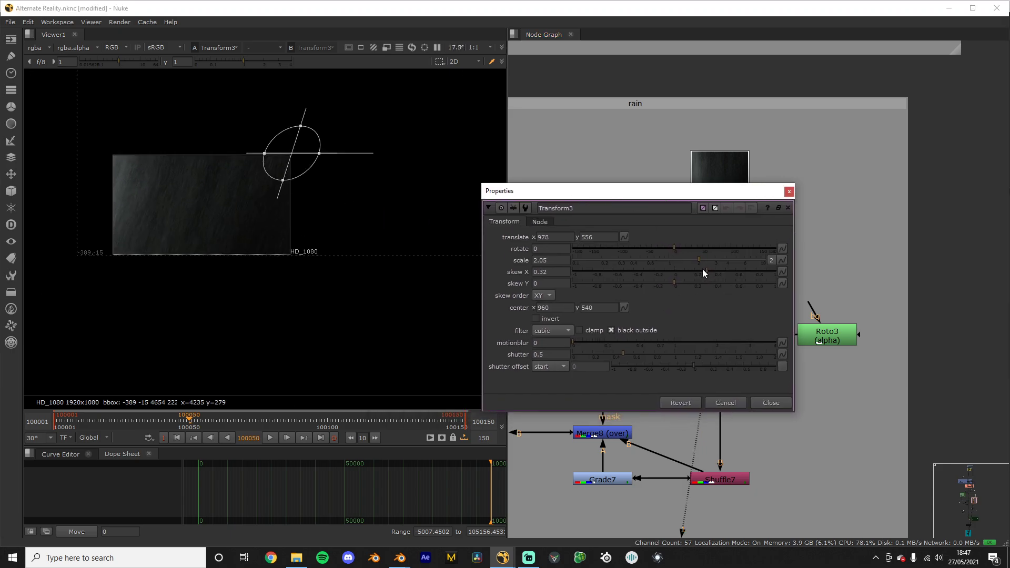
drag(703, 270, 649, 271)
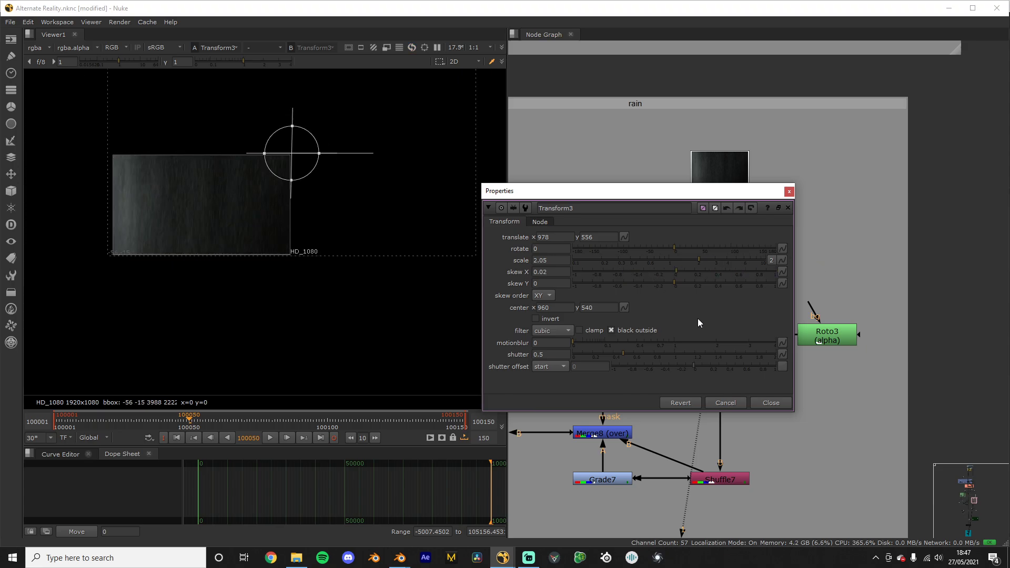
key(ctrl+z)
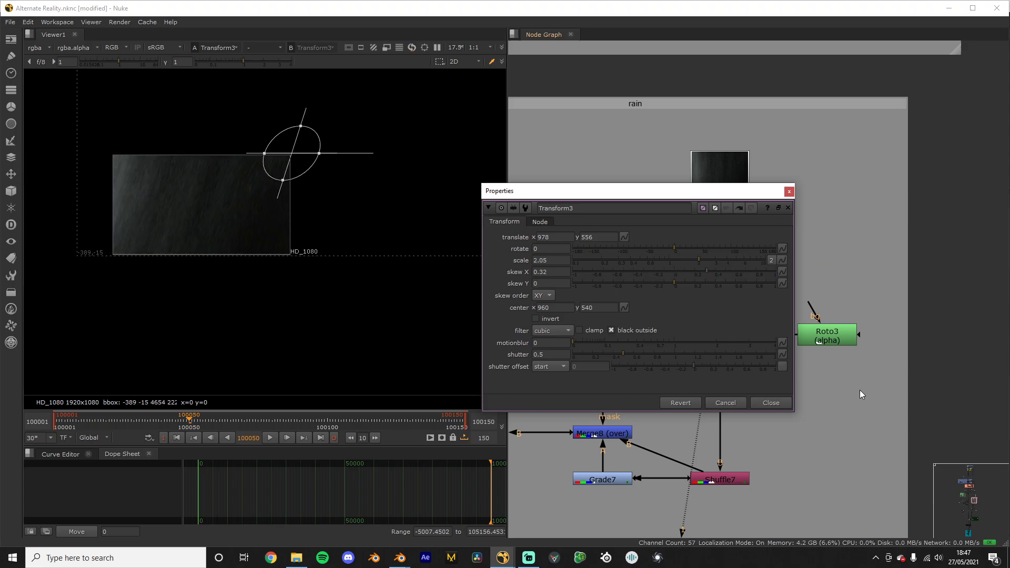
click(771, 403)
Step: Display the Merge13 over node to inspect the rain masked by Roto3
scroll(738, 318, up, 2)
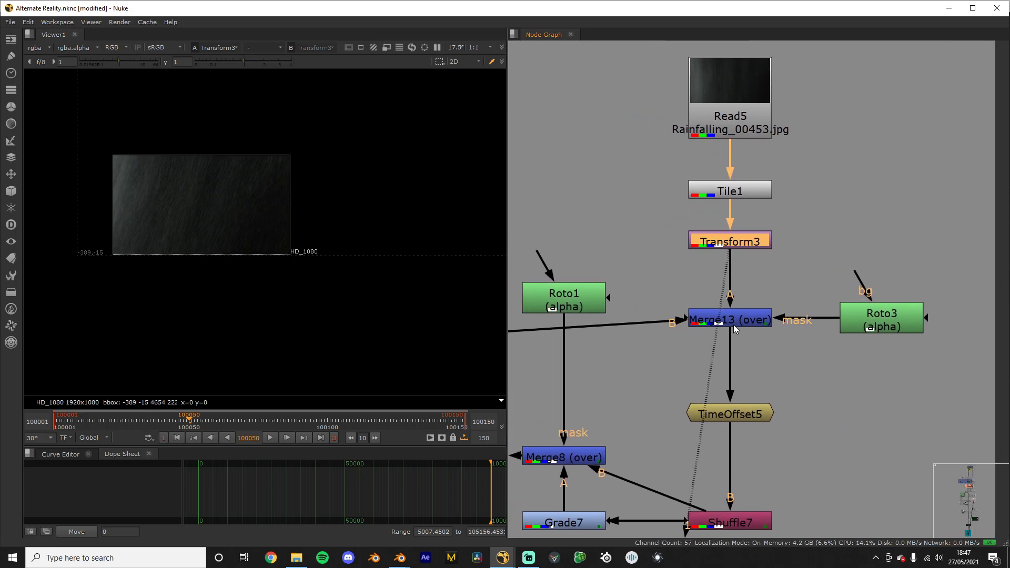
click(740, 315)
key(1)
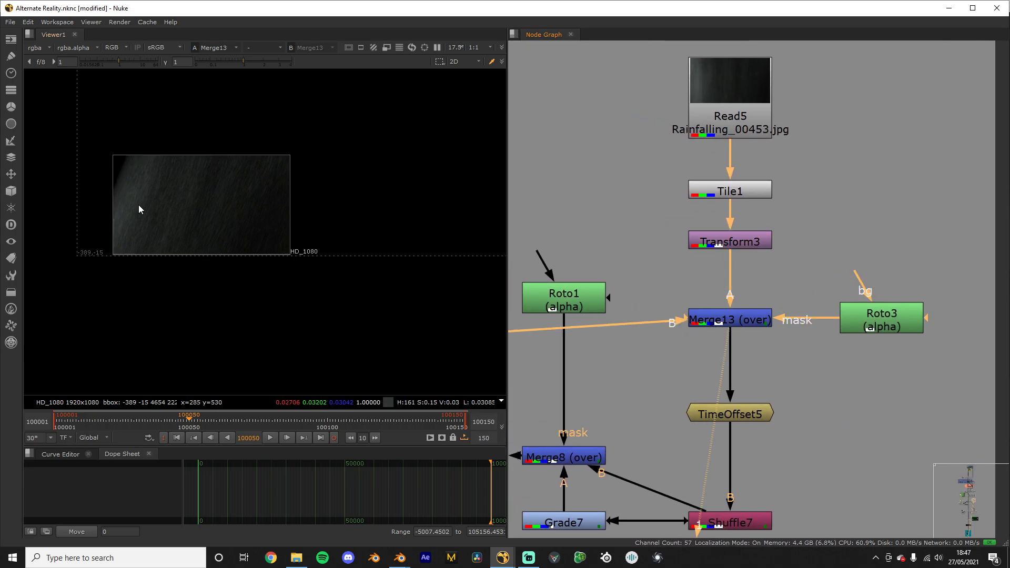
scroll(895, 300, down, 2)
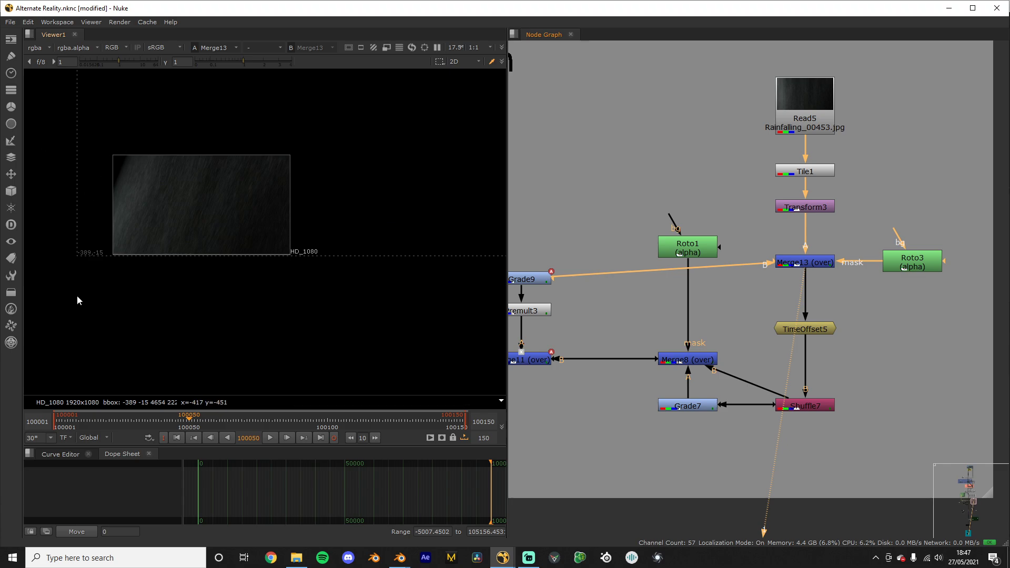
scroll(745, 296, up, 1)
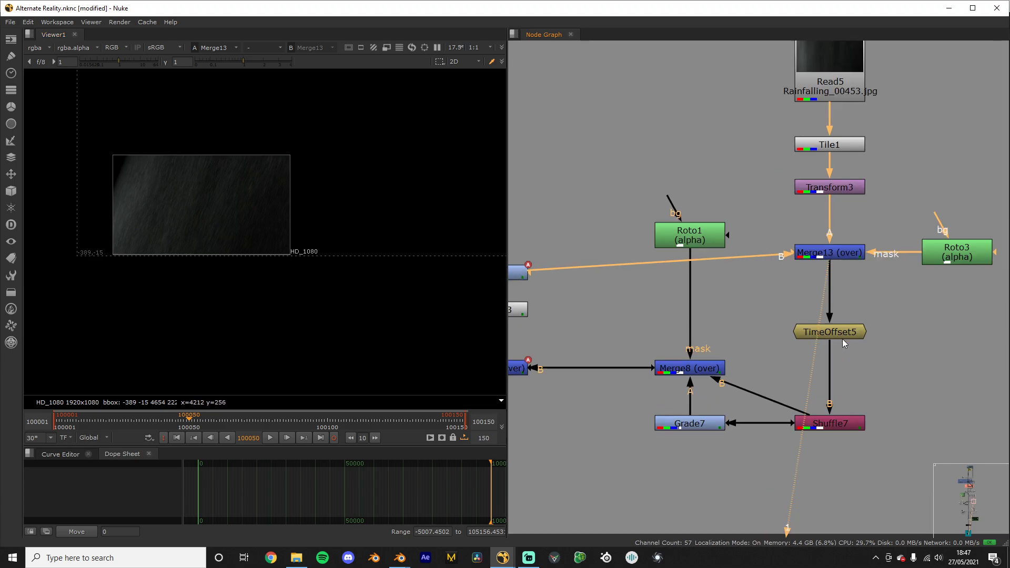
Step: Display TimeOffset5, play the offset rain briefly, and display Shuffle7
key(1)
key(l)
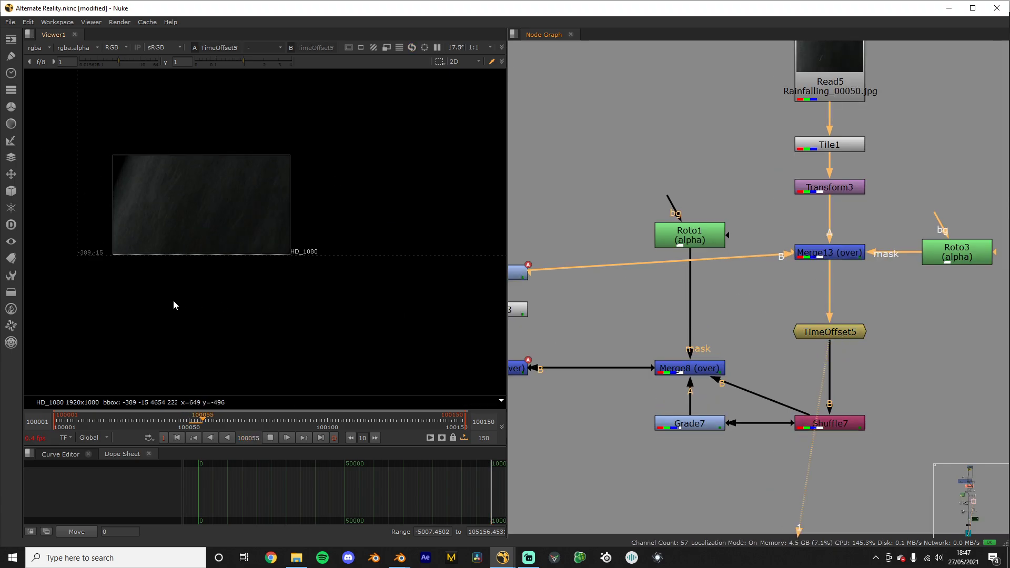
key(k)
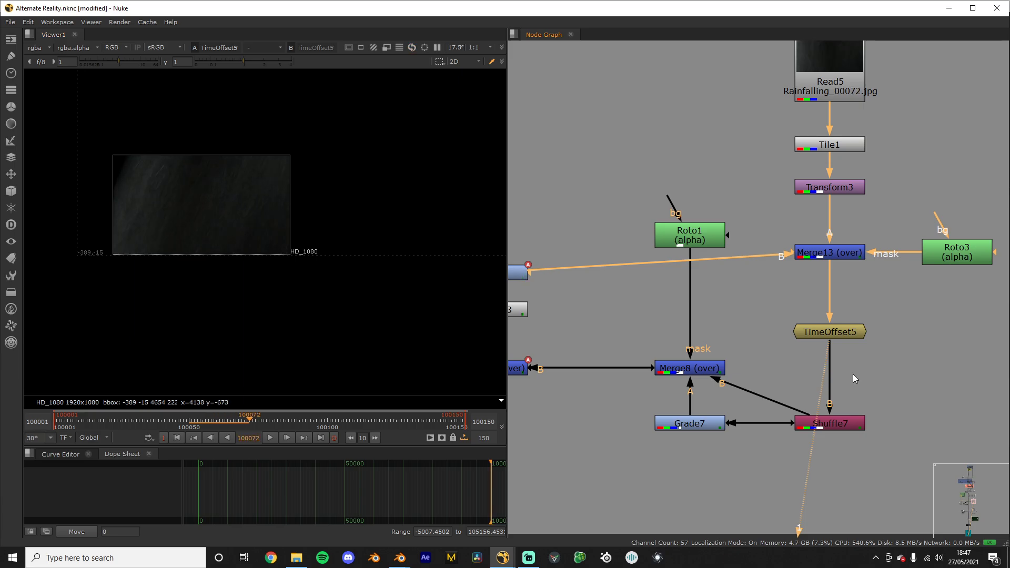
middle_drag(853, 374, 828, 312)
alt+shift+click(810, 367)
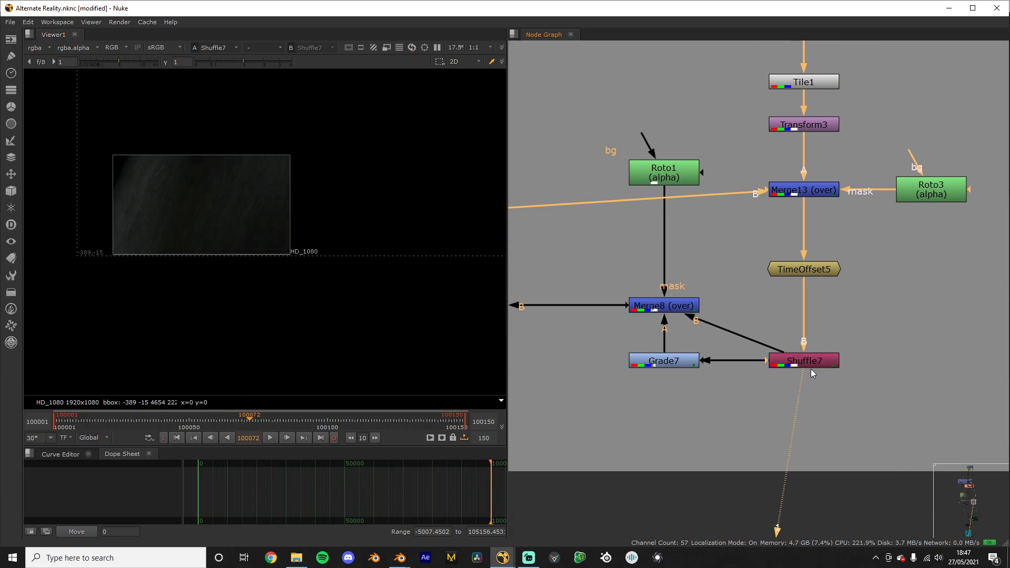
Step: Display the Grade7 node and examine the brightened rain up close
click(660, 363)
key(1)
scroll(864, 391, up, 1)
middle_drag(657, 361, 726, 442)
scroll(739, 386, down, 2)
scroll(738, 387, up, 1)
scroll(731, 390, up, 1)
scroll(186, 251, up, 3)
middle_drag(185, 252, 199, 290)
scroll(801, 340, down, 2)
middle_drag(801, 340, 886, 330)
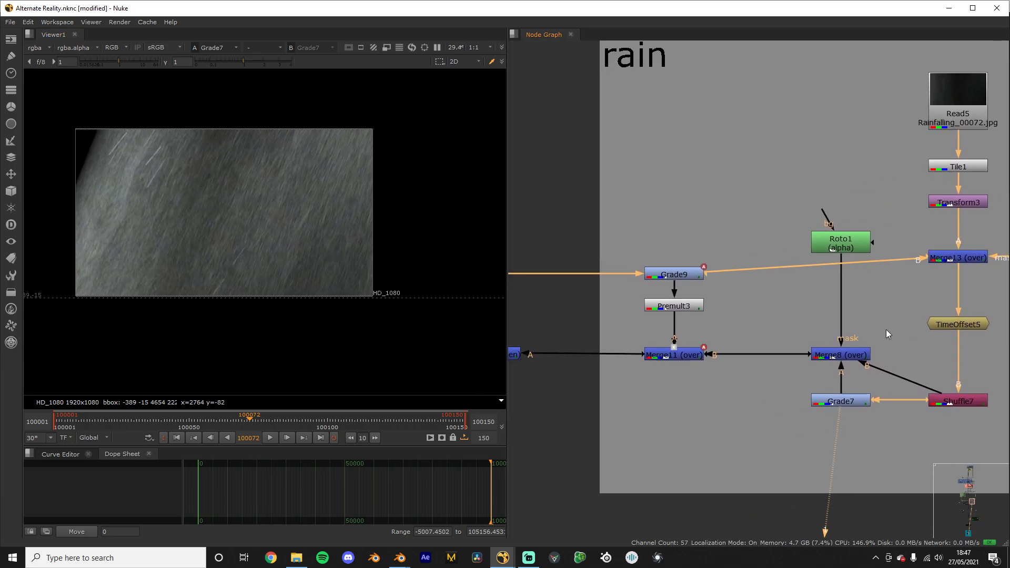
Step: Display Merge8 and Merge11 in turn and examine the silhouette of the guy in the rain
click(833, 355)
key(1)
click(666, 354)
key(1)
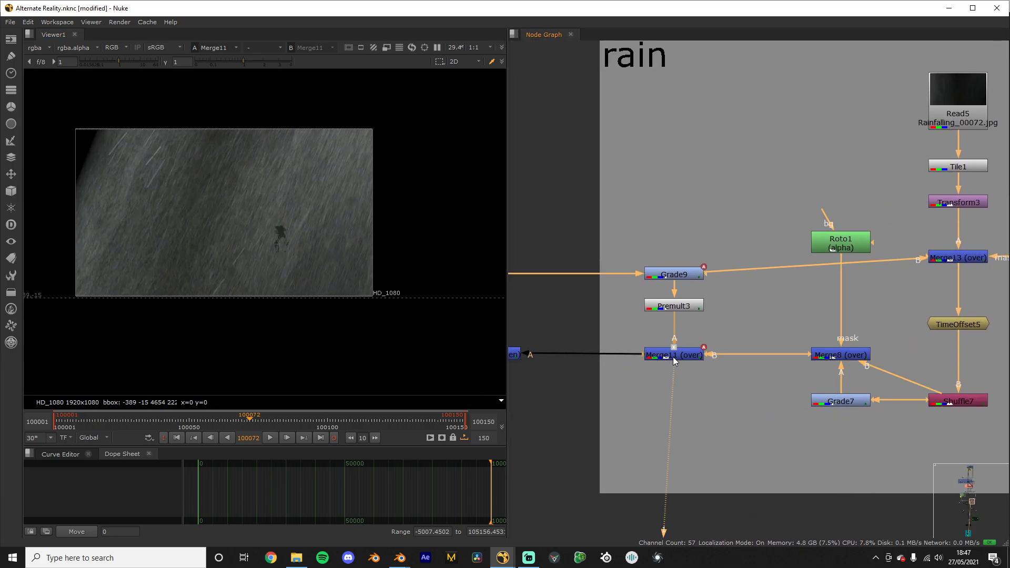
scroll(219, 225, up, 5)
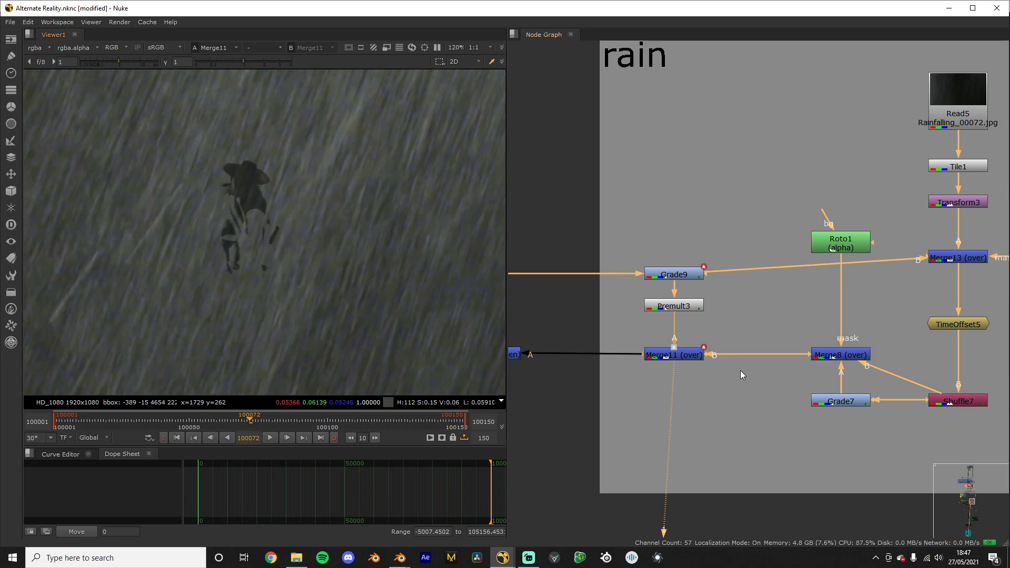
Step: Display Merge2 above the smoke group and look closely at the composite where the guy on ship should appear
scroll(741, 371, down, 6)
middle_drag(761, 125, 753, 314)
scroll(684, 323, down, 1)
middle_drag(647, 328, 621, 232)
scroll(584, 236, up, 2)
click(655, 171)
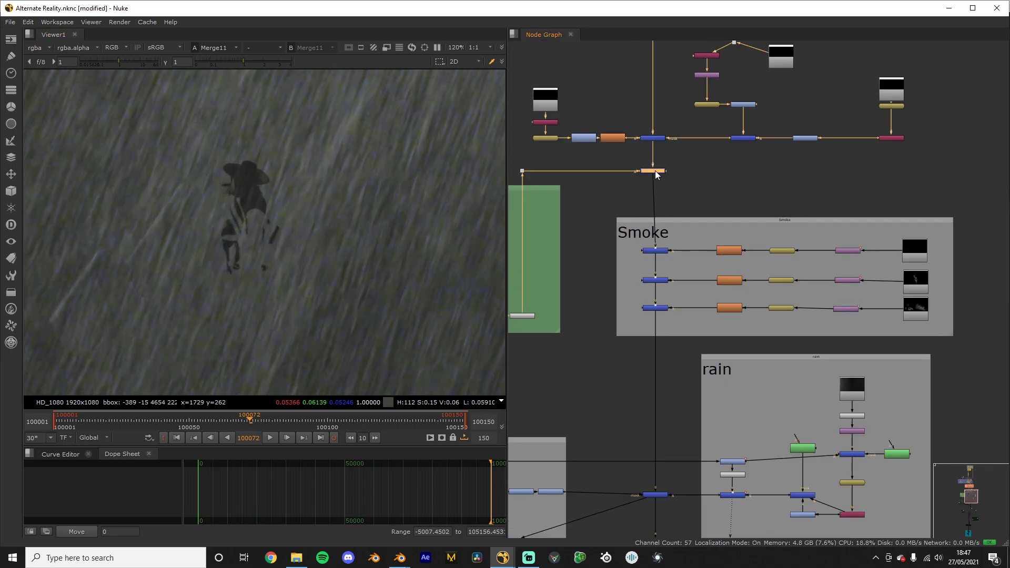
key(1)
click(651, 188)
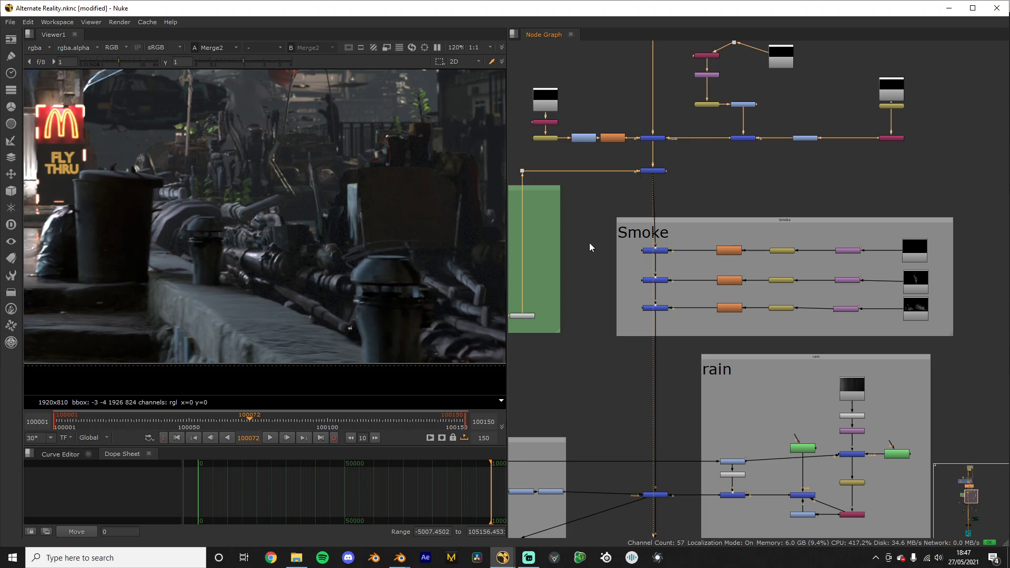
scroll(678, 345, down, 1)
middle_drag(703, 352, 813, 363)
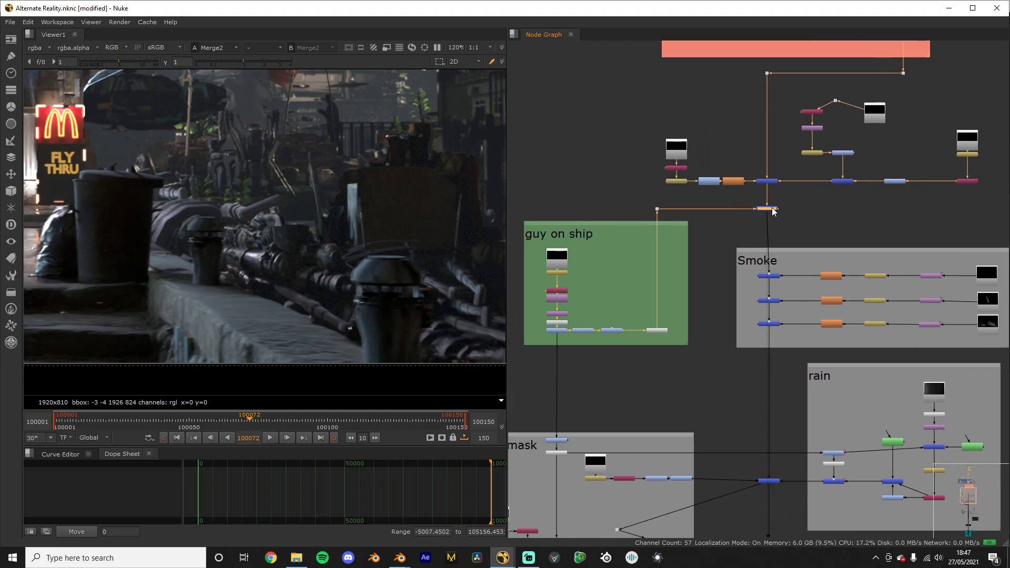
scroll(393, 153, up, 3)
middle_drag(392, 153, 334, 272)
scroll(334, 271, up, 3)
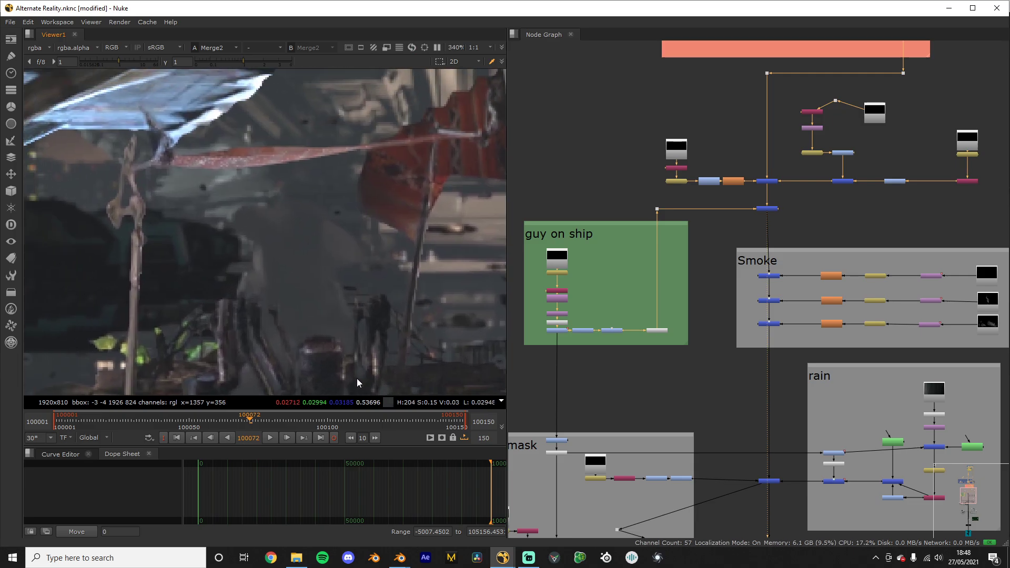
middle_drag(357, 378, 360, 298)
Step: Display the rain group's Merge11 again to check the guy's silhouette against the composite
scroll(786, 459, down, 4)
scroll(724, 229, up, 3)
scroll(674, 264, up, 2)
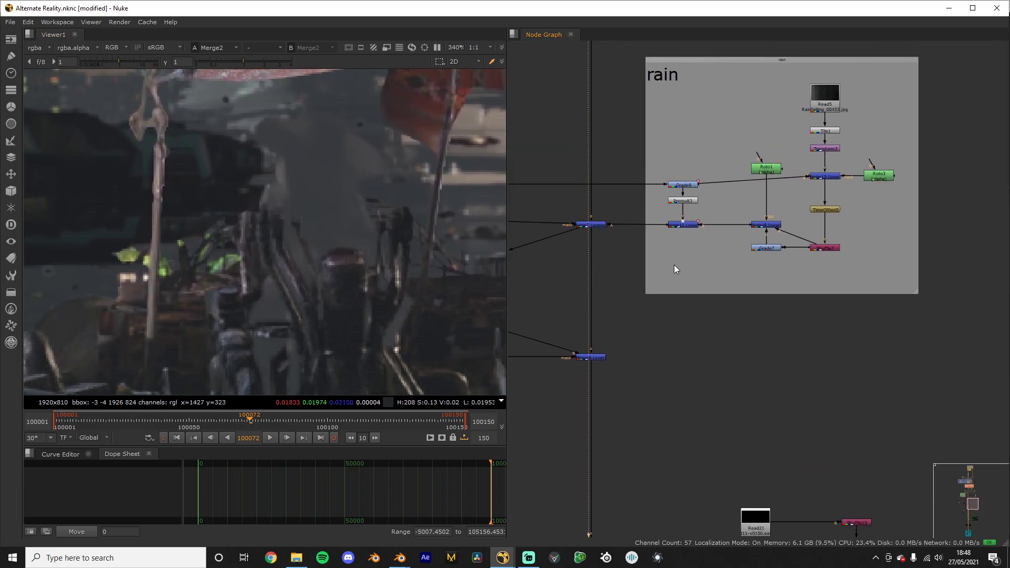
scroll(684, 203, up, 2)
click(683, 206)
key(1)
scroll(197, 256, down, 6)
middle_drag(248, 303, 287, 219)
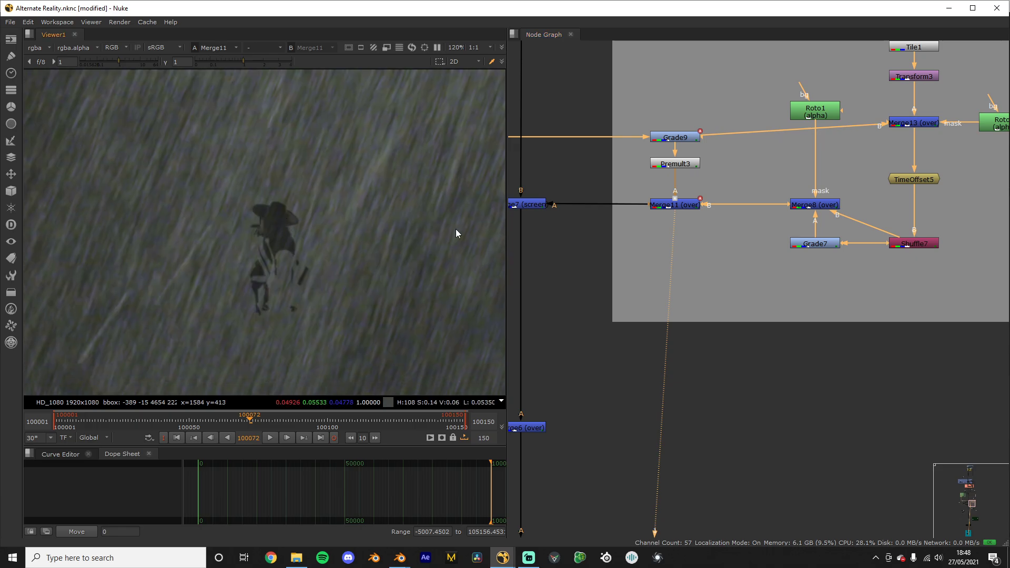
Step: Display the Merge7 screen node to view the rain over the whole composite
scroll(666, 278, down, 2)
click(649, 257)
key(1)
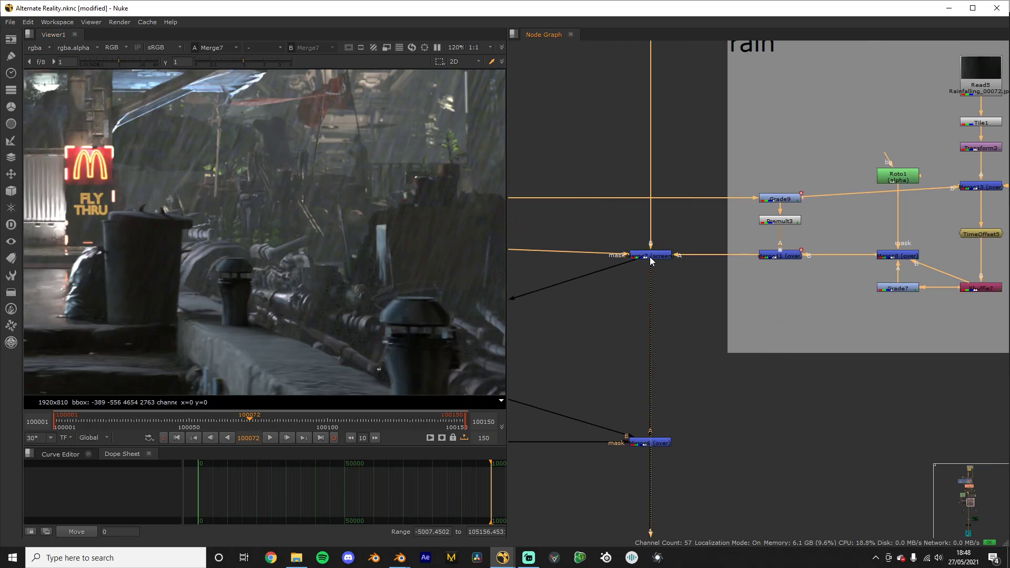
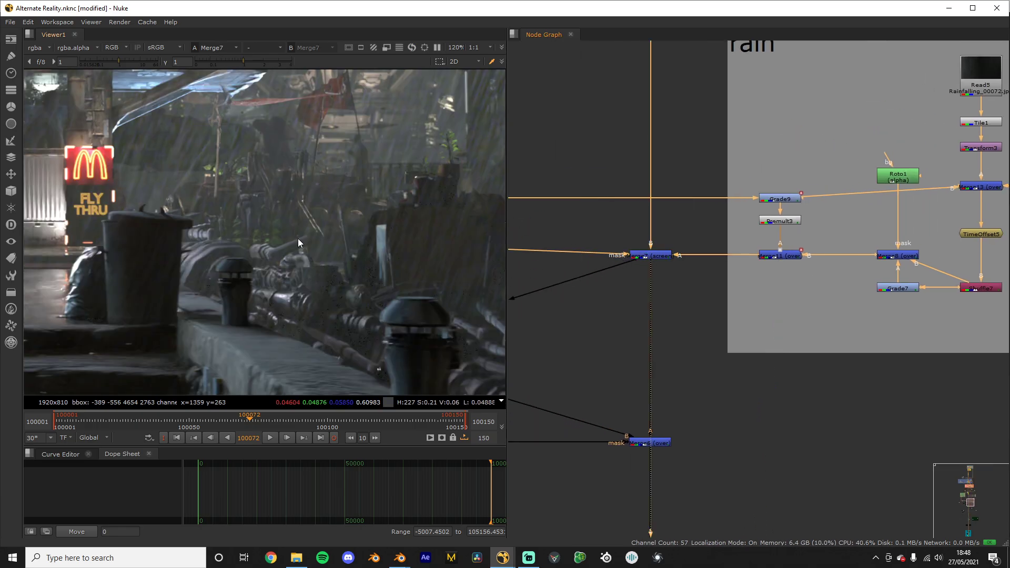
scroll(295, 240, down, 5)
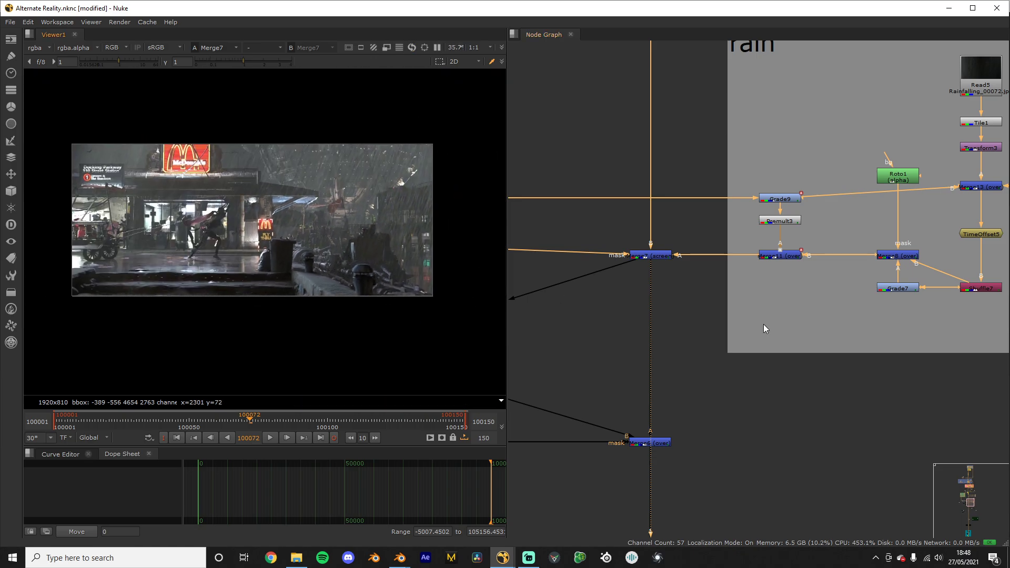
Step: Display the rain mask's ColorCorrect2 depth matte and scrub back to frame 100014
scroll(764, 325, down, 2)
middle_drag(821, 327, 905, 329)
scroll(760, 320, up, 1)
middle_drag(770, 315, 860, 305)
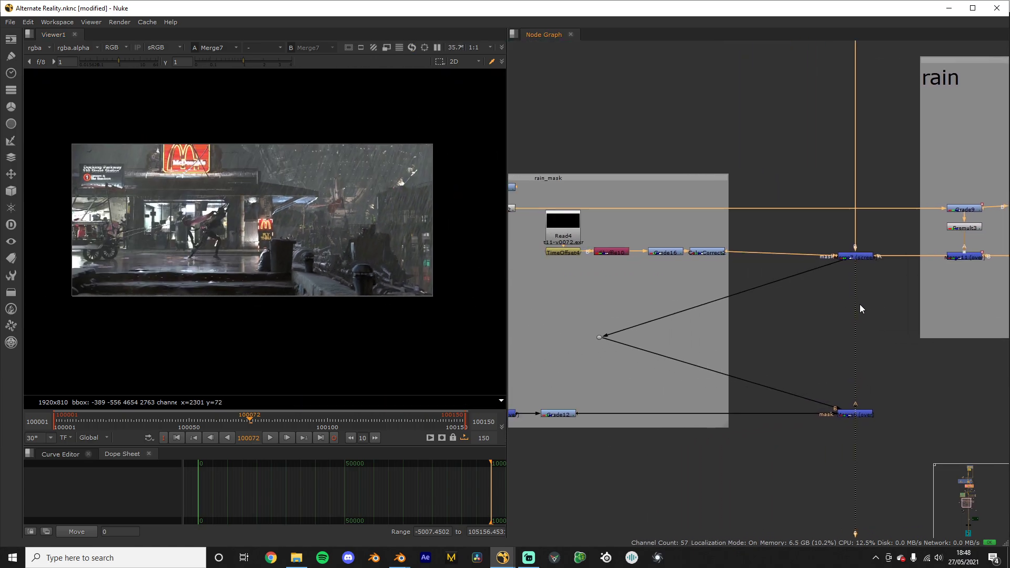
scroll(771, 324, down, 2)
middle_drag(771, 324, 904, 279)
middle_drag(734, 198, 630, 241)
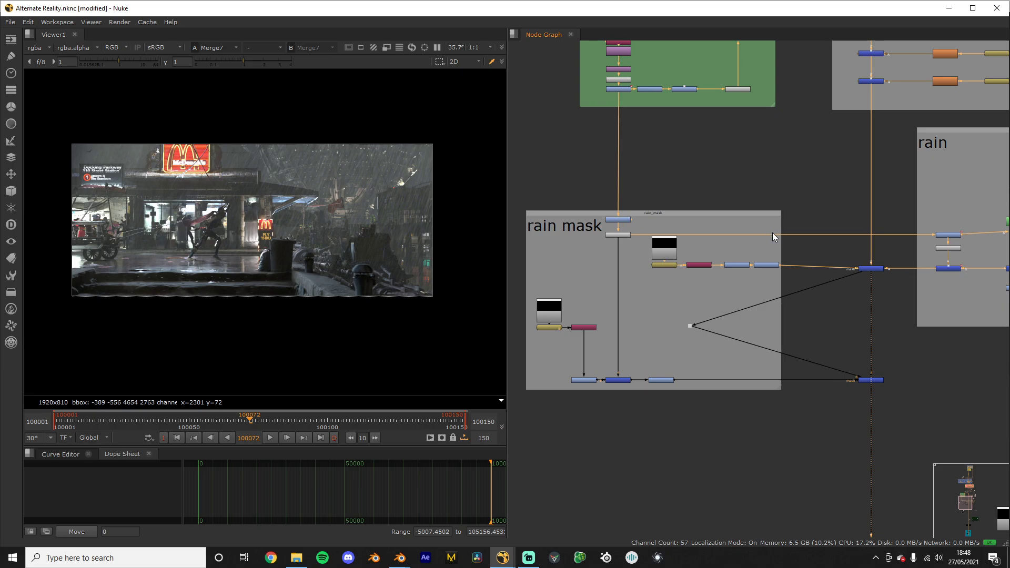
scroll(772, 232, up, 2)
click(804, 277)
key(1)
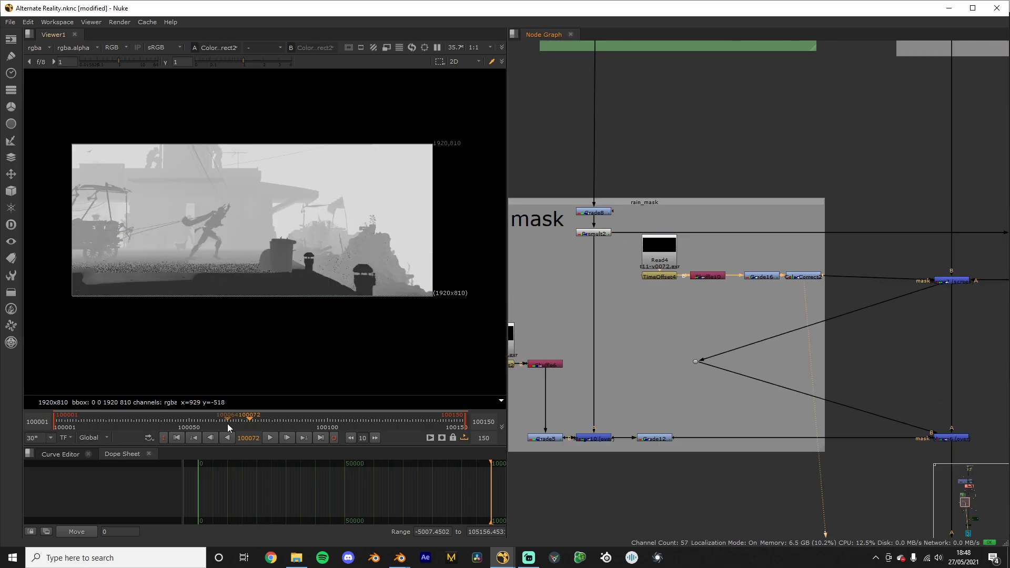
drag(237, 418, 88, 415)
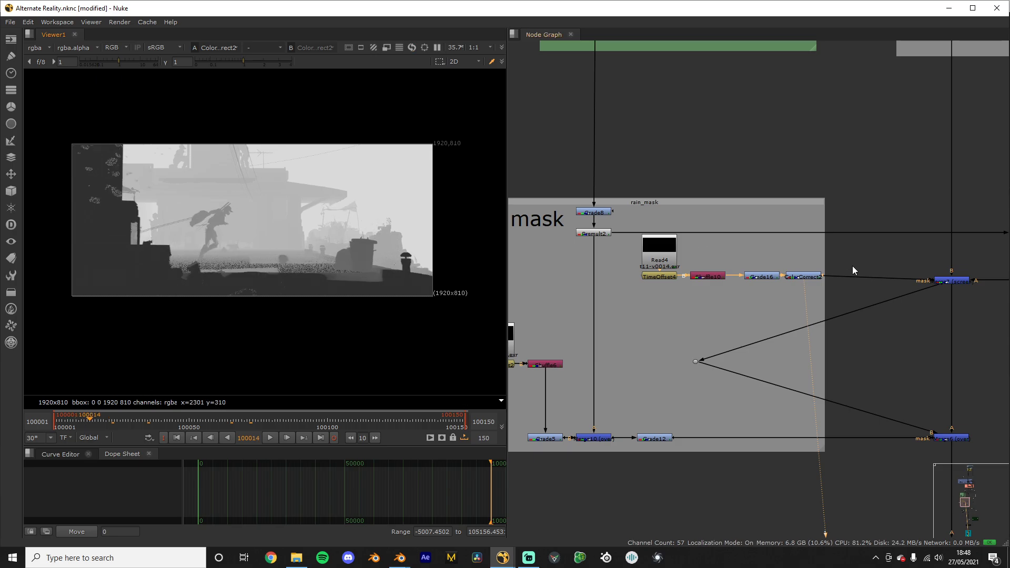
Step: Display Merge7 at frame 100014 to see the depth-masked rain in the composite
scroll(837, 321, down, 1)
scroll(810, 330, up, 2)
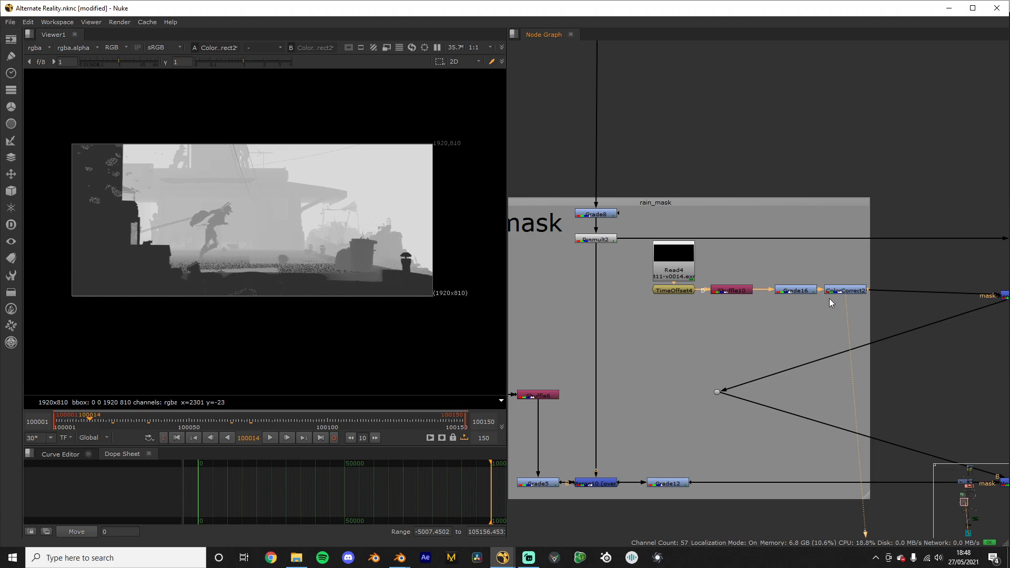
middle_drag(789, 201, 629, 174)
click(860, 271)
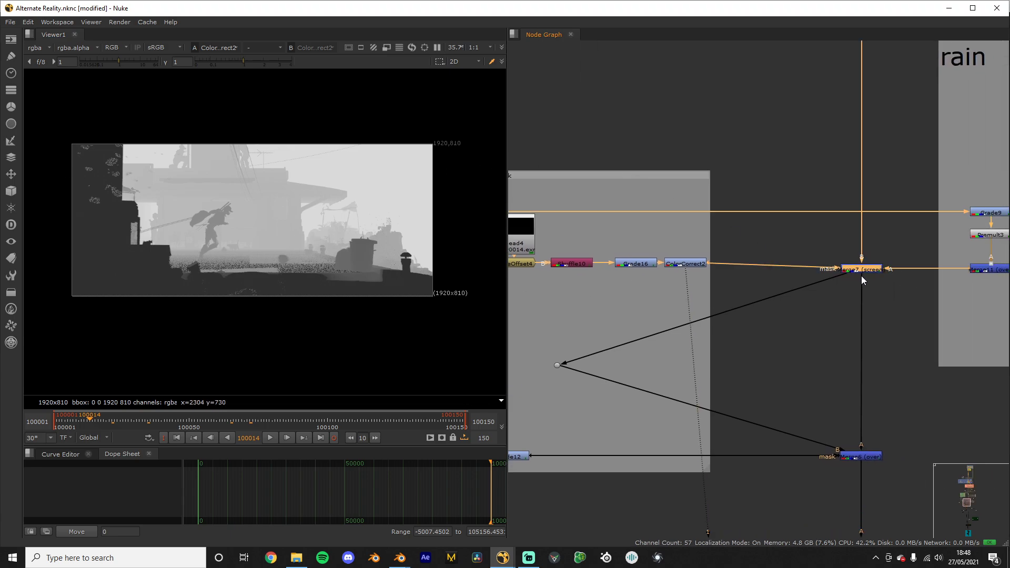
key(1)
scroll(624, 394, down, 1)
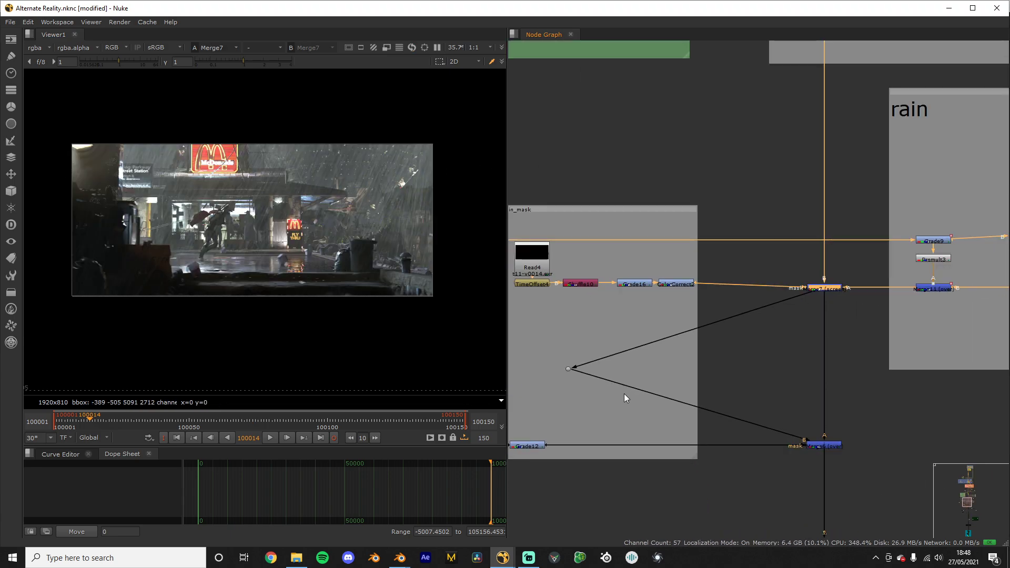
Step: Display Merge6, the node on the main pipe fed by the lower branch of the rain mask group
scroll(624, 394, down, 1)
middle_drag(624, 394, 621, 364)
scroll(807, 401, down, 3)
middle_drag(807, 401, 794, 288)
scroll(791, 289, up, 1)
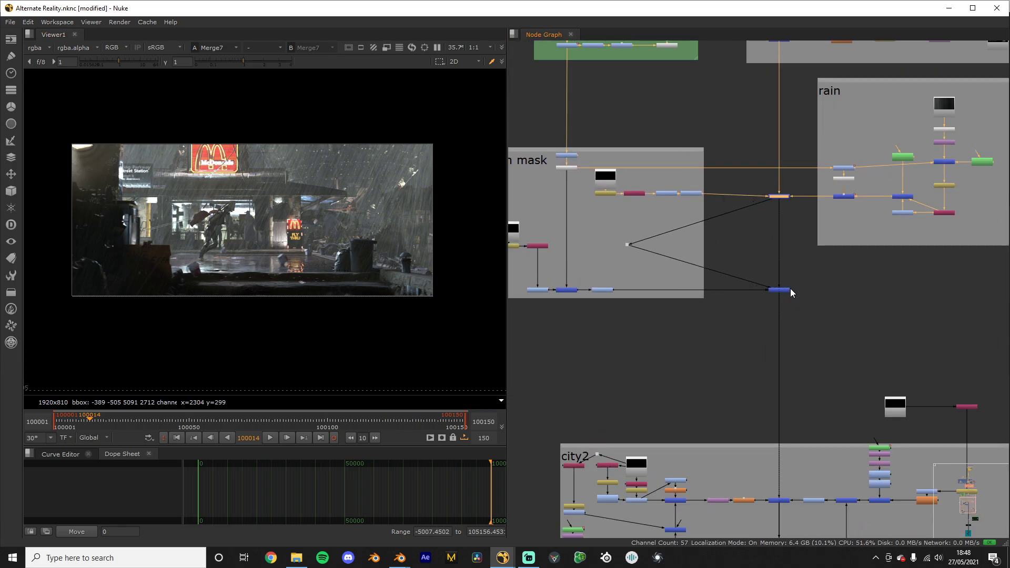
click(787, 291)
key(1)
scroll(734, 313, down, 1)
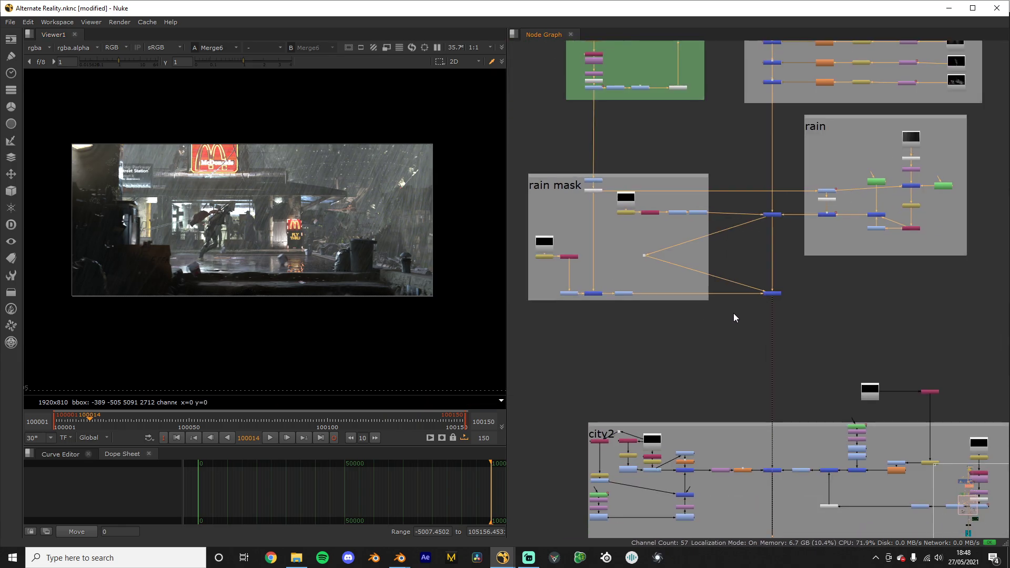
Step: Toggle Merge6 off and on around the Fly Thru sign and examine the rain across the wider composite
middle_drag(733, 314, 717, 235)
scroll(718, 235, up, 1)
scroll(217, 242, up, 1)
scroll(380, 235, up, 5)
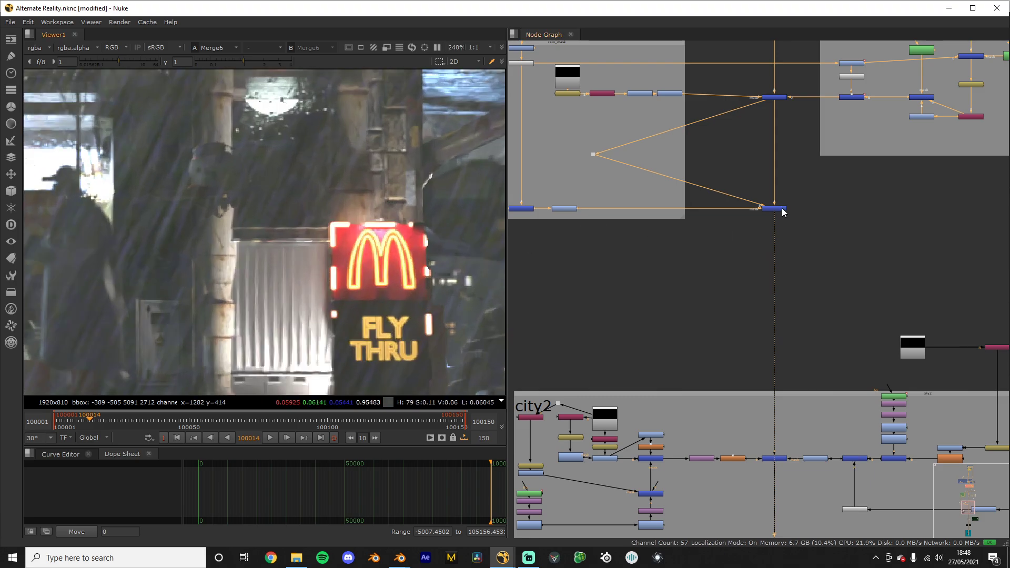
key(d)
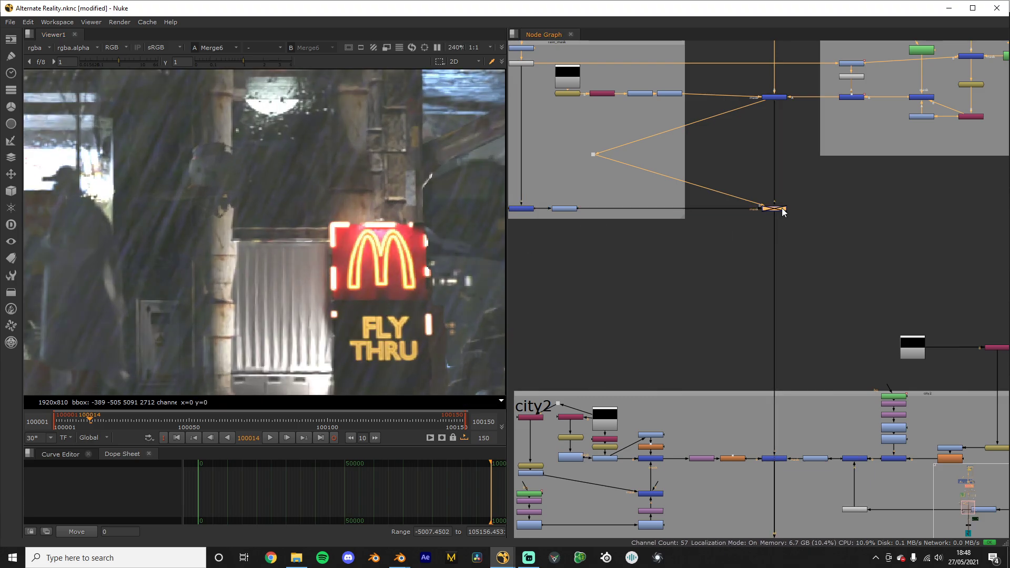
scroll(737, 258, down, 3)
scroll(771, 339, up, 2)
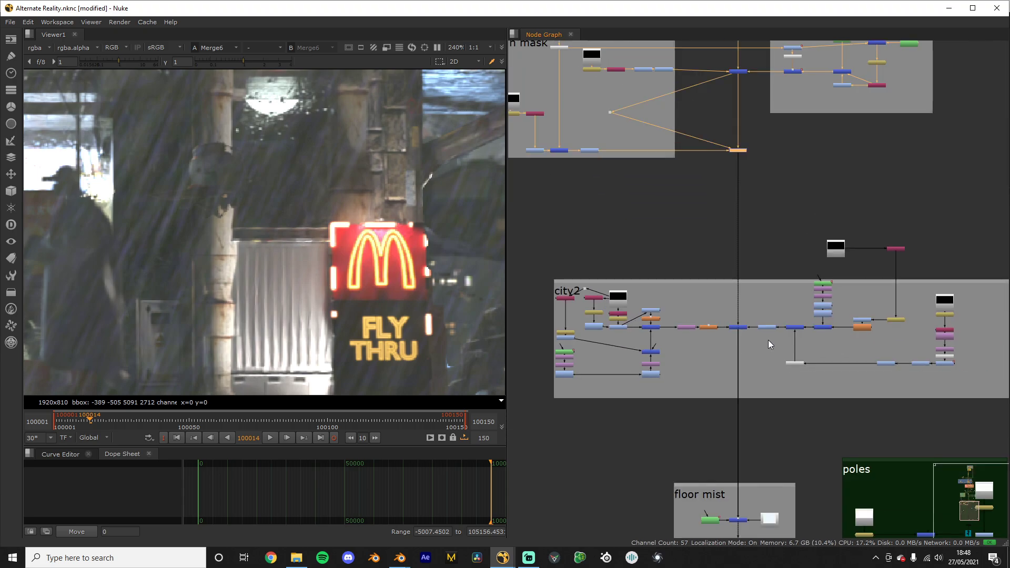
scroll(389, 255, down, 7)
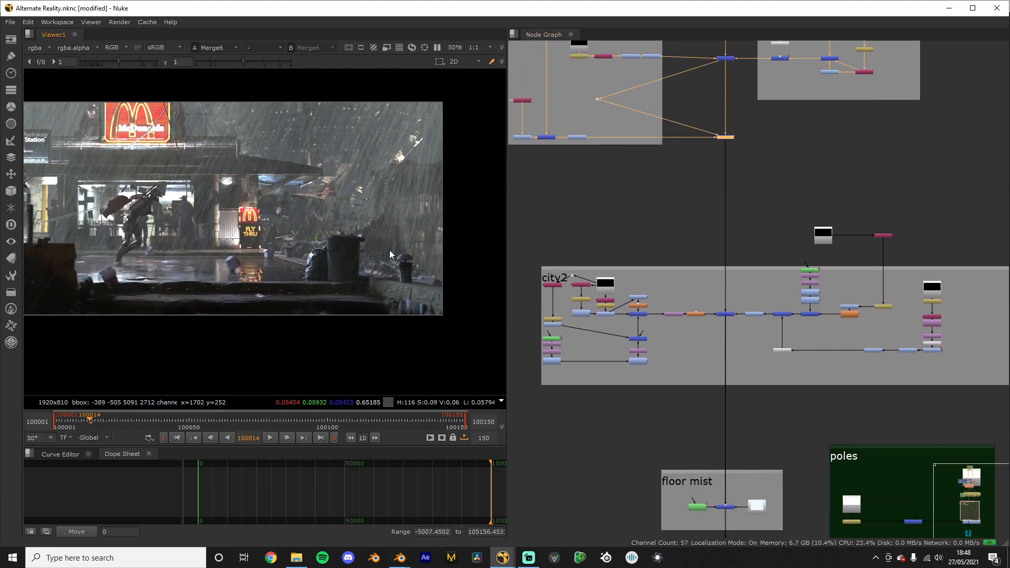
middle_drag(314, 281, 379, 288)
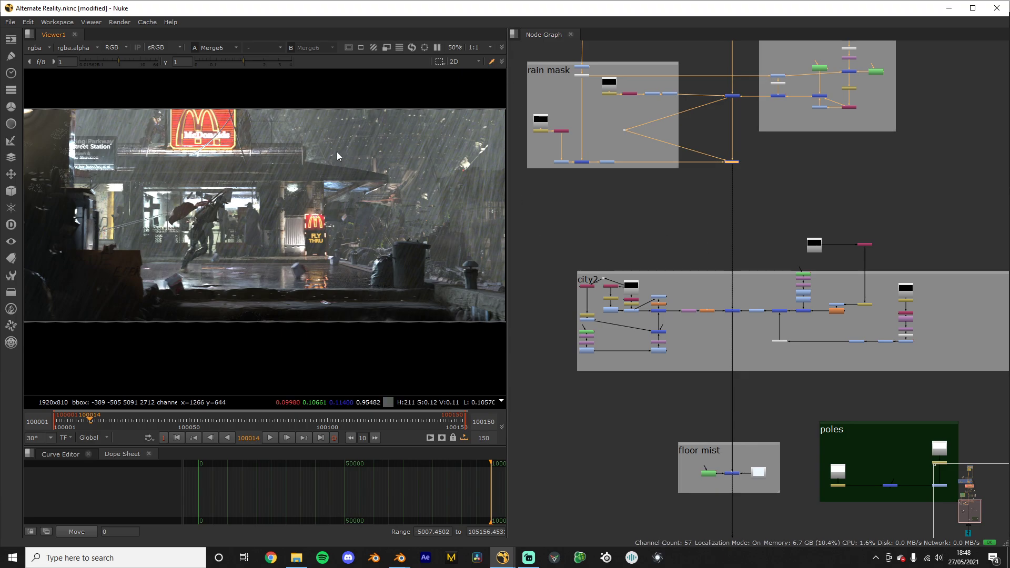
scroll(457, 143, down, 1)
scroll(457, 142, down, 1)
scroll(456, 142, up, 5)
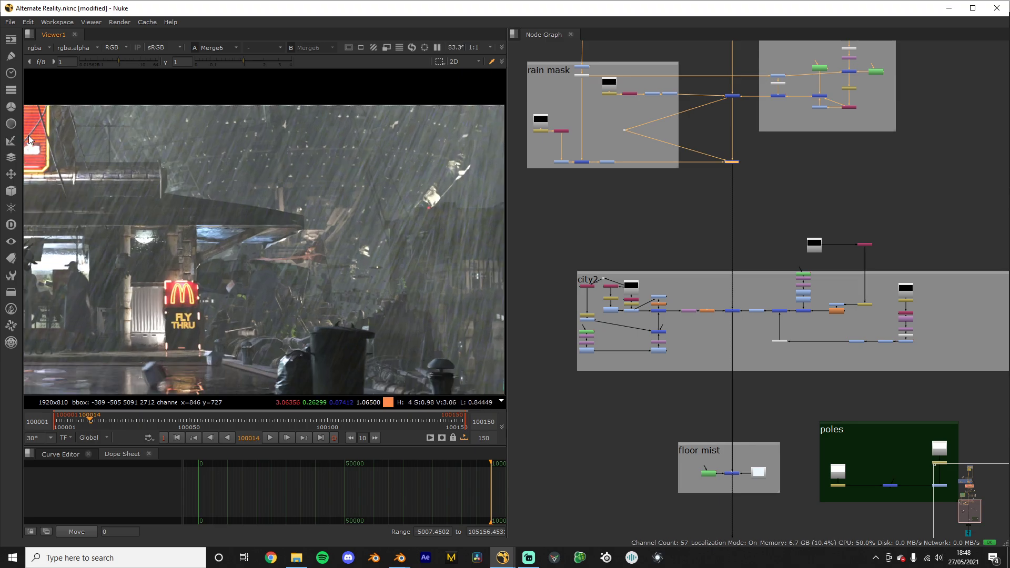
Step: Display the city2 group's Glow3 node to examine the city background with its flying cars
scroll(719, 287, up, 2)
click(719, 287)
scroll(538, 327, up, 2)
scroll(595, 315, down, 1)
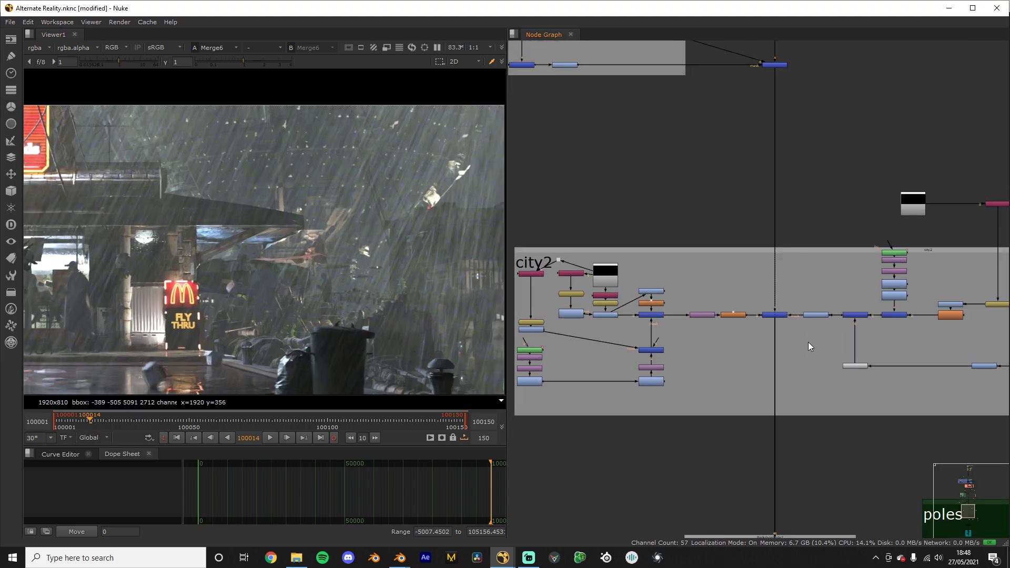
scroll(719, 368, up, 2)
middle_drag(570, 389, 670, 393)
scroll(718, 249, up, 1)
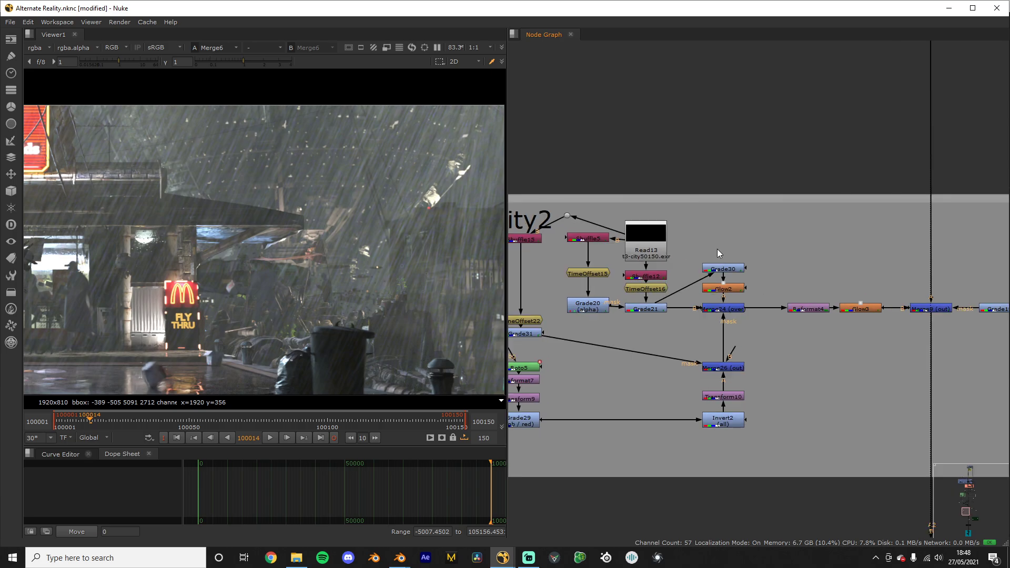
scroll(700, 305, down, 3)
scroll(790, 284, up, 3)
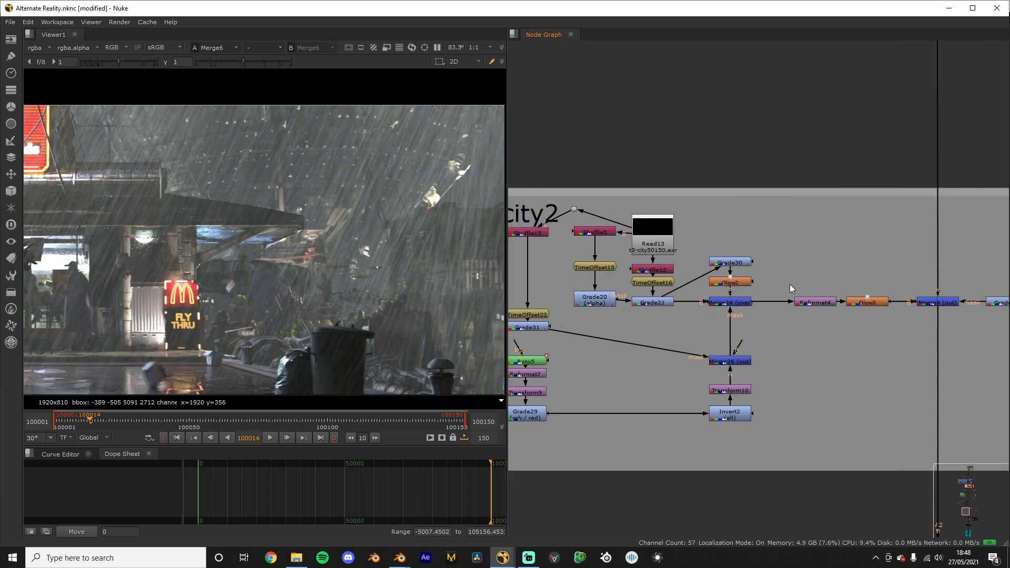
click(803, 309)
key(1)
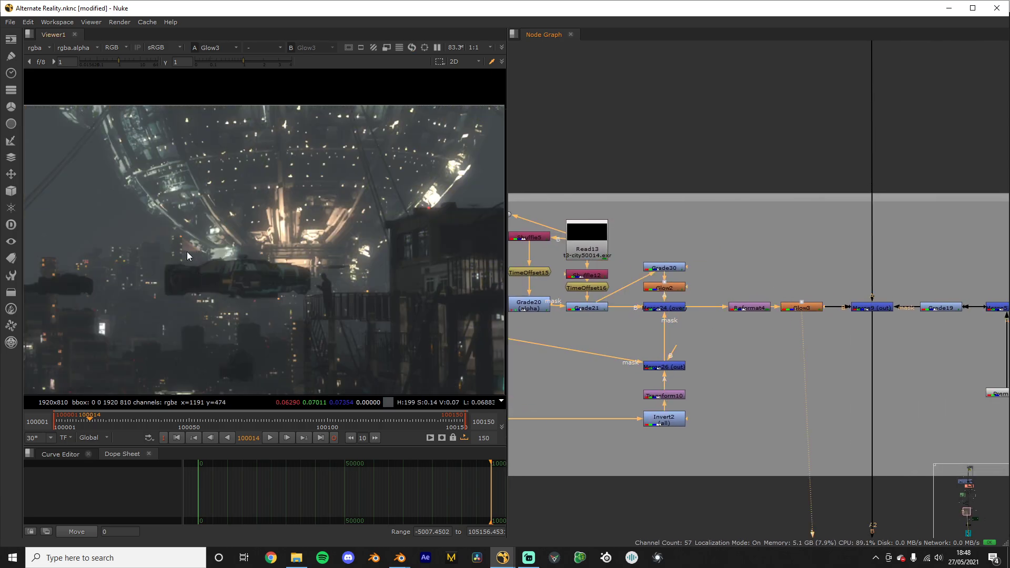
click(805, 308)
key(1)
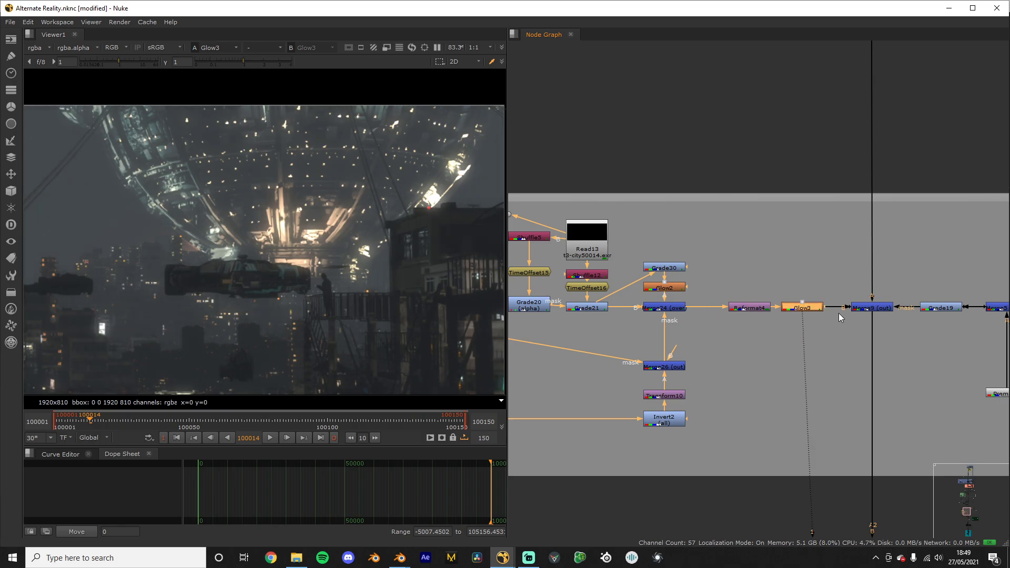
Step: Display the city2 group's Grade19 node to view the matte that masks the city
scroll(841, 317, down, 1)
middle_drag(989, 322, 789, 300)
click(691, 288)
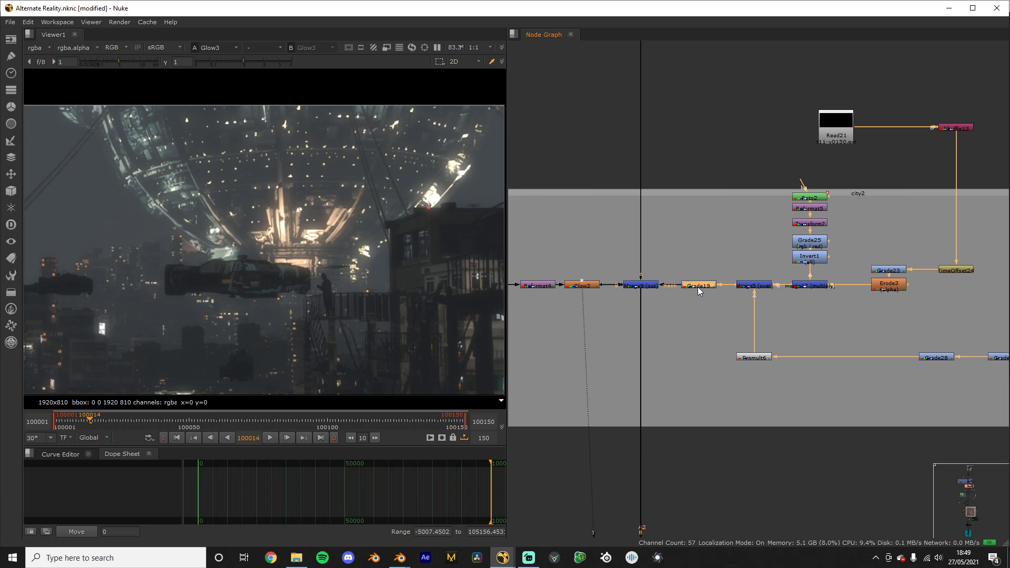
key(1)
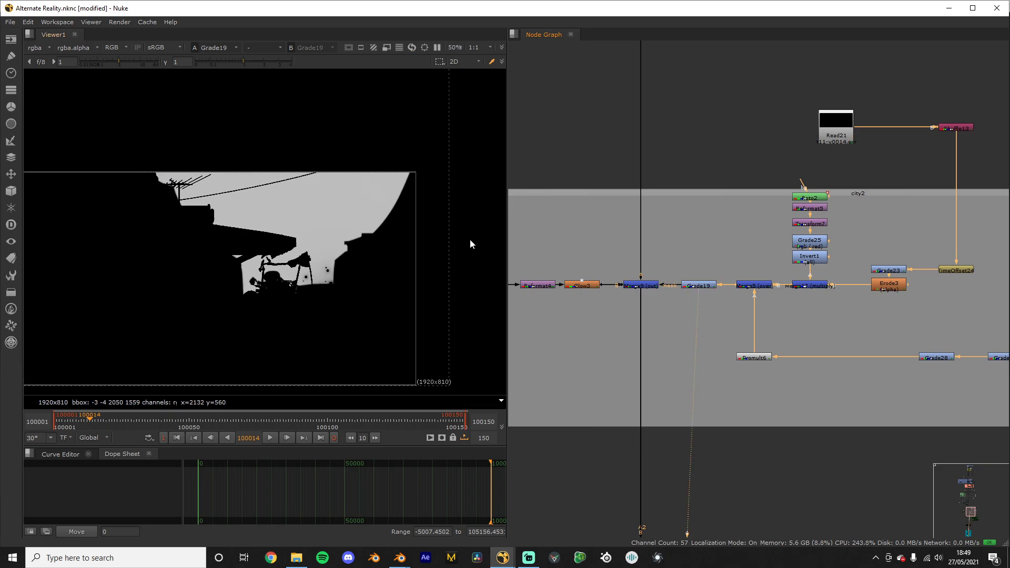
Step: Display Shuffle12 beneath the Read13 city render to view one of its passes
middle_drag(807, 332, 949, 340)
scroll(949, 340, up, 2)
scroll(842, 315, down, 3)
middle_drag(556, 309, 741, 296)
scroll(741, 297, up, 2)
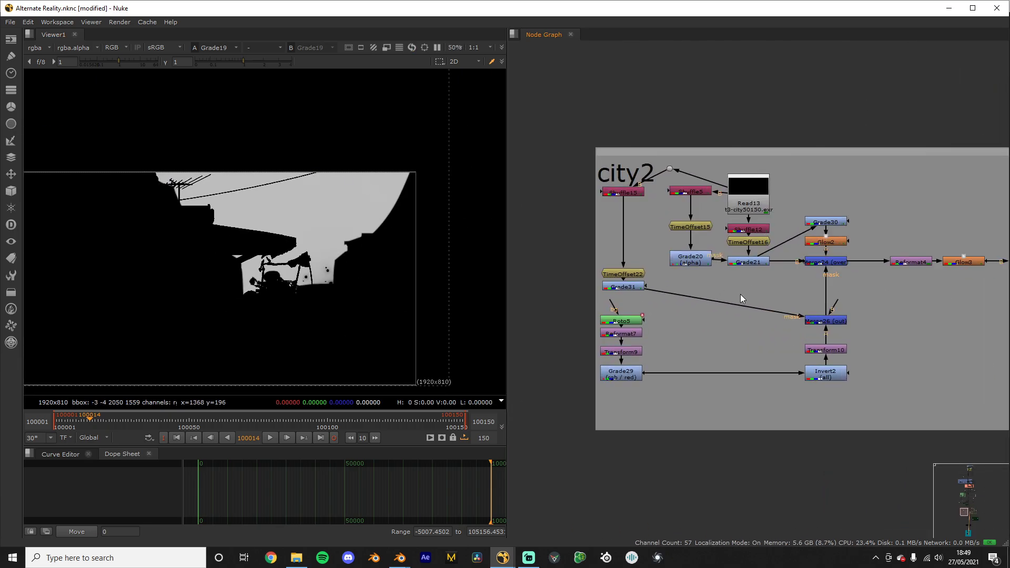
click(750, 230)
key(1)
Step: Step the viewer through the city2 group's TimeOffset16 and Merge24 nodes to follow the city build-up
click(752, 242)
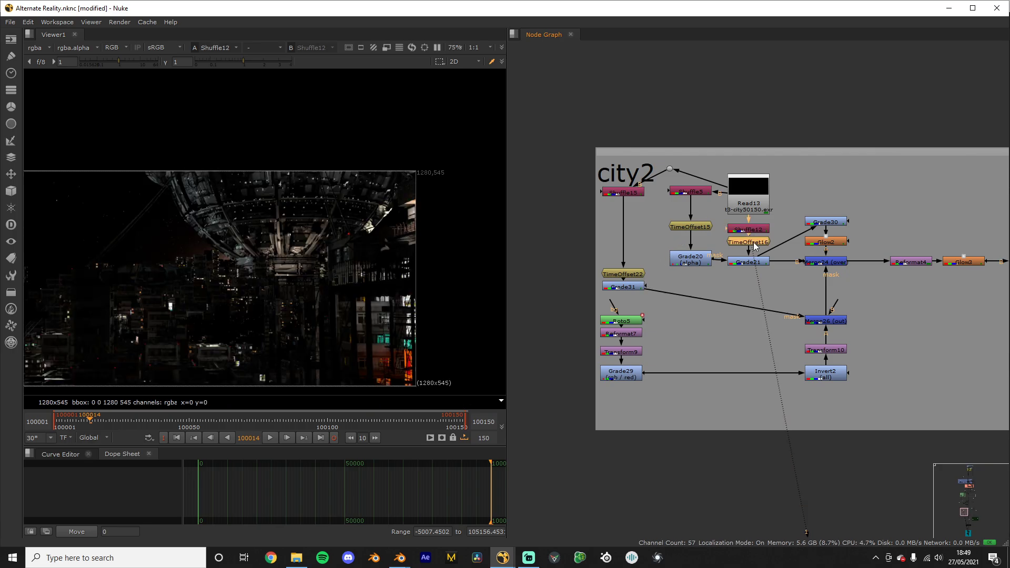
key(1)
key(1)
click(818, 263)
key(1)
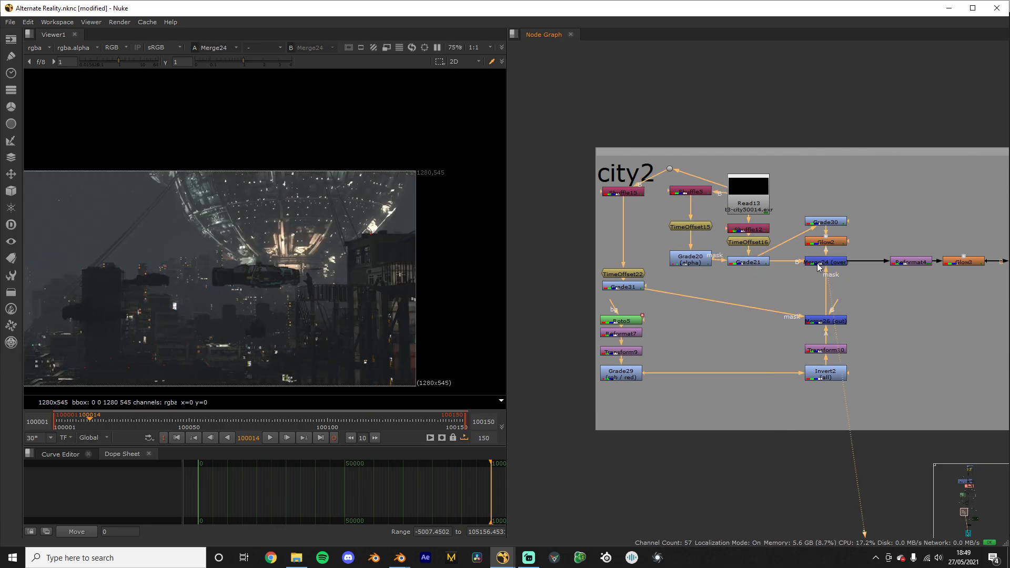
Step: Display Glow3 and the Merge9 out node to compare the city background with the full composite
middle_drag(811, 272, 579, 290)
click(739, 279)
click(788, 282)
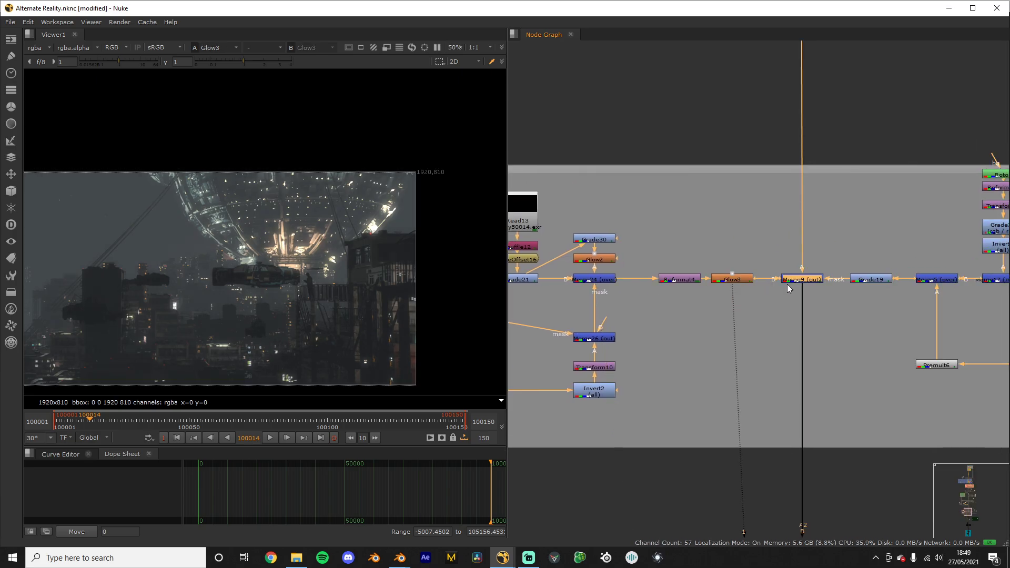
key(1)
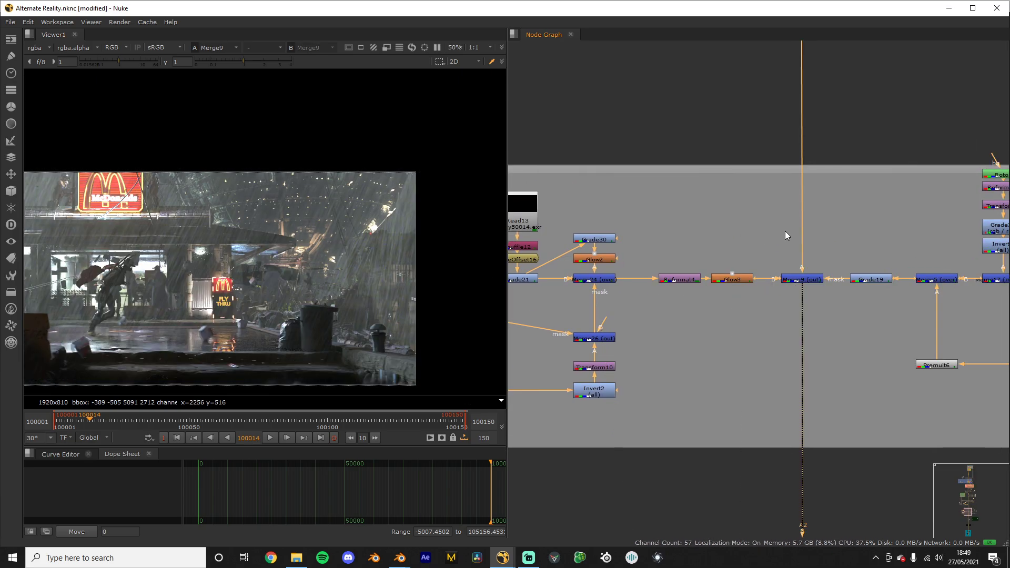
Step: Toggle Merge9 off and on repeatedly to compare the composite with and without the city merge
click(812, 281)
key(d)
key(d)
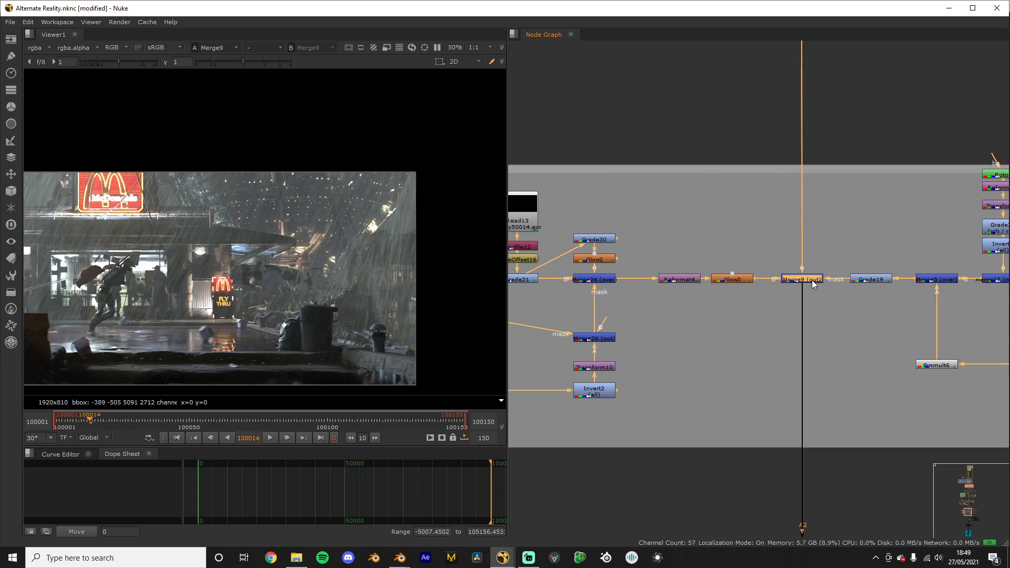
key(d)
key(d)
Step: Select Merge6 on the main pipe between the rain mask and city2 groups
scroll(762, 405, down, 4)
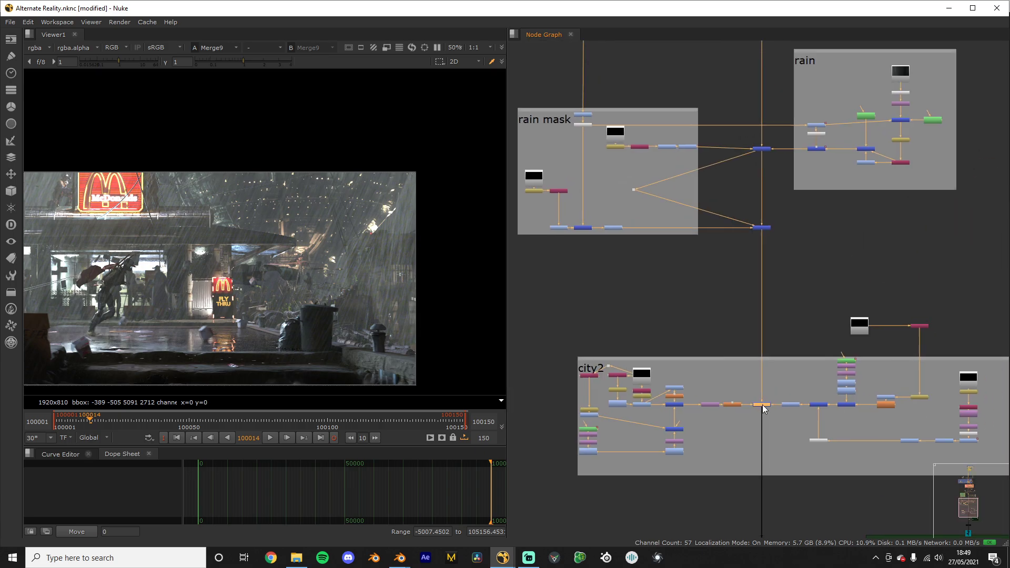
scroll(753, 240, up, 3)
click(762, 215)
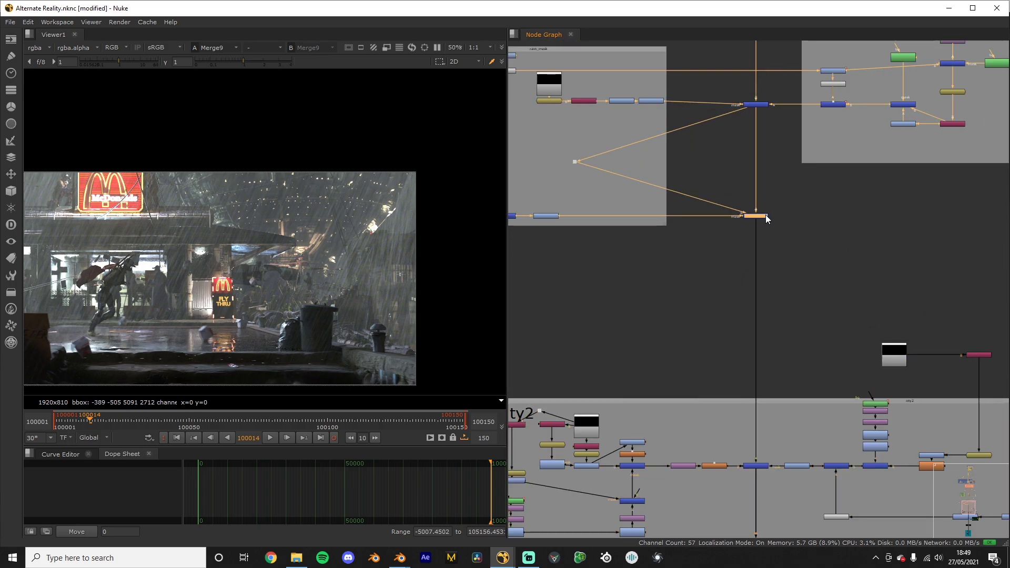
Step: Compare the composite before and after the city2 group by viewing the outputs of Merge6 and Merge9
key(1)
click(749, 316)
scroll(747, 320, up, 2)
middle_drag(747, 321, 763, 281)
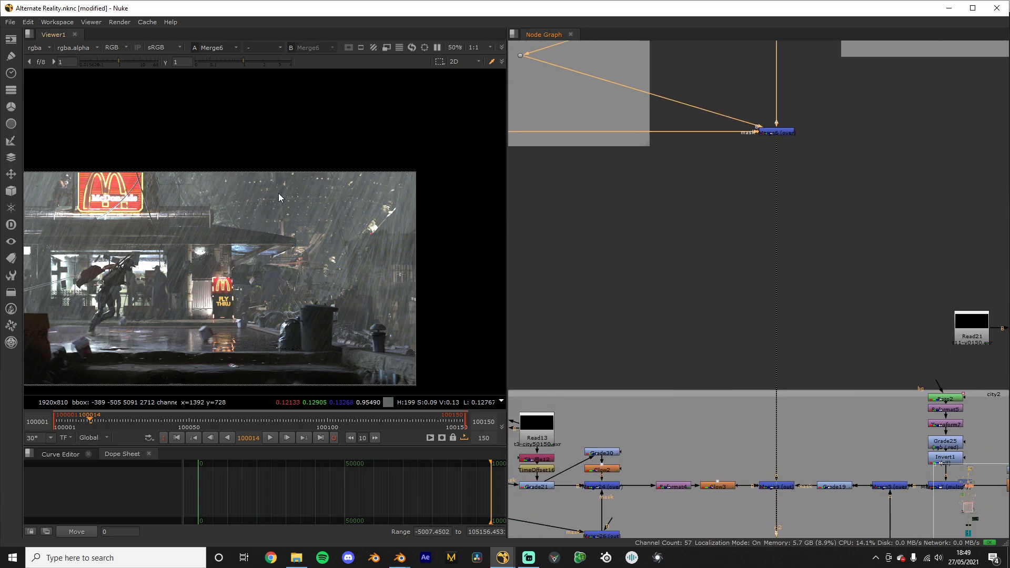
scroll(399, 249, up, 1)
middle_drag(886, 537, 823, 335)
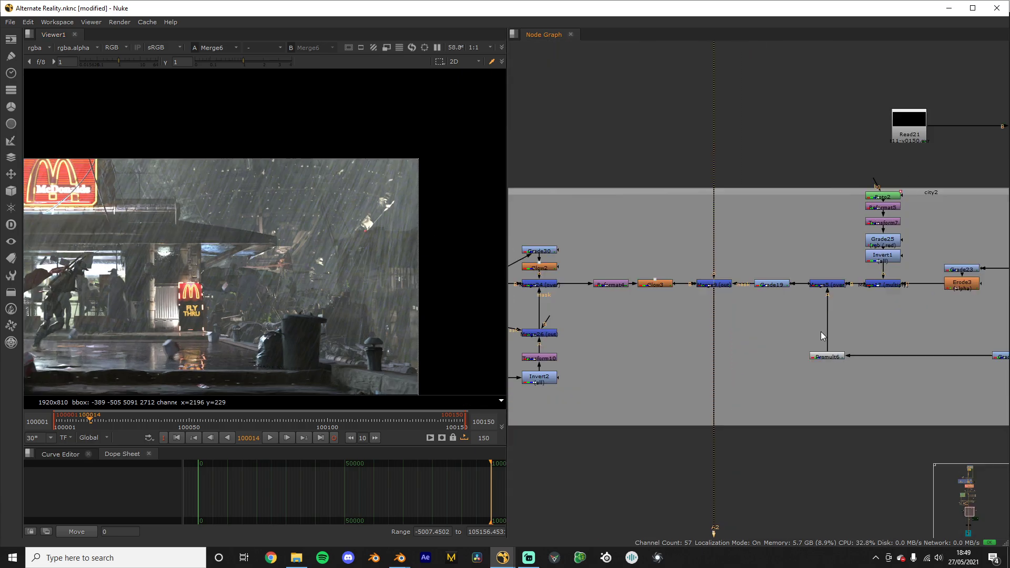
click(714, 285)
key(1)
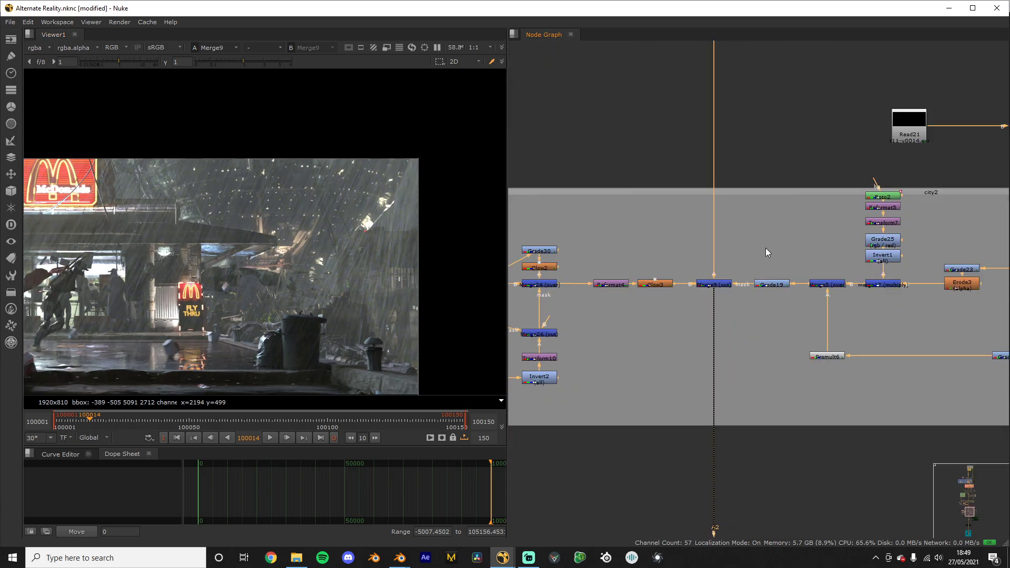
Step: Display the output of Merge19, the screen merge in the floor mist group, in the viewer
scroll(768, 252, down, 5)
middle_drag(769, 261, 768, 202)
scroll(657, 207, up, 2)
middle_drag(657, 207, 583, 187)
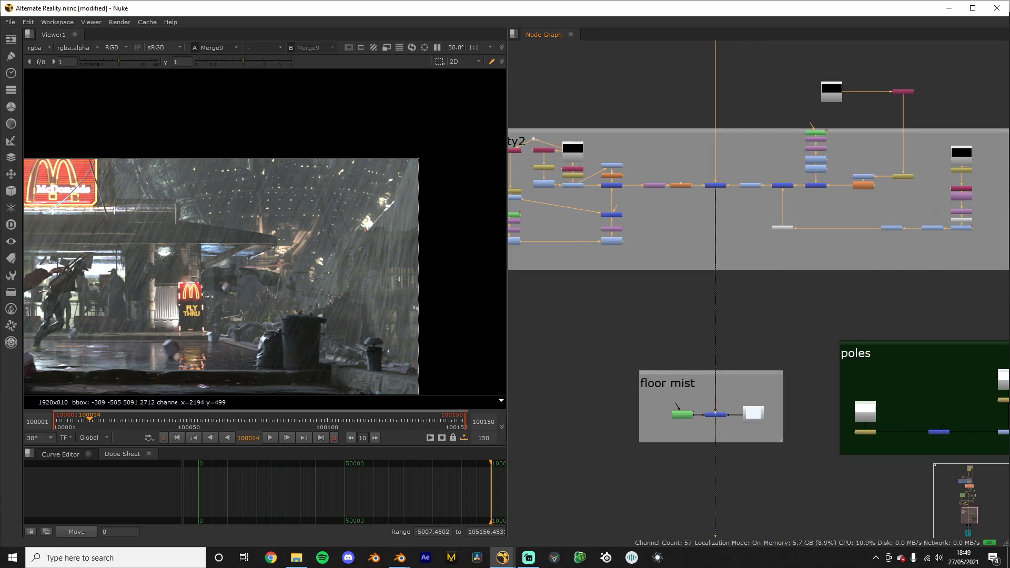
middle_drag(817, 437, 753, 337)
scroll(755, 335, up, 1)
scroll(205, 267, down, 1)
middle_drag(205, 267, 311, 219)
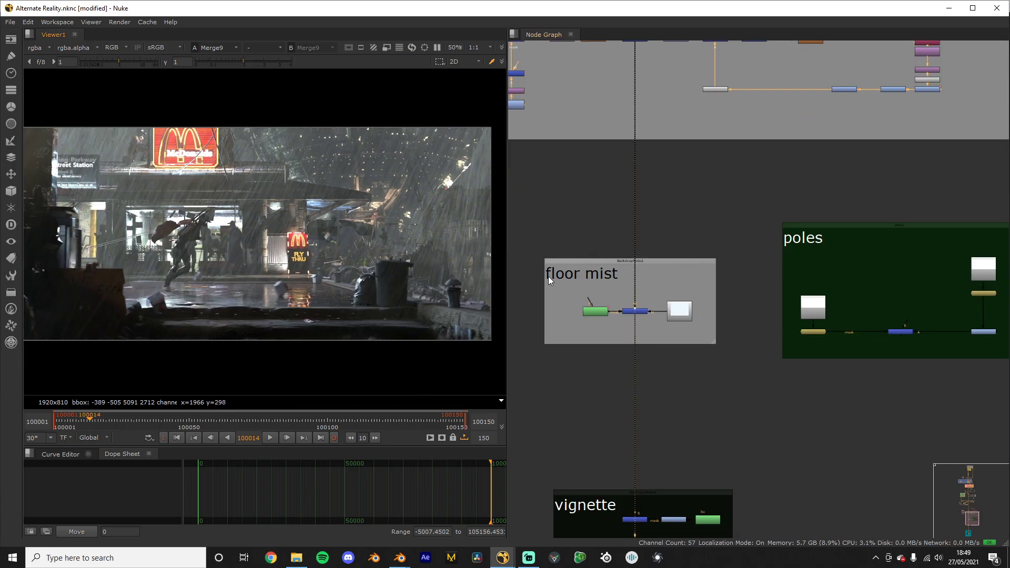
scroll(657, 320, up, 4)
click(671, 320)
key(1)
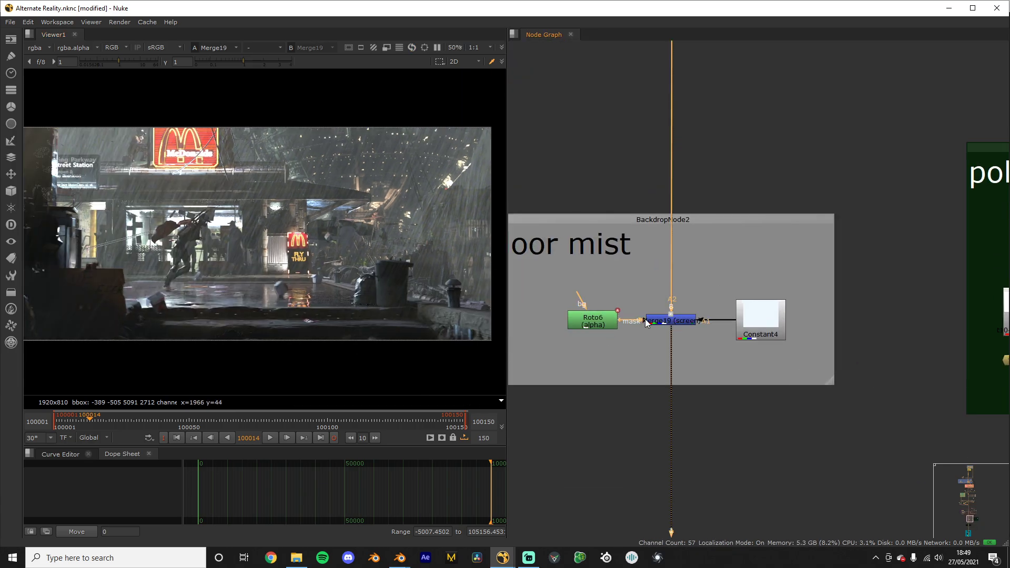
Step: Inspect the color settings of Constant4 in the floor mist group and view its output
double_click(761, 318)
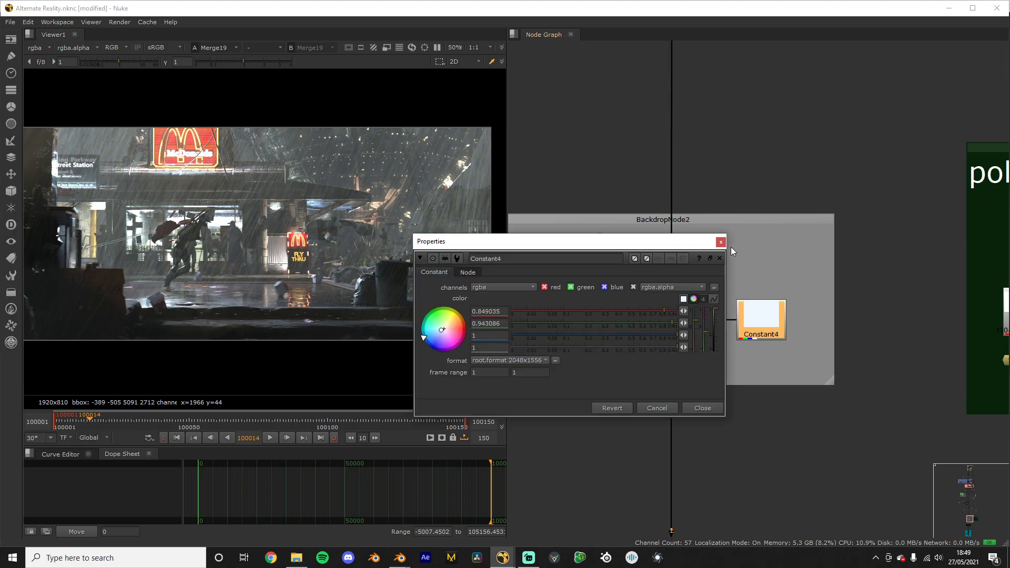
click(721, 242)
key(1)
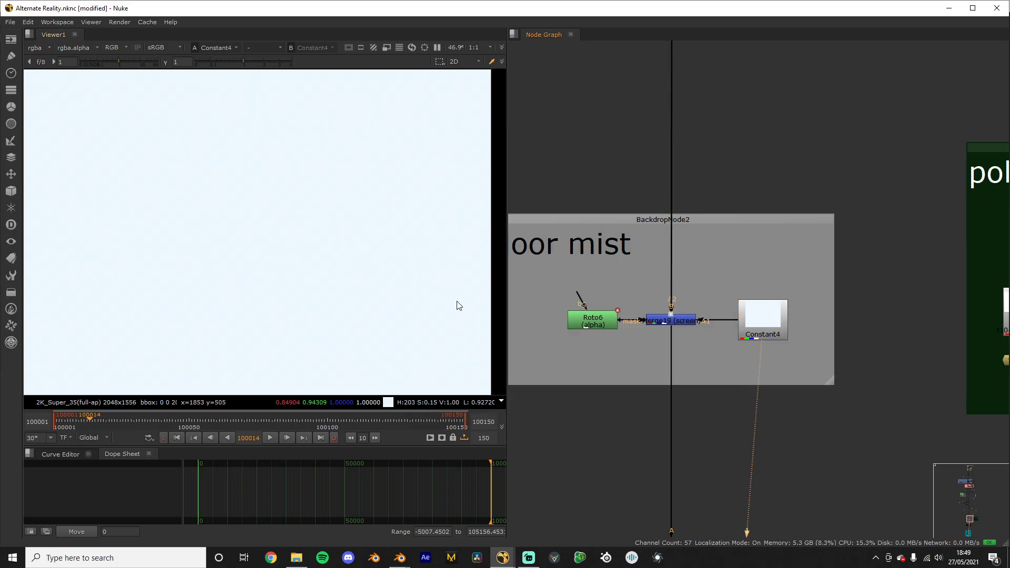
Step: View the output of Roto6, the mask input of the floor mist merge, with its full frame visible
click(595, 324)
key(1)
scroll(220, 291, down, 5)
middle_drag(273, 276, 311, 269)
click(578, 327)
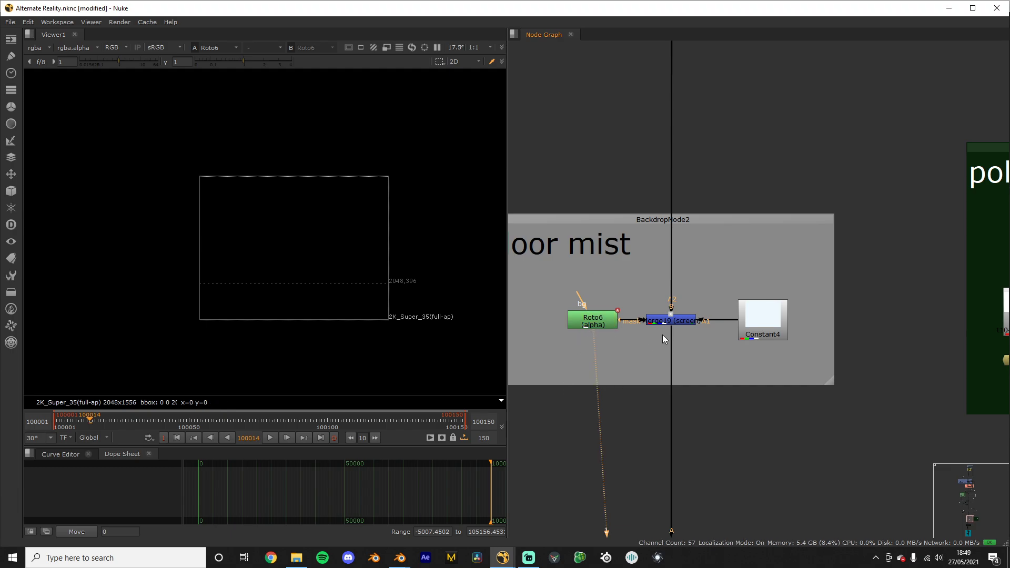
Step: Return the viewer to Merge19 and briefly inspect the Roto6 properties
click(661, 324)
key(1)
double_click(573, 321)
drag(316, 219, 498, 221)
click(731, 218)
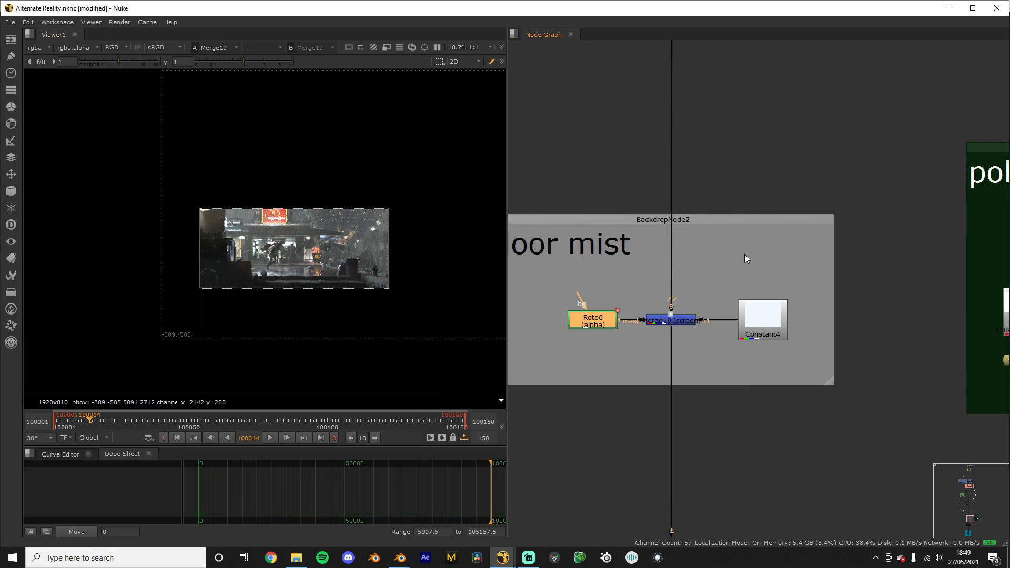
Step: Examine the poles group by viewing Merge12 and the TimeOffset8 node fed by Read7
scroll(700, 268, down, 3)
scroll(587, 309, up, 5)
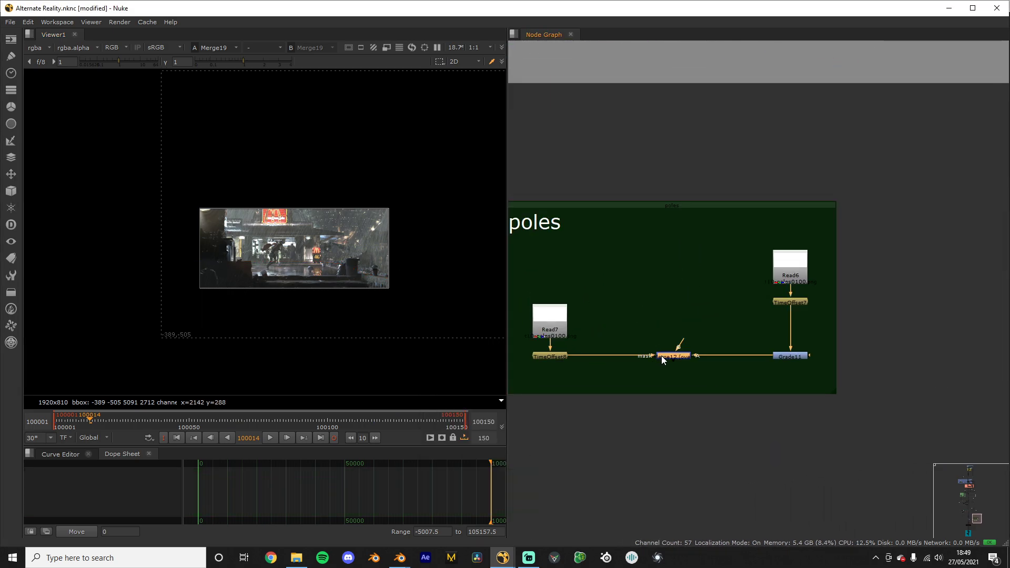
key(1)
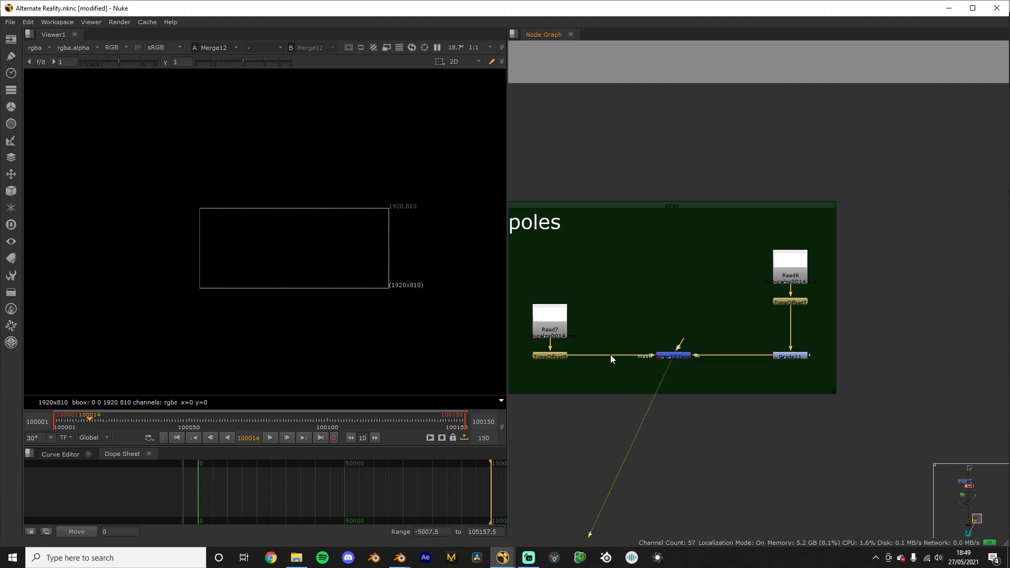
click(551, 356)
key(1)
scroll(355, 286, up, 3)
scroll(547, 314, down, 2)
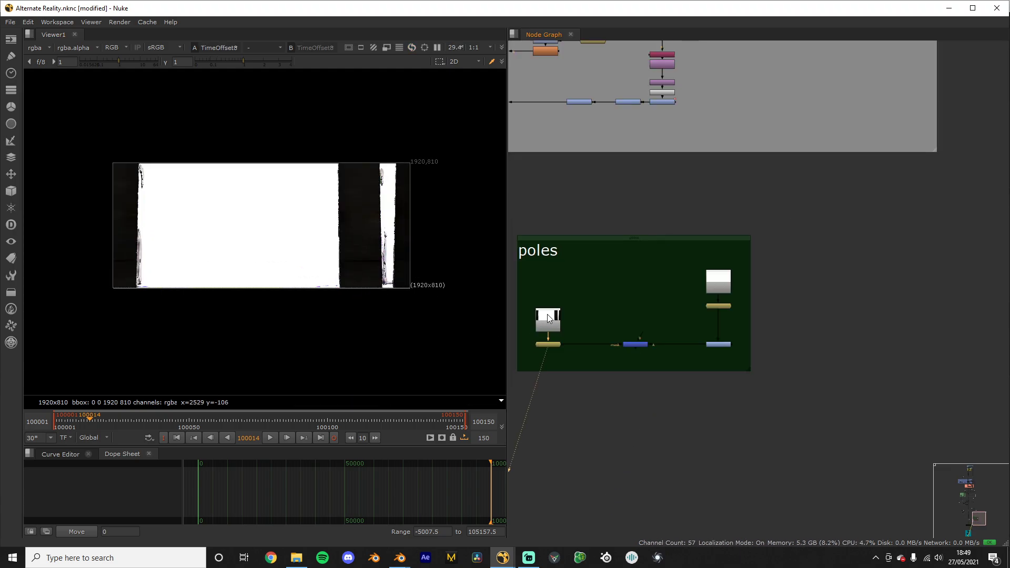
Step: View Merge19 again and examine the frame's dark foreground edge before the vignette is applied
middle_drag(547, 314, 781, 256)
click(605, 267)
key(1)
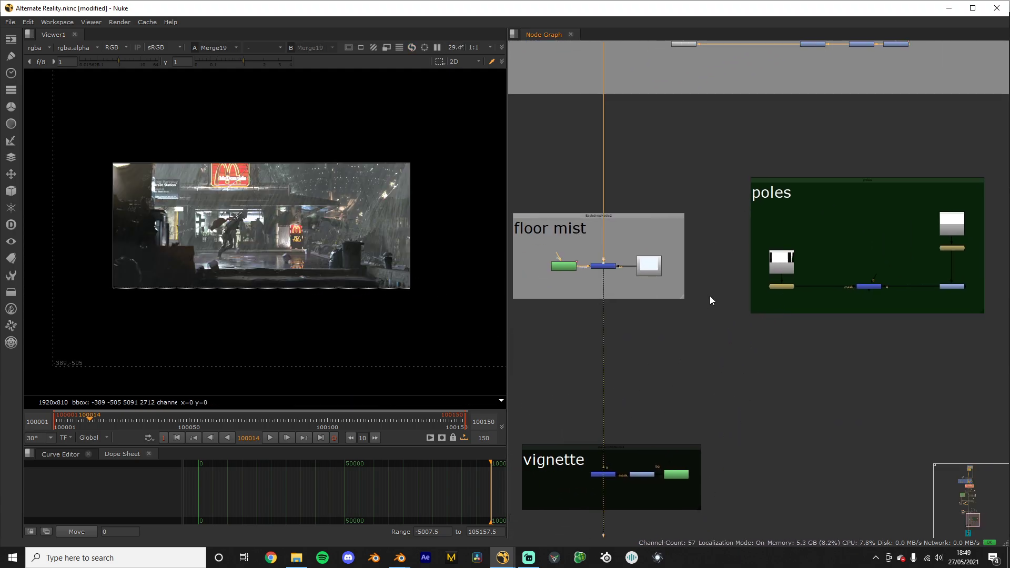
middle_drag(587, 436, 664, 295)
scroll(81, 255, up, 3)
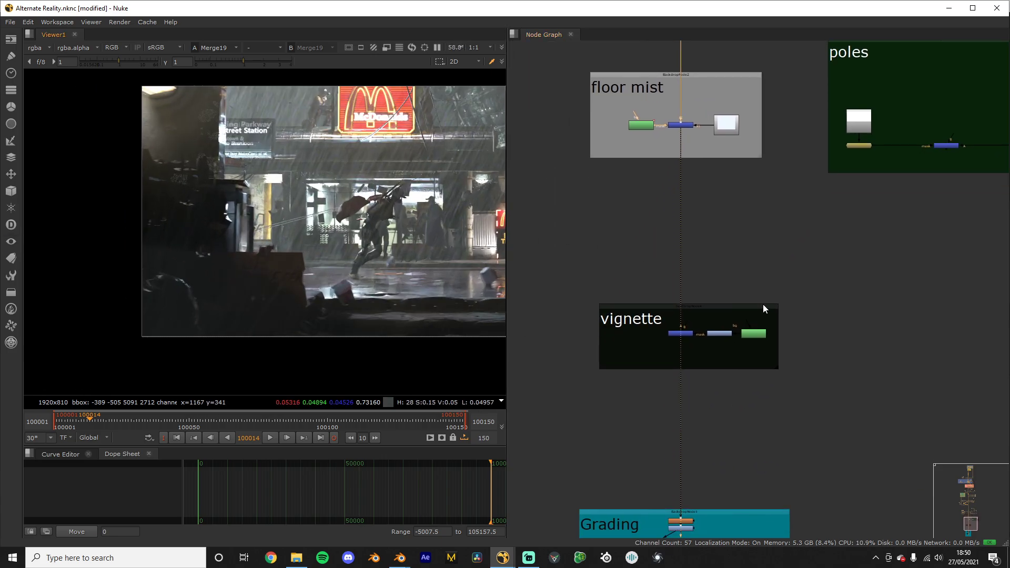
scroll(260, 235, up, 1)
scroll(238, 311, down, 2)
middle_drag(214, 308, 165, 292)
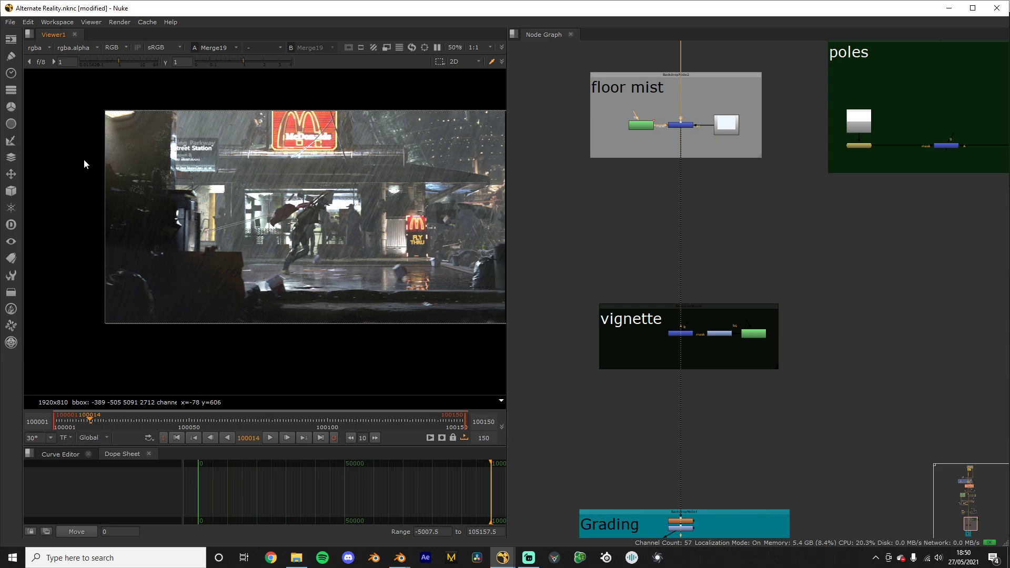
Step: View the output of Merge28 in the vignette group and check the whole frame
scroll(731, 409, up, 3)
click(636, 262)
key(1)
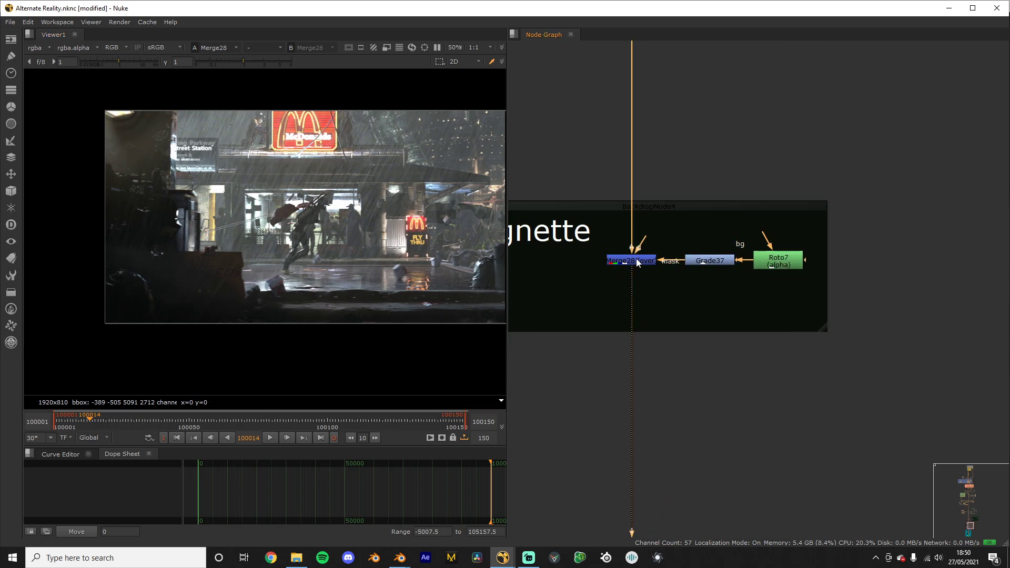
scroll(196, 270, down, 1)
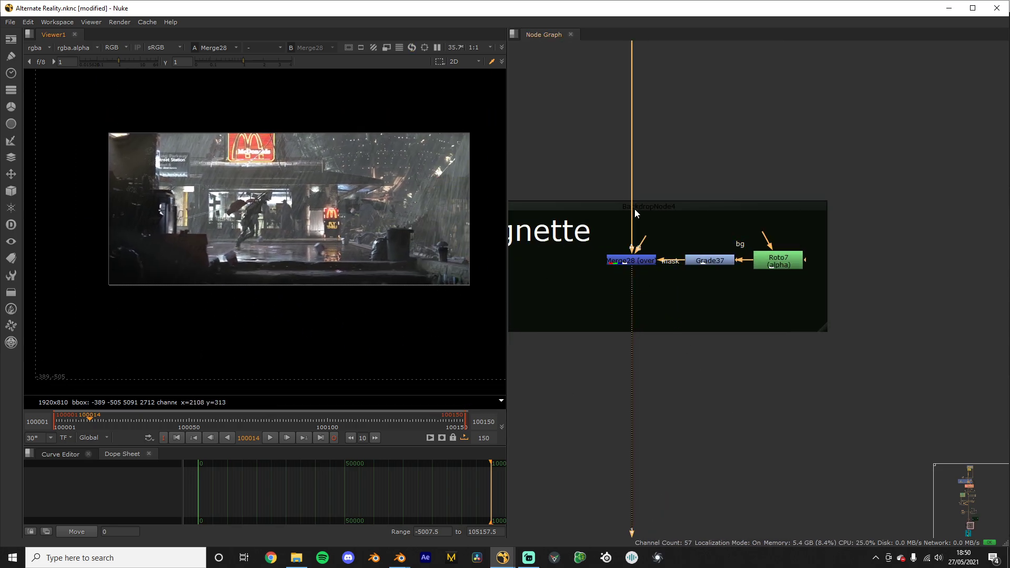
Step: Look over the Grading group's nodes and display the output of Glow1
scroll(730, 291, down, 2)
middle_drag(728, 287, 787, 152)
scroll(714, 422, up, 3)
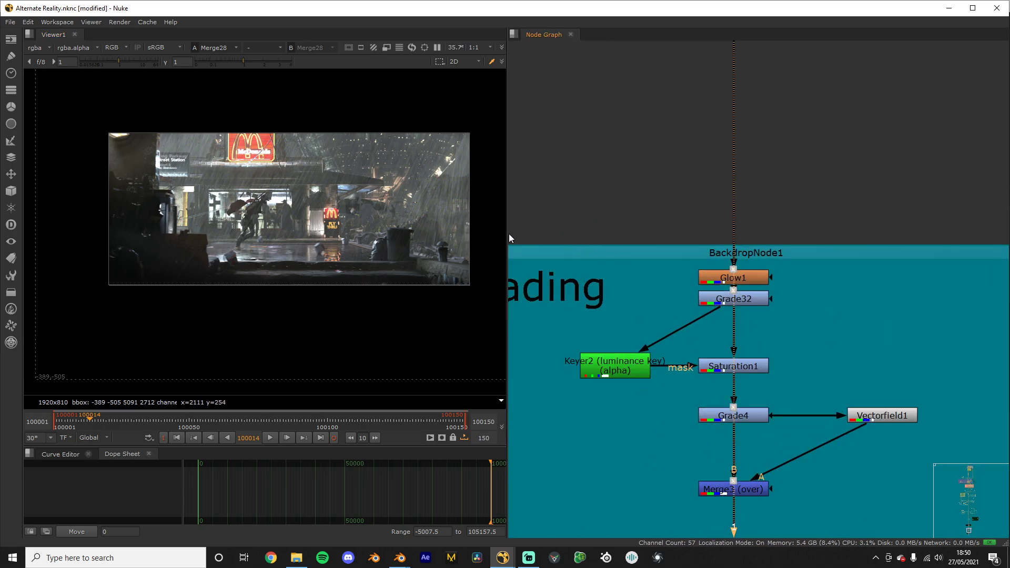
scroll(742, 370, down, 4)
middle_drag(762, 375, 760, 187)
scroll(761, 193, up, 3)
middle_drag(721, 121, 745, 294)
scroll(773, 293, up, 3)
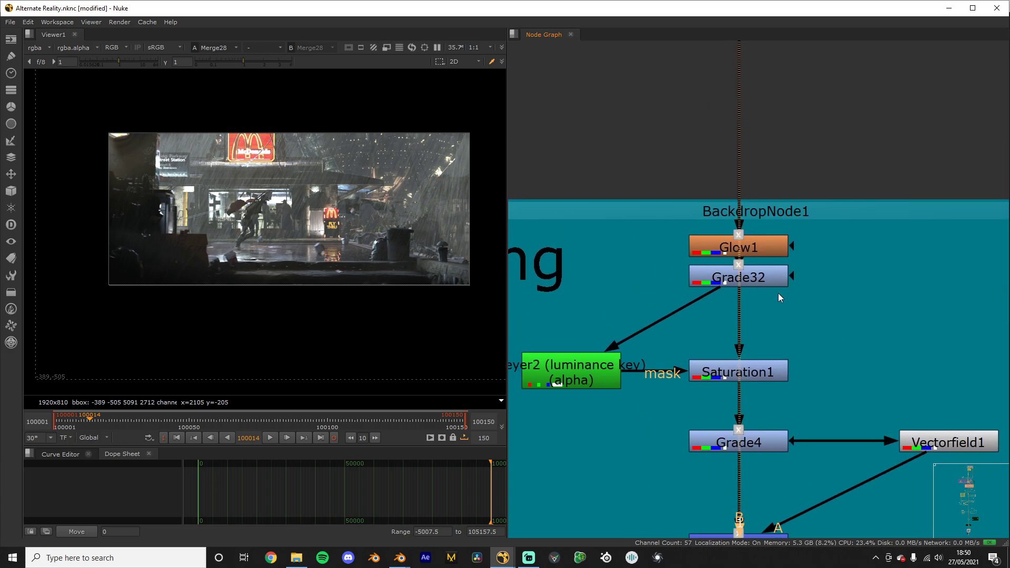
scroll(780, 298, up, 2)
click(753, 226)
key(1)
scroll(245, 226, up, 1)
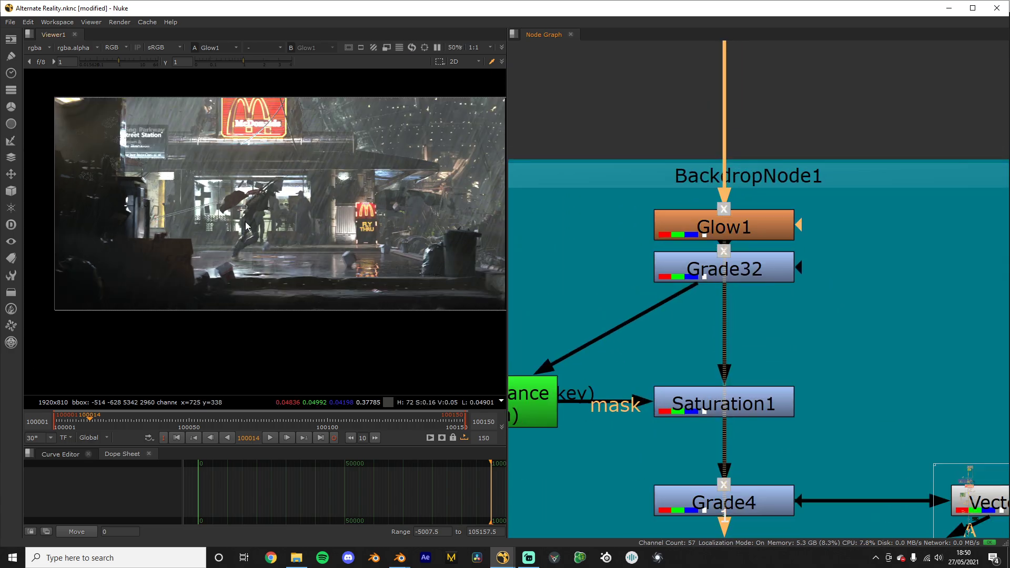
Step: Toggle Glow1 off and on repeatedly to compare the image with and without the glow, including close up on the running figure
click(761, 233)
key(d)
key(d)
key(d)
key(d)
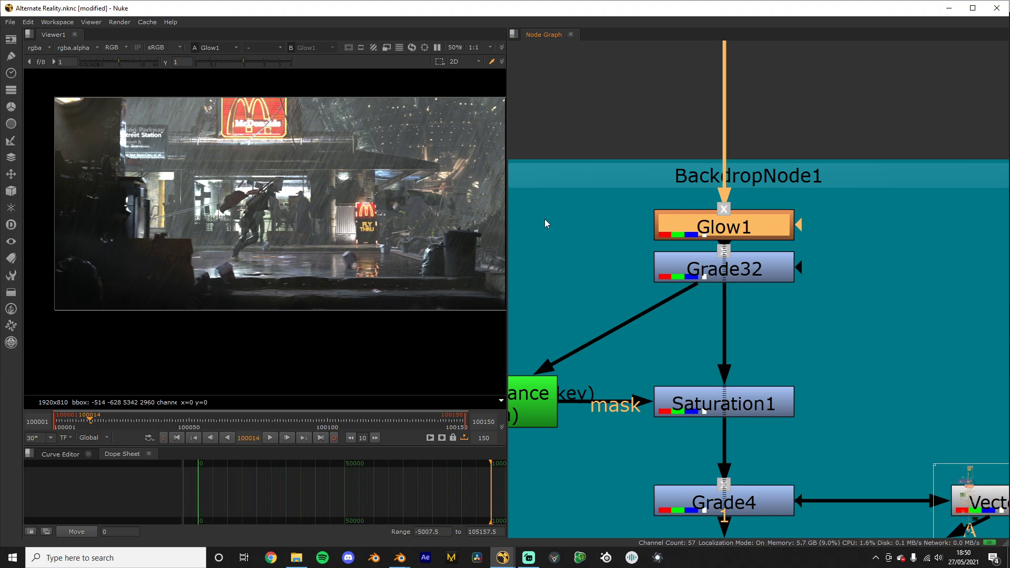
scroll(259, 182, up, 5)
key(d)
key(d)
scroll(453, 234, up, 3)
key(d)
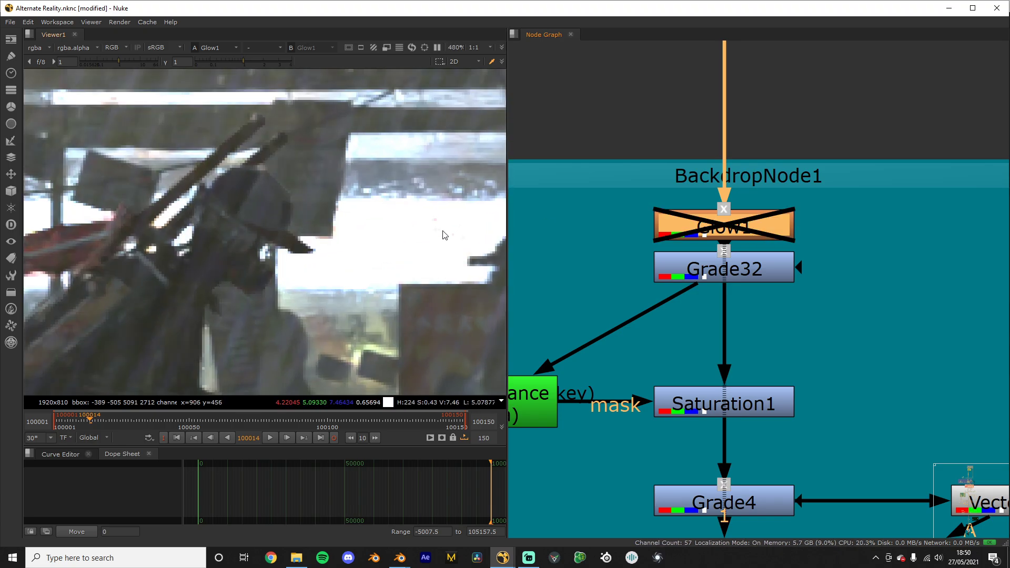
key(d)
key(d)
key(d)
key(d)
key(d)
key(d)
key(d)
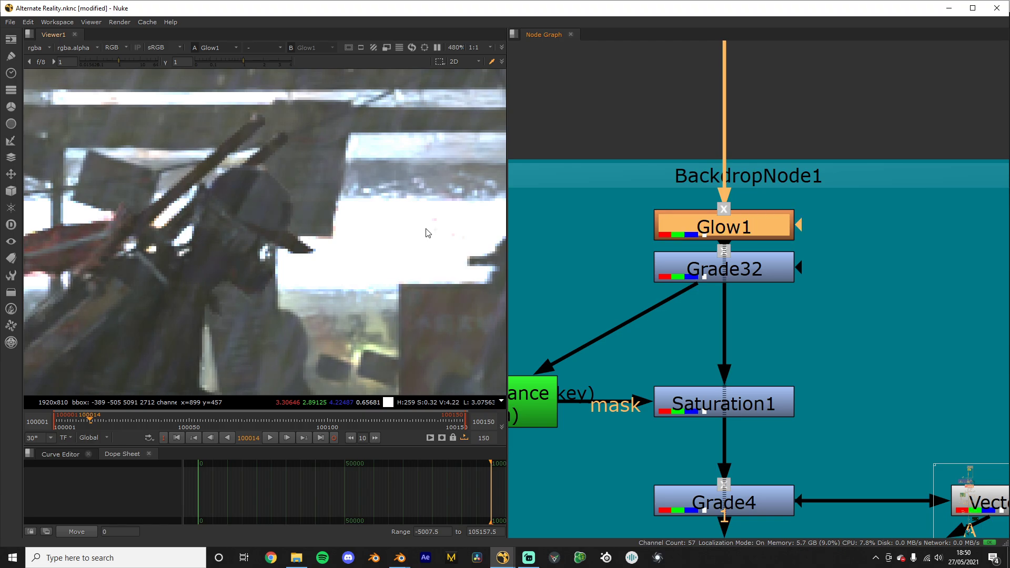
key(d)
key(d)
Step: Send Grade32 to the viewer and check the image across the full frame
click(673, 273)
key(1)
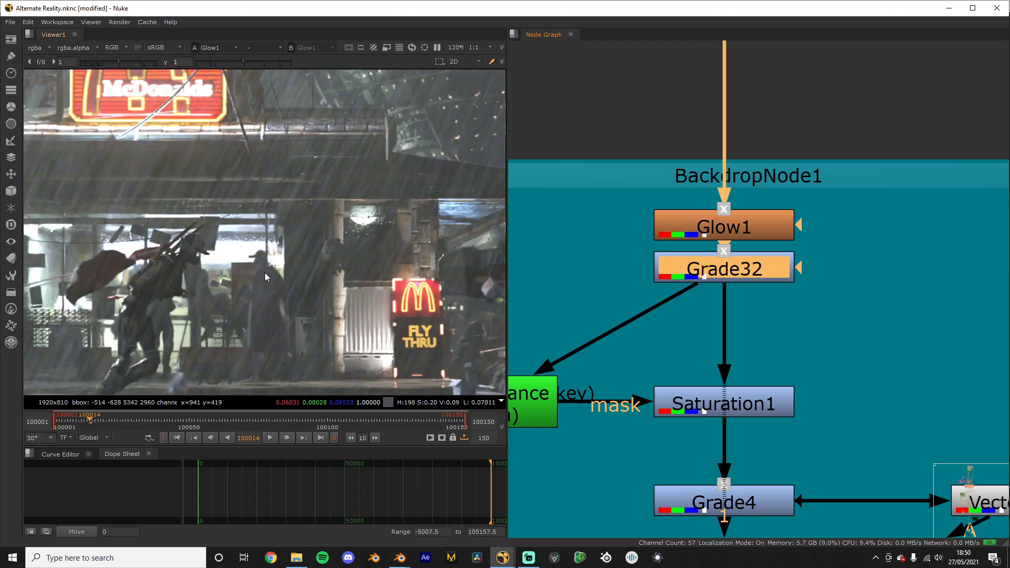
click(330, 184)
scroll(329, 187, down, 3)
scroll(711, 200, up, 1)
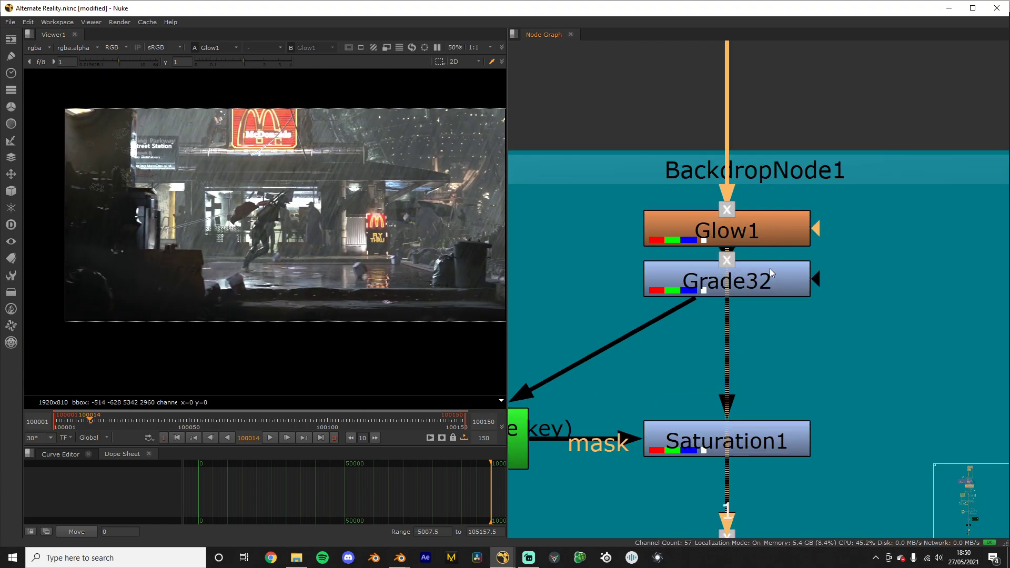
Step: Compare the outputs of Glow1 and Grade32, examining the blacks in the dark foreground
click(756, 242)
key(1)
scroll(297, 218, up, 4)
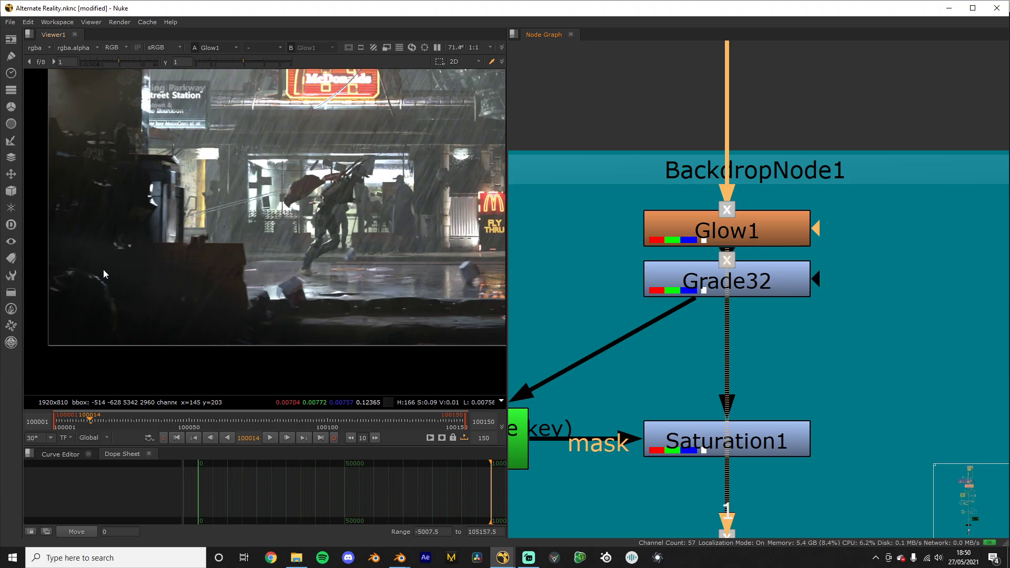
scroll(331, 213, up, 3)
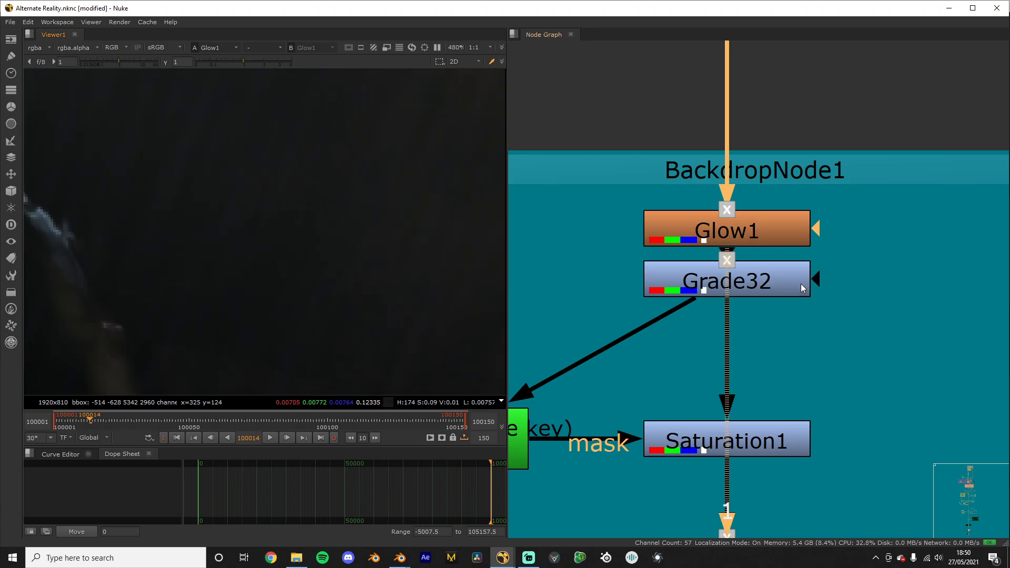
click(801, 283)
key(1)
scroll(343, 235, down, 7)
scroll(729, 343, down, 3)
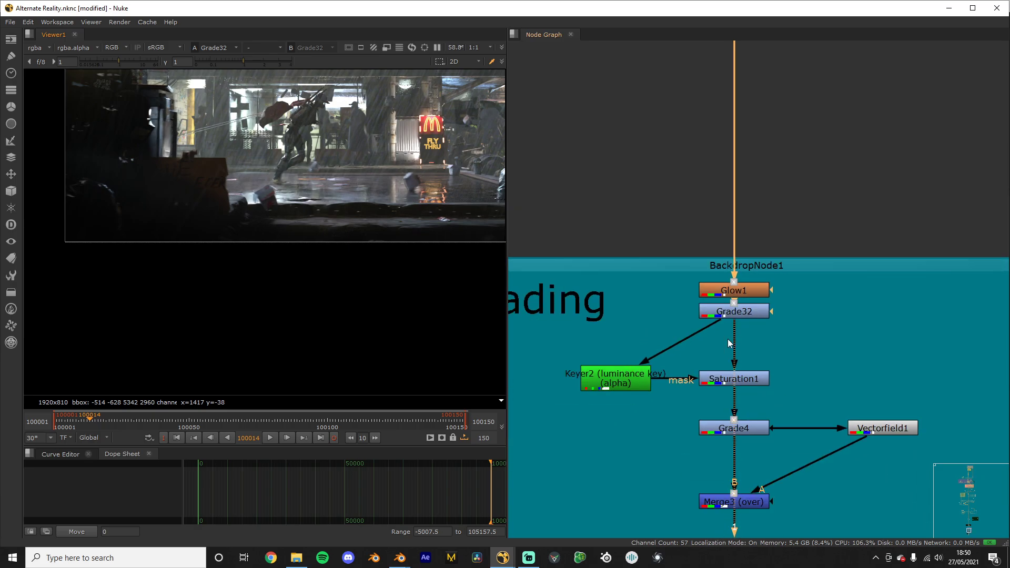
middle_drag(729, 339, 743, 292)
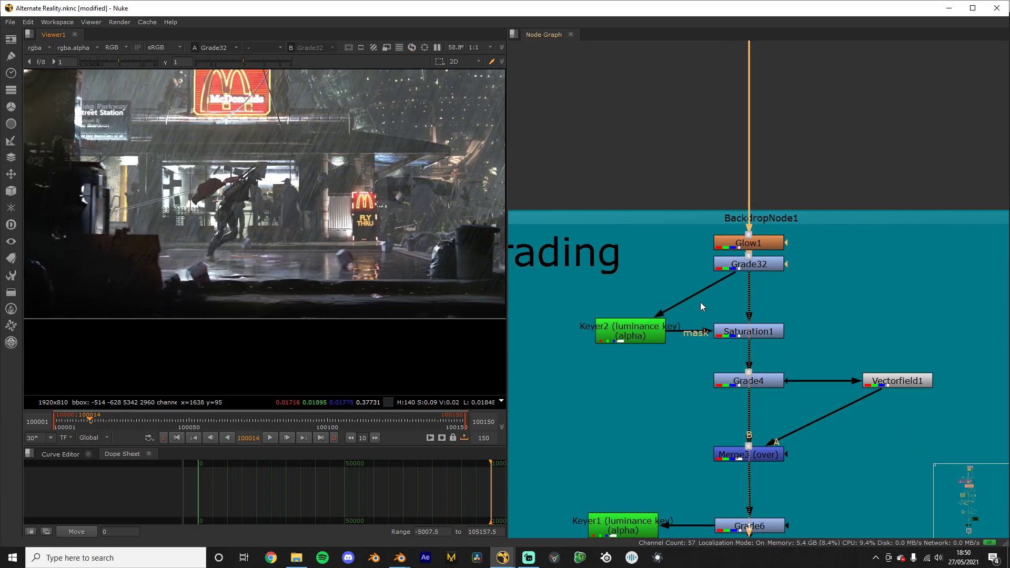
Step: Inspect the luminance key range in the Keyer2 properties and display Keyer2 in the viewer
double_click(625, 338)
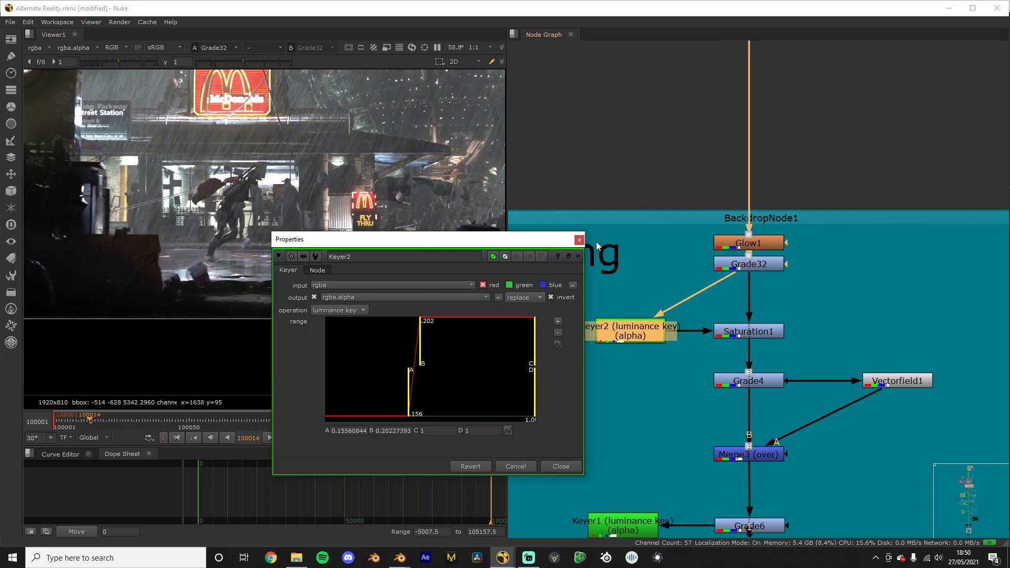
click(631, 335)
key(1)
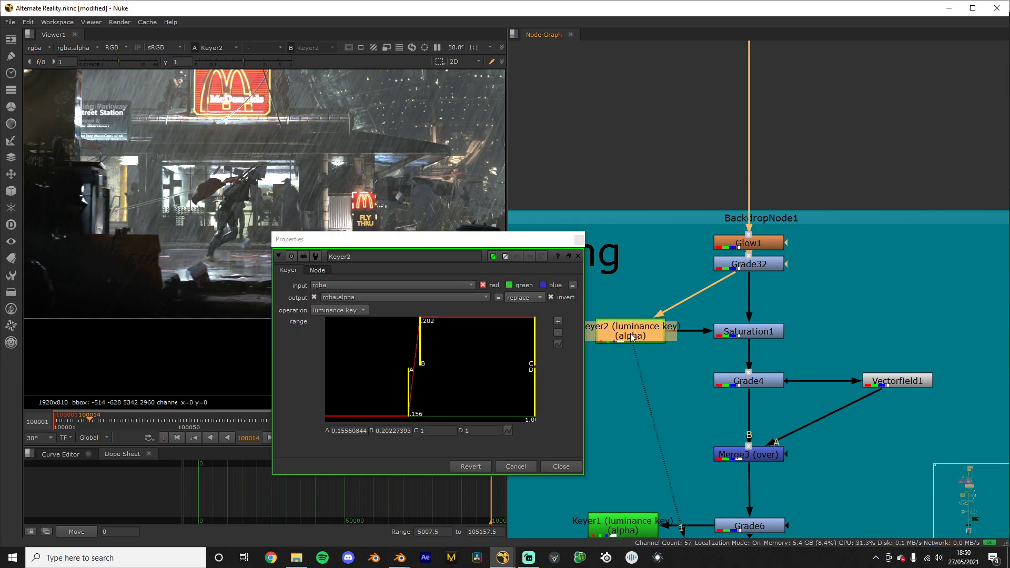
drag(428, 242, 377, 279)
click(528, 278)
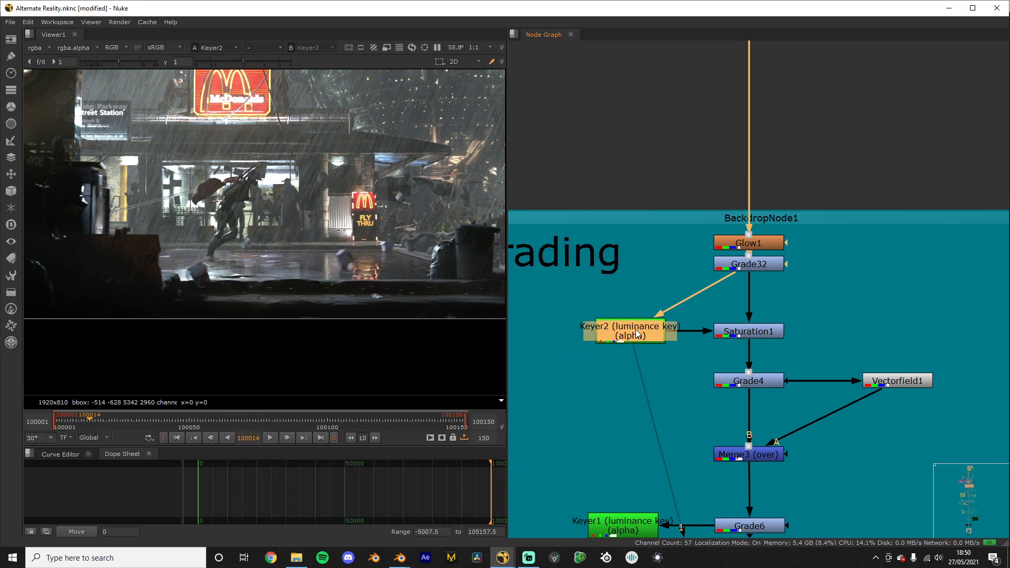
Step: Examine the alpha channel of Keyer2 and return the viewer to the full-color image
key(a)
scroll(286, 187, down, 4)
scroll(287, 145, up, 4)
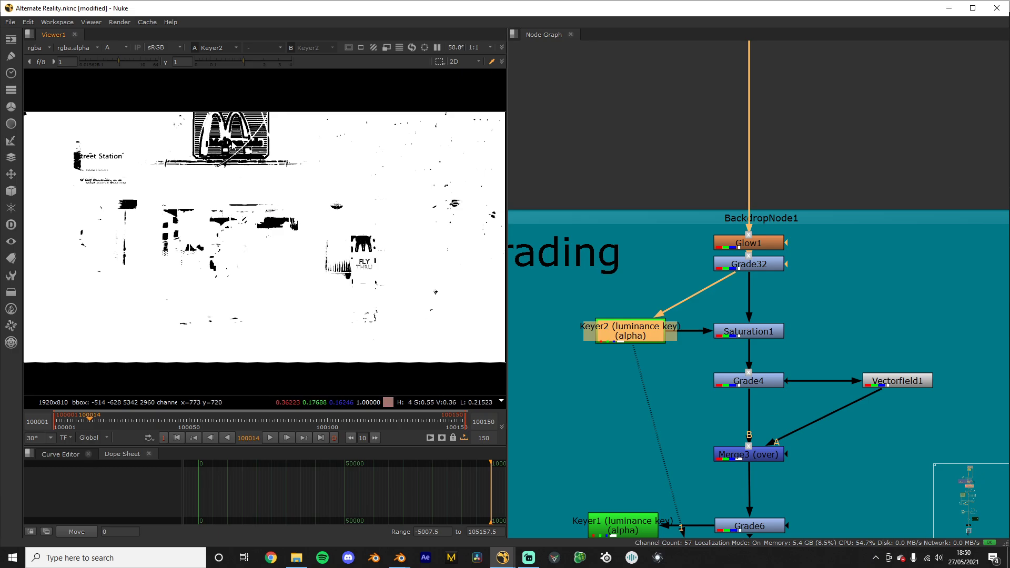
key(a)
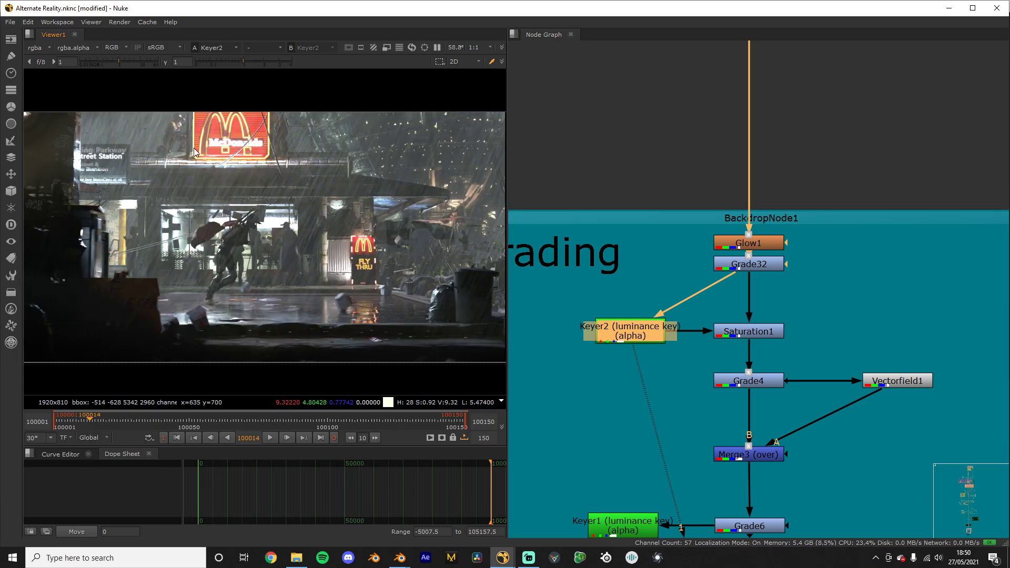
Step: Send Saturation1 to the viewer and check its saturation and mask settings in the properties
click(752, 332)
key(1)
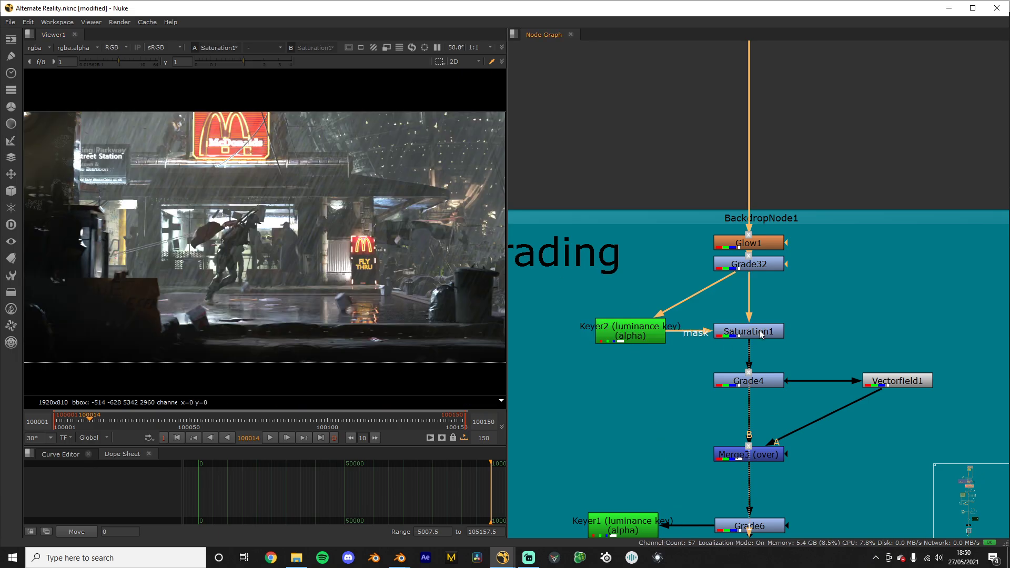
double_click(754, 332)
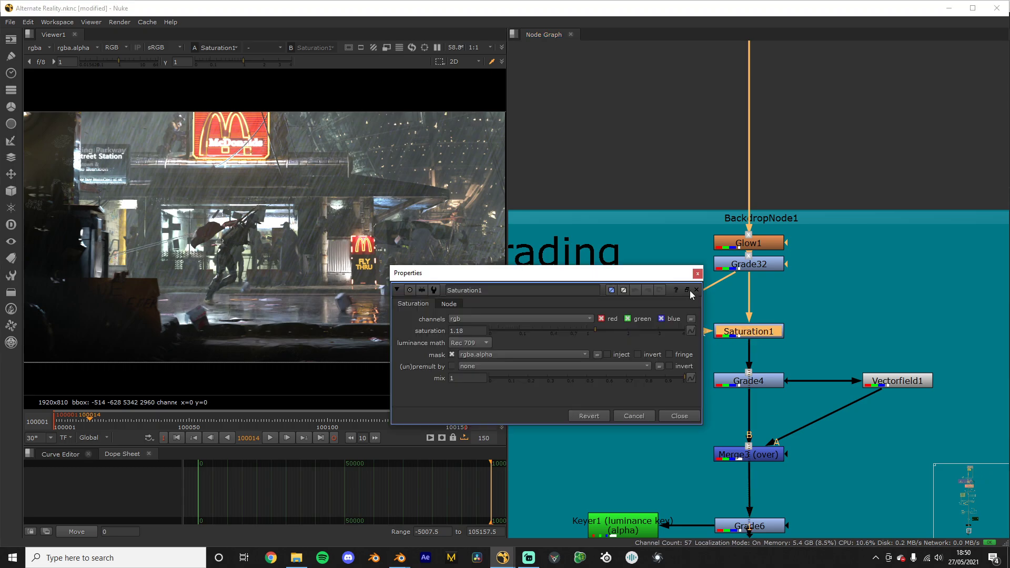
click(696, 277)
Step: Try a saturation of 0 on Saturation1 with the mask connected, and restore the original value
double_click(751, 332)
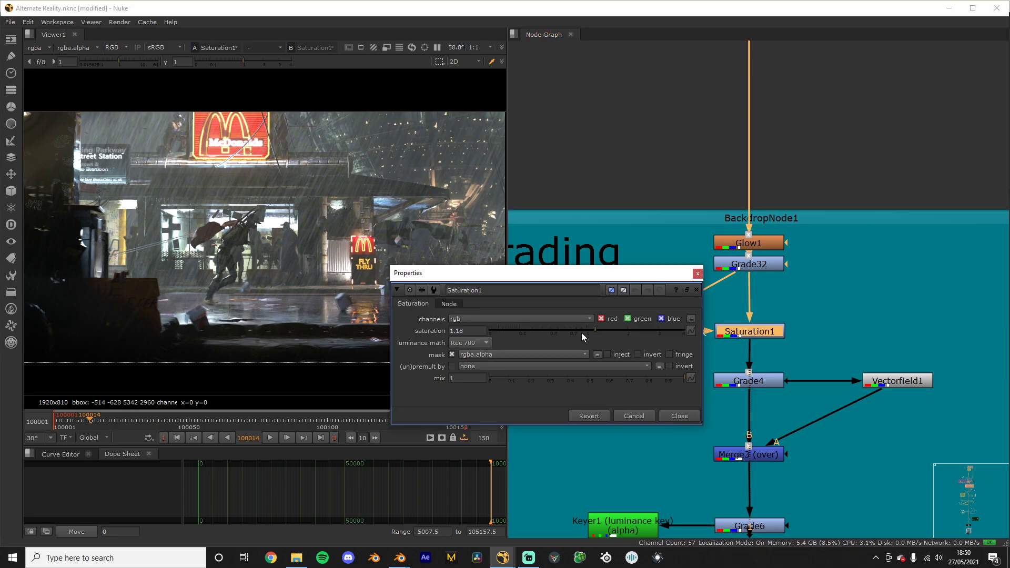
drag(624, 330, 469, 328)
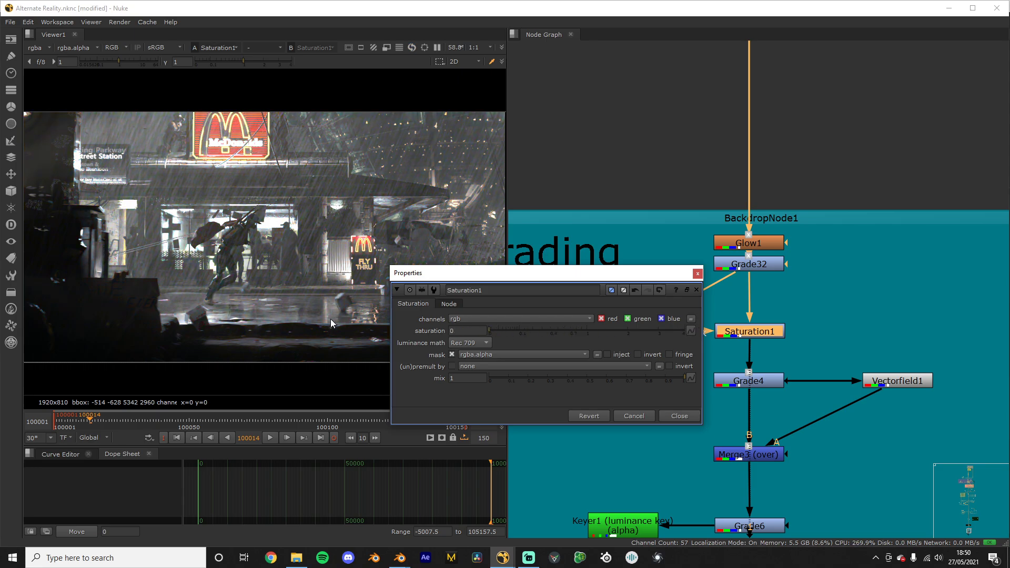
click(528, 330)
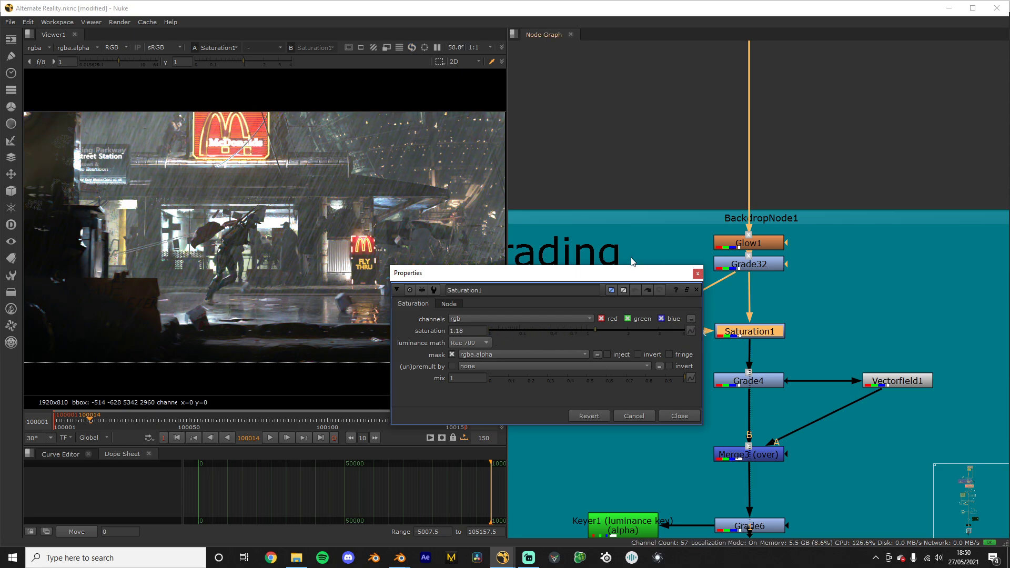
Step: Disconnect the Keyer2 mask from Saturation1, try a saturation of 3, and undo the saturation change
drag(615, 271, 384, 309)
drag(717, 330, 693, 337)
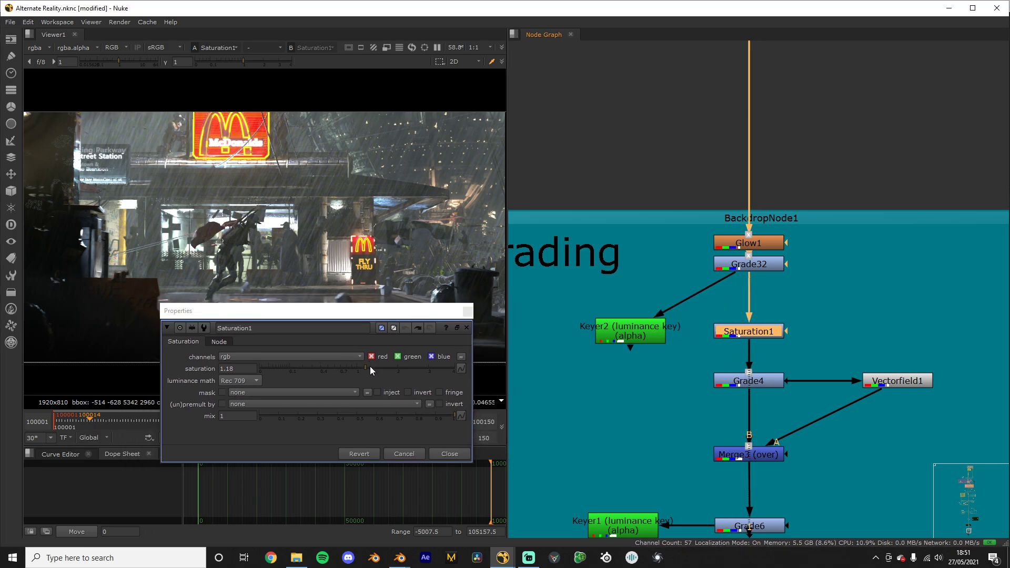
drag(370, 366, 416, 365)
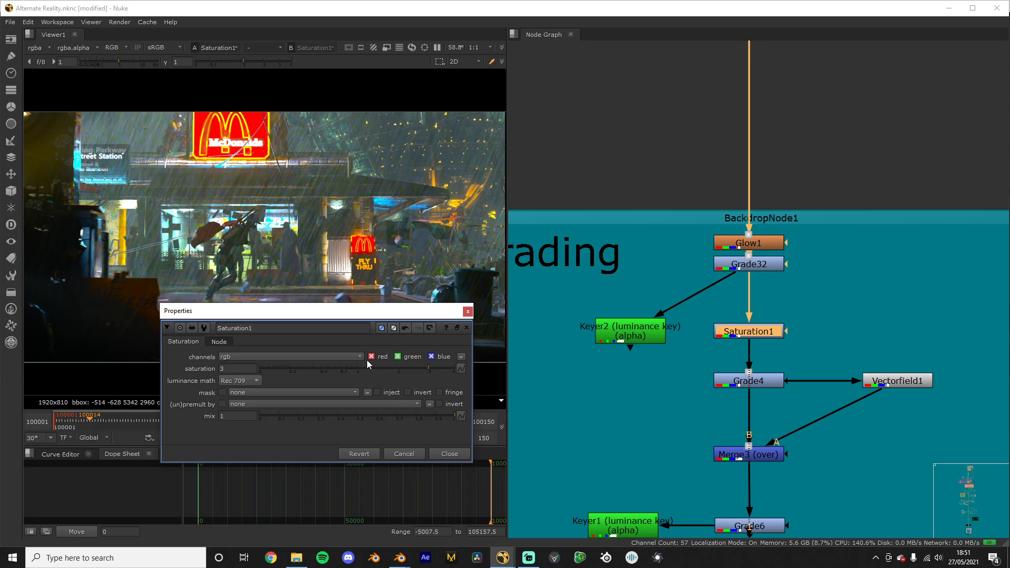
key(ctrl+z)
Step: Reconnect the Keyer2 mask to Saturation1, try a saturation of 3.32 with it, and close the properties at the original value
click(797, 333)
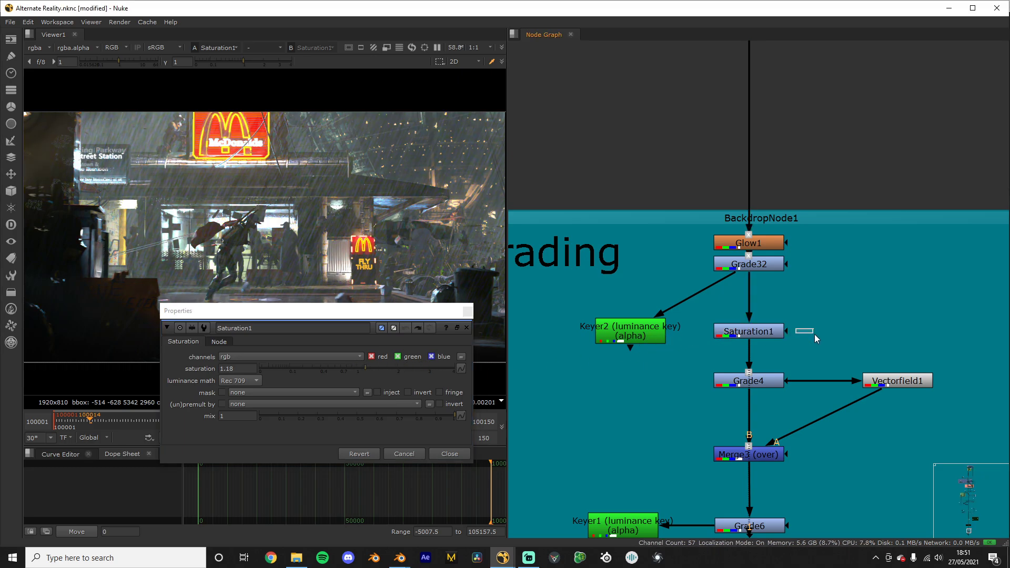
key(ctrl+shift+z)
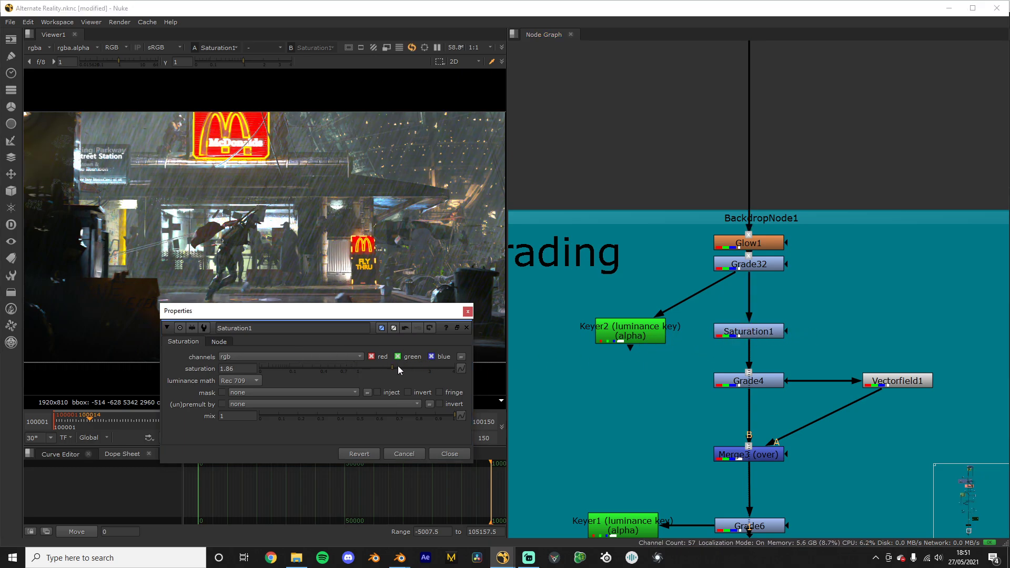
drag(637, 333, 637, 334)
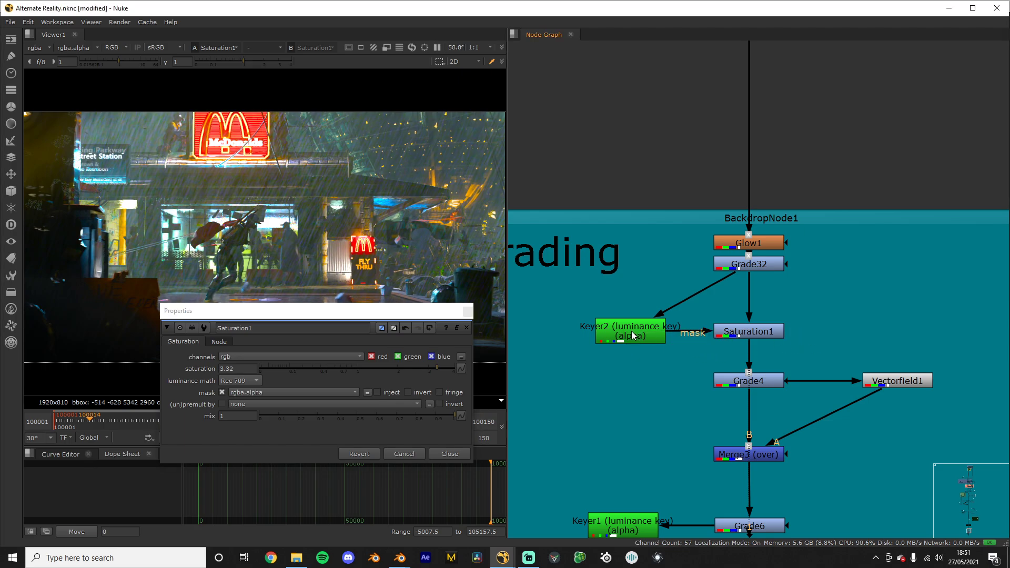
click(446, 456)
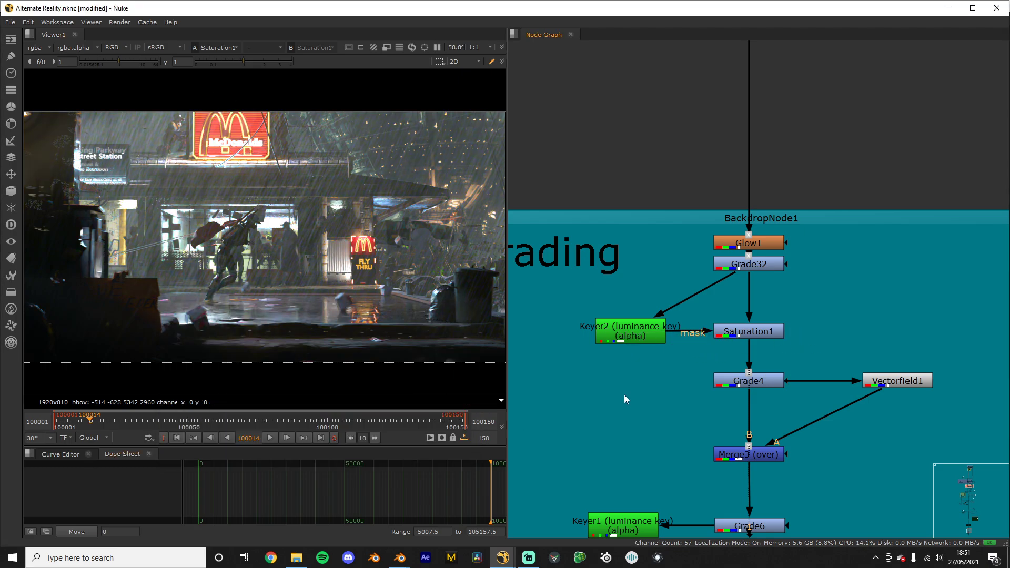
Step: Compare the outputs of Grade4 and Merge3 in the viewer
middle_drag(679, 369, 616, 269)
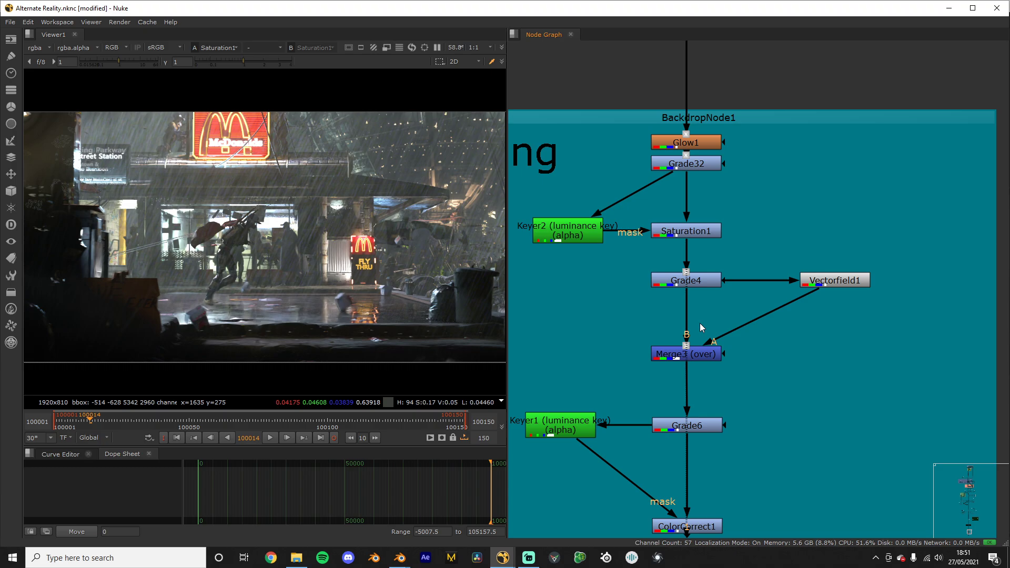
click(670, 278)
key(1)
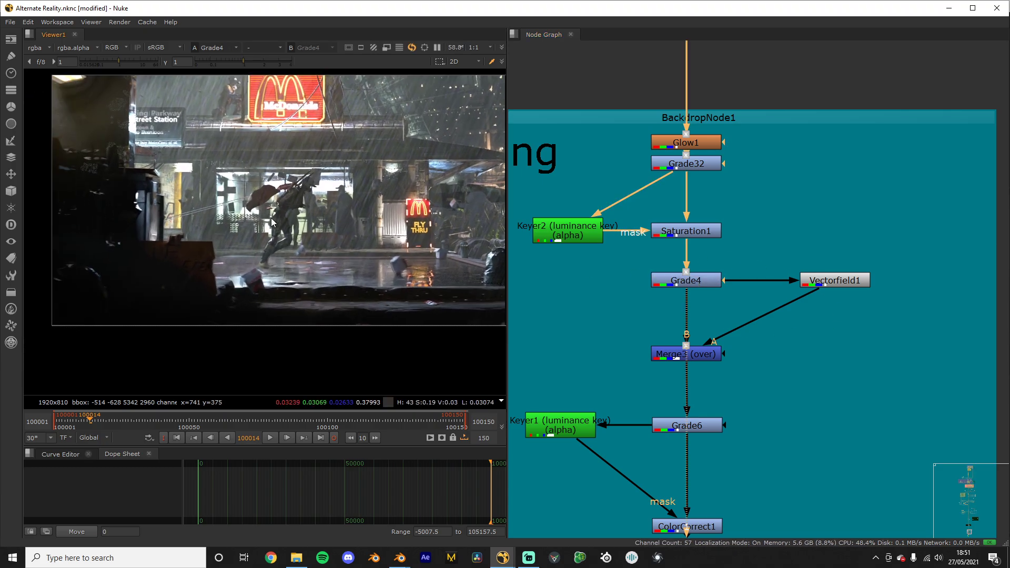
scroll(272, 222, down, 2)
click(705, 354)
key(1)
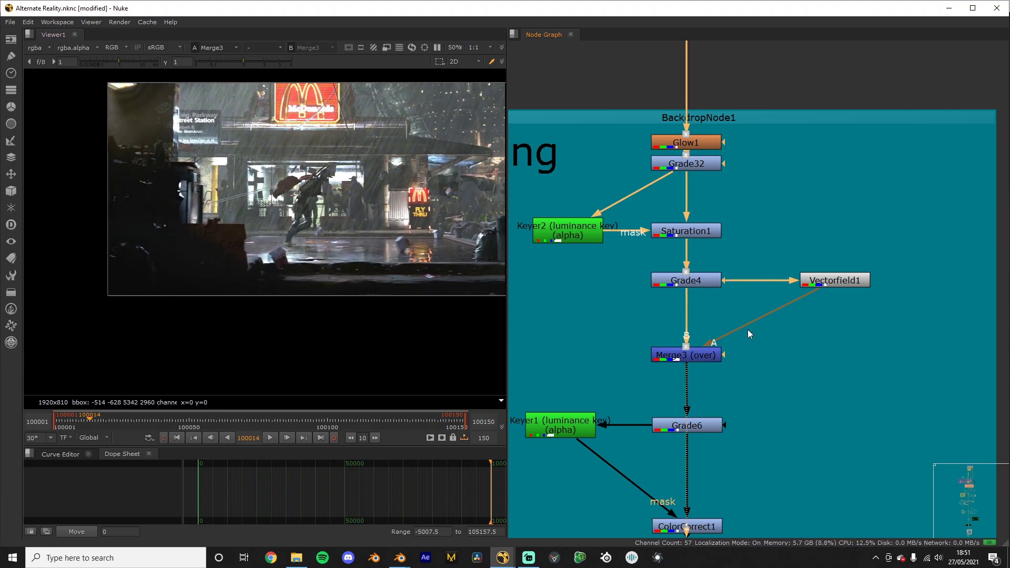
Step: Inspect the film stock LUT file and colorspace settings in the Vectorfield1 properties, and close them
click(837, 278)
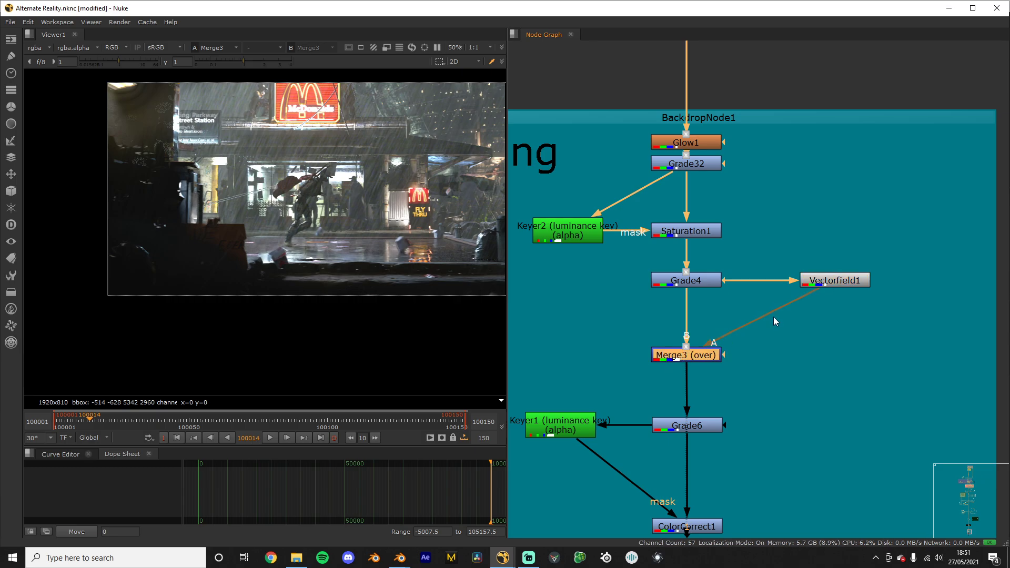
click(830, 280)
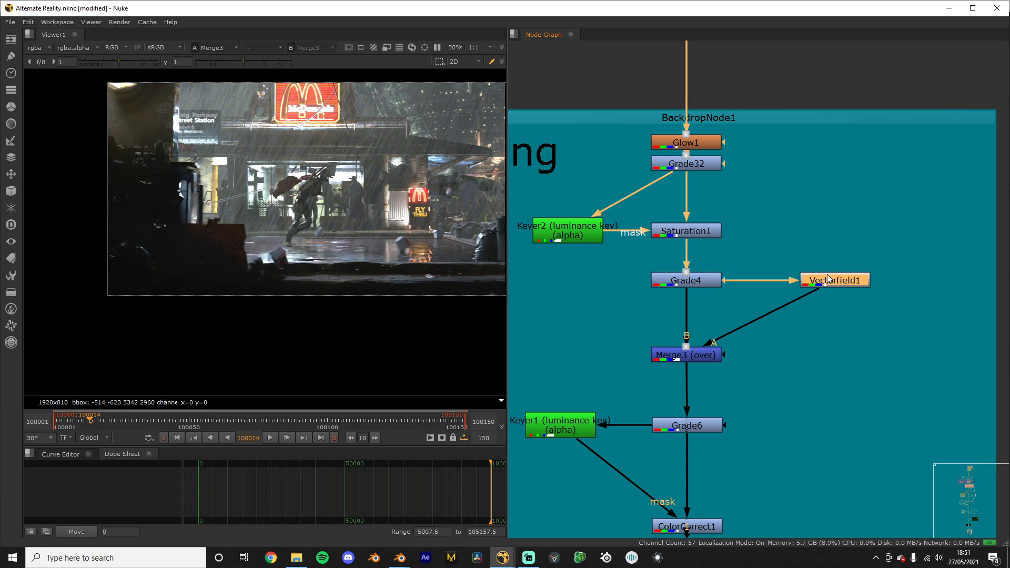
scroll(801, 372, up, 3)
double_click(790, 262)
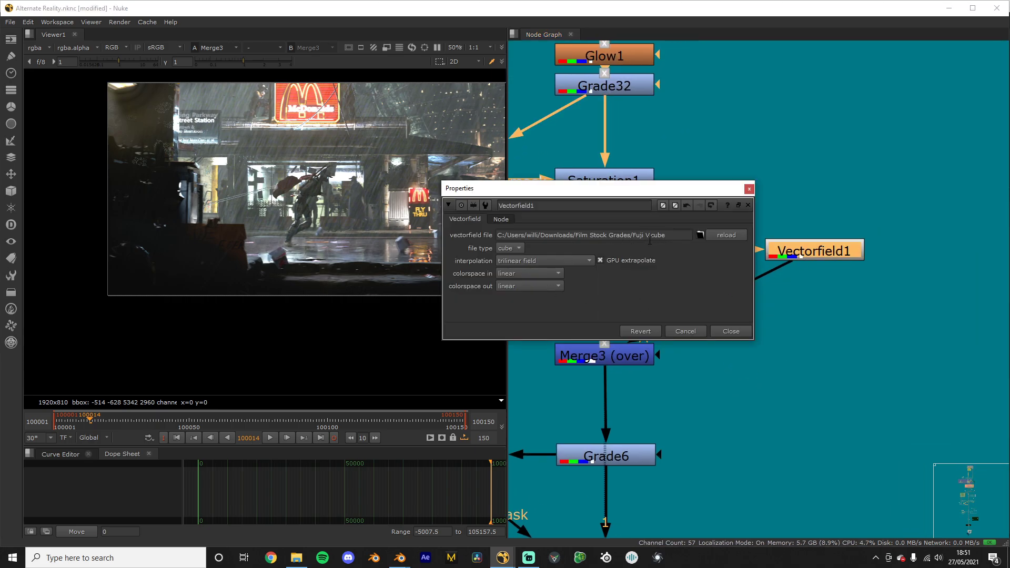
click(749, 188)
scroll(750, 449, down, 5)
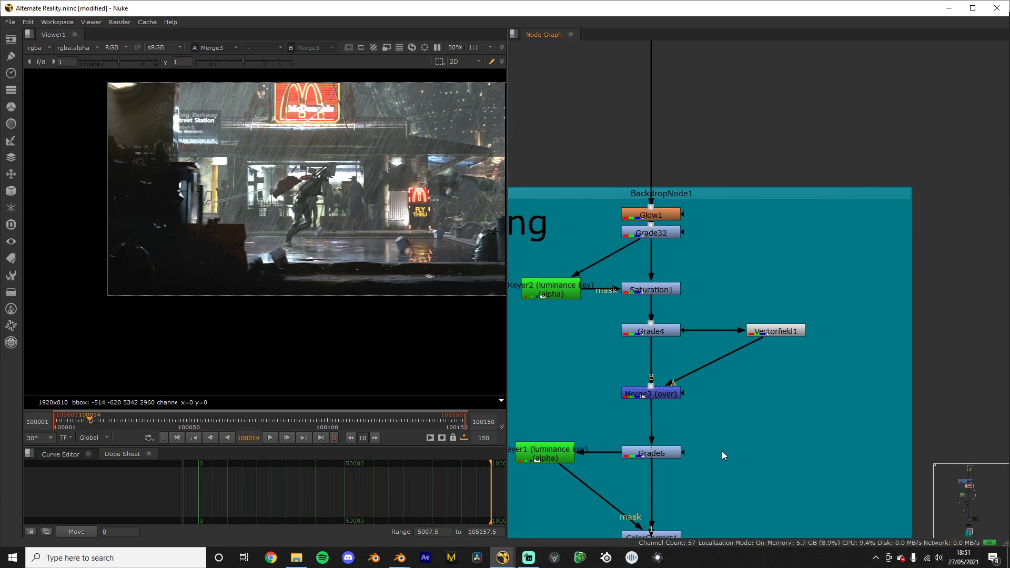
Step: Send Grade6 to the viewer and check its effect on the image
scroll(722, 450, up, 5)
click(740, 386)
key(1)
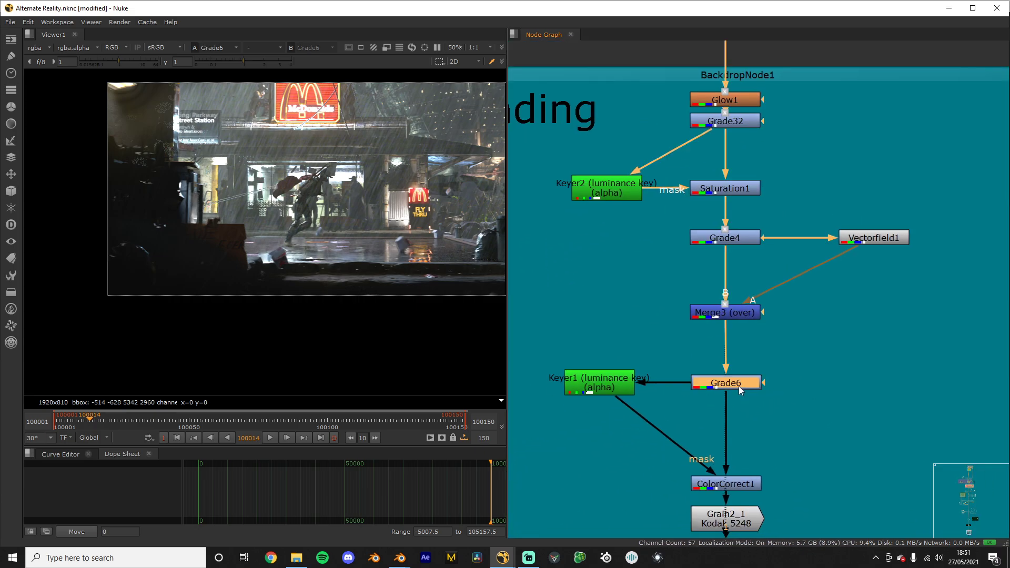
click(741, 405)
scroll(389, 232, up, 3)
scroll(362, 258, down, 2)
Step: Inspect the Grade6 properties, then disable and re-enable the node to compare the image with and without it
double_click(735, 385)
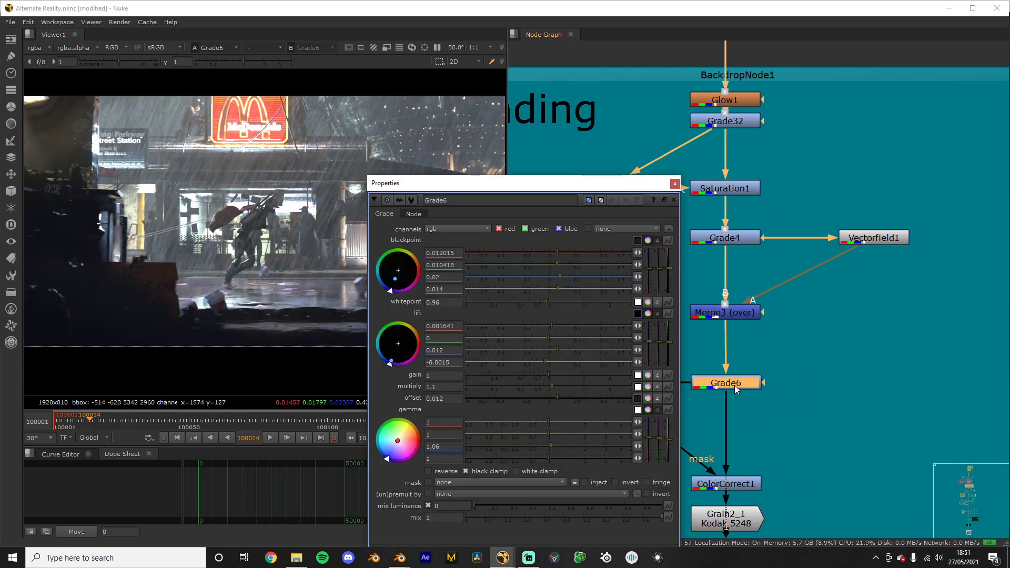
click(675, 183)
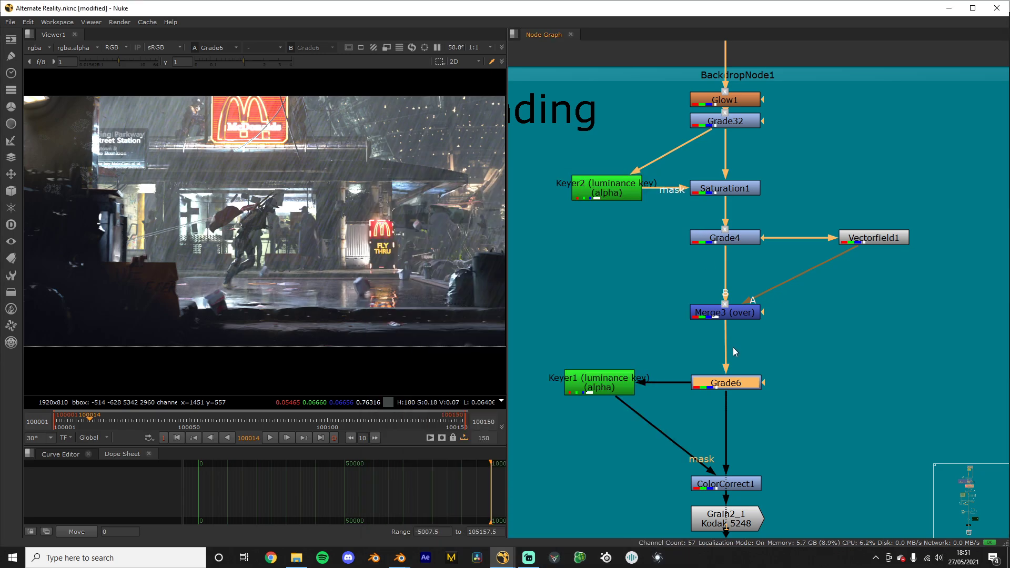
key(d)
key(d)
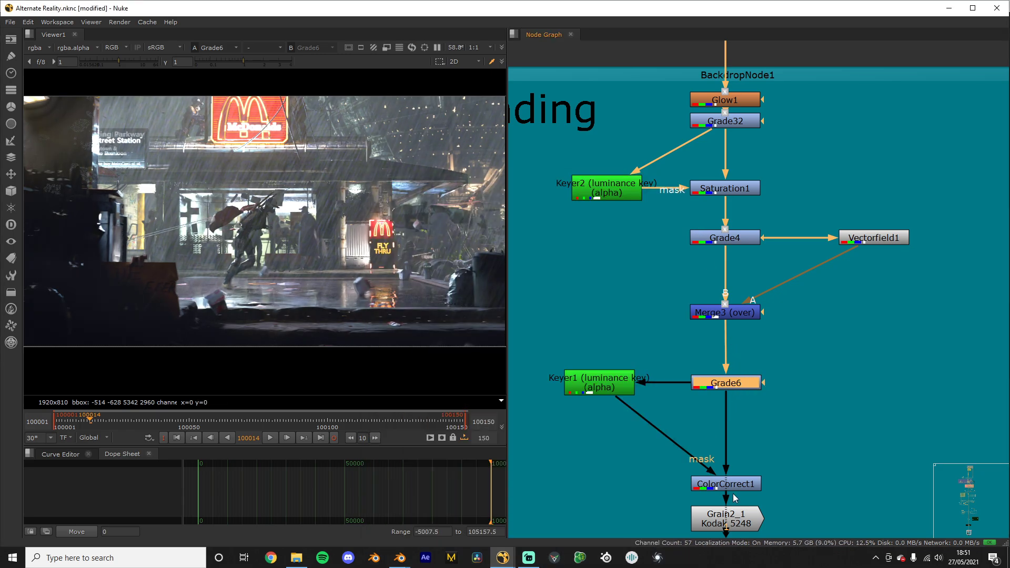
Step: Inspect Keyer1's luminance key range and its alpha channel in the viewer, and return to the full-color image
double_click(595, 382)
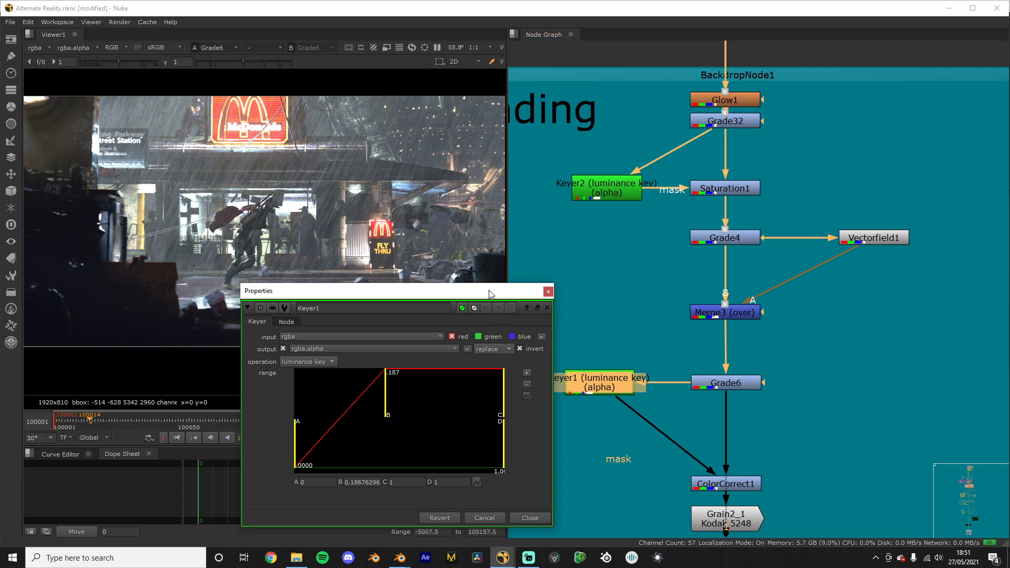
click(548, 291)
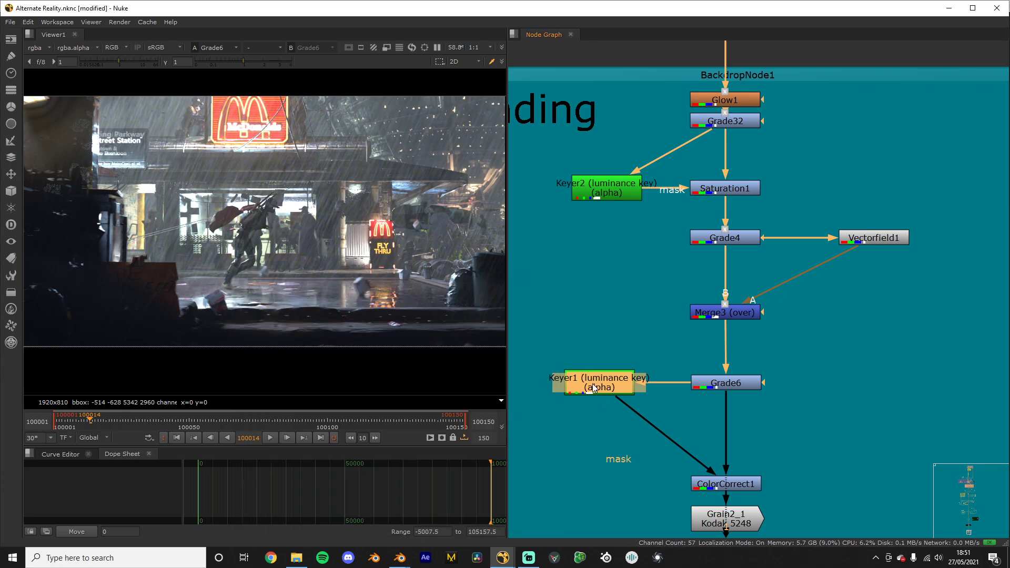
key(1)
key(a)
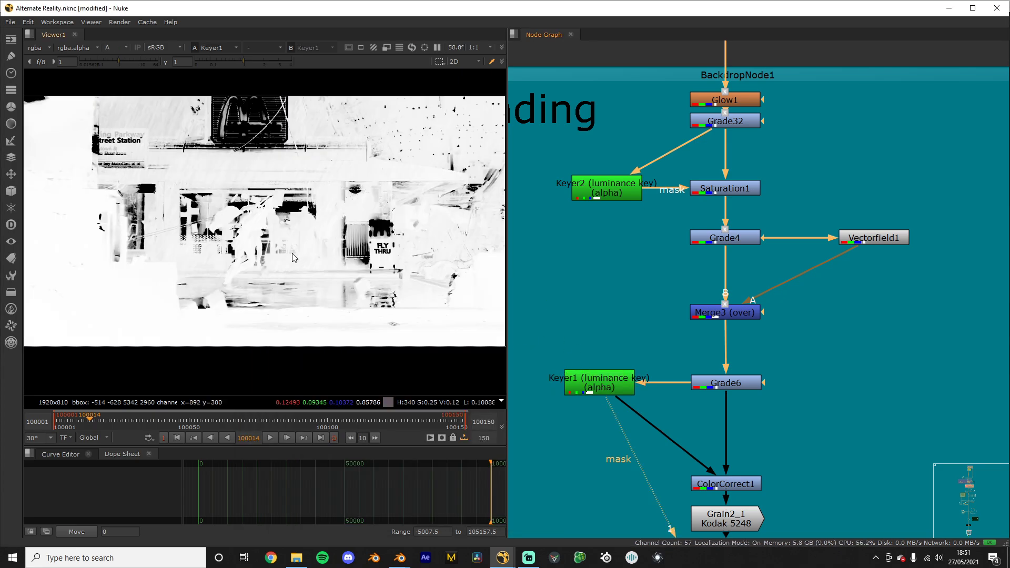
scroll(293, 258, down, 2)
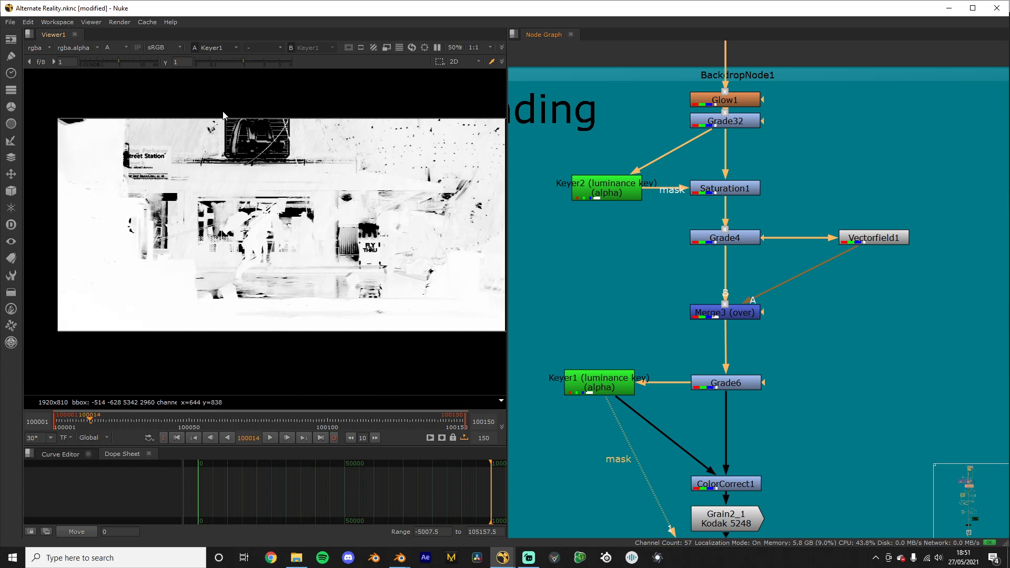
key(a)
Step: Display ColorCorrect1, compare its result with the Keyer1 mask disconnected, and undo the disconnection
middle_drag(662, 443, 668, 327)
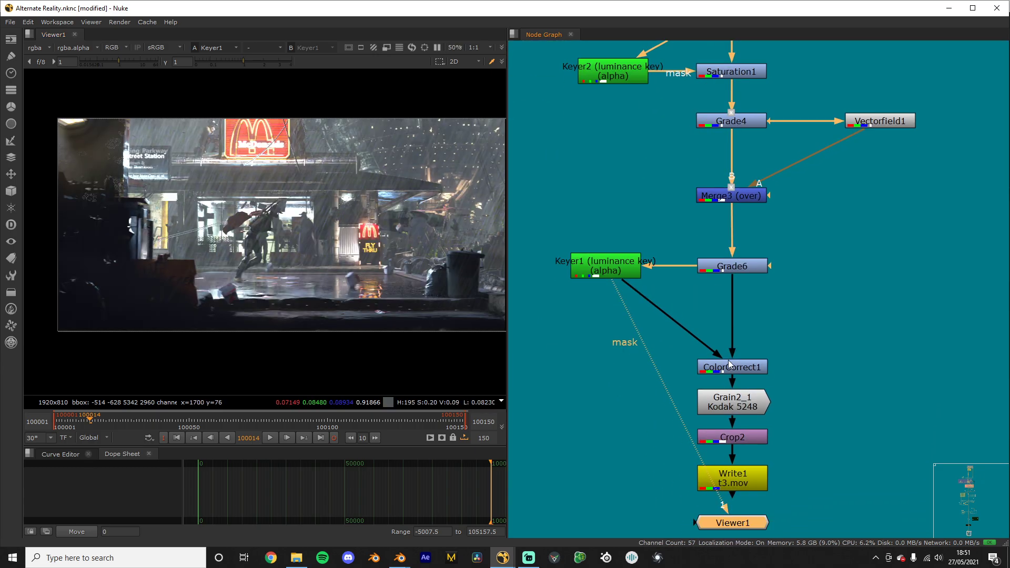
click(736, 368)
key(1)
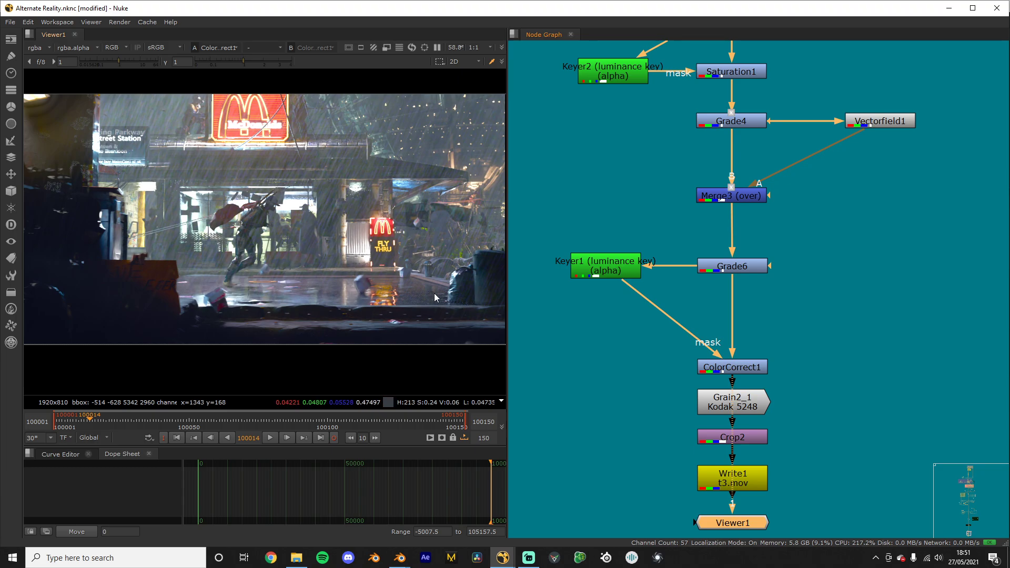
drag(711, 361, 644, 301)
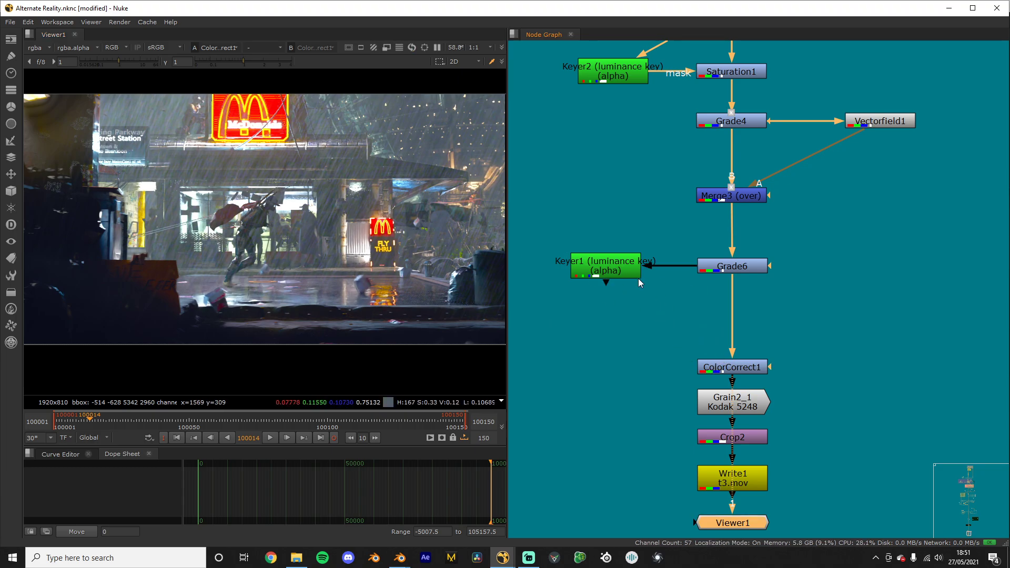
key(ctrl+z)
Step: Examine the running figure up close, comparing the ColorCorrect1 image with the Grain2_1 film grain output
scroll(656, 352, down, 1)
scroll(656, 352, up, 2)
scroll(451, 352, up, 10)
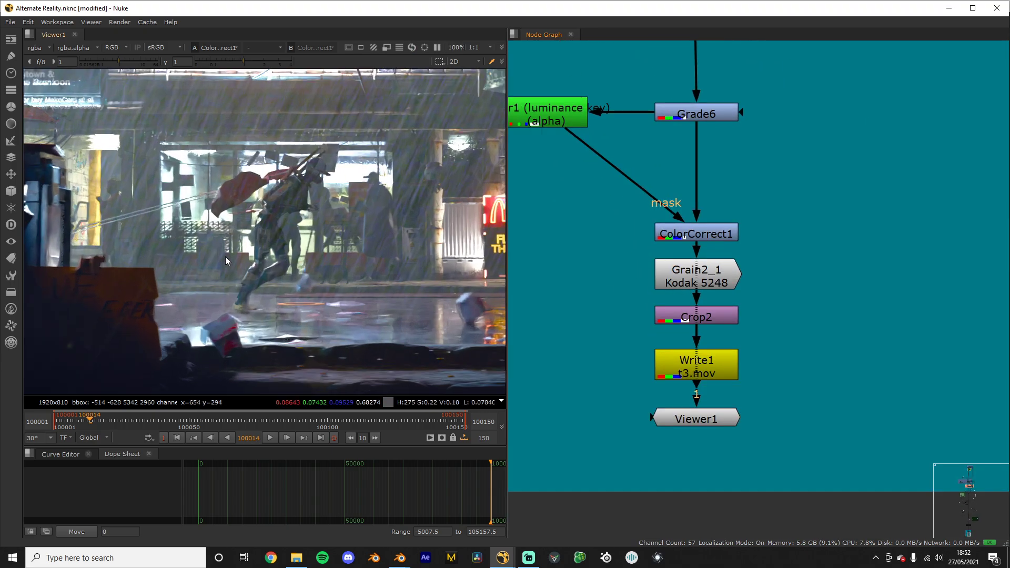
click(693, 279)
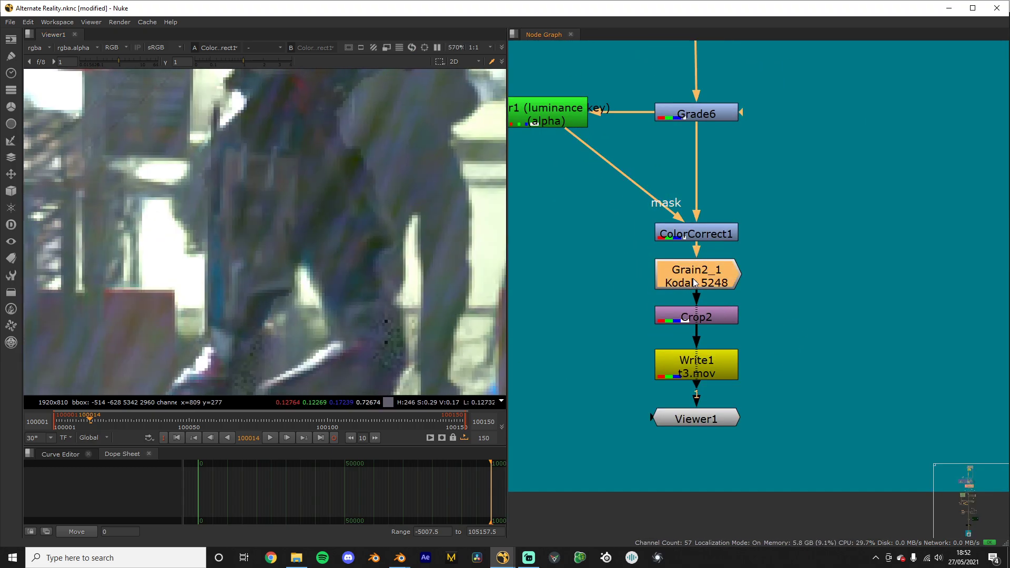
key(1)
click(696, 315)
scroll(465, 303, down, 3)
middle_drag(465, 302, 263, 278)
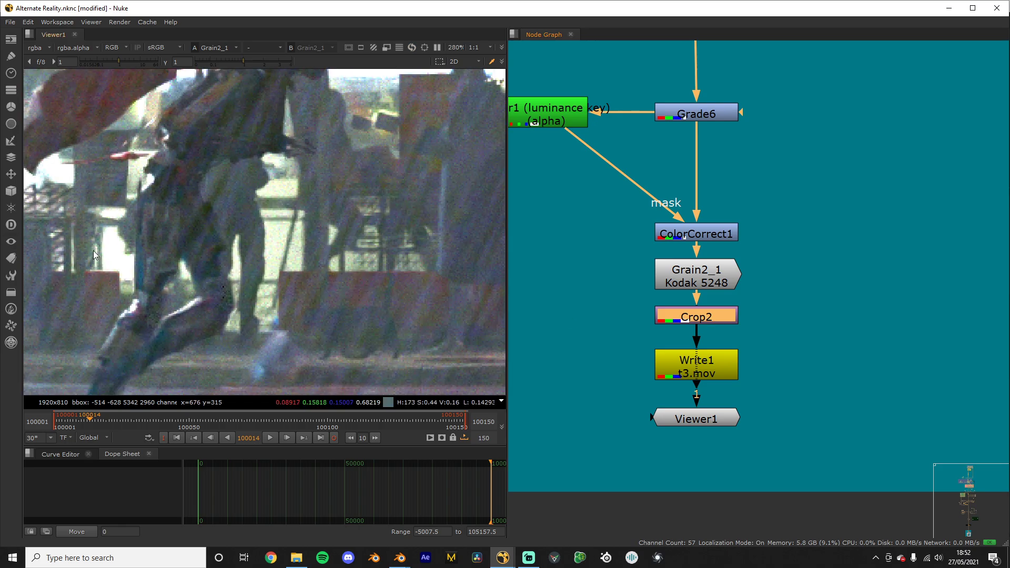
Step: Send Write1 to the viewer and check the final composite across the full frame
click(699, 368)
key(1)
key(f)
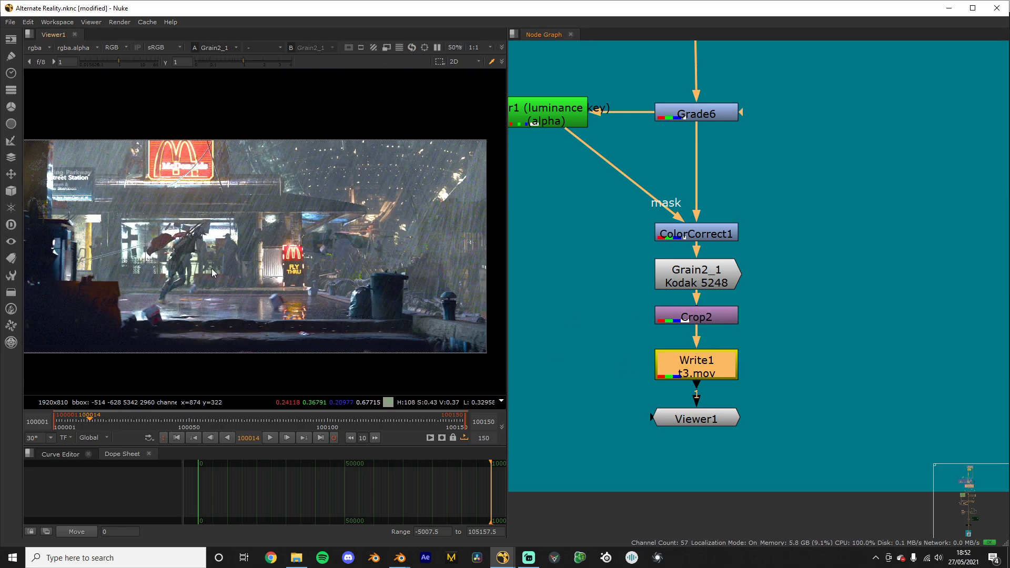
click(211, 268)
scroll(222, 271, down, 2)
middle_drag(224, 271, 245, 210)
scroll(286, 248, up, 1)
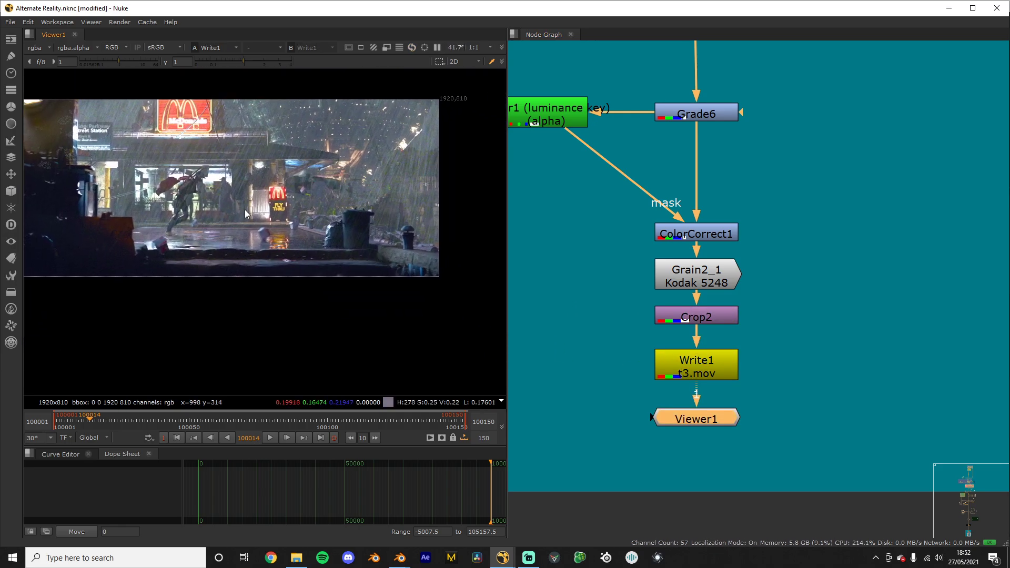
Step: Trace the node tree back up to the beauty w mist group and view the whole final frame
scroll(760, 293, down, 11)
middle_drag(719, 210, 734, 526)
scroll(737, 302, down, 5)
middle_drag(733, 142, 771, 526)
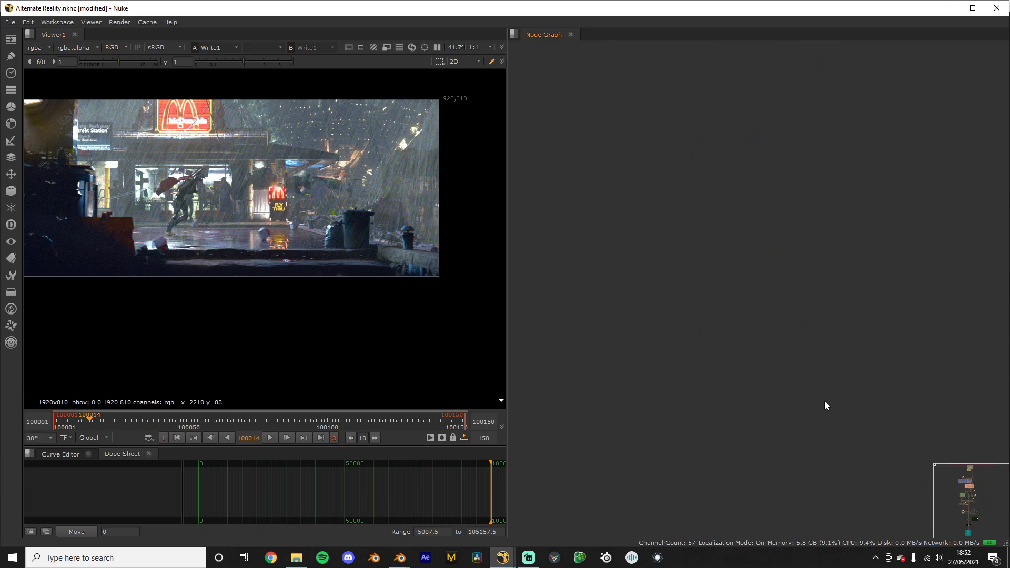
middle_drag(825, 401, 789, 184)
scroll(758, 331, up, 6)
scroll(697, 375, up, 4)
scroll(605, 286, up, 3)
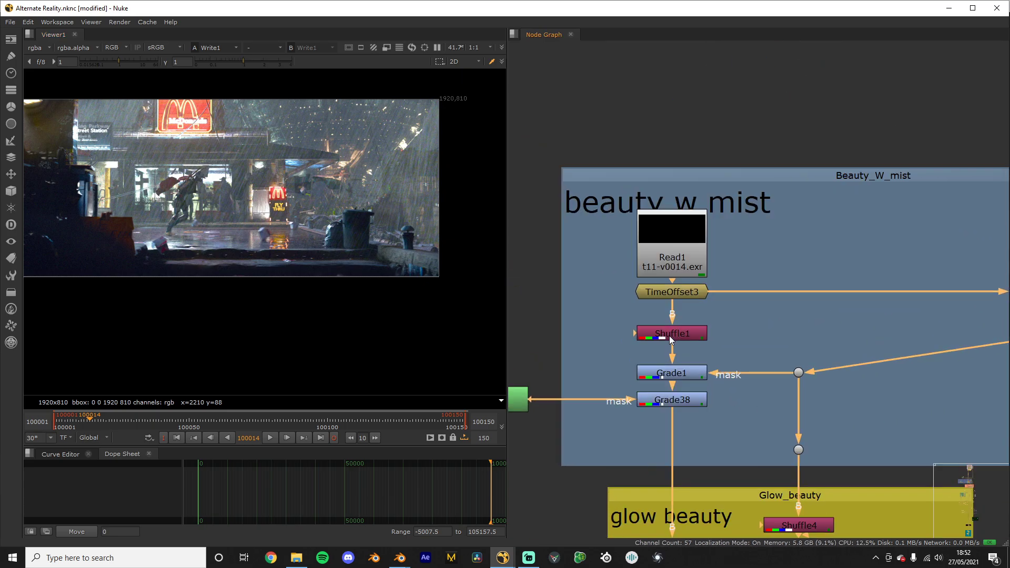
middle_drag(126, 225, 132, 251)
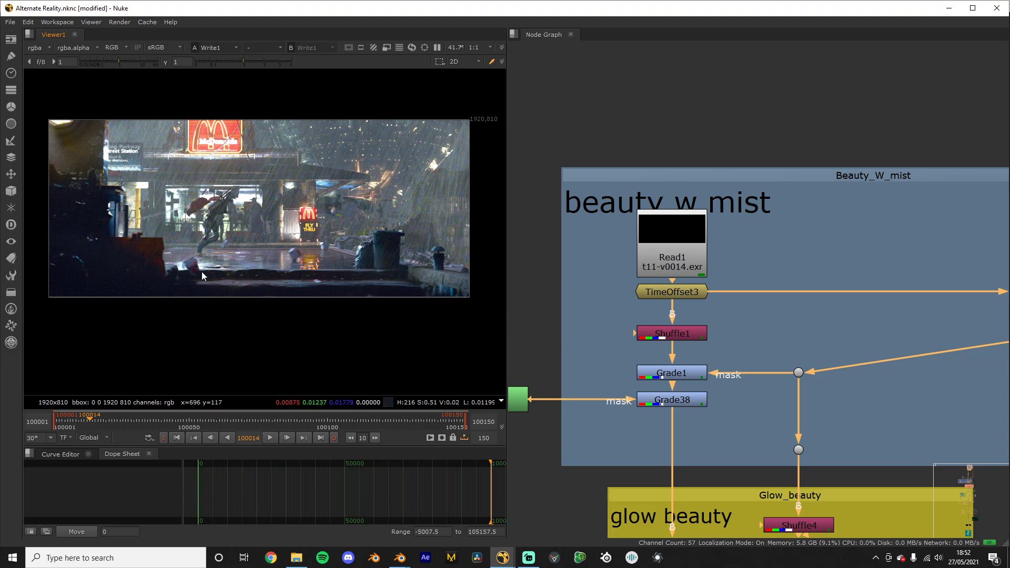
Step: Review the node groups from beauty w mist and glow beauty down through city, crowd in bg, Flying robot and Smoke
scroll(783, 350, down, 5)
mouse_move(788, 406)
middle_down()
mouse_move(787, 158)
mouse_move(783, 392)
middle_up()
scroll(787, 158, up, 1)
scroll(750, 459, down, 1)
scroll(749, 456, up, 3)
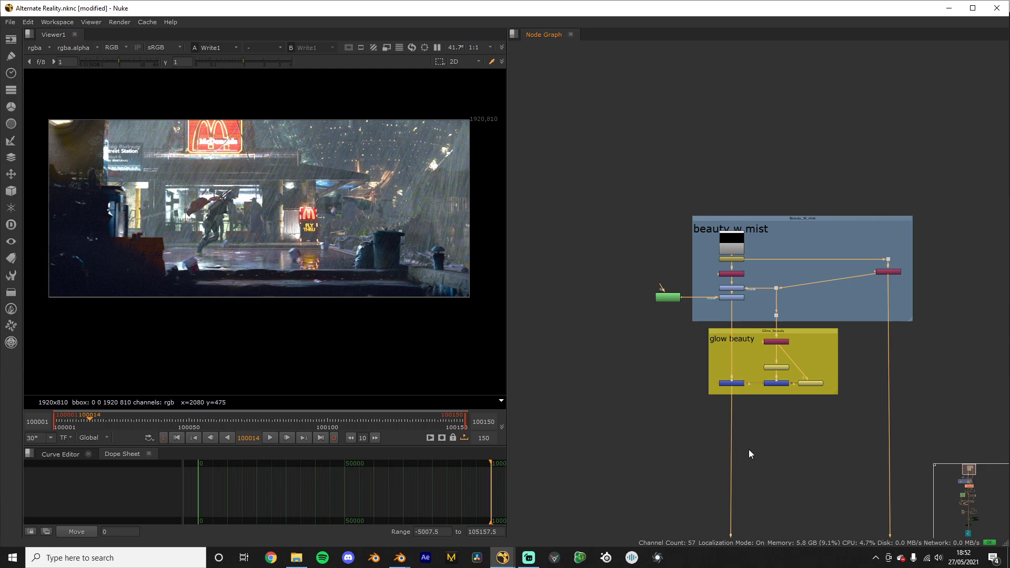
scroll(750, 449, down, 2)
middle_drag(750, 449, 683, 274)
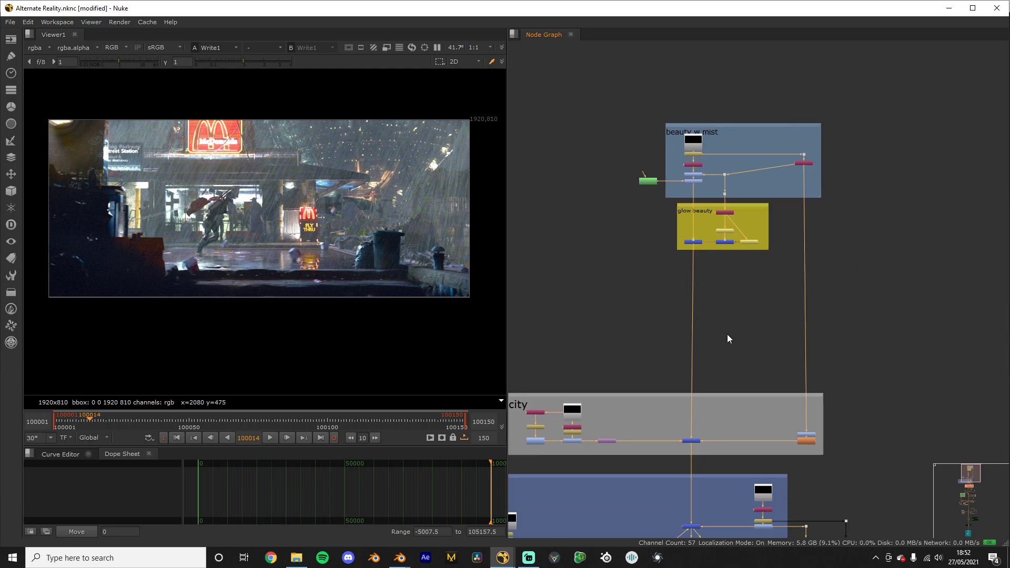
scroll(692, 411, down, 5)
middle_drag(658, 476, 649, 186)
scroll(651, 186, up, 3)
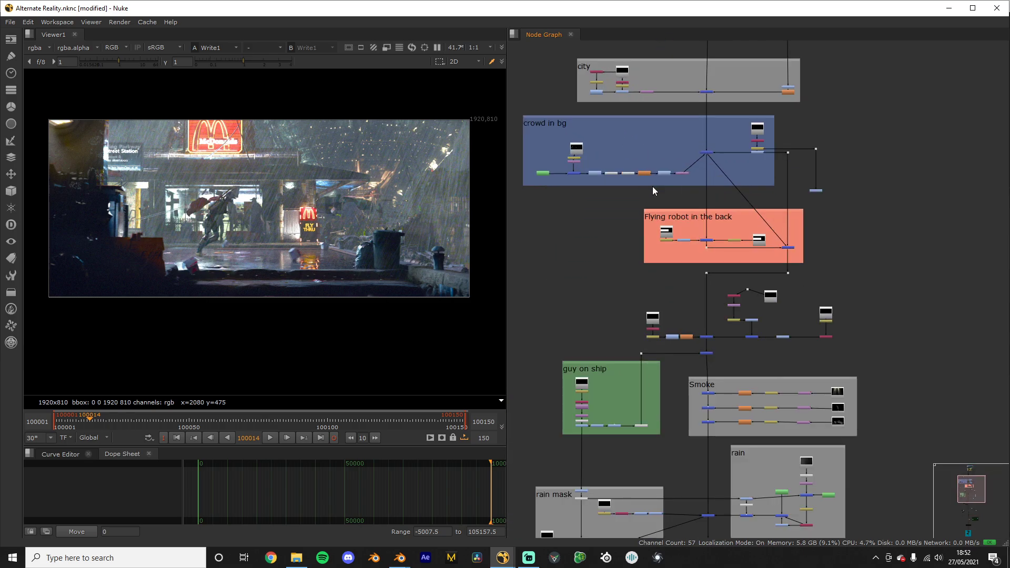
Step: Switch to Blender to view the mist, smoke and rain pass scene, and return to Nuke
mouse_move(400, 558)
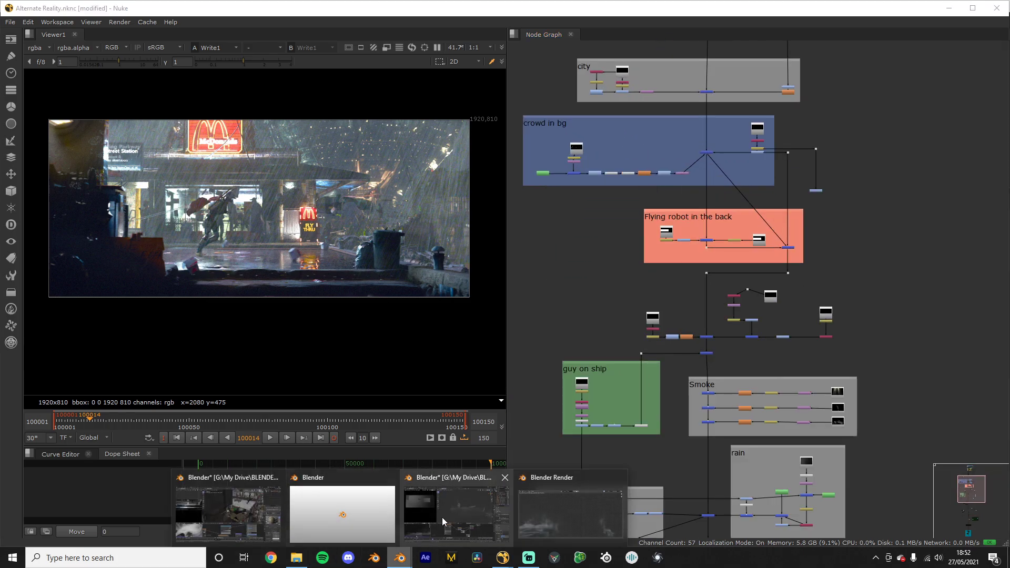
click(528, 514)
click(659, 54)
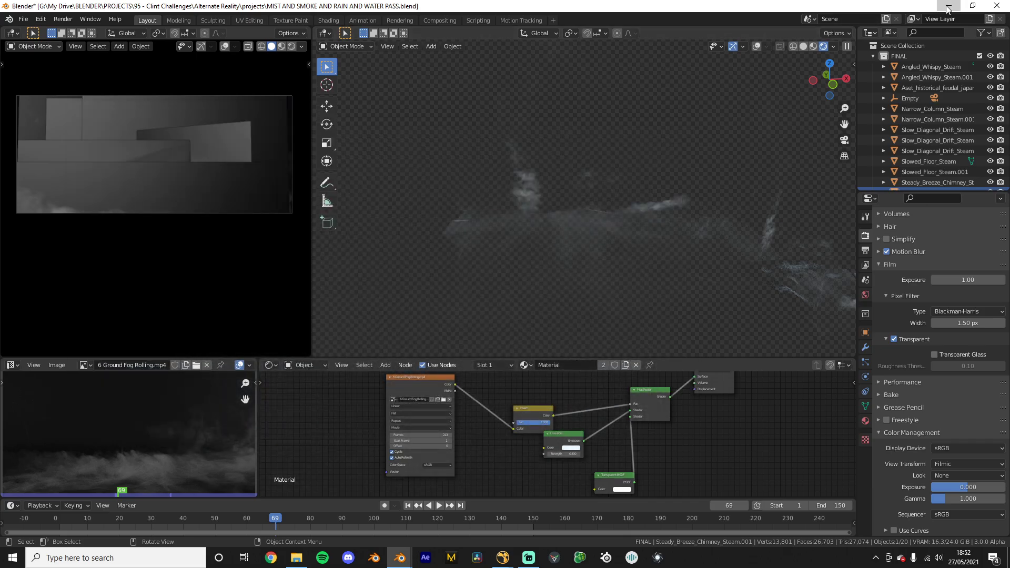
click(949, 6)
Step: Examine the composite around the Fly Thru sign and the groups between city and city2 for a place to add smoke
middle_drag(688, 471, 616, 251)
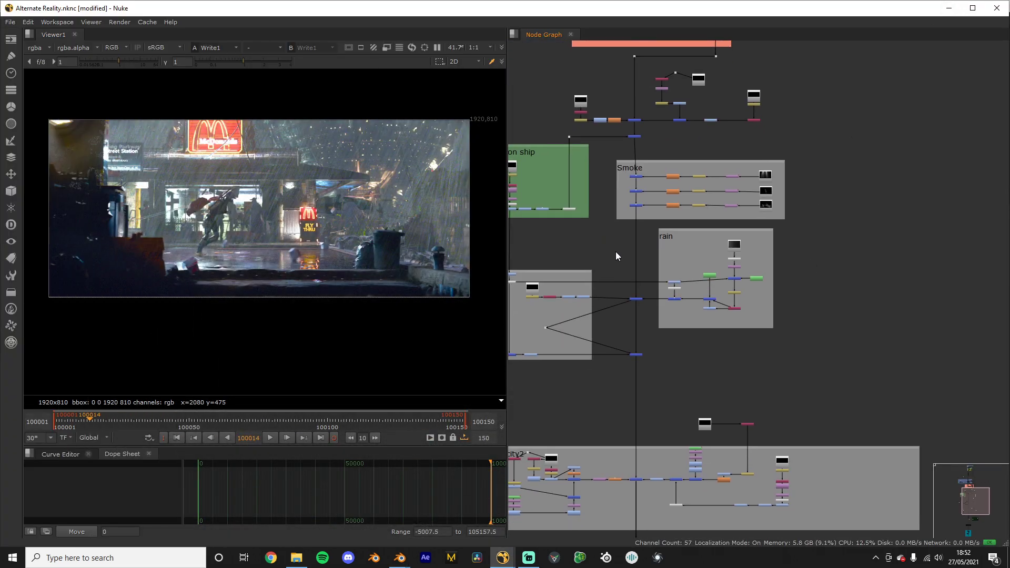
scroll(634, 376, down, 1)
middle_drag(634, 375, 696, 333)
scroll(696, 333, up, 1)
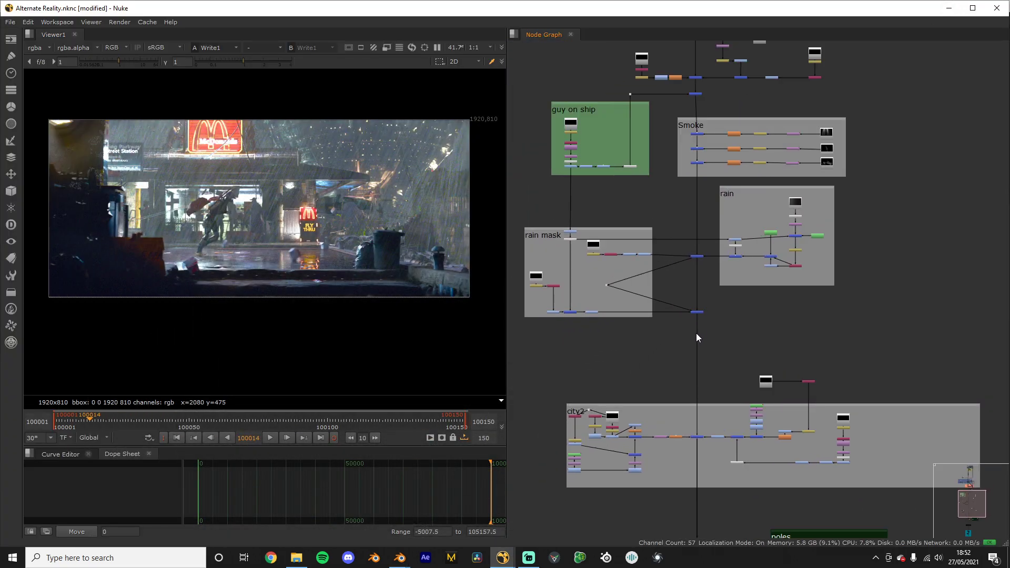
middle_drag(681, 325, 707, 363)
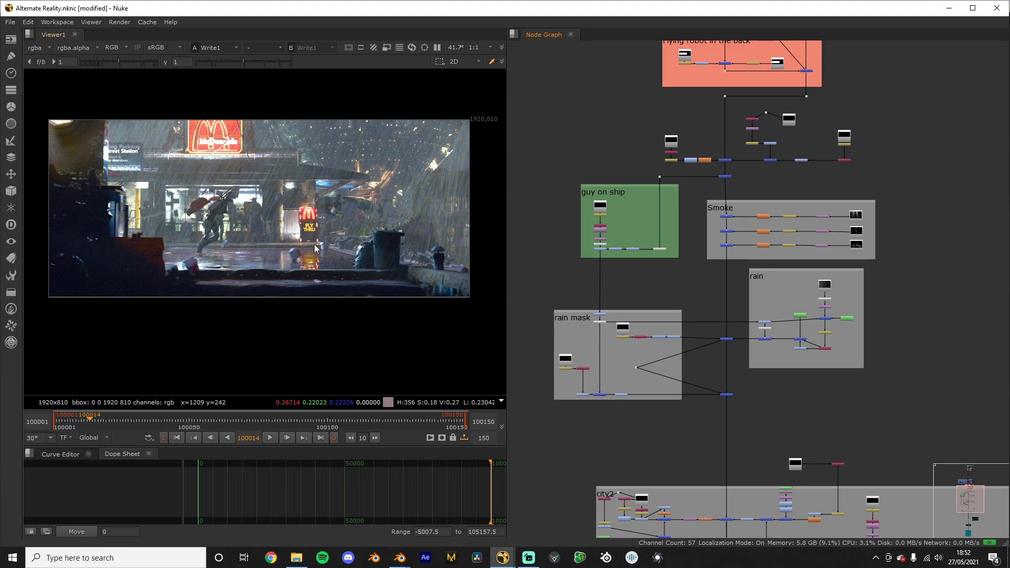
scroll(314, 244, up, 3)
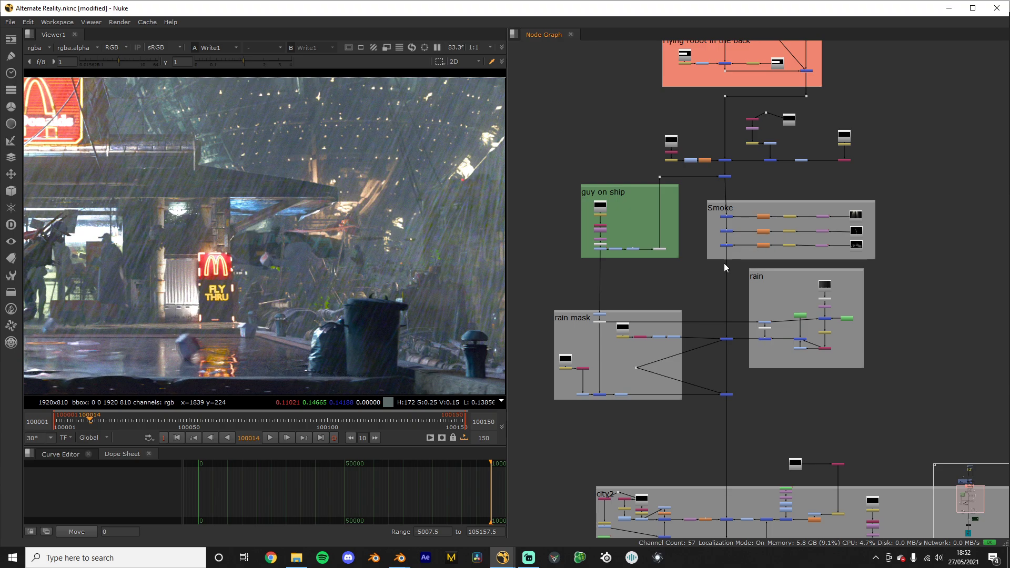
scroll(760, 90, up, 1)
middle_drag(759, 90, 720, 286)
scroll(703, 306, down, 2)
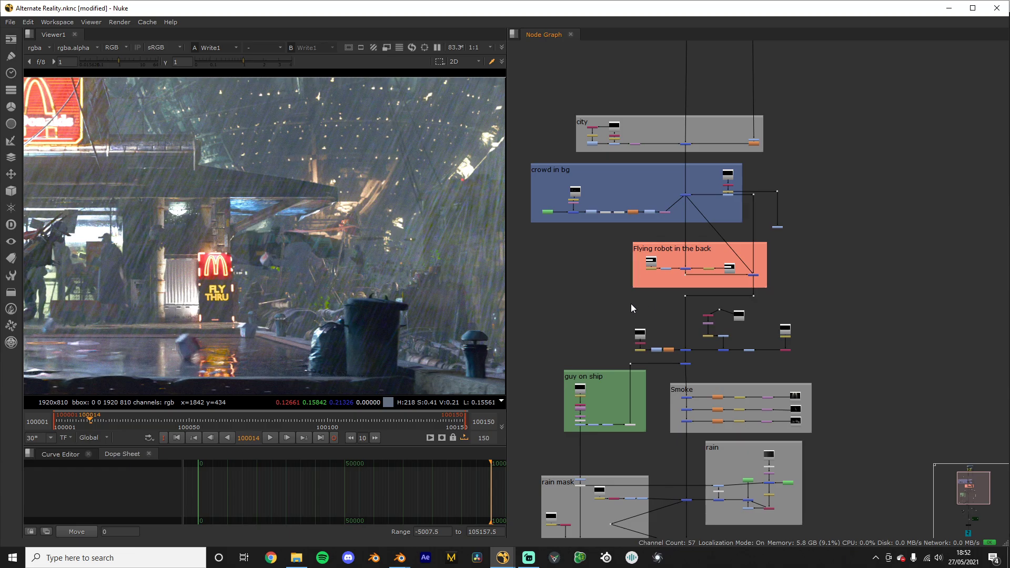
scroll(633, 321, up, 8)
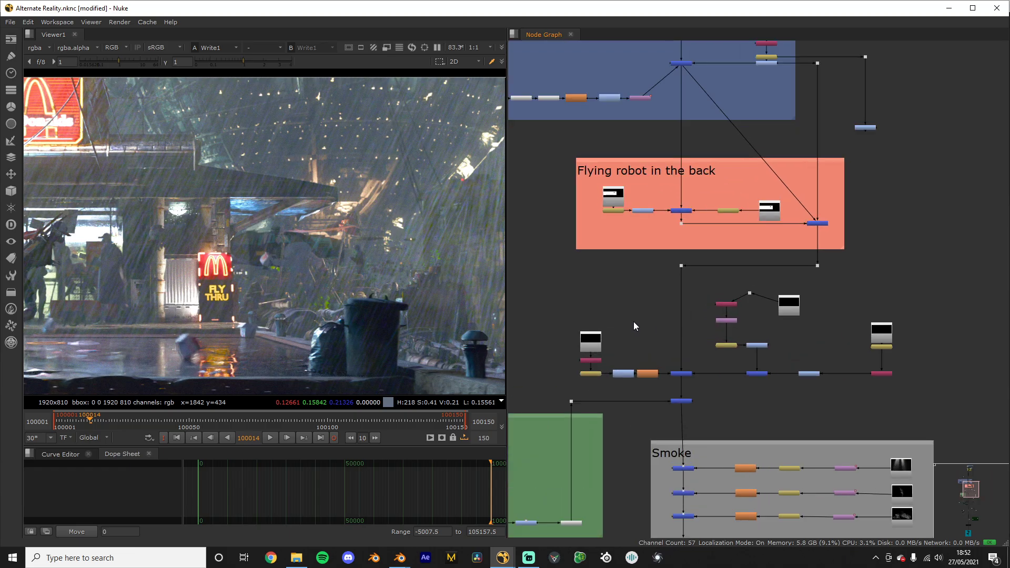
scroll(655, 292, down, 3)
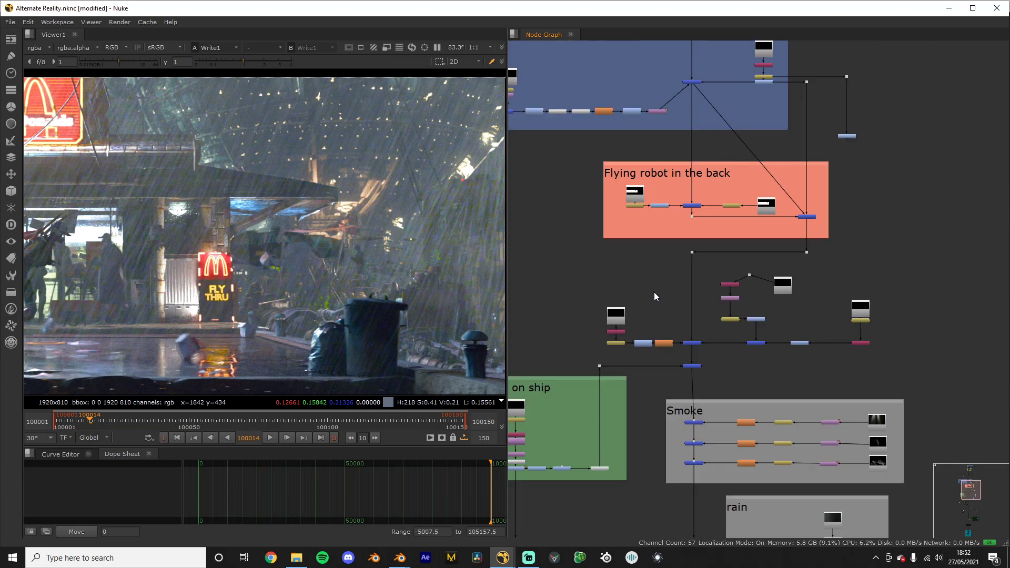
scroll(654, 292, down, 6)
middle_drag(659, 227, 725, 365)
scroll(579, 125, down, 5)
scroll(596, 125, up, 3)
Step: Move all groups from beauty w mist through Flying robot in the back upward, opening a gap above the unlabeled ship nodes
drag(577, 146, 765, 352)
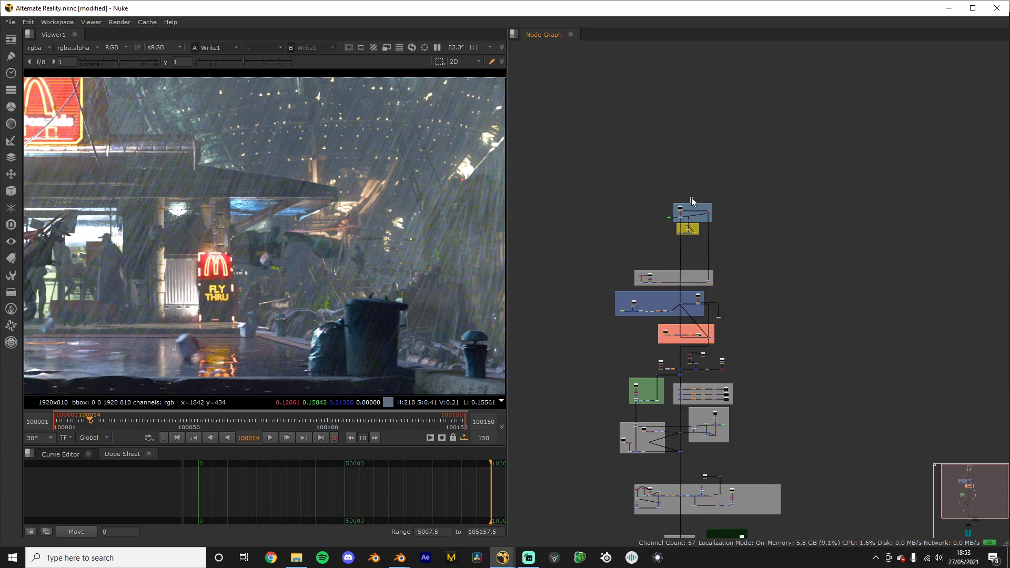
drag(567, 161, 800, 349)
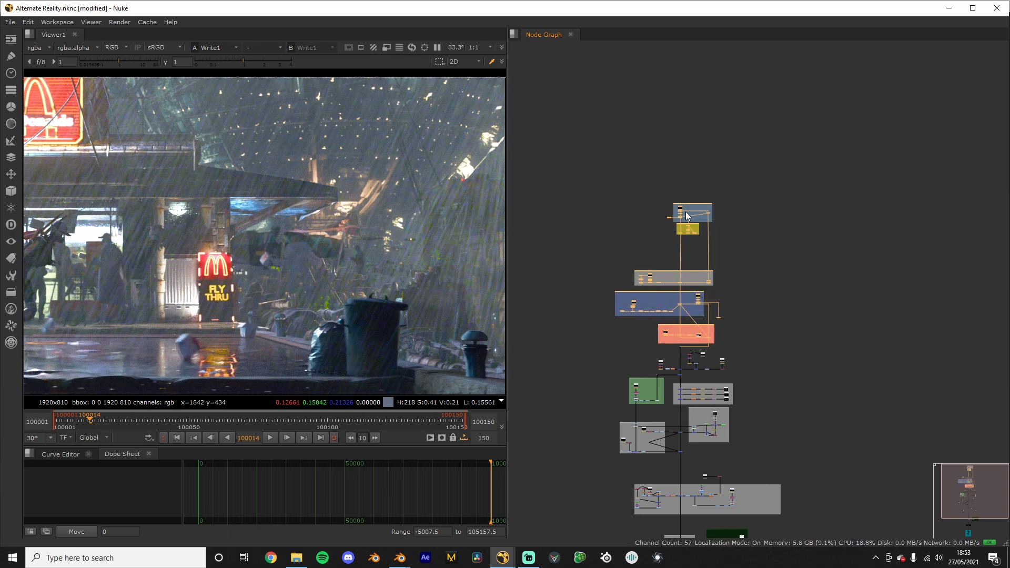
drag(691, 207, 692, 116)
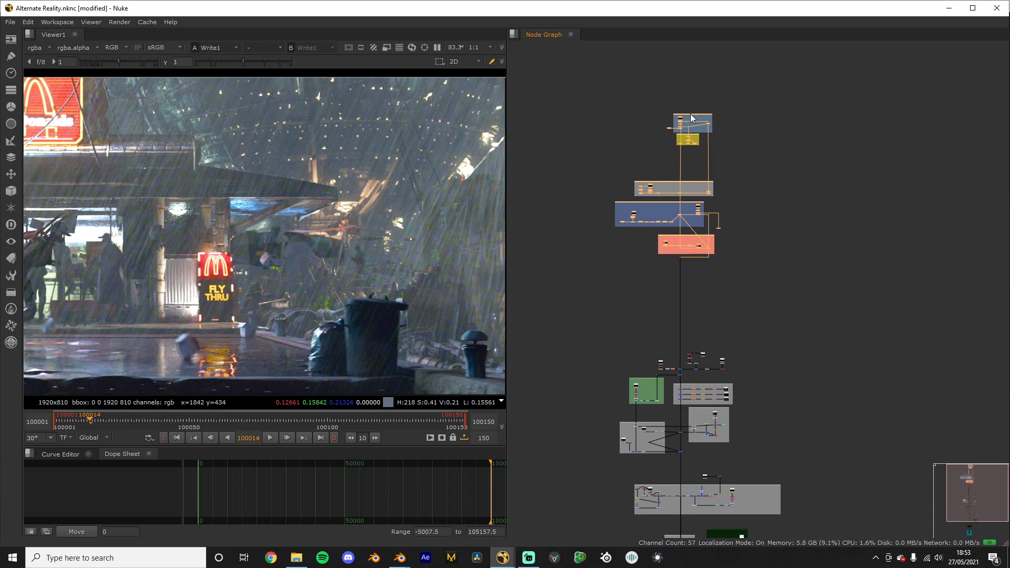
click(714, 169)
Step: Show the shuffle node under the Read19 ships render in the viewer
scroll(706, 390, up, 8)
middle_drag(563, 268, 847, 388)
scroll(847, 392, up, 2)
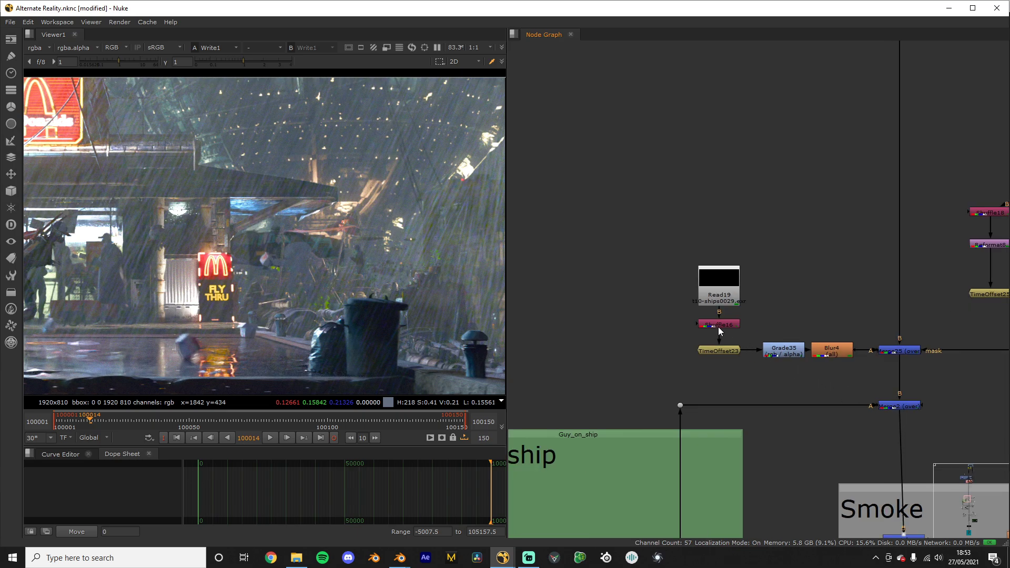
click(719, 325)
key(1)
scroll(838, 358, down, 3)
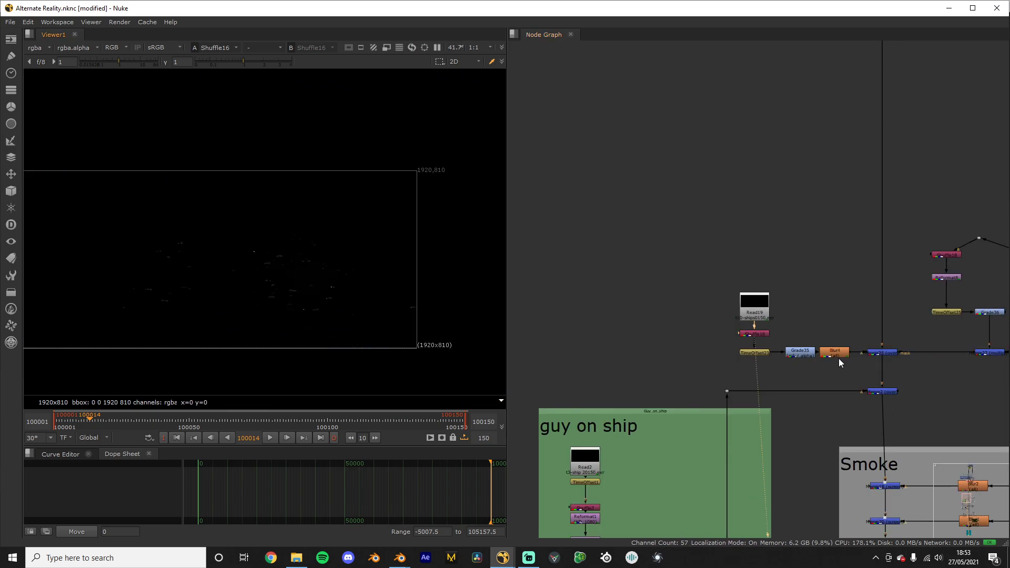
Step: Add a Backdrop node and size it to enclose the ship nodes above the guy on ship and Smoke groups
middle_drag(838, 358, 713, 408)
scroll(706, 397, down, 4)
drag(591, 251, 904, 397)
click(661, 315)
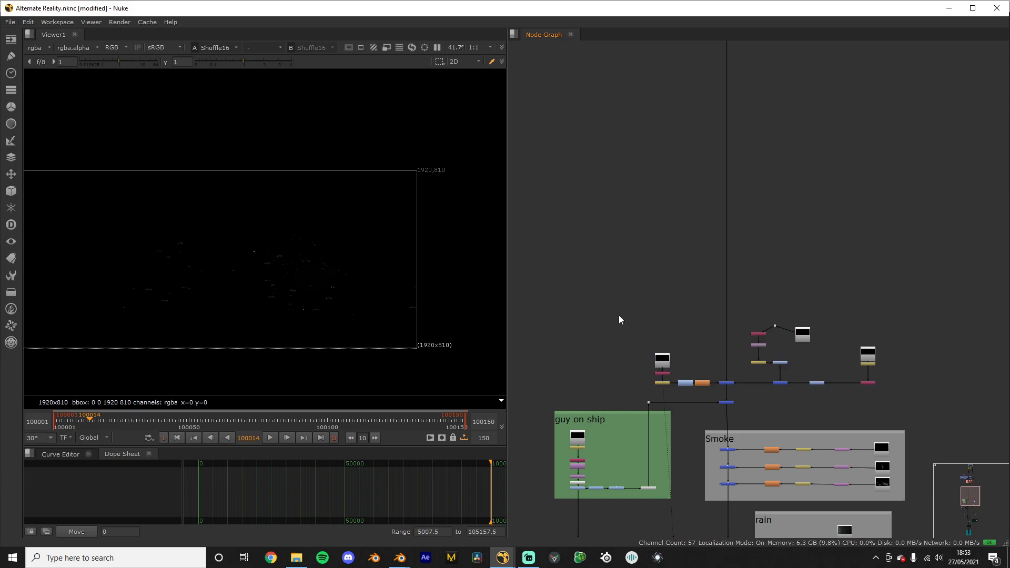
key(Tab)
text(back)
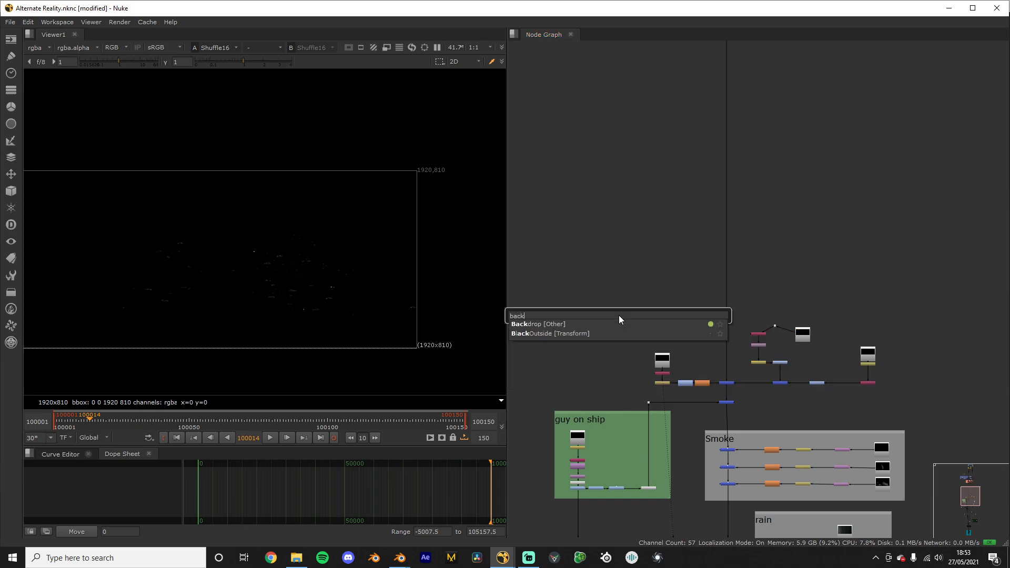
key(Return)
scroll(661, 319, up, 3)
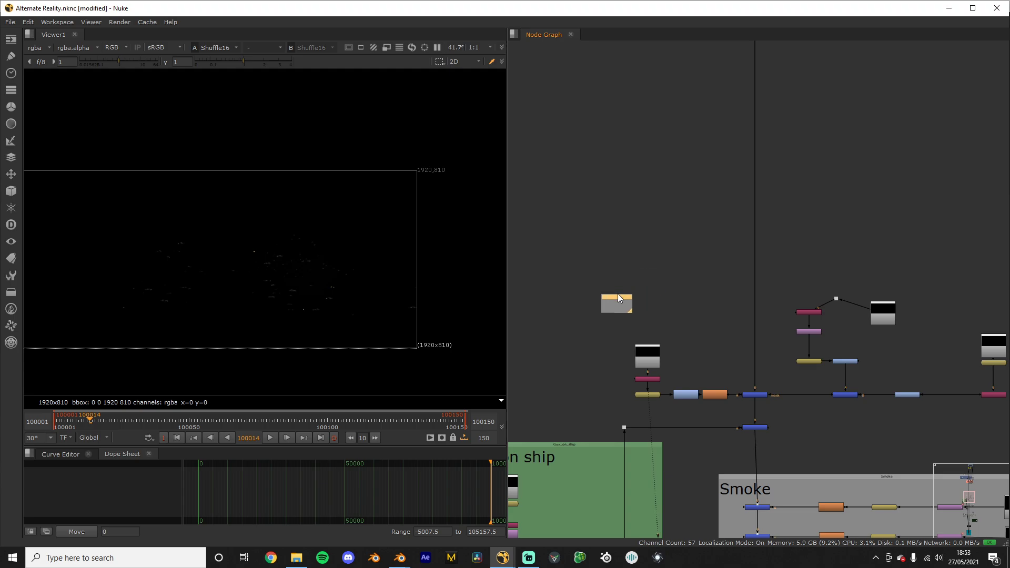
drag(618, 295, 612, 299)
scroll(697, 340, down, 1)
mouse_move(697, 340)
middle_down()
mouse_move(554, 338)
mouse_move(715, 342)
middle_up()
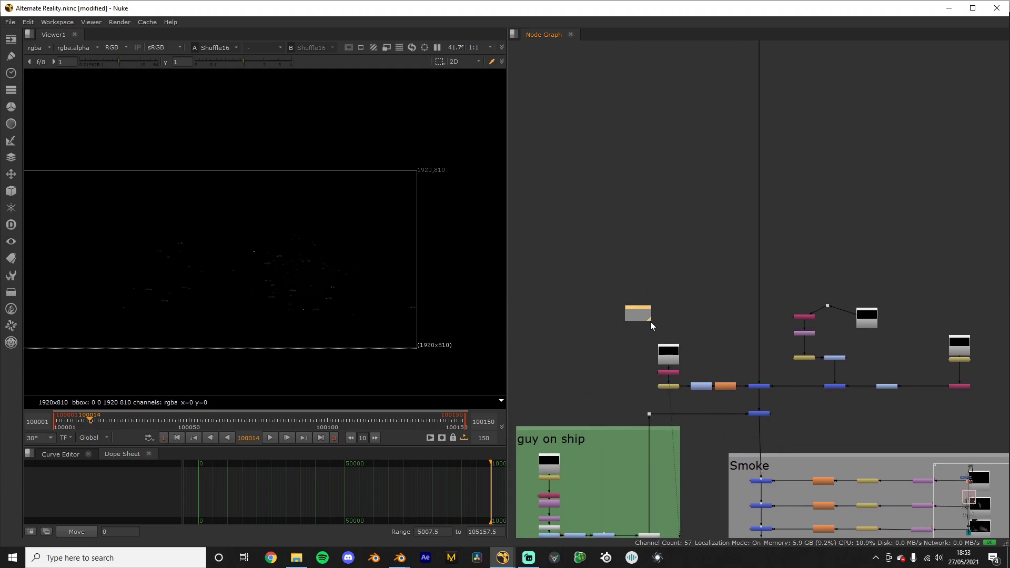
drag(651, 321, 986, 405)
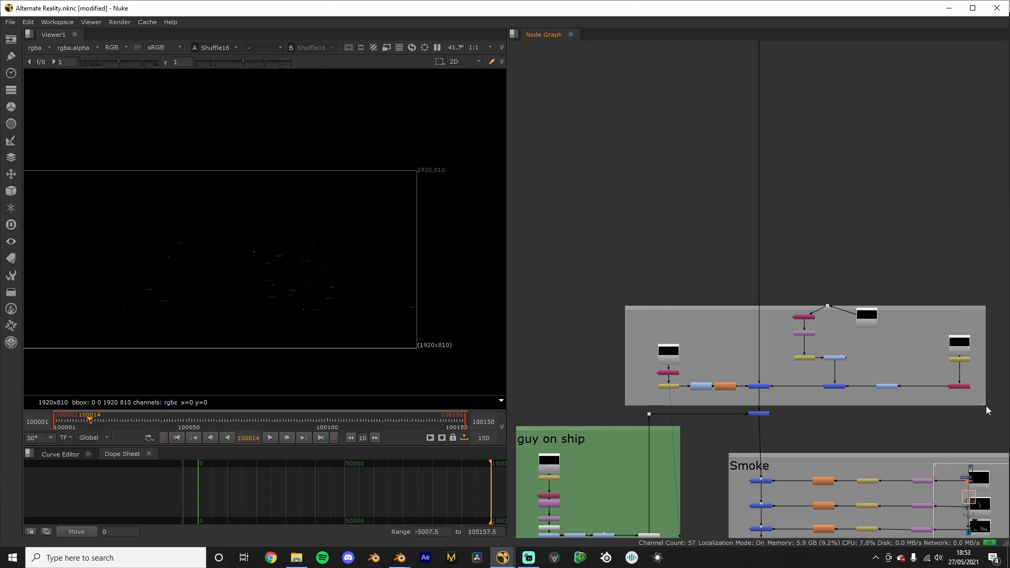
Step: Label the new backdrop "ships" with a font size of 50
double_click(715, 314)
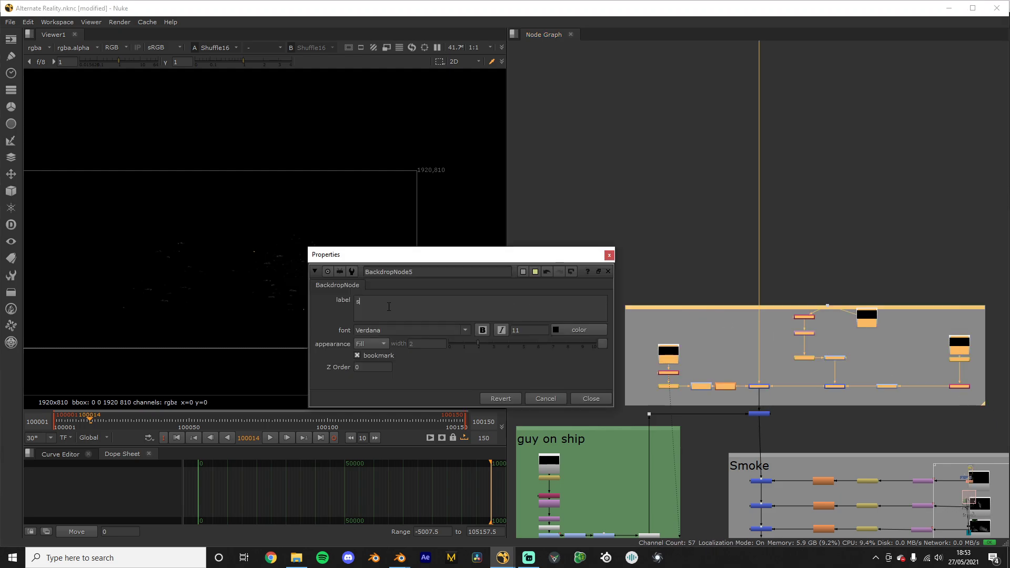
double_click(529, 329)
text(50)
key(Return)
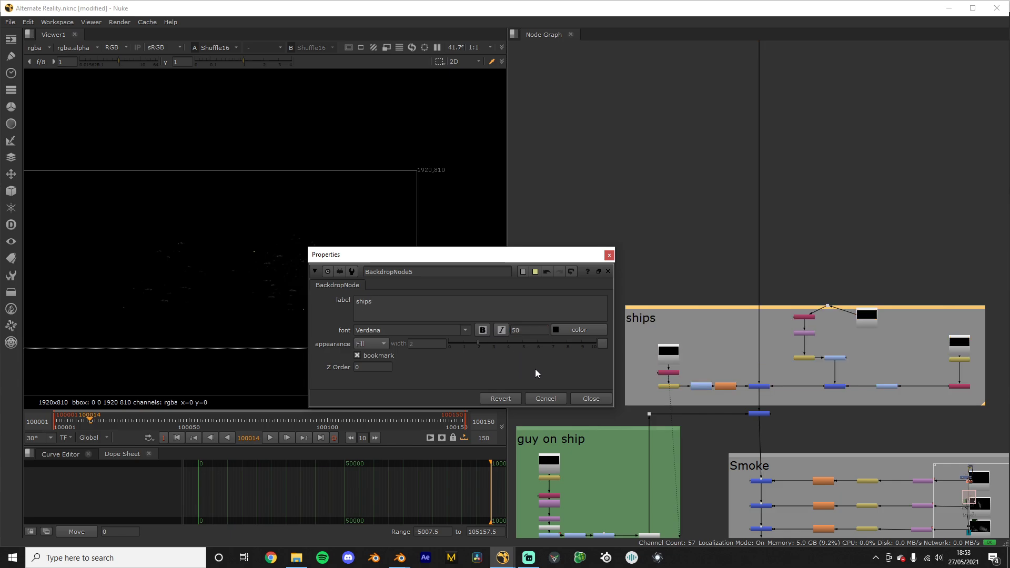
click(579, 399)
Step: Check the open gap between the Flying robot in the back and ships groups, and save the script
scroll(693, 310, down, 4)
middle_drag(779, 245, 749, 330)
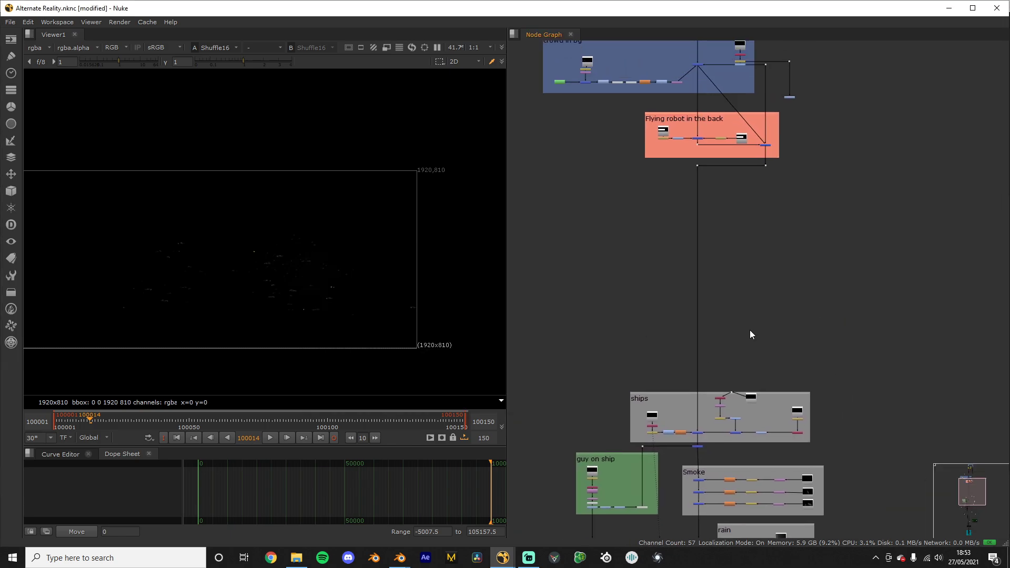
scroll(722, 379, down, 2)
middle_drag(722, 379, 688, 345)
scroll(689, 344, up, 3)
scroll(685, 280, up, 1)
middle_drag(686, 280, 732, 381)
scroll(724, 459, up, 1)
scroll(658, 337, up, 1)
middle_drag(658, 337, 566, 316)
scroll(674, 334, down, 2)
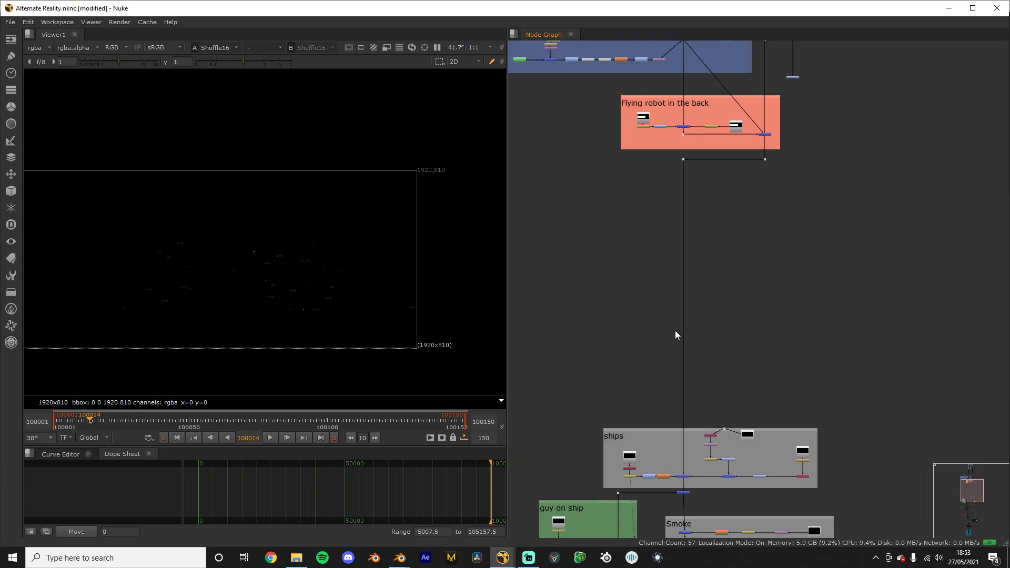
scroll(659, 320, down, 3)
scroll(685, 331, up, 1)
scroll(726, 347, up, 2)
middle_drag(725, 343, 727, 352)
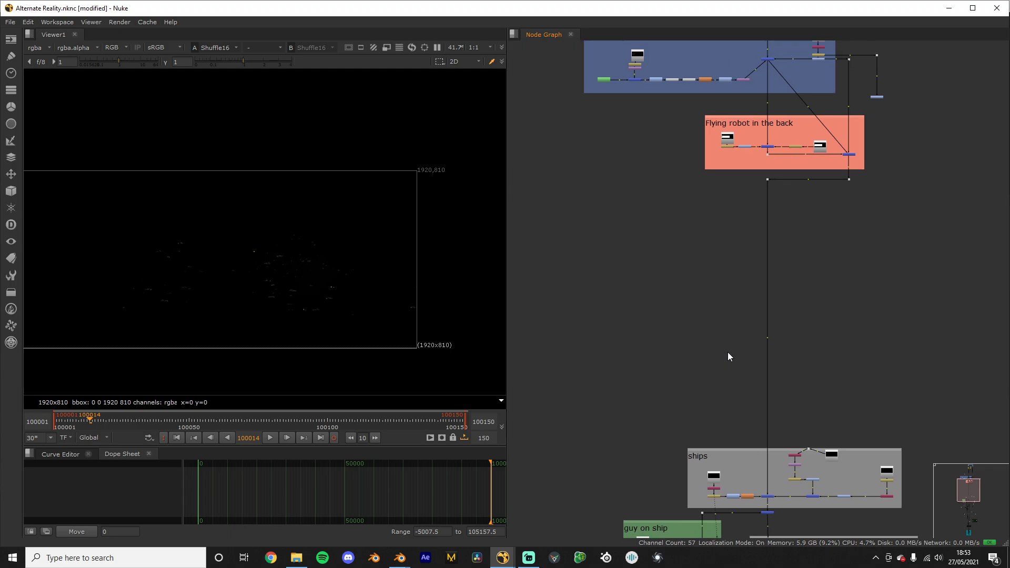
key(ctrl+s)
Step: Add a Read node for the a11-smoke####.png sequence from rendering/animation/a11-smoke, placed in the gap above the ships group
scroll(728, 352, up, 2)
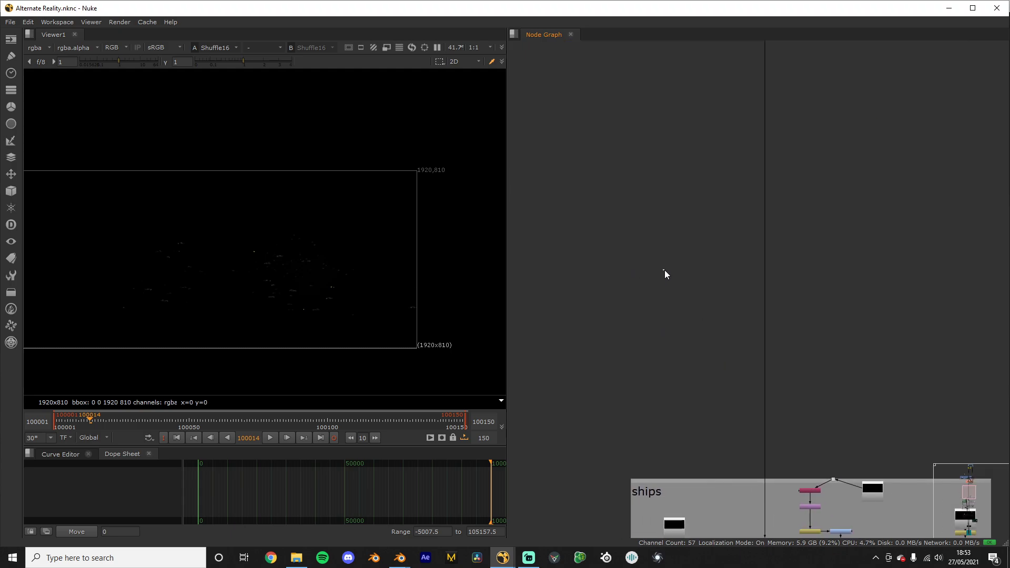
key(r)
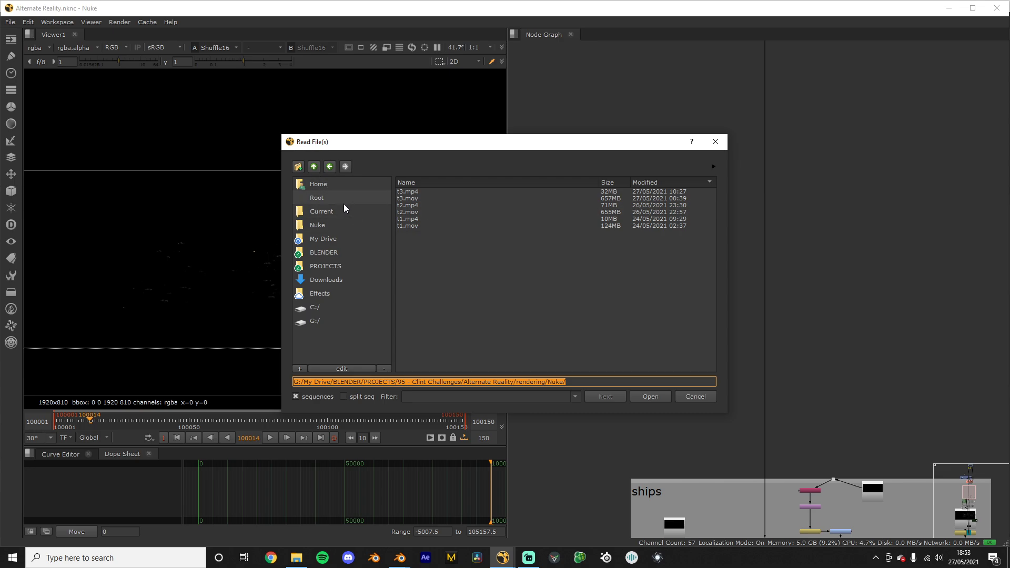
click(313, 167)
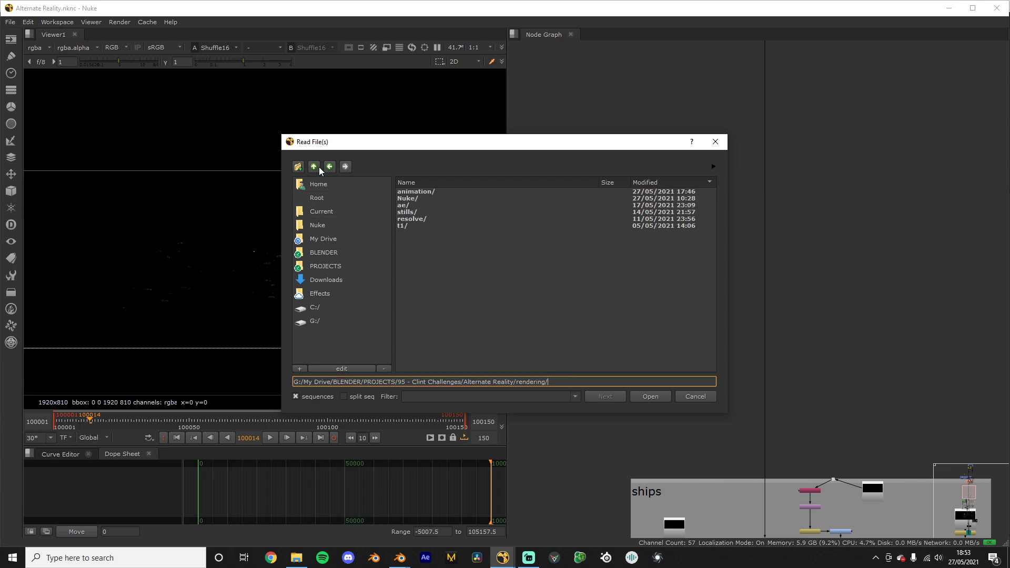
double_click(456, 191)
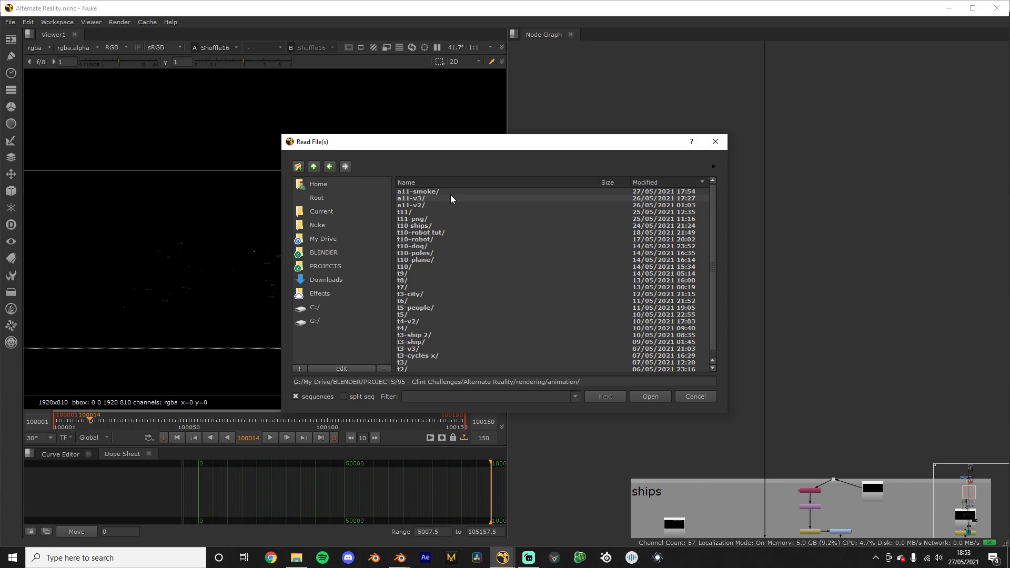
double_click(447, 191)
click(450, 191)
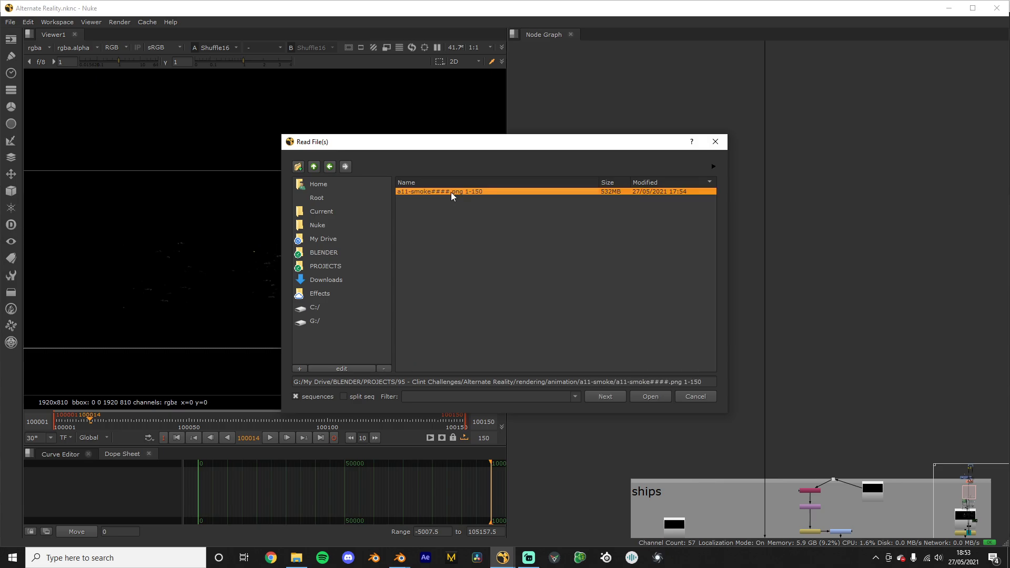
click(653, 399)
drag(528, 187, 392, 206)
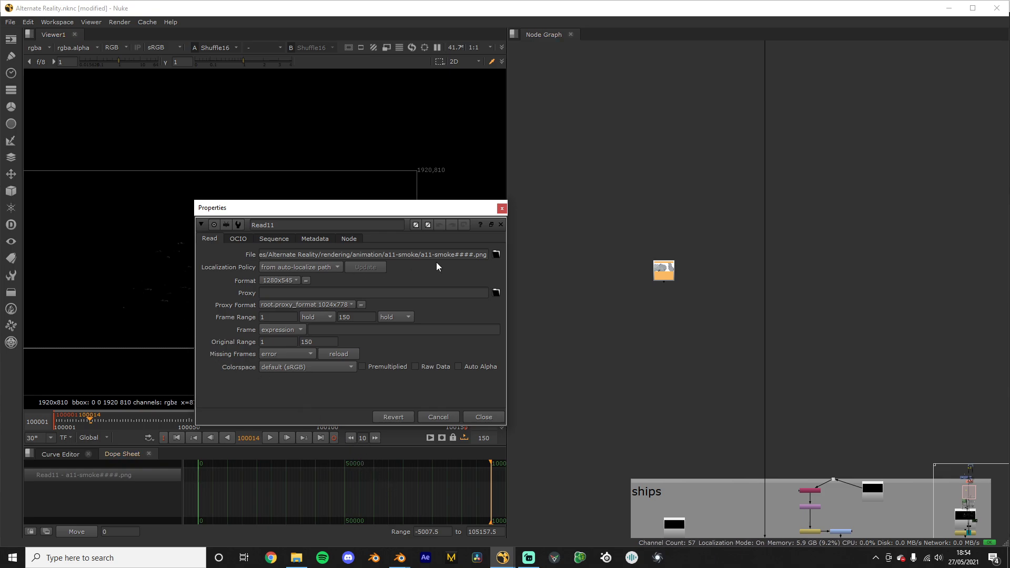
scroll(671, 308, up, 5)
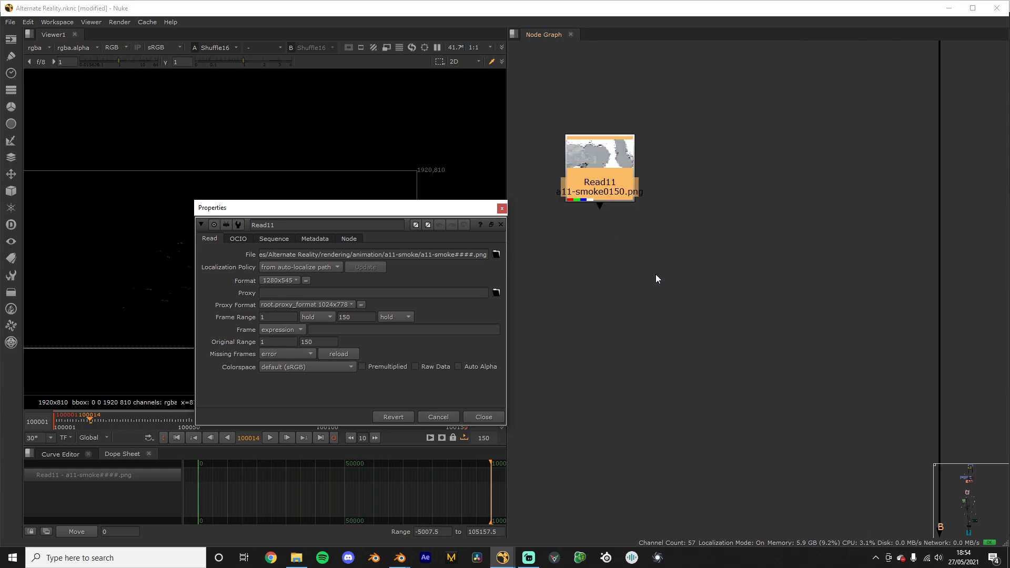
scroll(624, 233, down, 4)
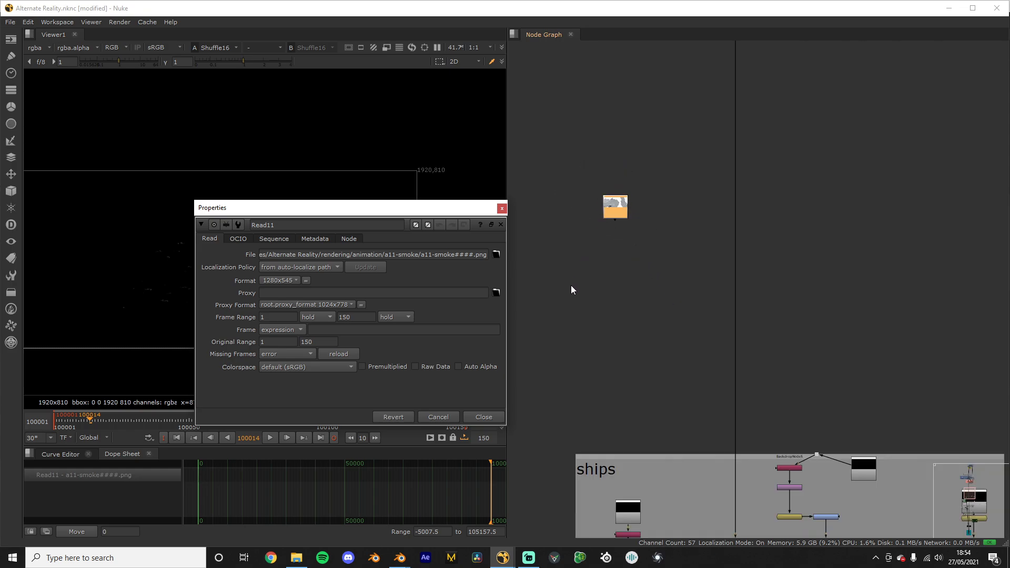
Step: Show the a11-smoke read in the viewer and move its floating properties clear of the image
drag(378, 202, 311, 218)
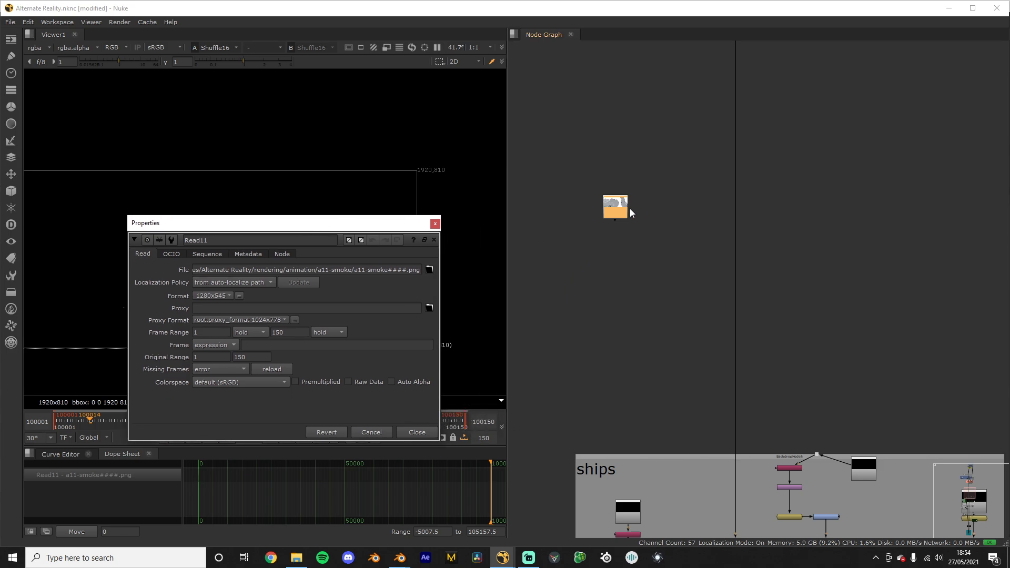
drag(627, 206, 620, 206)
key(1)
drag(346, 230, 937, 231)
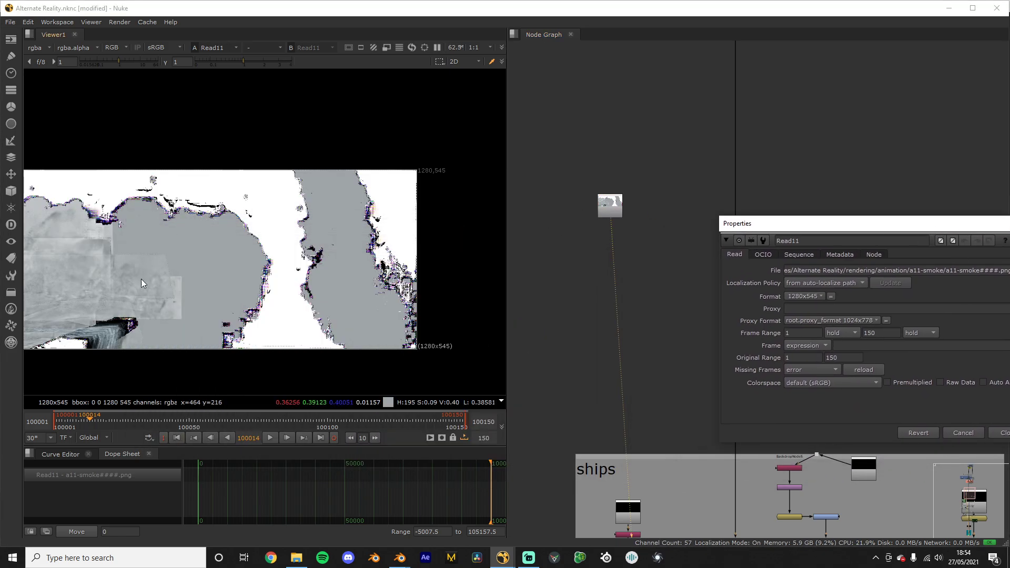
Step: Fit the smoke render in the viewer, check its alpha channel against the colour, and close the read's properties
key(a)
key(f)
key(a)
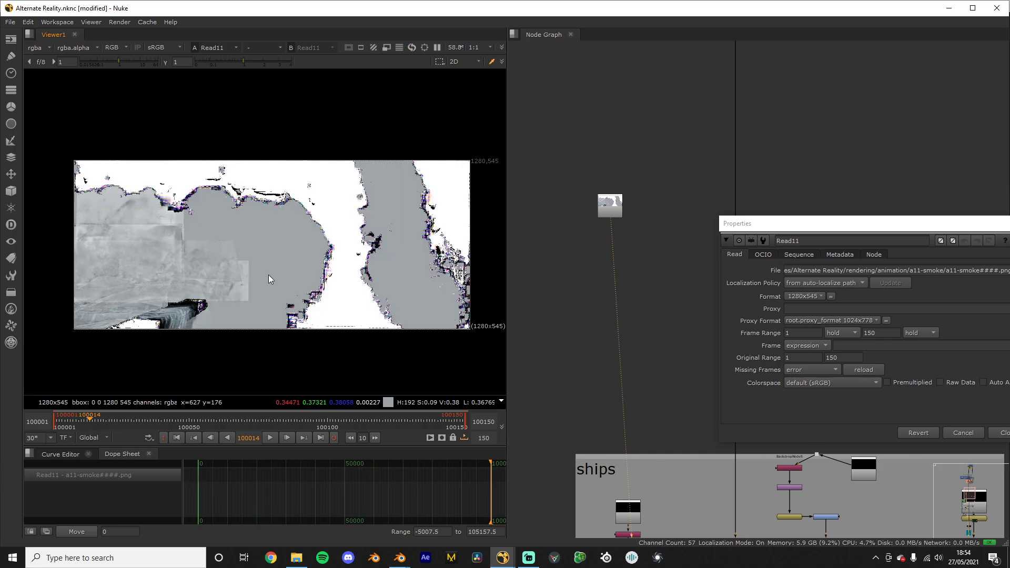
key(a)
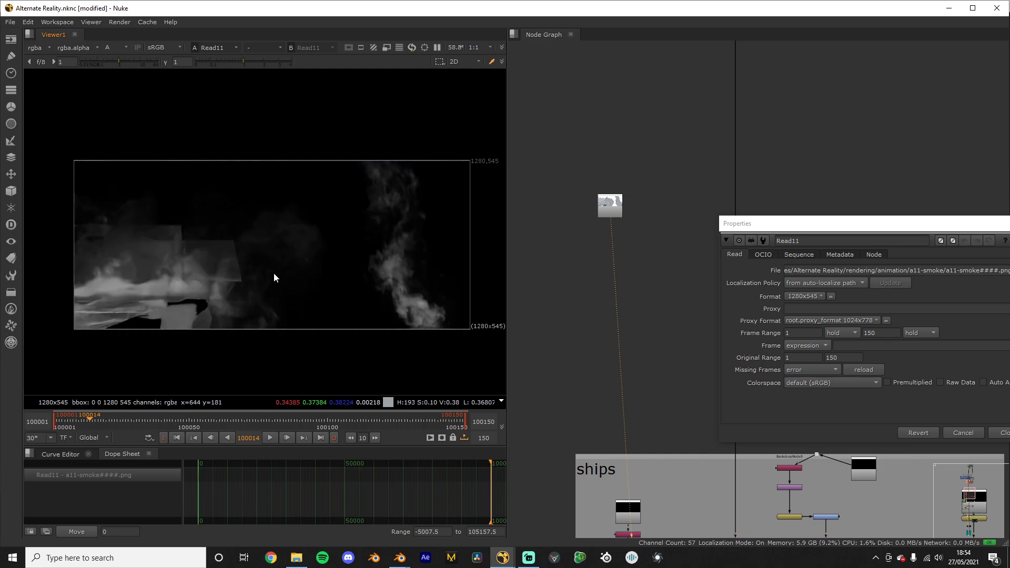
key(a)
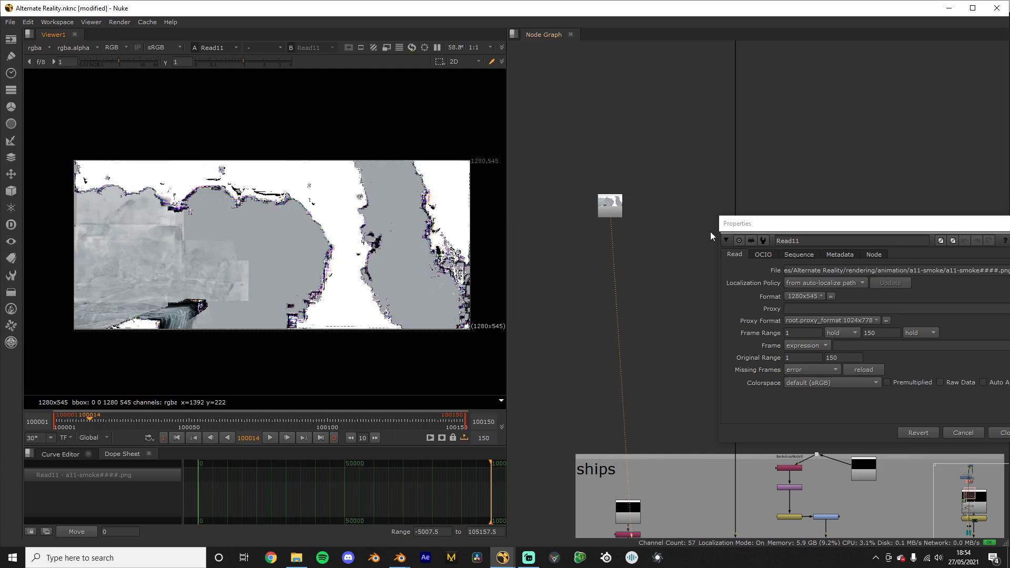
drag(821, 230, 623, 223)
click(829, 217)
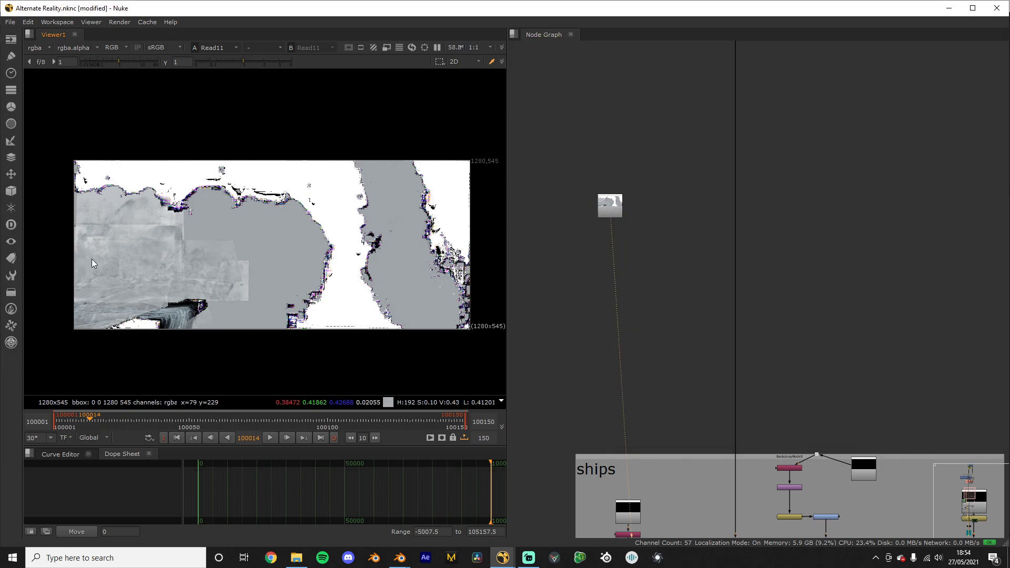
Step: Compare the outputs of the ships group's time offset and main-line merge with the a11-smoke read in the viewer
middle_drag(645, 486, 583, 419)
click(585, 447)
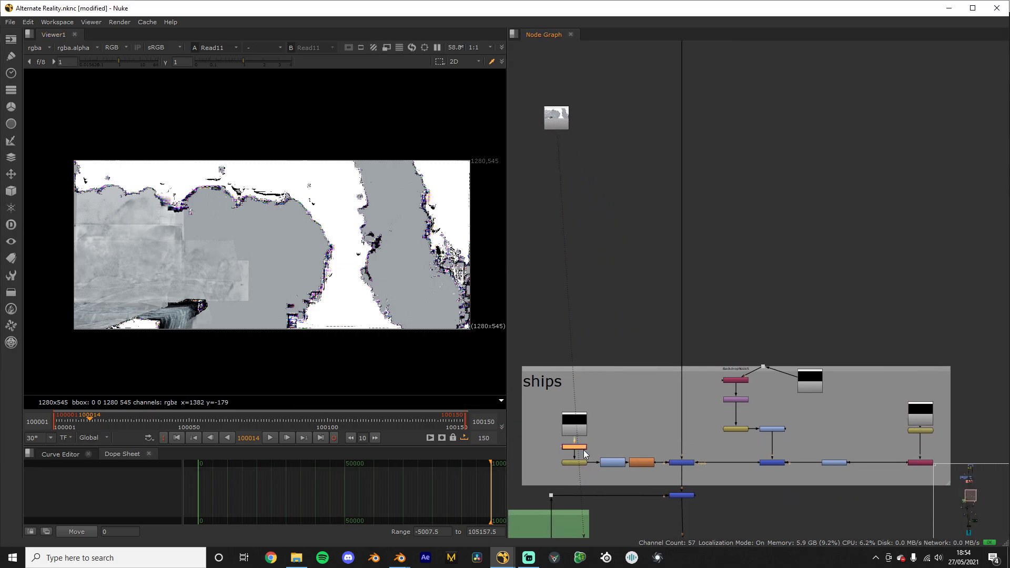
key(1)
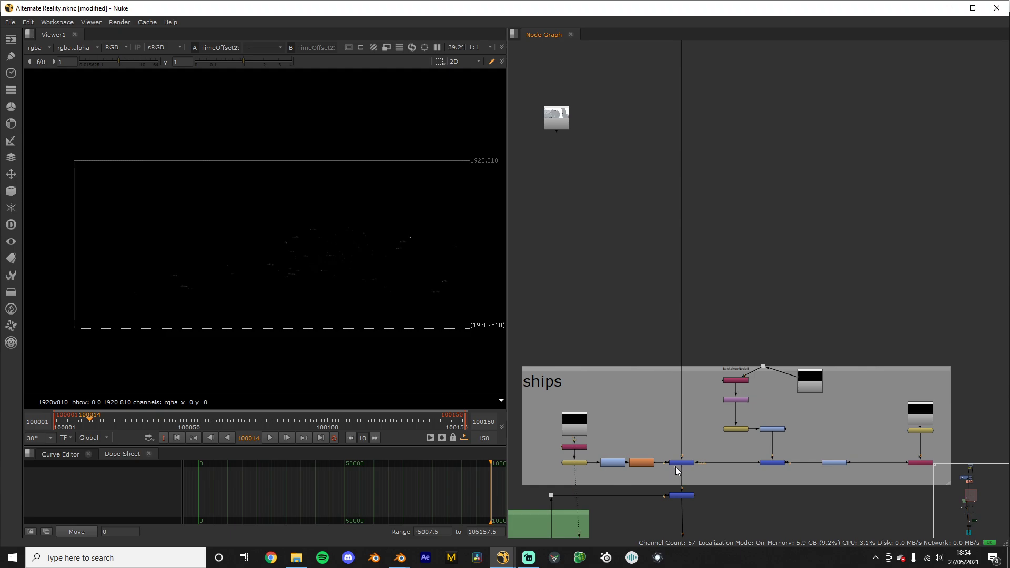
click(677, 463)
key(1)
middle_drag(599, 147, 709, 366)
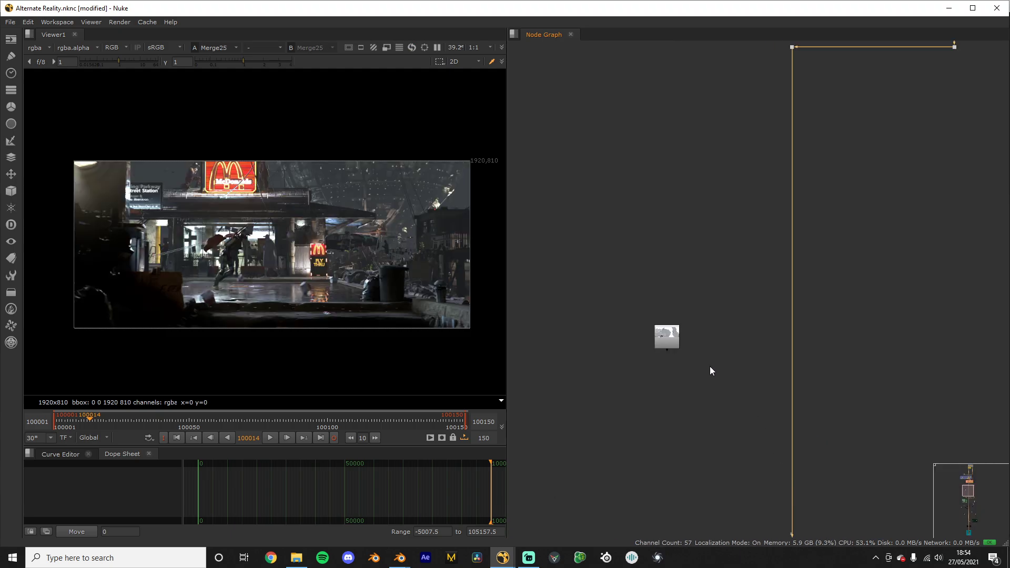
click(662, 342)
key(1)
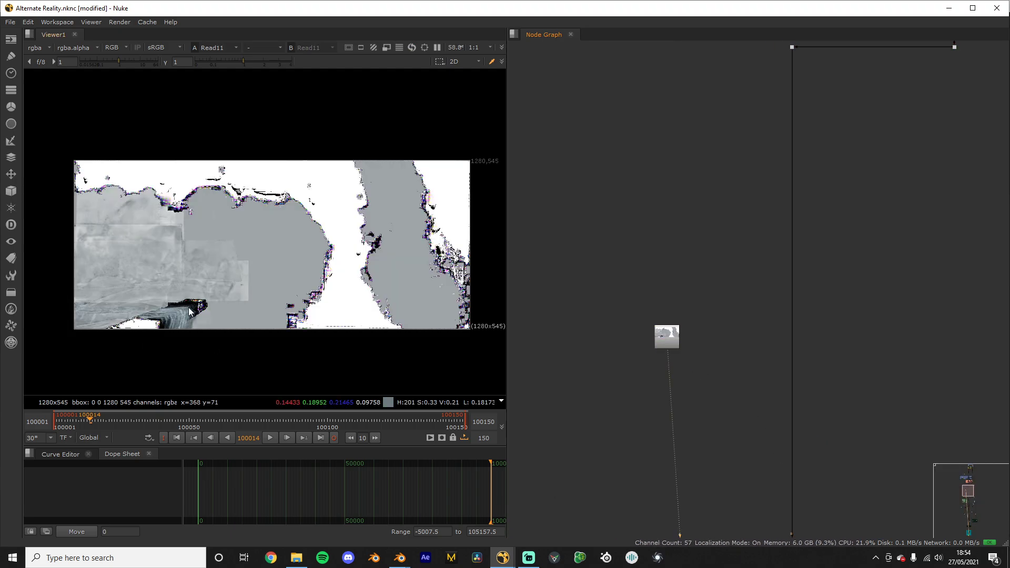
Step: Examine the smoke render up close, switching between its colour and alpha channels
scroll(211, 305, up, 3)
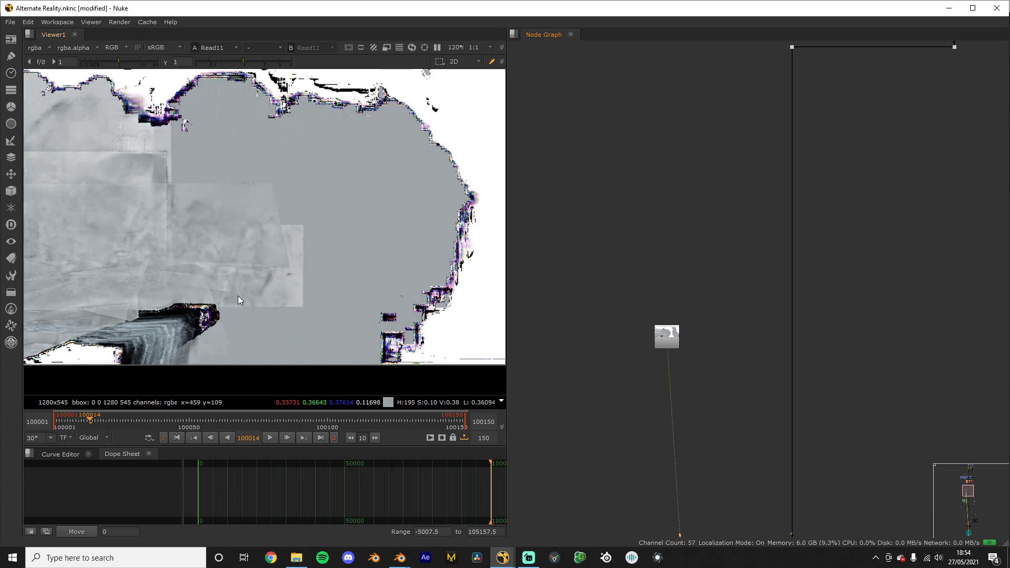
click(662, 337)
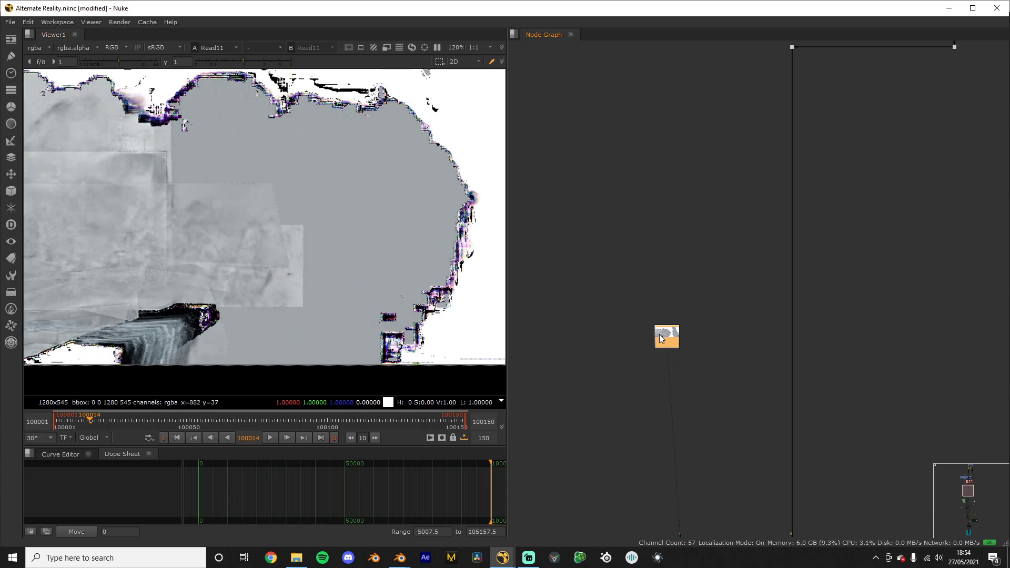
key(a)
key(a)
key(a)
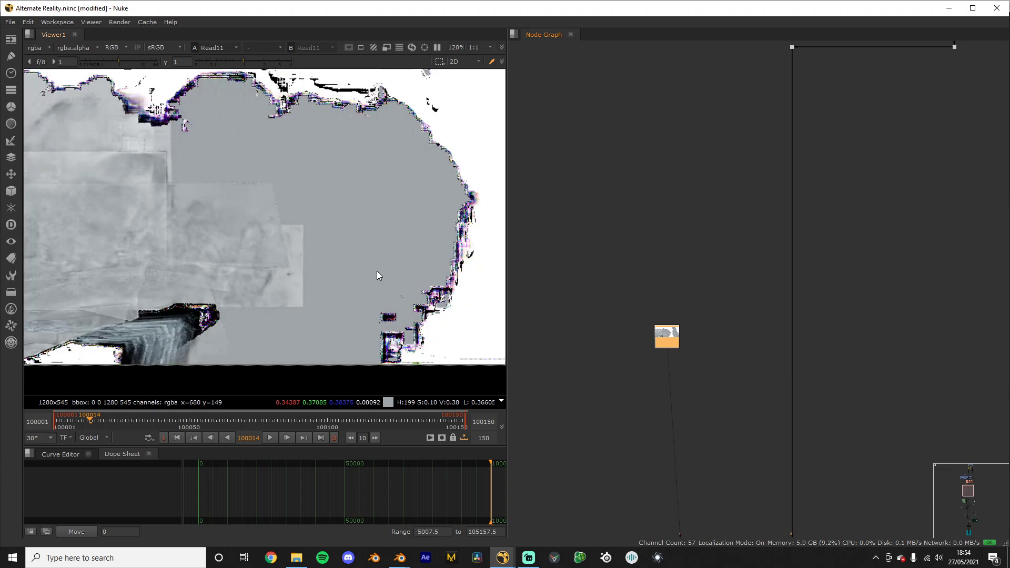
scroll(297, 209, down, 4)
middle_drag(289, 208, 199, 208)
key(a)
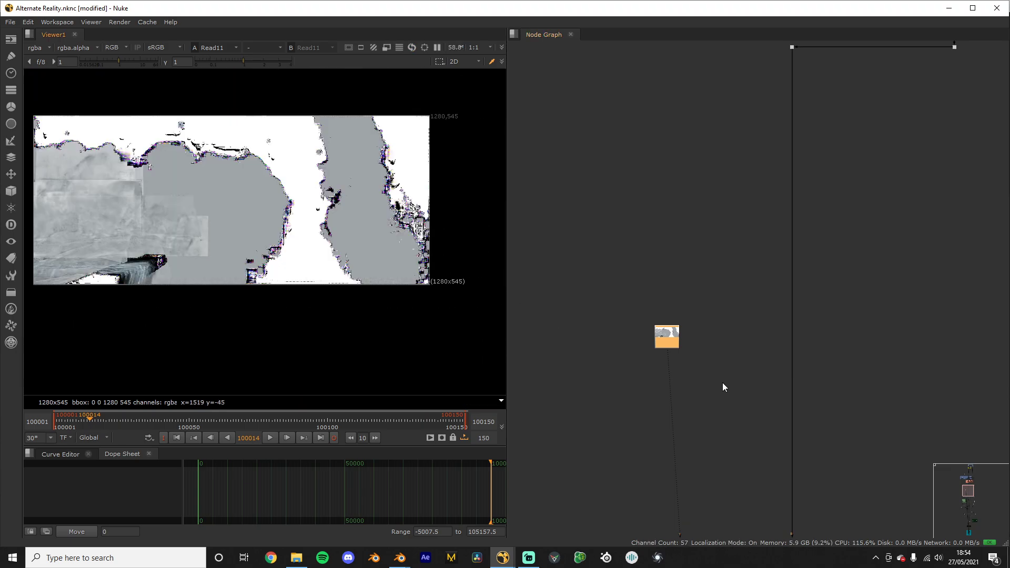
Step: Merge the a11-smoke read over the main line between the Flying robot in the back and ships groups, and close the merge's properties
scroll(708, 372, up, 2)
middle_drag(707, 371, 656, 344)
click(656, 344)
scroll(637, 348, down, 2)
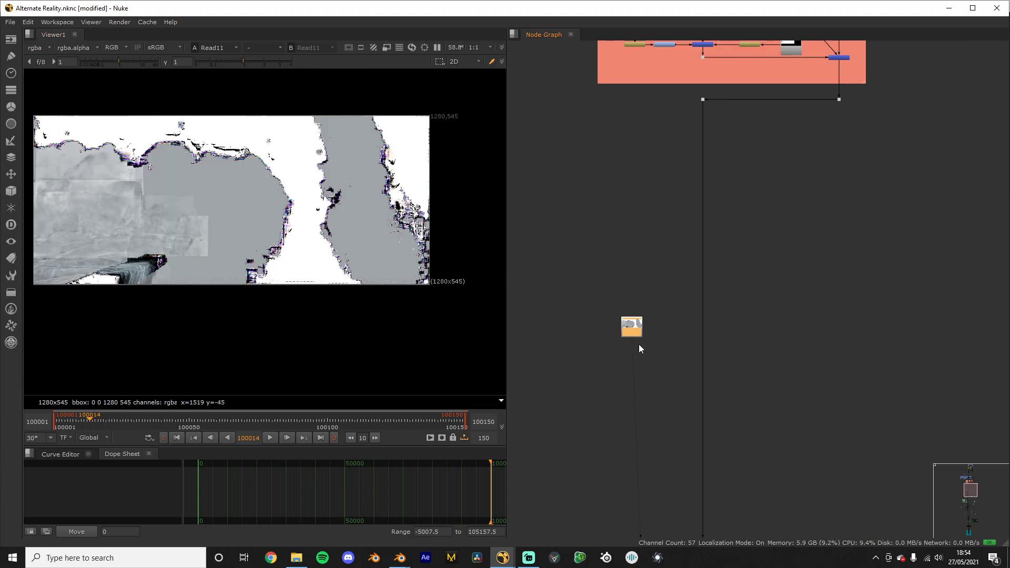
scroll(640, 347, up, 2)
key(m)
drag(545, 245, 364, 310)
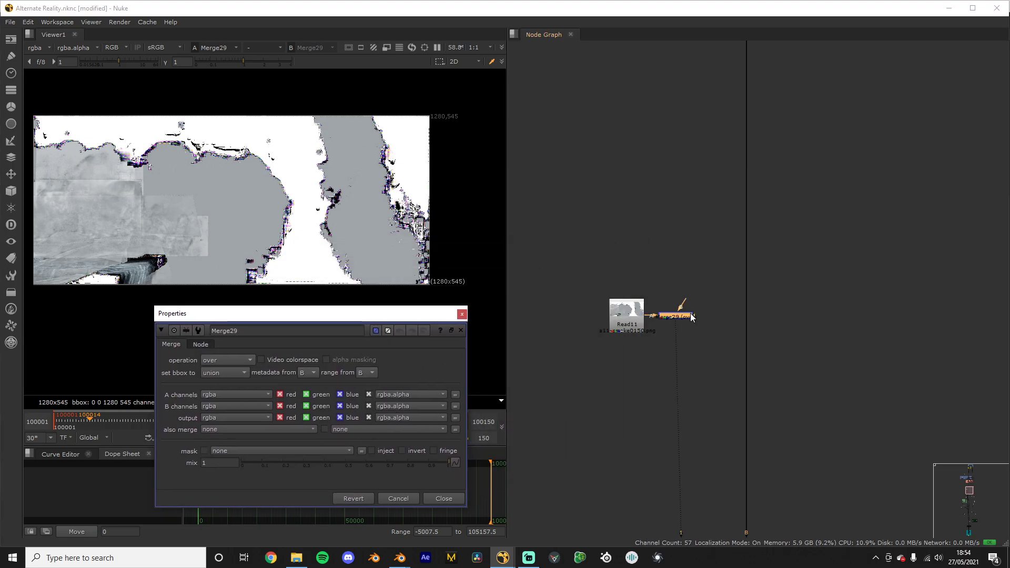
drag(679, 317, 741, 318)
scroll(750, 316, down, 3)
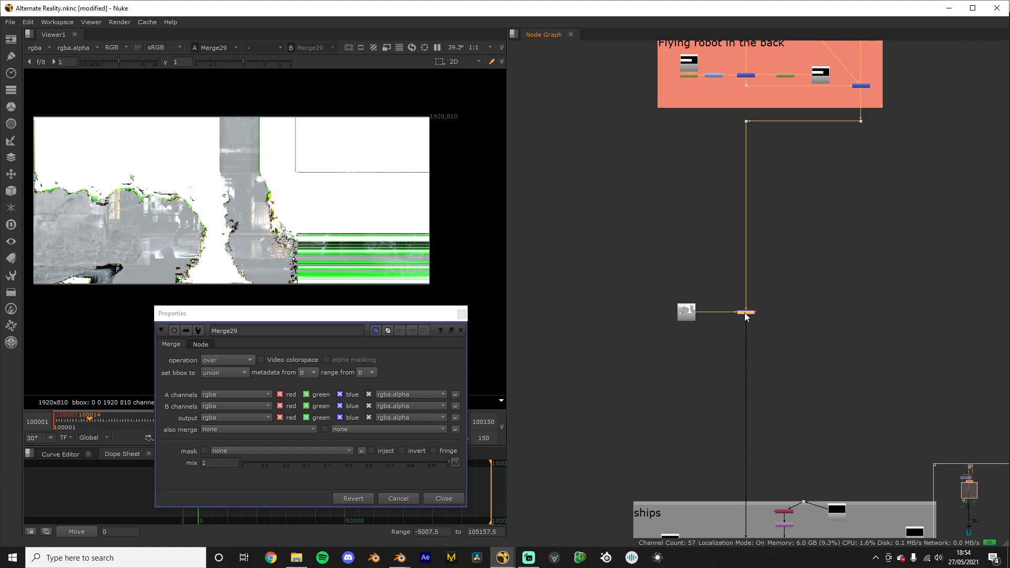
click(775, 322)
scroll(683, 311, up, 1)
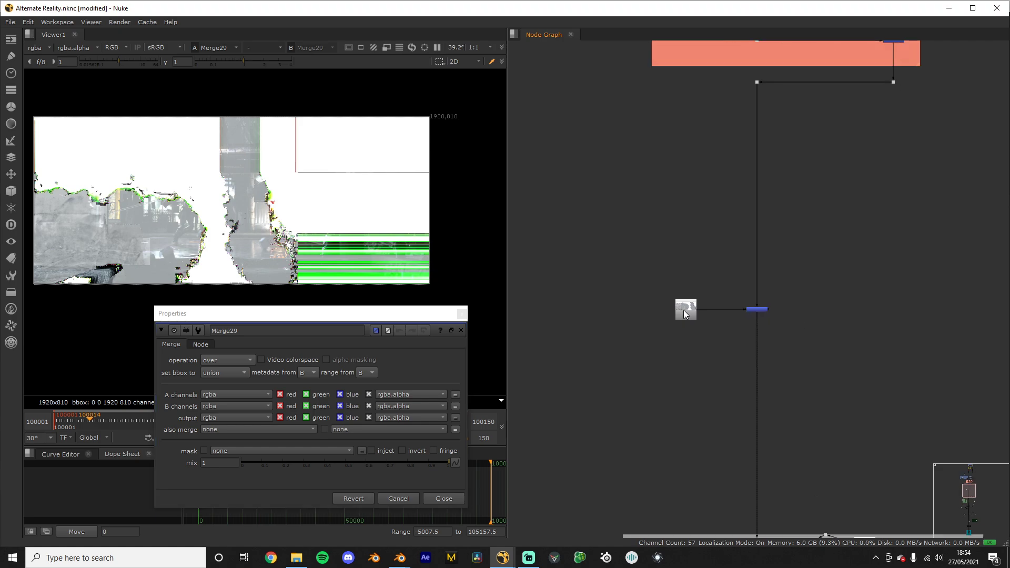
click(461, 315)
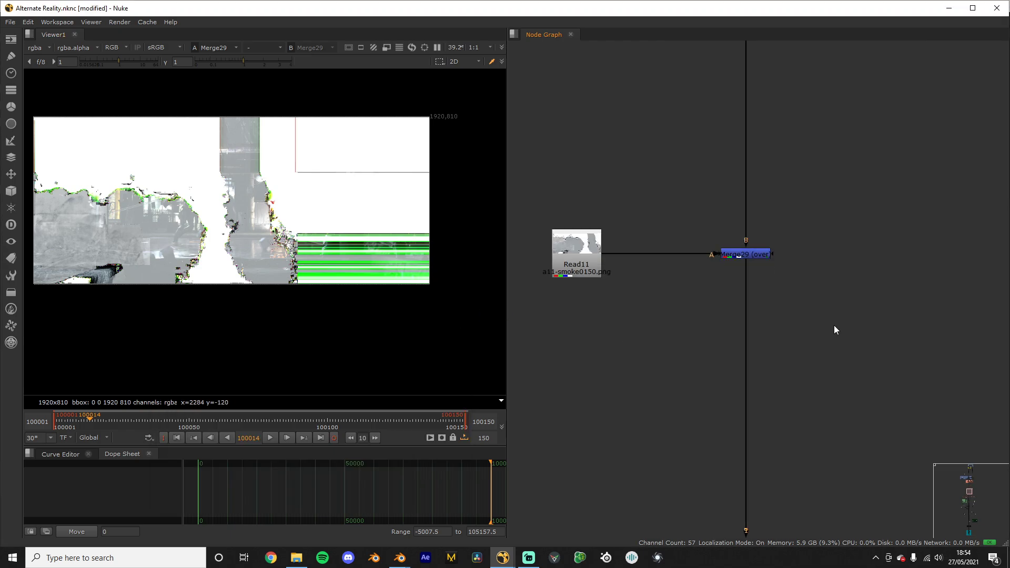
Step: Insert a Premult node between the a11-smoke read and its merge, spacing the nodes out in a straight row
scroll(835, 330, up, 6)
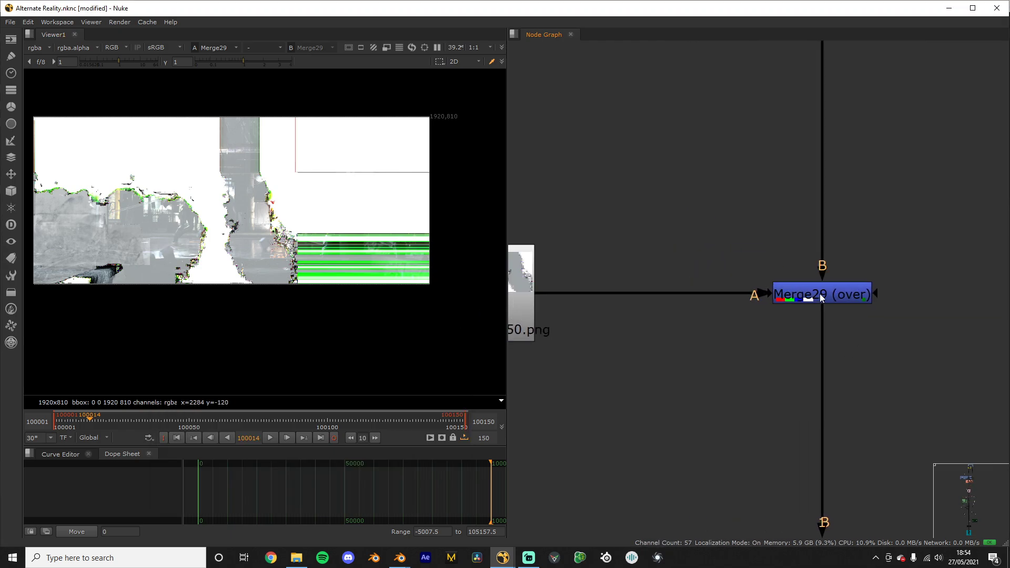
scroll(822, 298, down, 3)
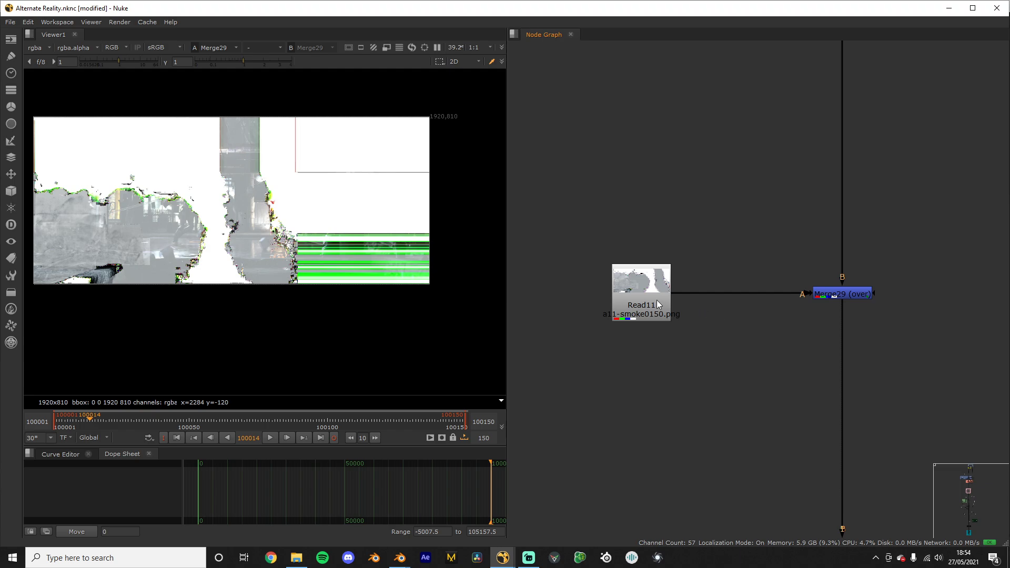
drag(656, 300, 604, 301)
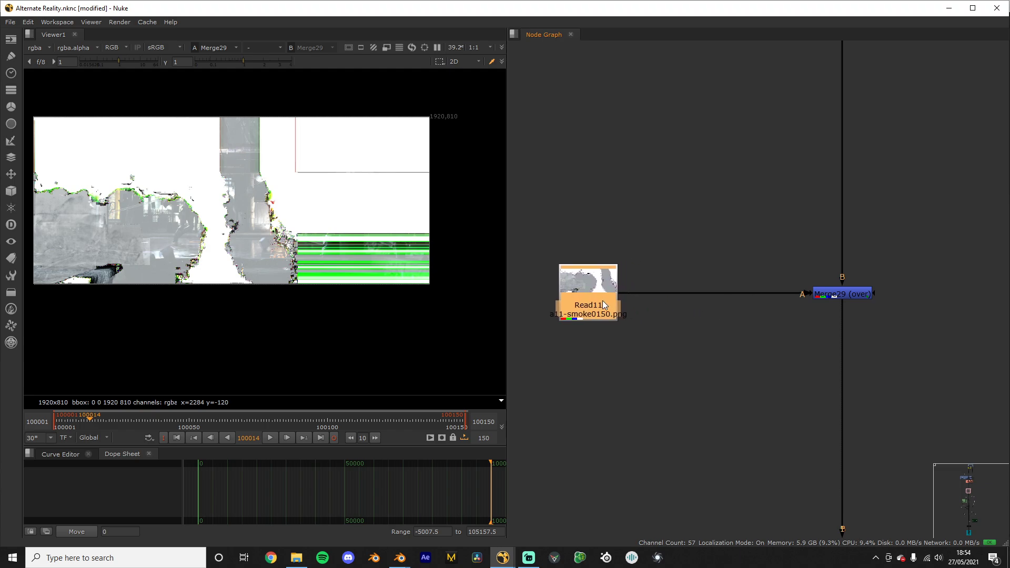
key(Tab)
text(p)
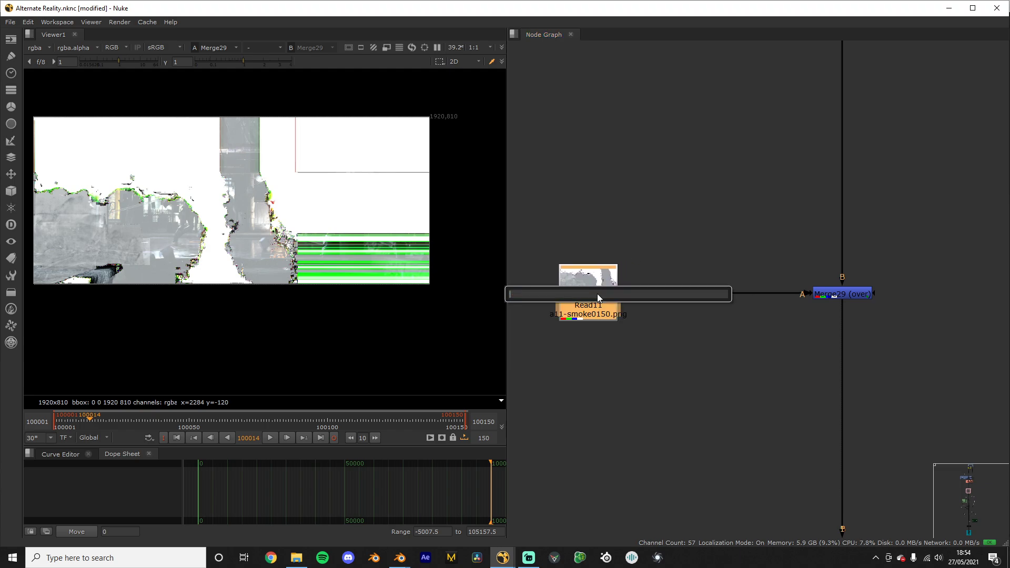
text(rem)
key(Down)
key(Down)
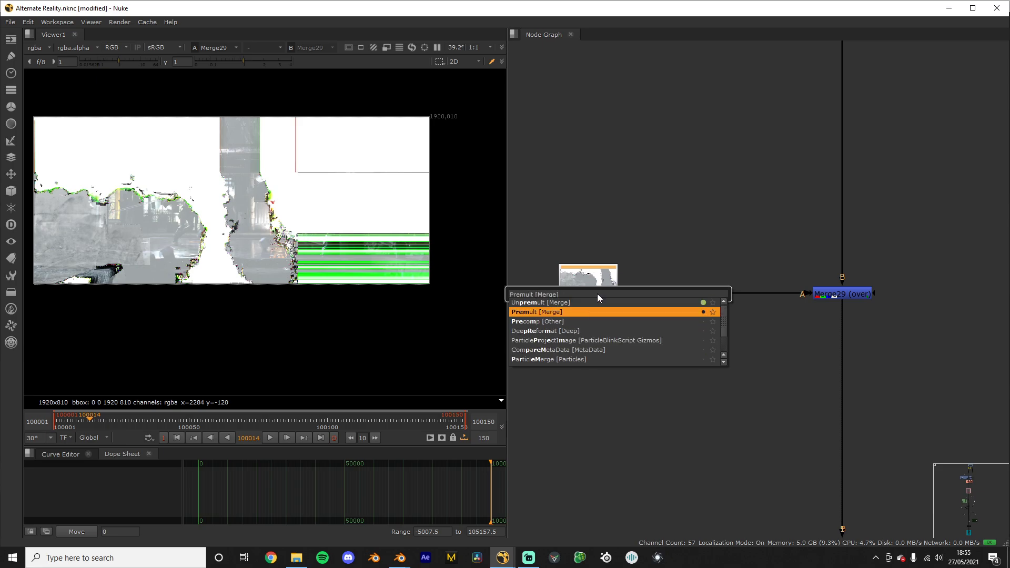
key(Return)
drag(503, 278, 213, 373)
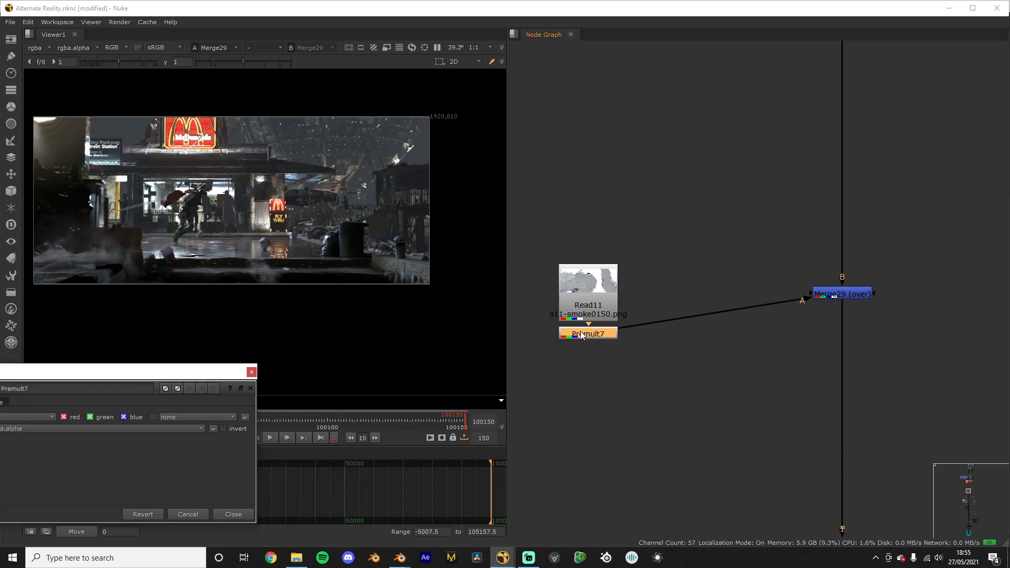
drag(584, 336, 665, 293)
Step: Compare the premultiplied smoke with the raw a11-smoke read in the viewer, and close the Premult's properties
key(1)
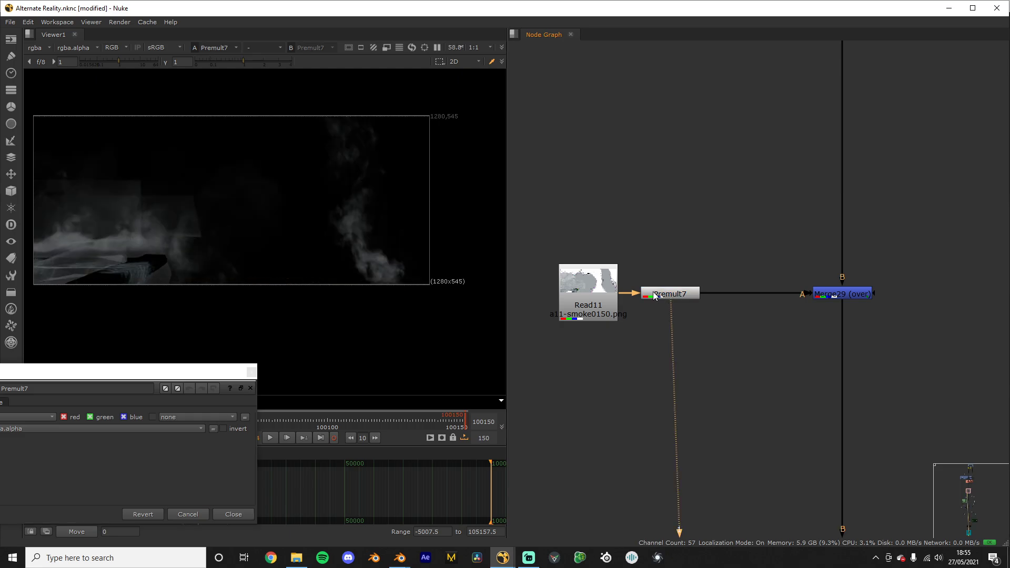
click(602, 291)
key(1)
click(649, 292)
key(1)
click(251, 371)
click(599, 309)
key(1)
scroll(181, 175, up, 10)
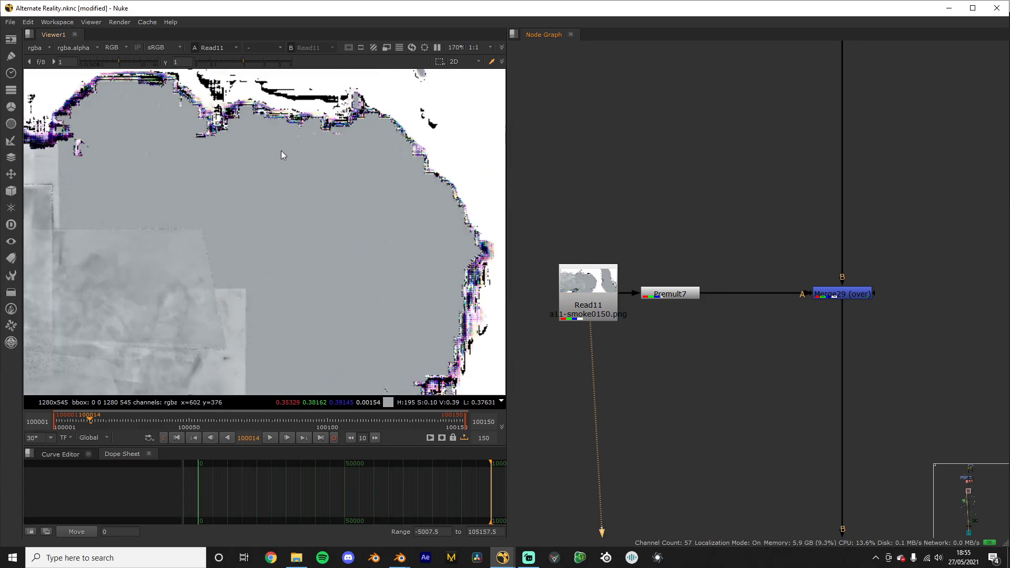
Step: View the Premult output of the a11-smoke pass in the viewer, fitted to the whole frame
click(678, 296)
key(1)
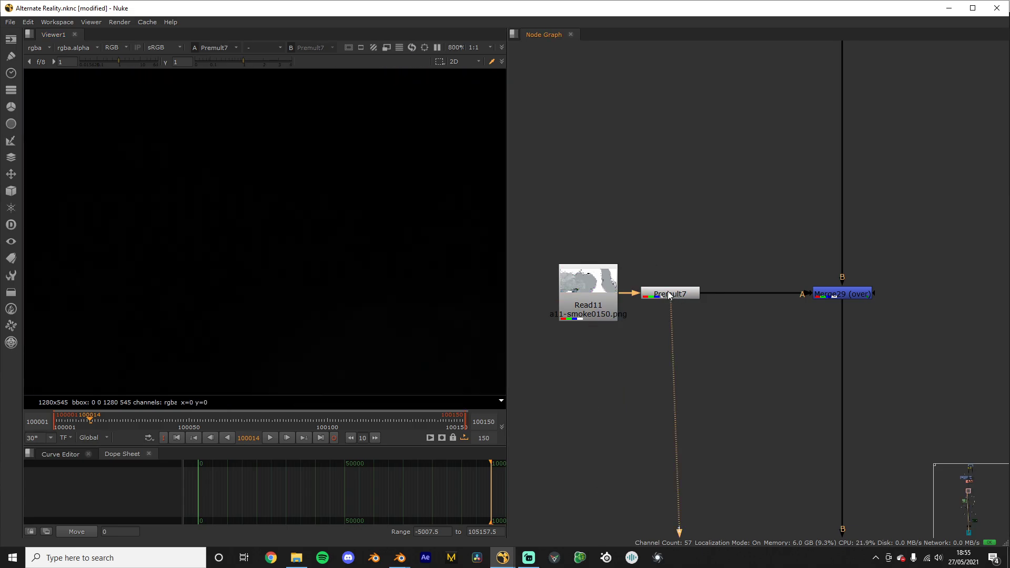
scroll(521, 283, down, 1)
scroll(223, 292, down, 13)
key(f)
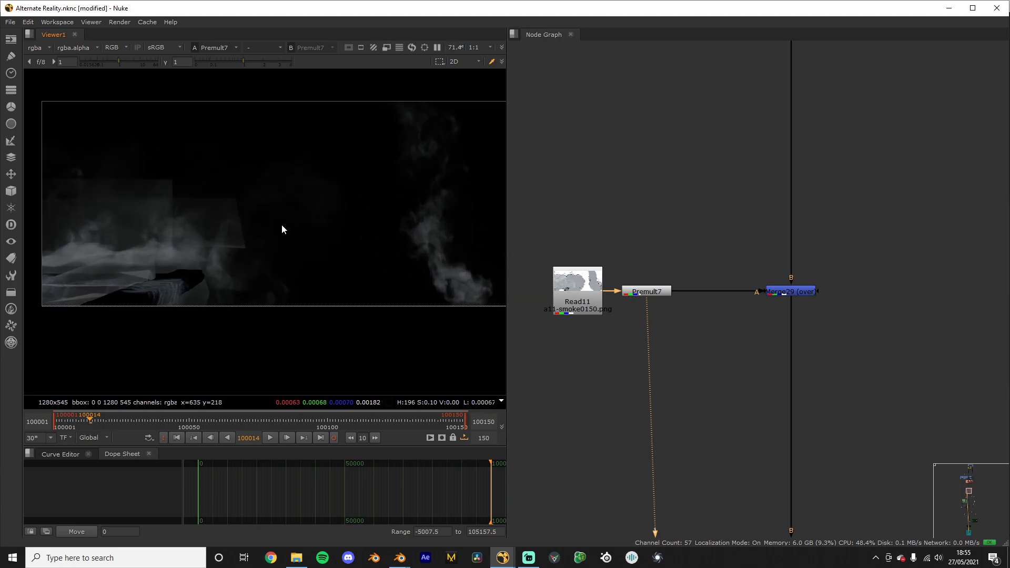
Step: View the smoke merge over the main line and play a few frames of the composite
key(1)
scroll(144, 268, down, 1)
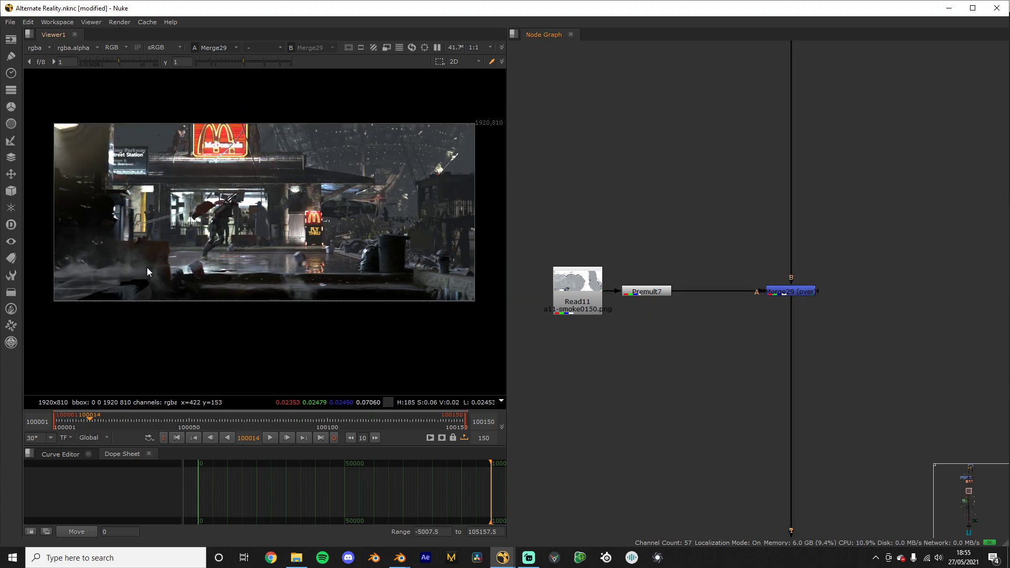
key(l)
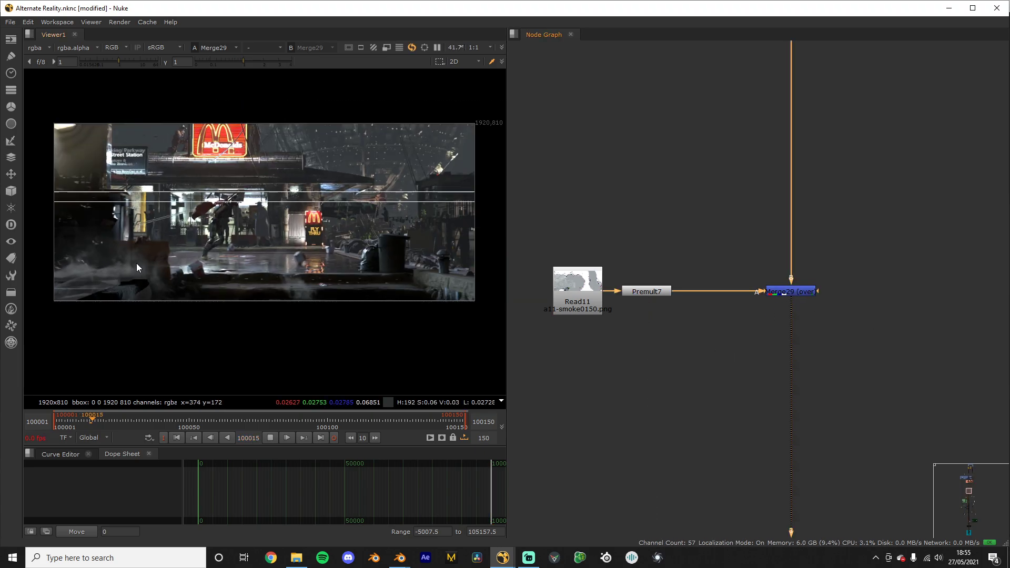
key(k)
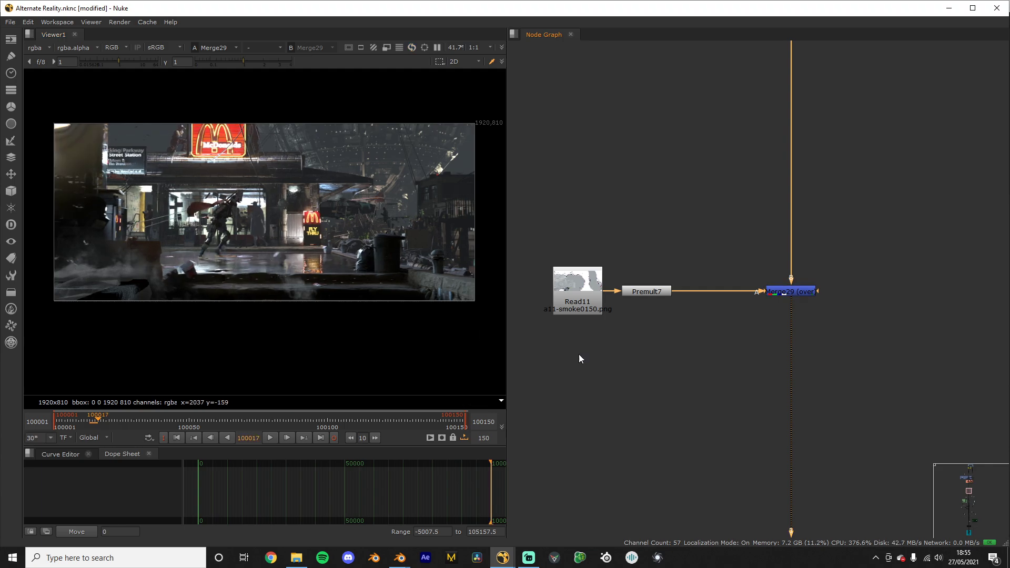
Step: Check the frame range in the a11-smoke read's properties, and close them
scroll(674, 397, up, 6)
middle_drag(690, 410, 902, 545)
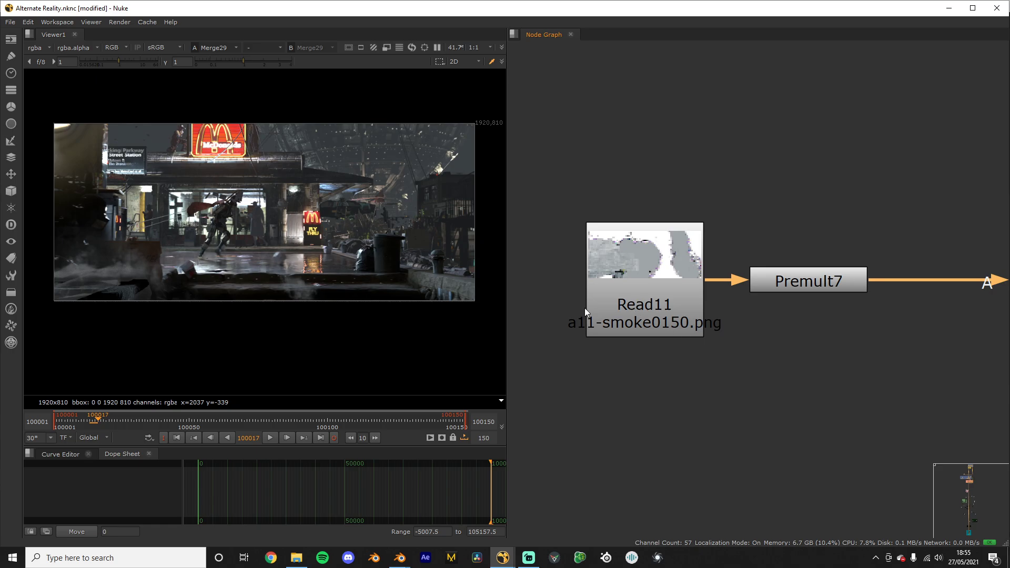
double_click(649, 323)
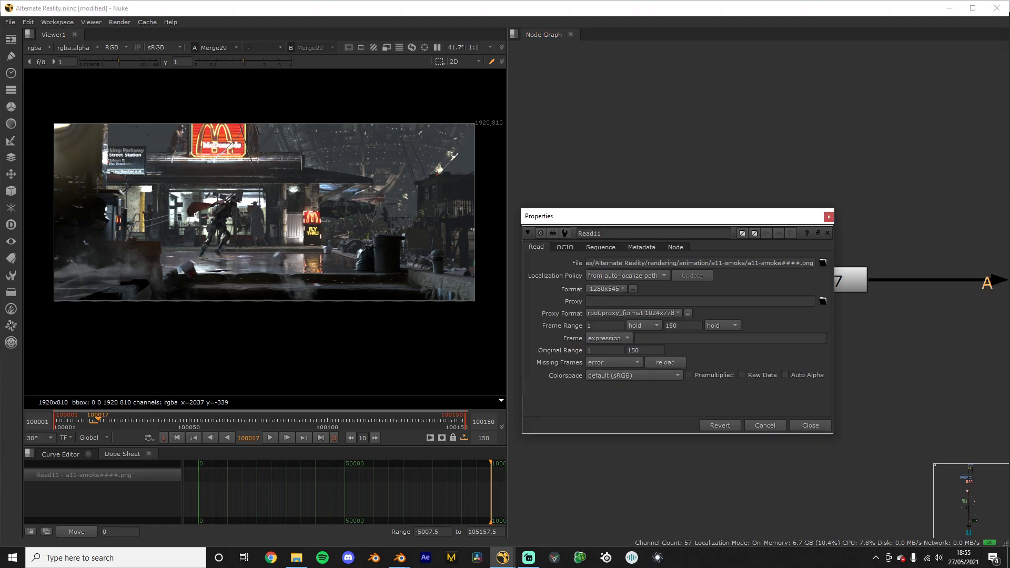
double_click(590, 325)
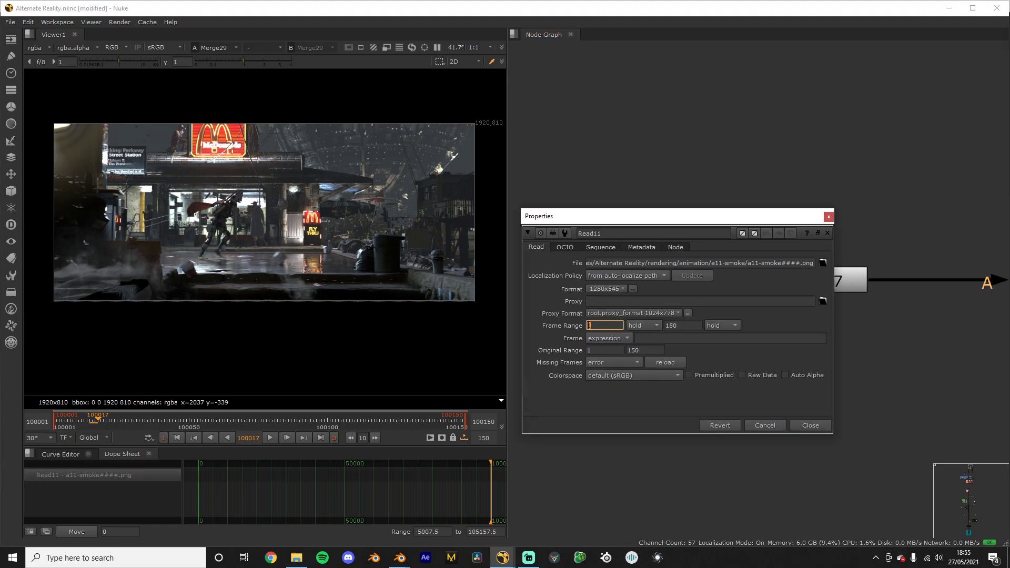
double_click(686, 326)
click(829, 217)
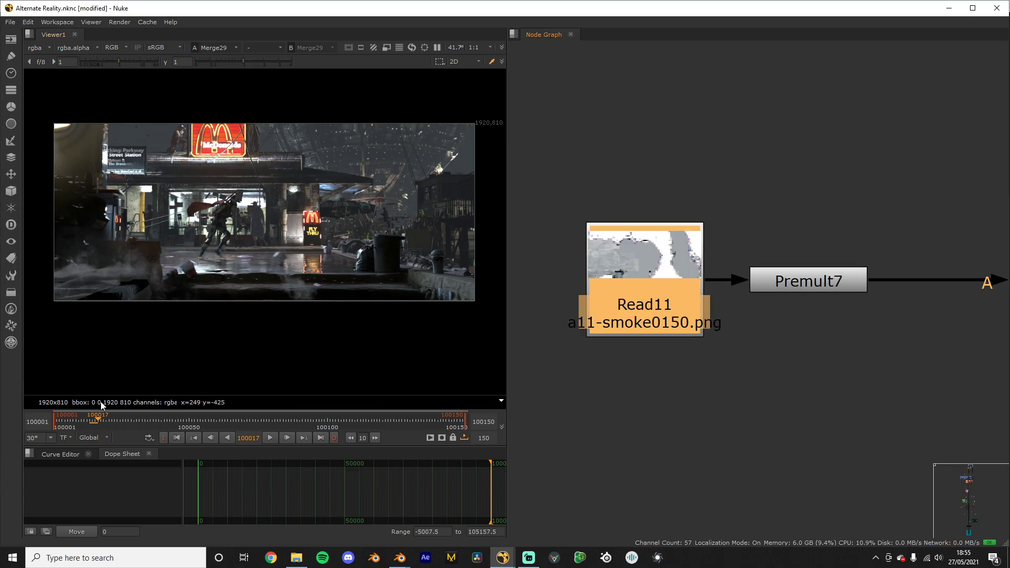
Step: Examine the start and end frames of the project range on the viewer timeline
scroll(78, 419, down, 3)
scroll(418, 422, down, 3)
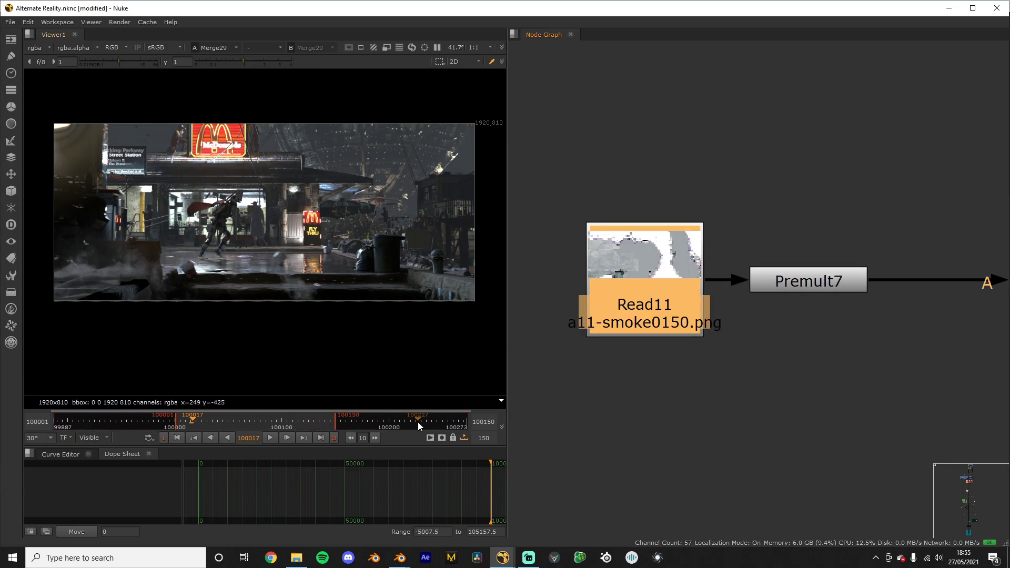
scroll(208, 425, up, 2)
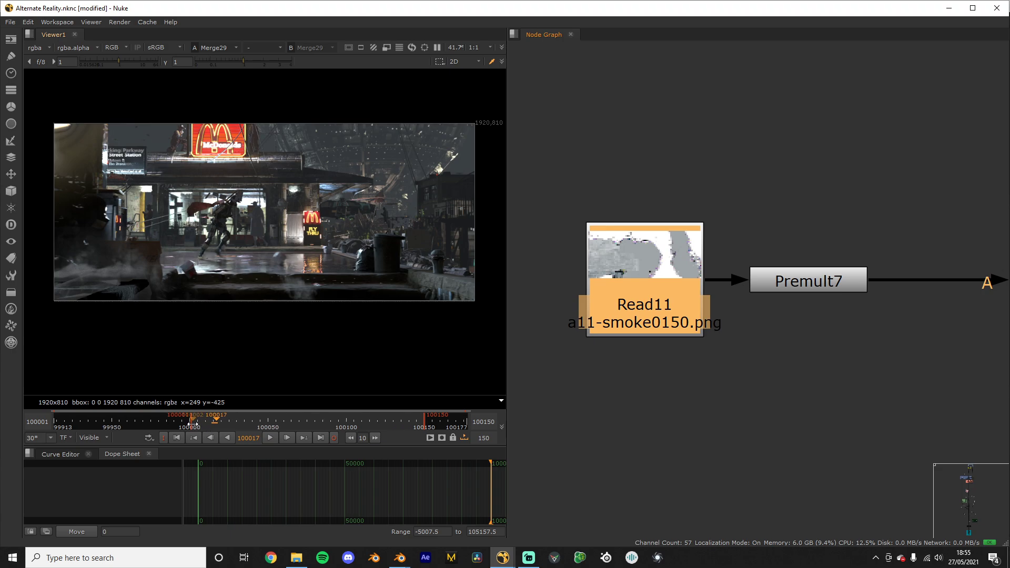
drag(194, 422, 193, 421)
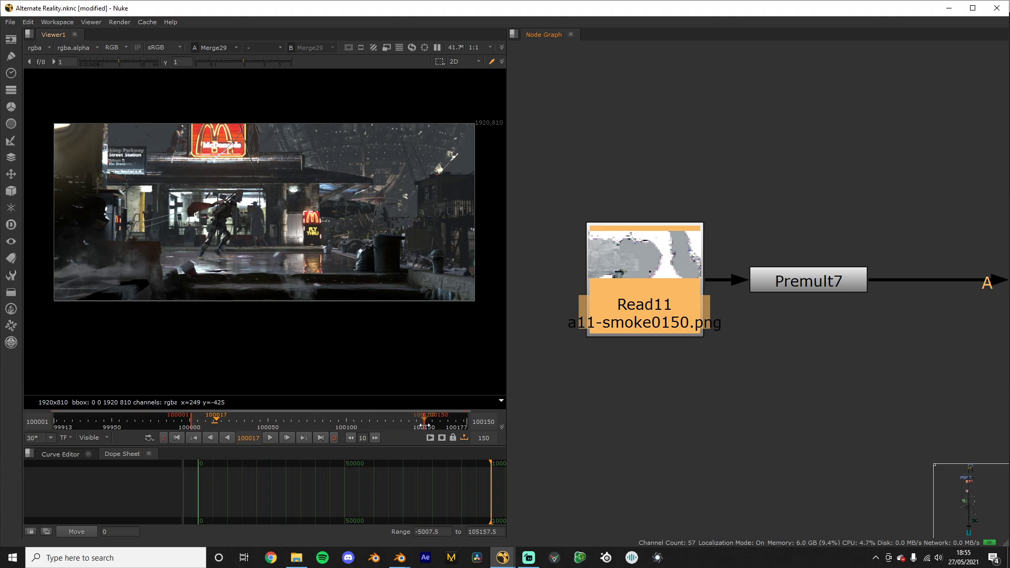
Step: Move the a11-smoke read and its Premult farther from the merge to make room for more nodes
click(617, 403)
scroll(753, 346, down, 6)
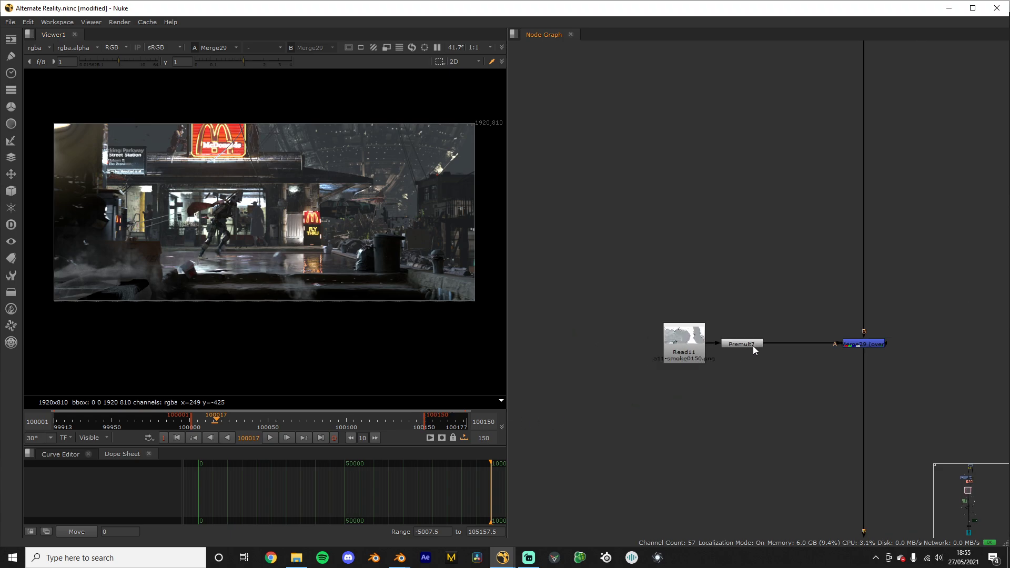
scroll(777, 262, up, 8)
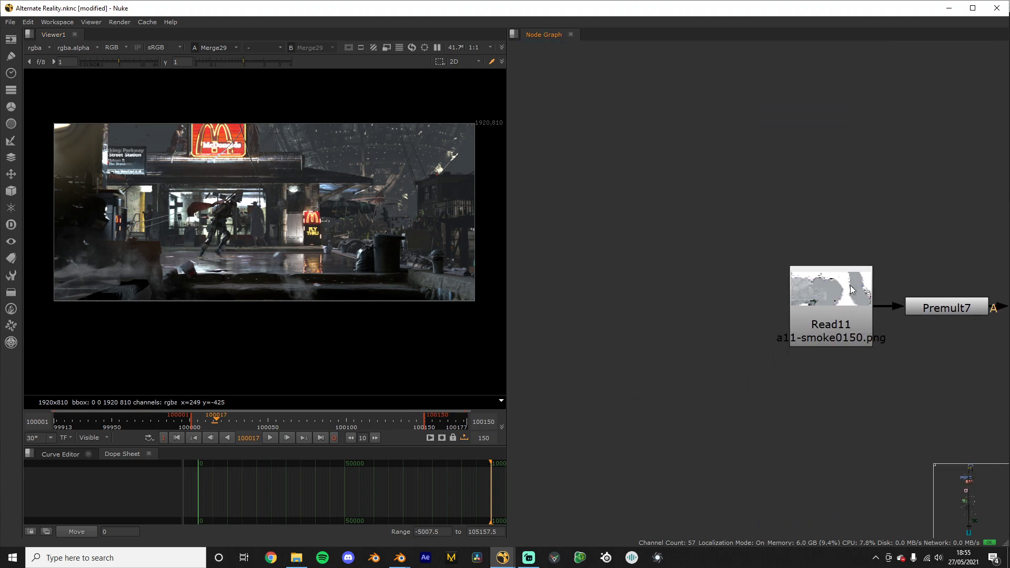
drag(624, 239, 754, 377)
drag(715, 313, 513, 317)
drag(813, 319, 604, 321)
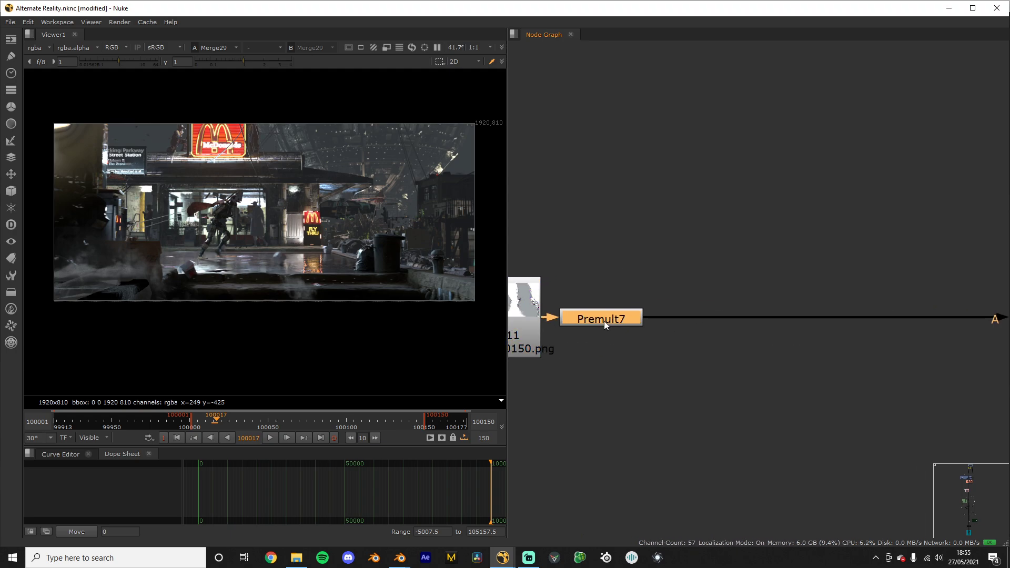
Step: Insert a TimeOffset node after the smoke's Premult and place it in line with the row
key(Tab)
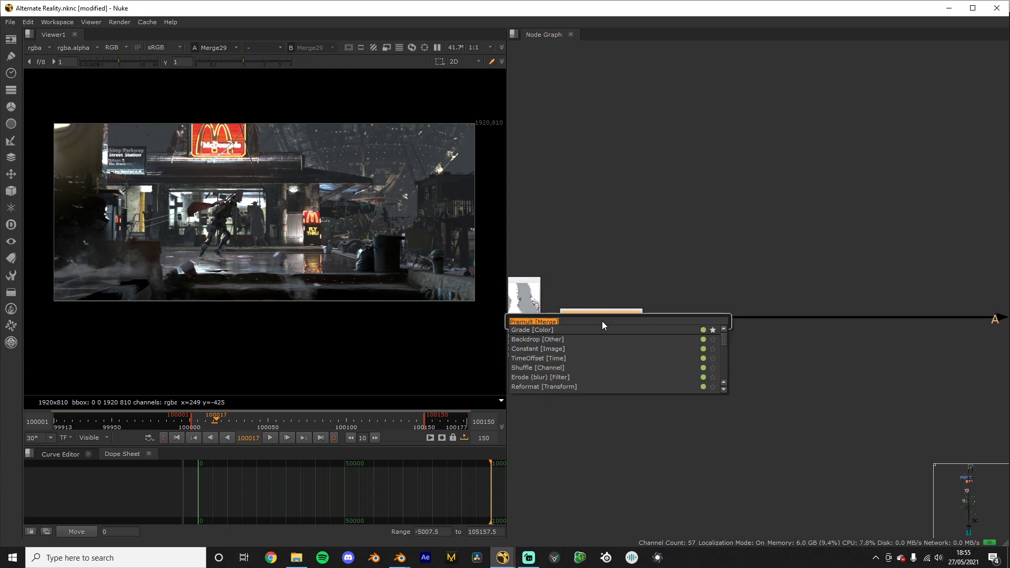
text(timere)
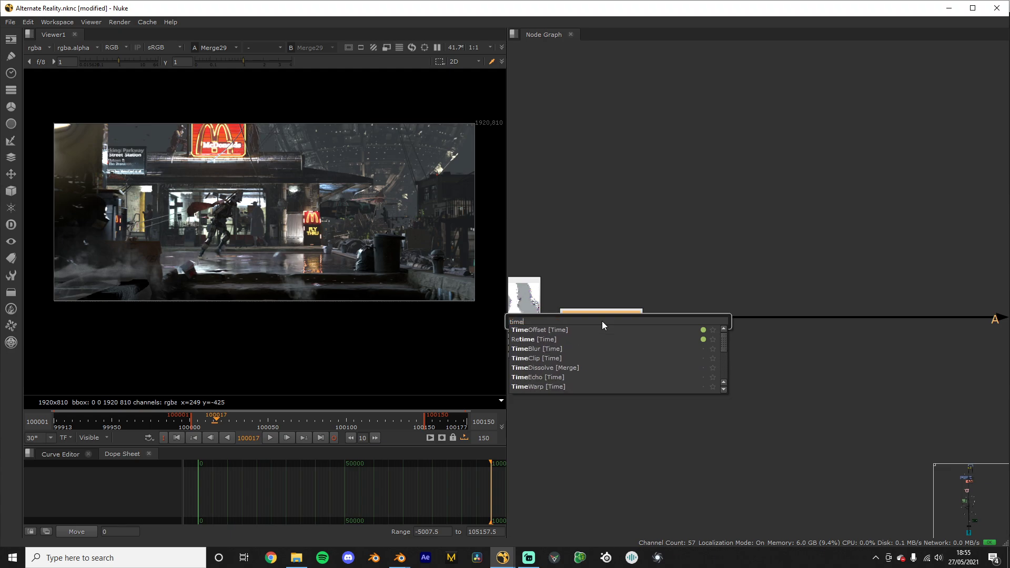
key(BackSpace)
key(BackSpace)
key(BackSpace)
key(Down)
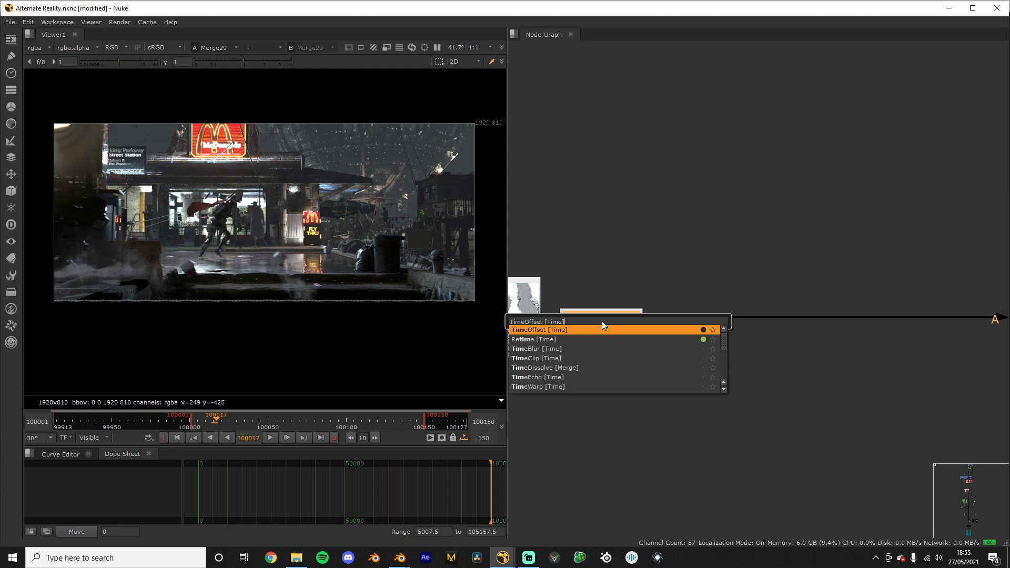
key(Return)
drag(627, 346, 715, 323)
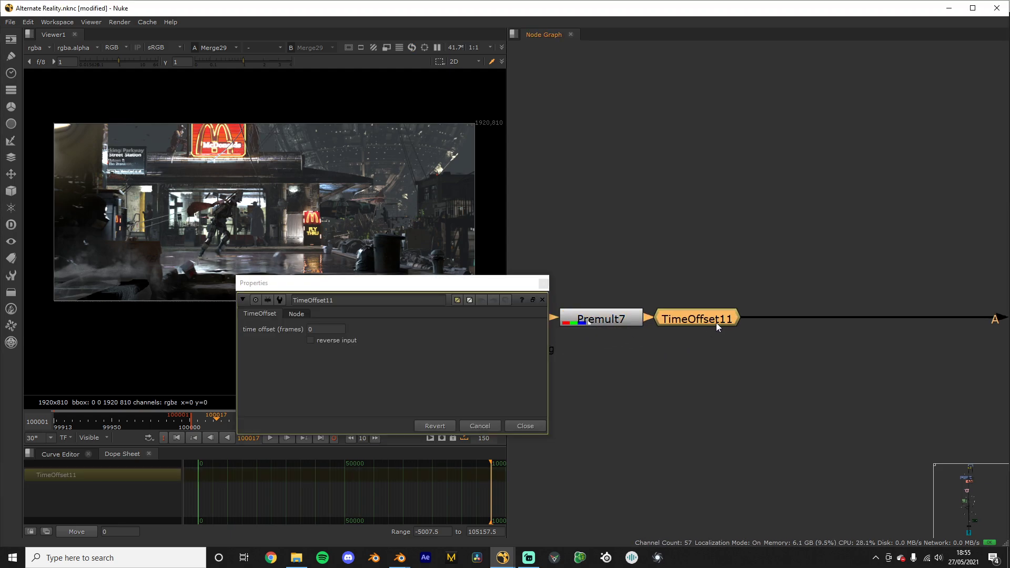
Step: Set the TimeOffset to 100000 frames and close its properties
click(320, 329)
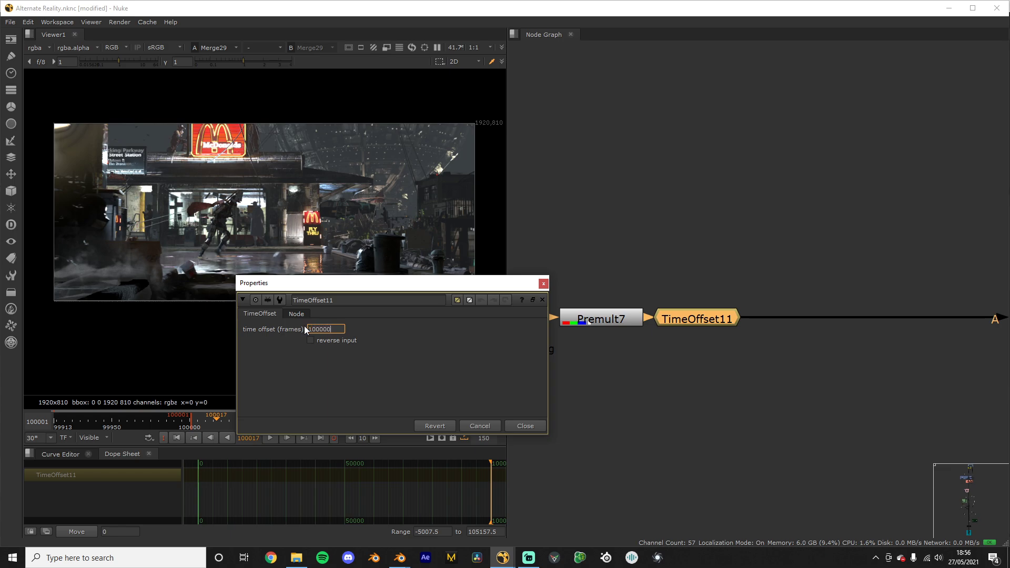
text(100000)
click(526, 426)
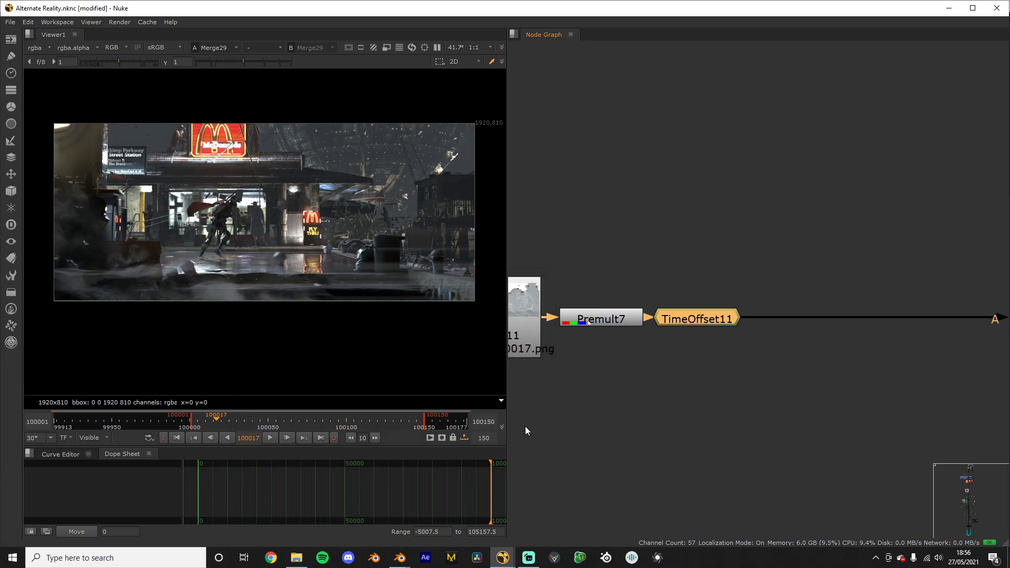
Step: Play and scrub the early frames of the composite to check the smoke's motion
click(700, 317)
click(201, 426)
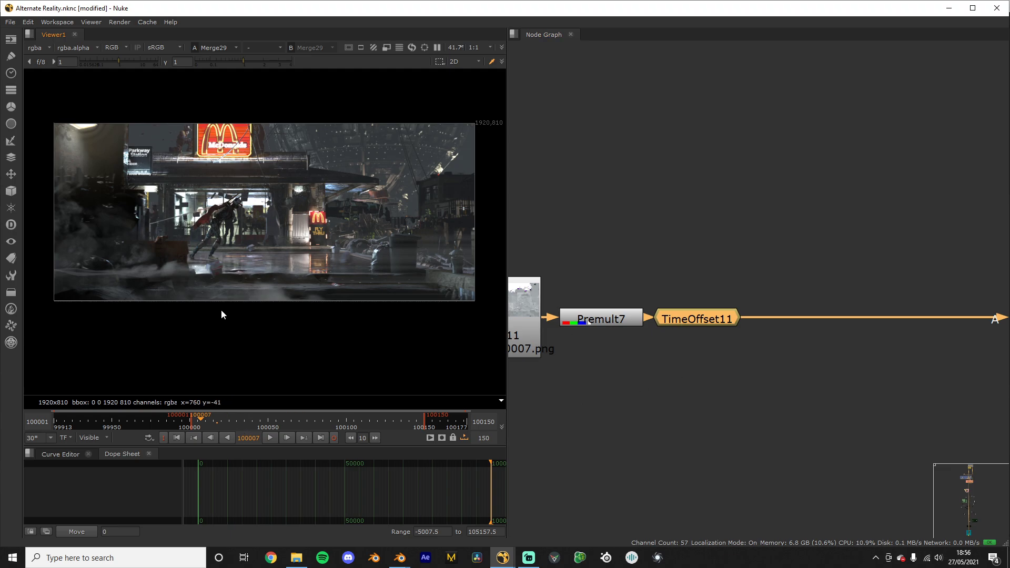
key(l)
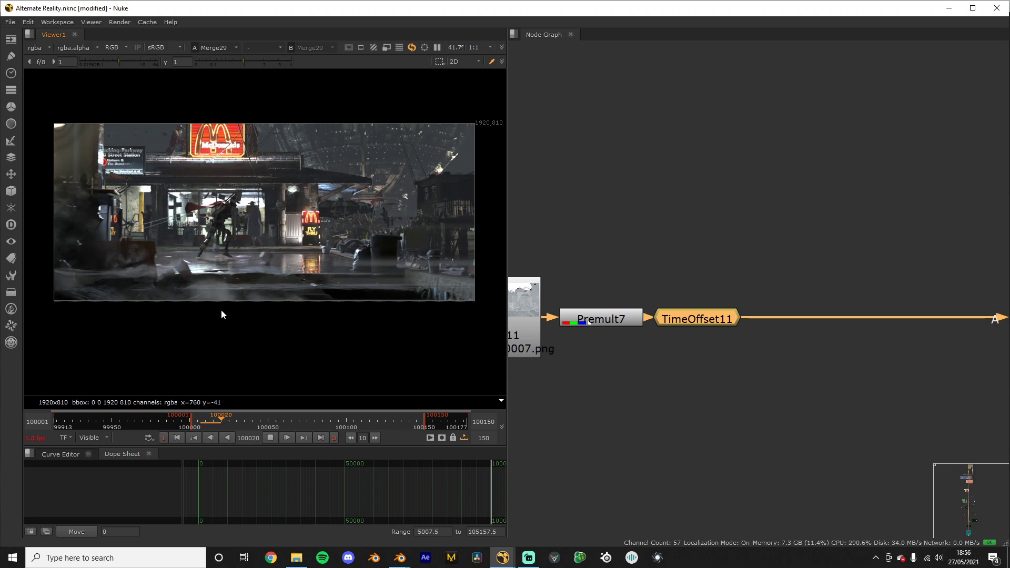
key(k)
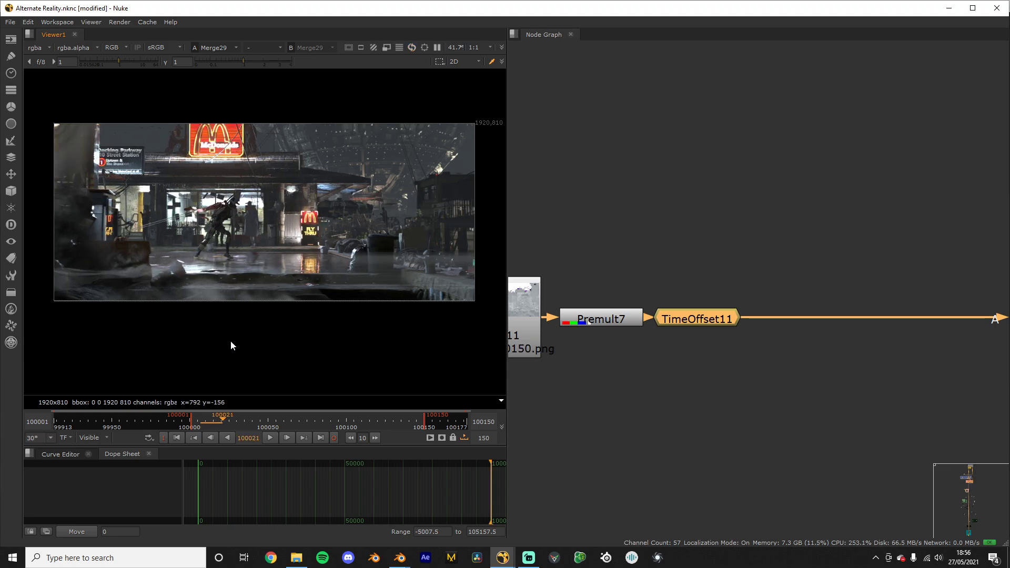
click(214, 421)
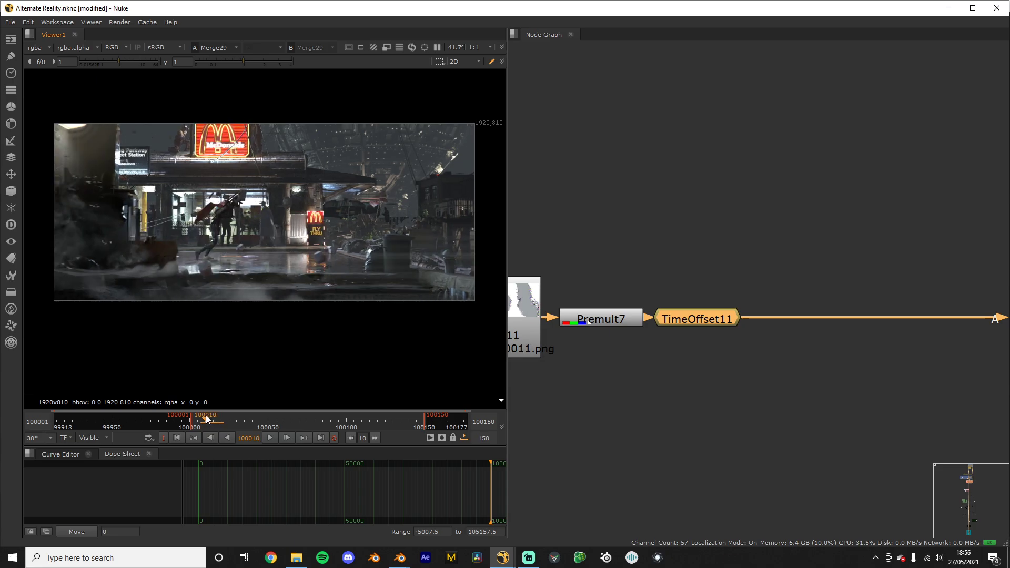
click(204, 421)
Step: Compare the resolution of the raw a11-smoke read with that of the merged composite in the viewer
scroll(737, 404, down, 4)
middle_drag(711, 399, 612, 406)
scroll(660, 378, up, 3)
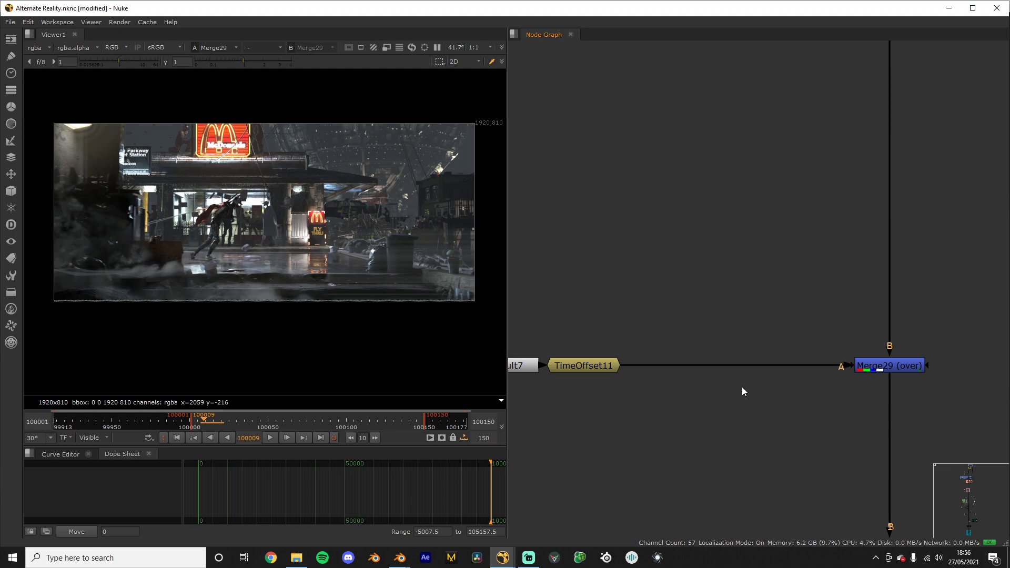
middle_drag(742, 388, 779, 387)
click(695, 376)
scroll(760, 387, down, 3)
click(675, 337)
click(608, 362)
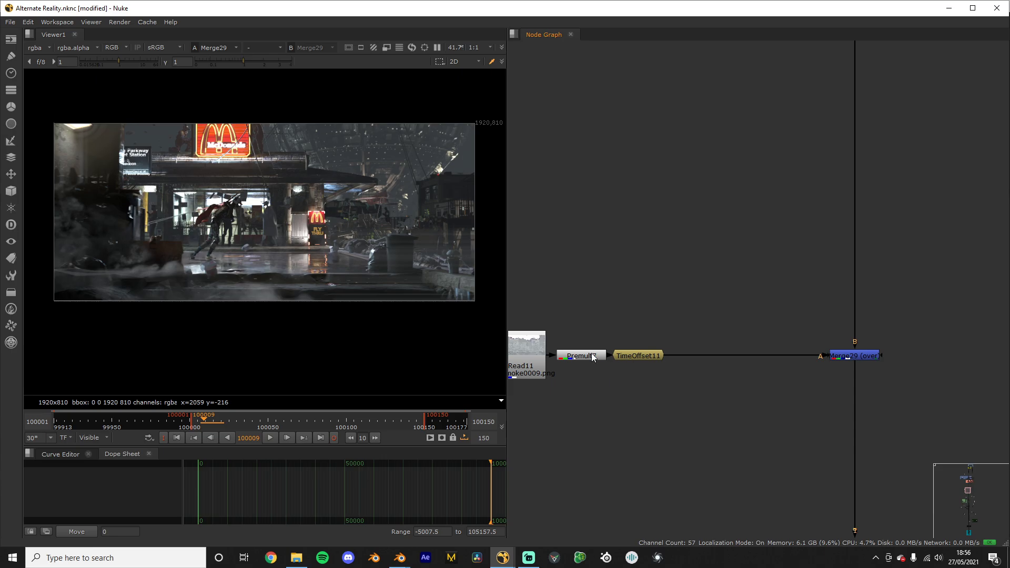
click(536, 361)
key(1)
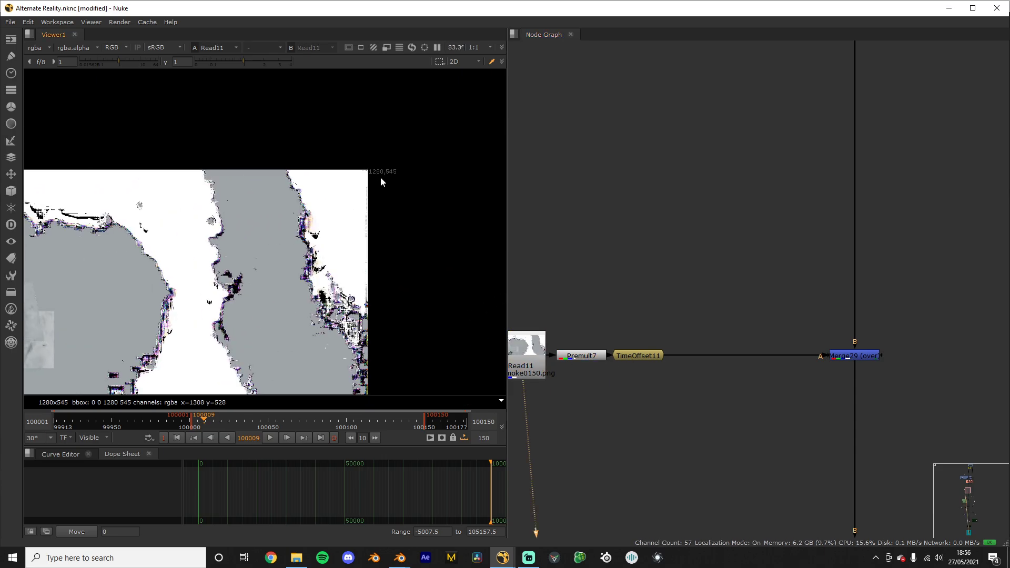
click(857, 356)
key(1)
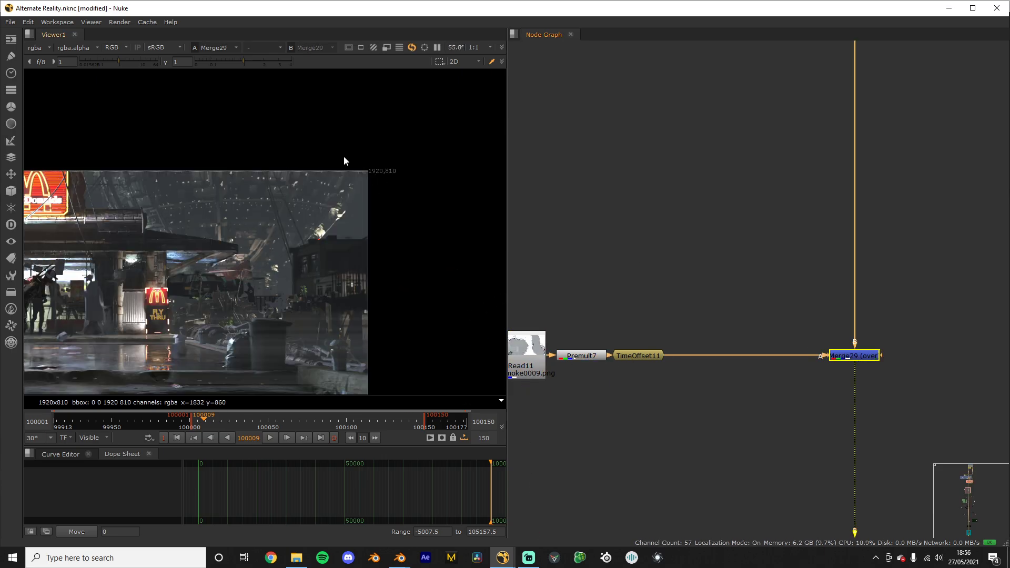
Step: Insert a Reformat node between the smoke's TimeOffset and the merge, placed in line with the row
scroll(612, 405, up, 2)
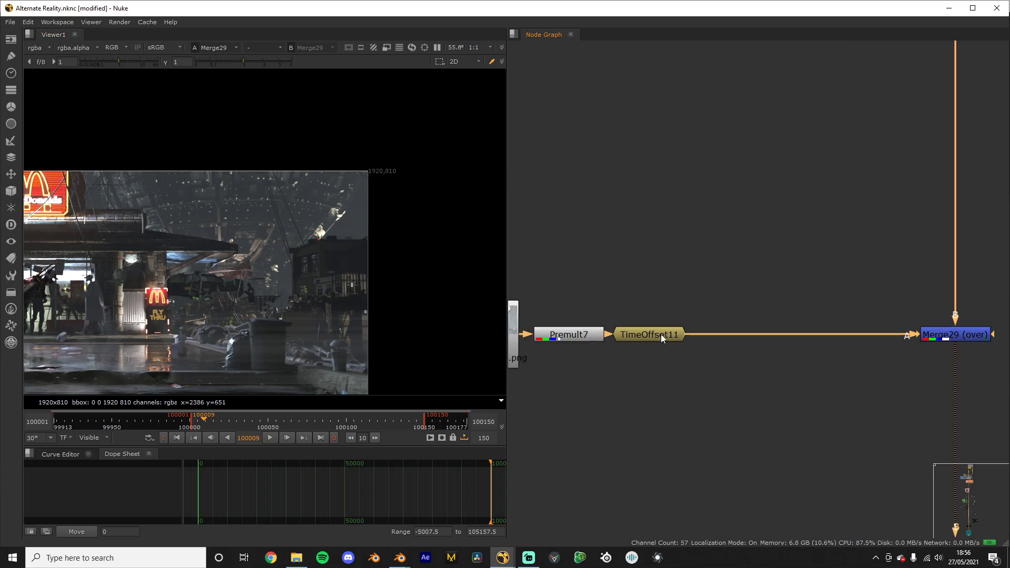
click(661, 333)
key(Tab)
text(reformat)
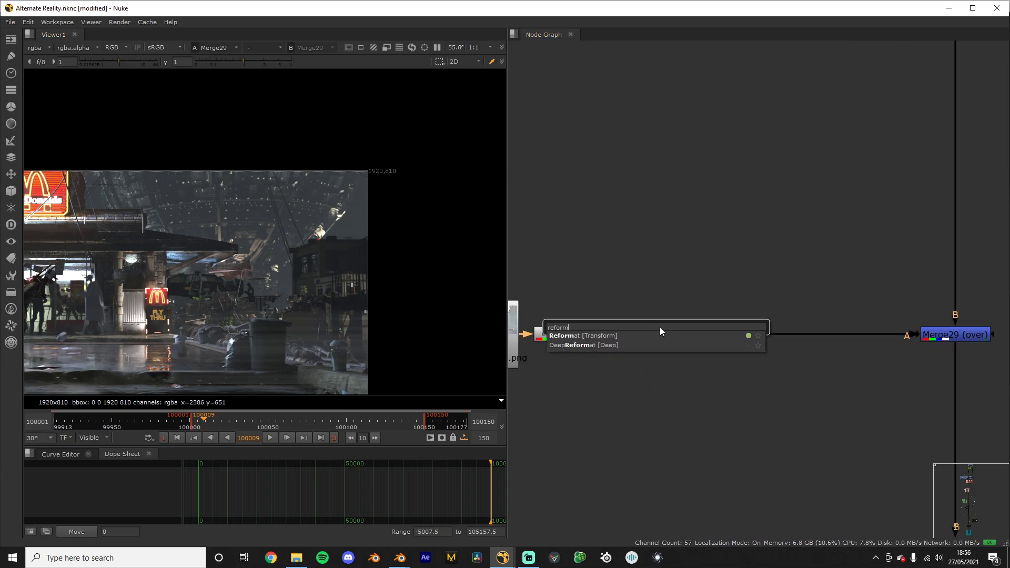
key(Return)
drag(665, 352, 745, 337)
Step: Set the Reformat's output format to 1920x810, close its properties, and straighten the node in its row
click(395, 350)
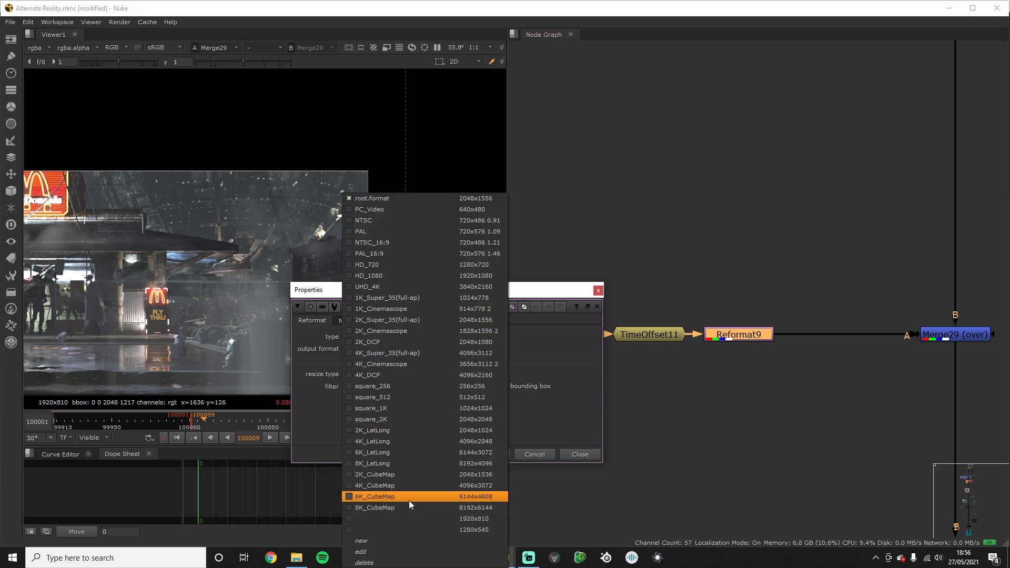
click(411, 519)
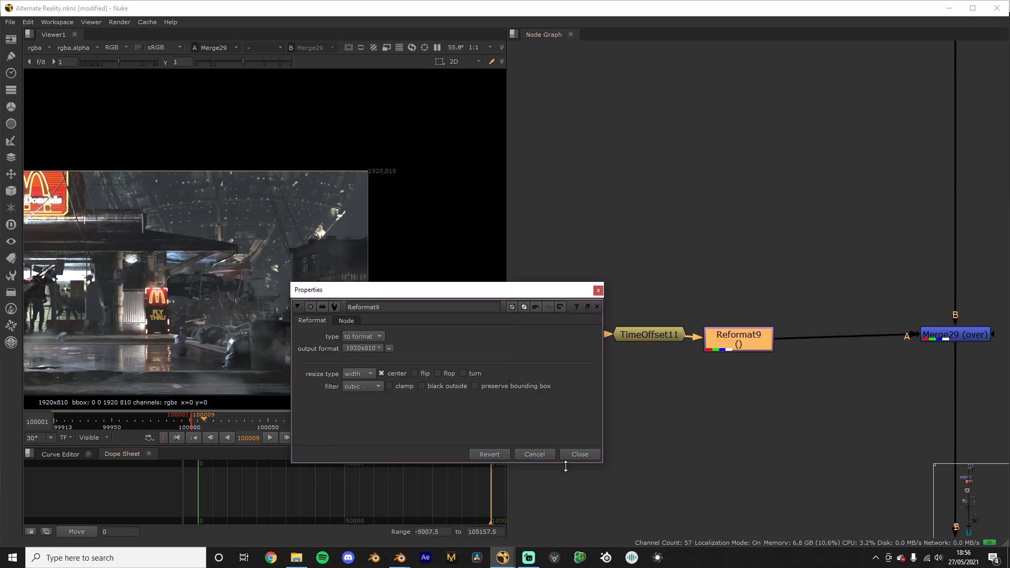
click(580, 454)
key(f)
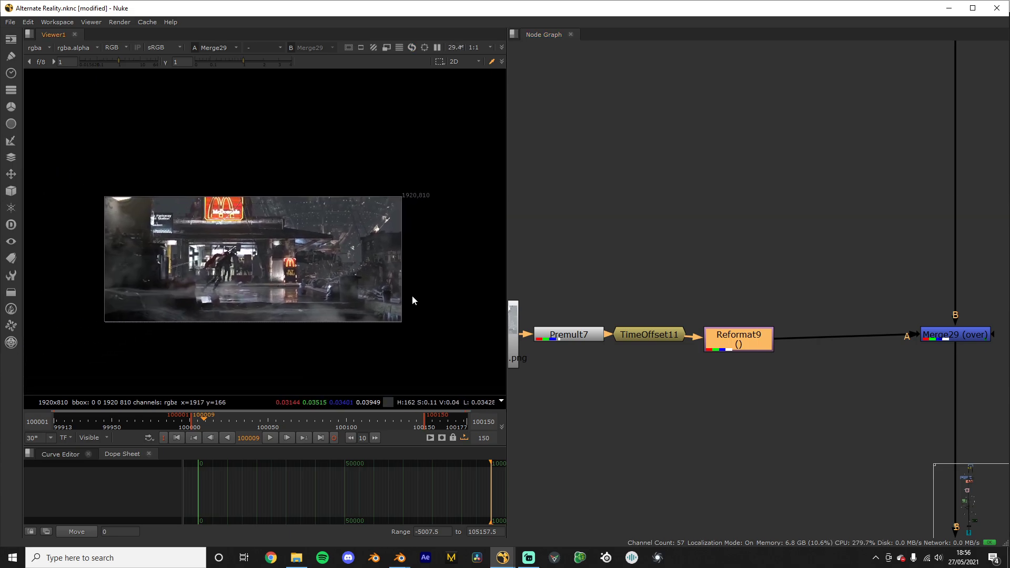
scroll(753, 342, up, 2)
drag(743, 333, 750, 329)
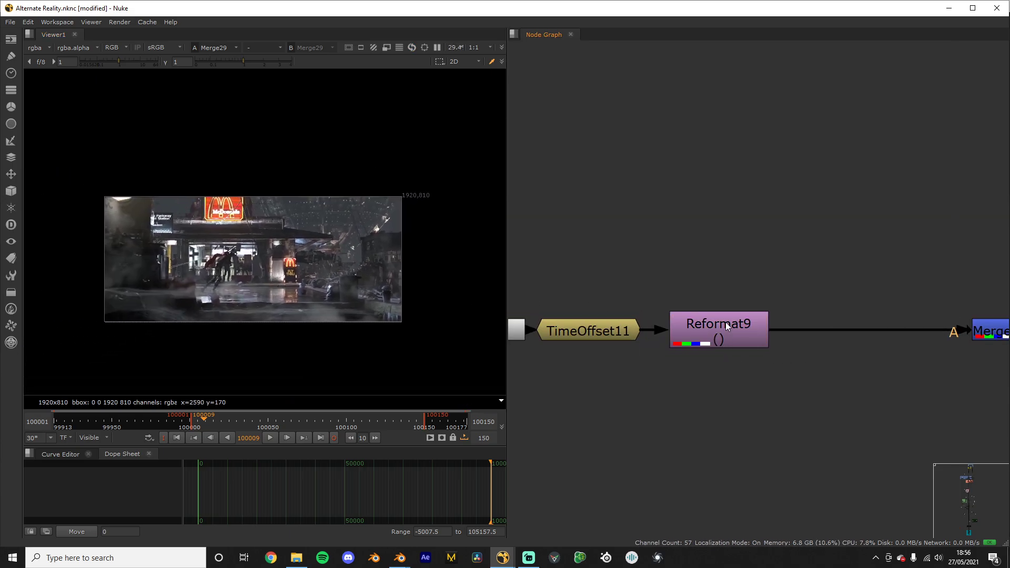
Step: Play the composite to check the reformatted smoke up close, then stop and go back to frame 100018
key(l)
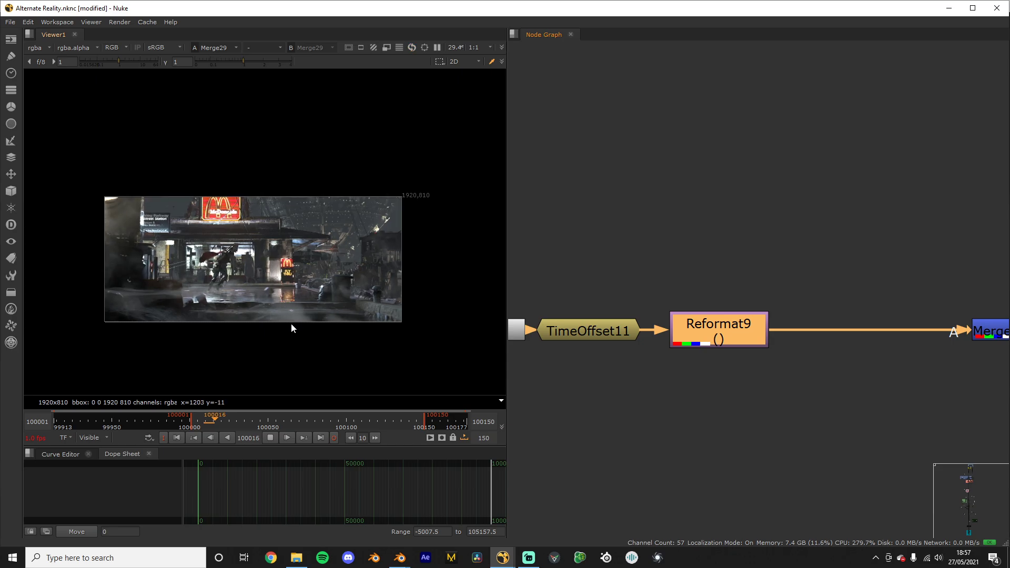
scroll(257, 327, up, 5)
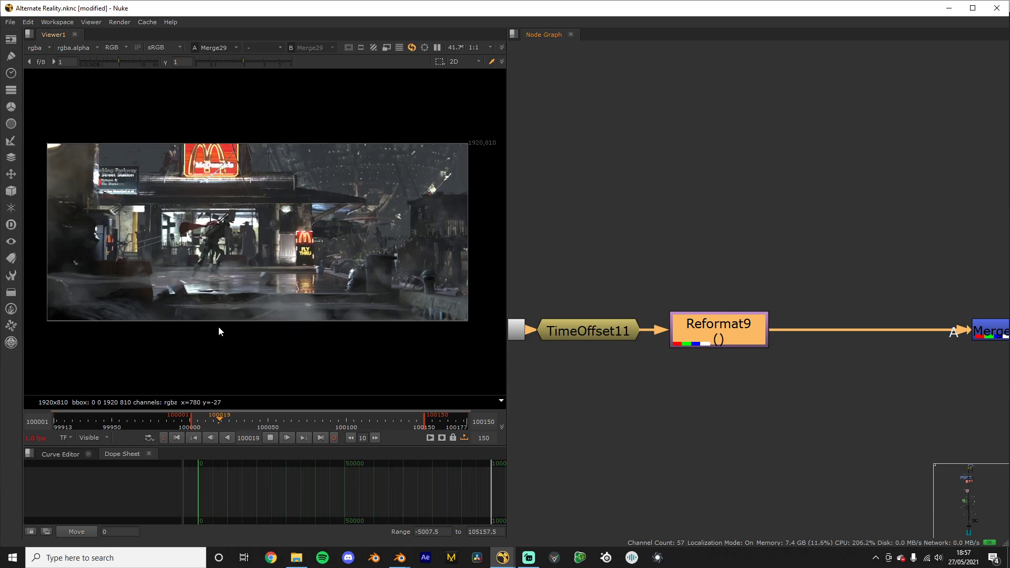
scroll(201, 325, up, 3)
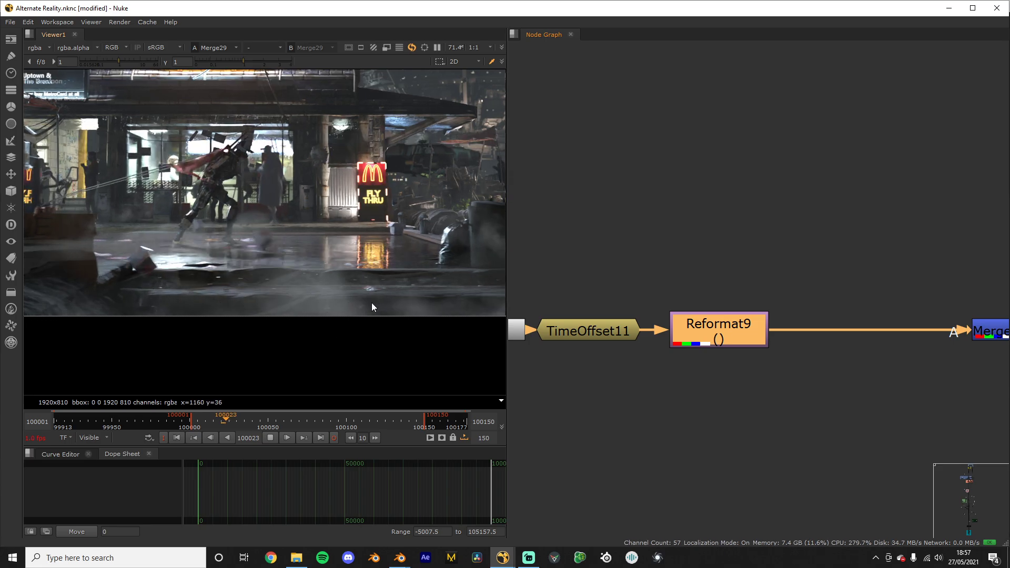
scroll(293, 296, down, 6)
key(k)
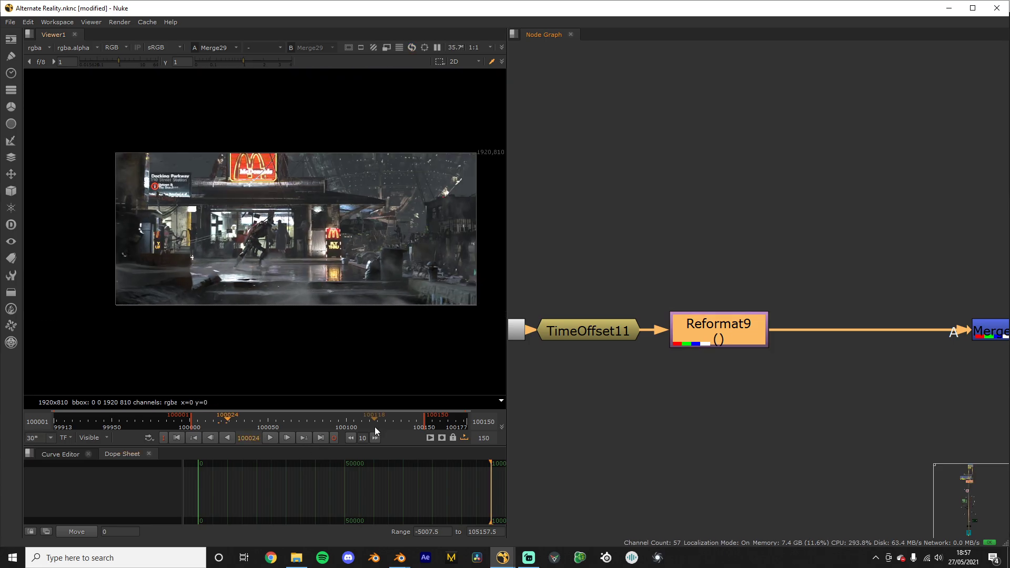
click(218, 420)
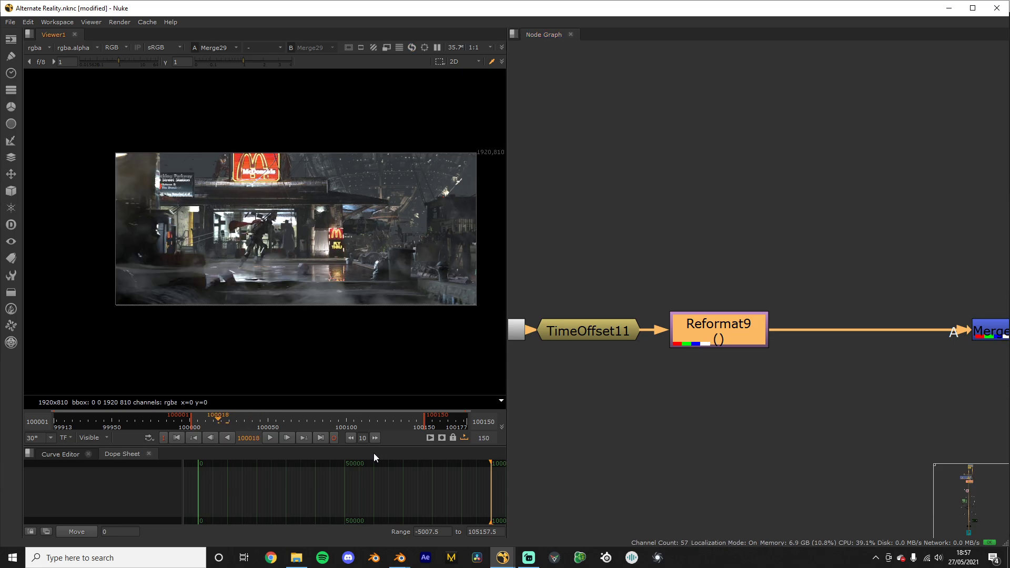
Step: Lower the mix of the merge that lays the smoke over the main line to 0.215 and close its properties
click(649, 413)
scroll(650, 415, down, 1)
middle_drag(452, 342, 415, 326)
scroll(416, 326, up, 1)
scroll(784, 364, down, 5)
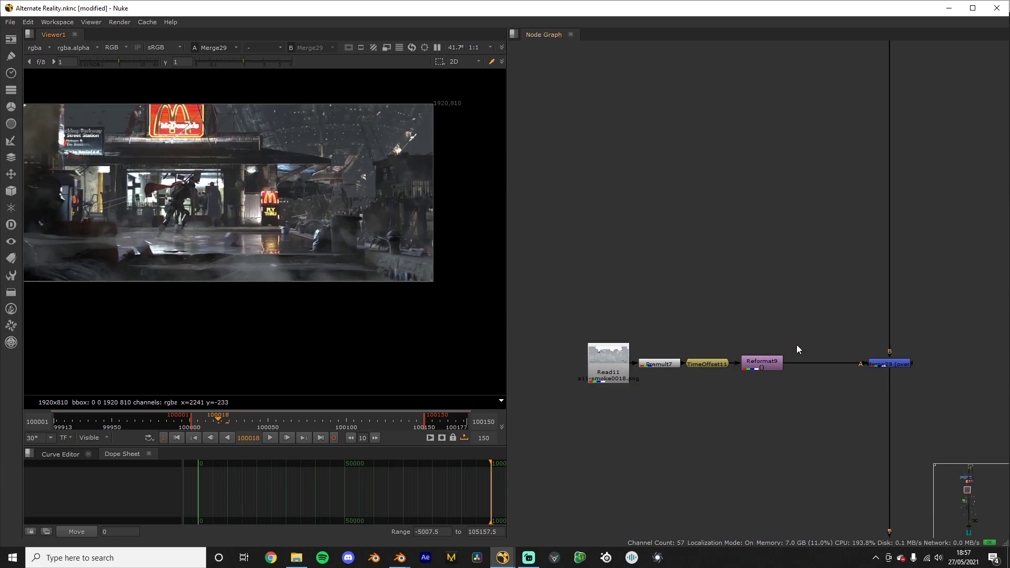
scroll(901, 395, up, 3)
scroll(715, 375, down, 1)
middle_drag(792, 381, 630, 375)
scroll(631, 374, up, 2)
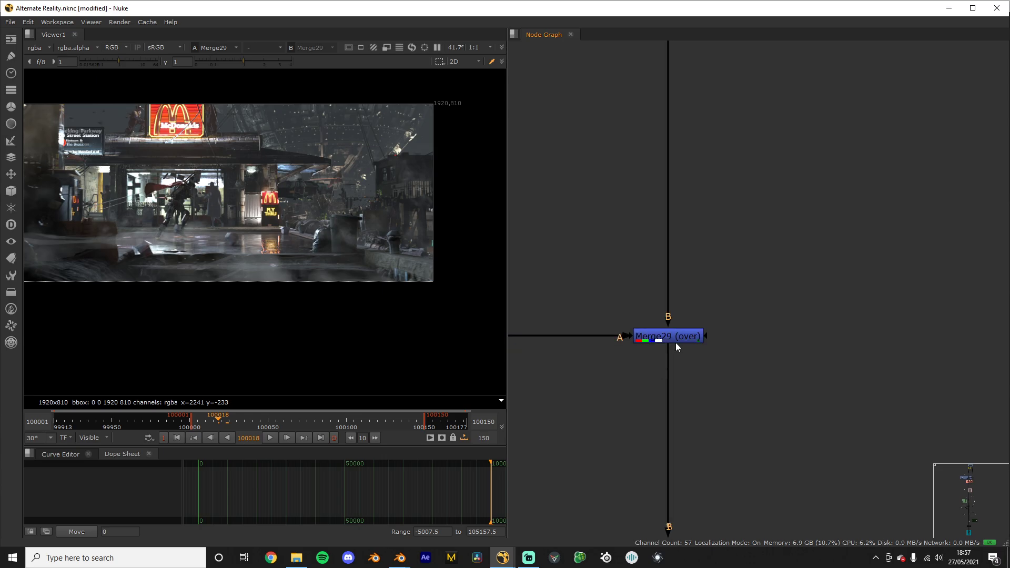
double_click(680, 339)
drag(358, 461, 286, 455)
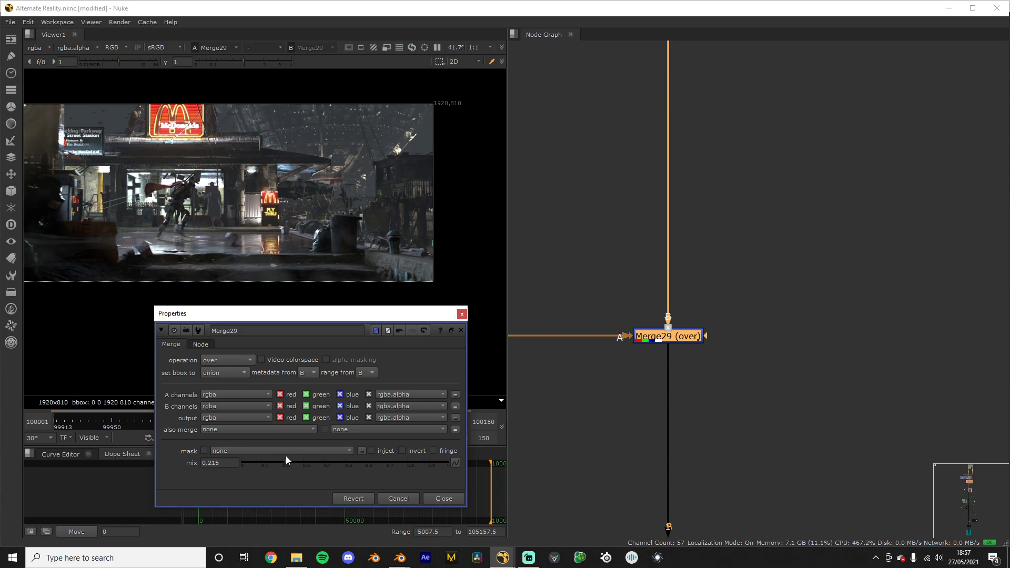
click(448, 498)
Step: Add a Grade node after the smoke's Reformat and place it in line before the merge
scroll(742, 310, down, 1)
middle_drag(743, 310, 870, 314)
click(870, 314)
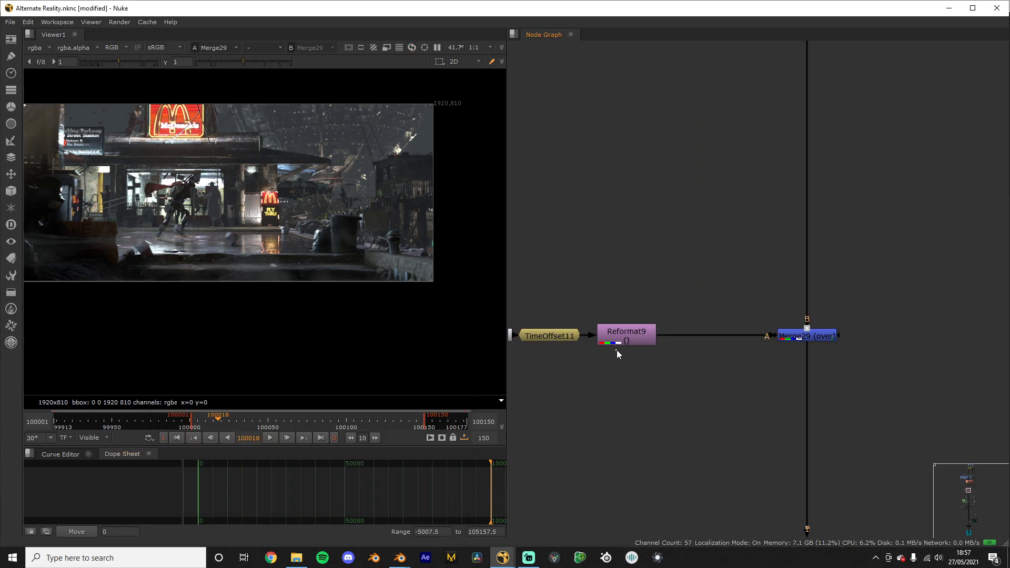
click(646, 333)
key(Tab)
text(grade)
key(Return)
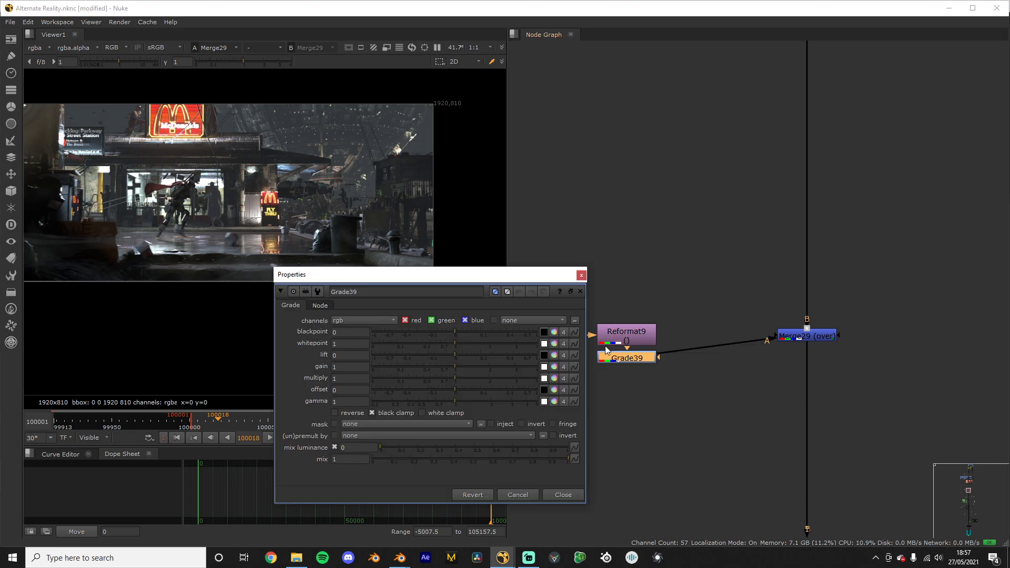
drag(624, 359, 699, 340)
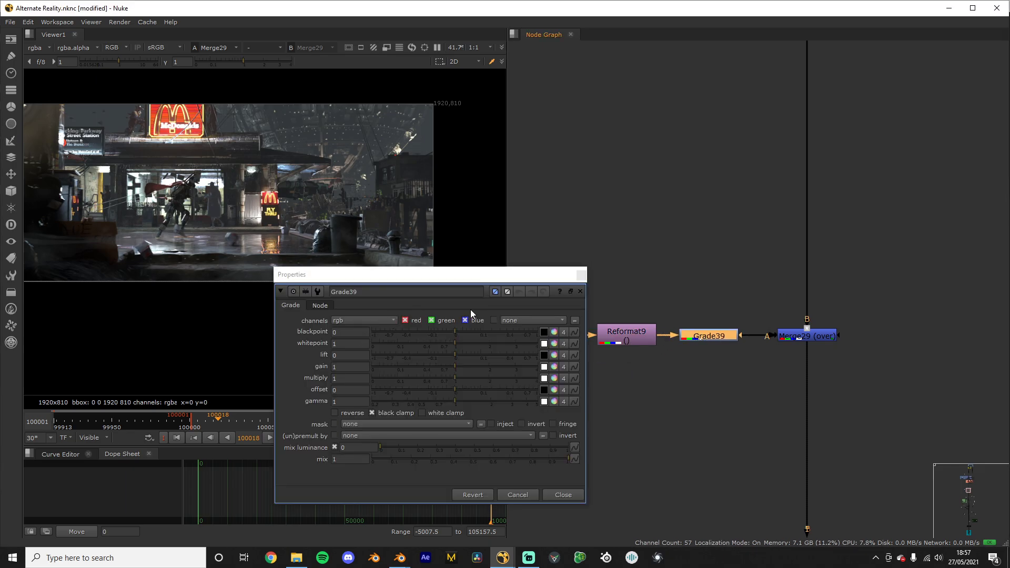
Step: Try raising the Grade's lift to 0.1 and its offset slightly, undoing each change and closing the properties
drag(434, 276, 607, 231)
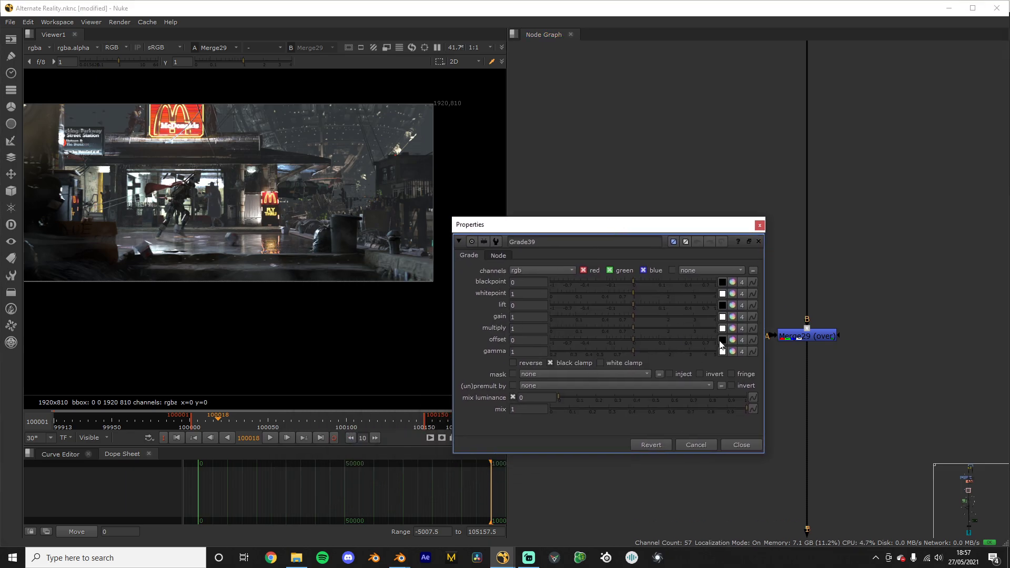
click(737, 306)
click(732, 305)
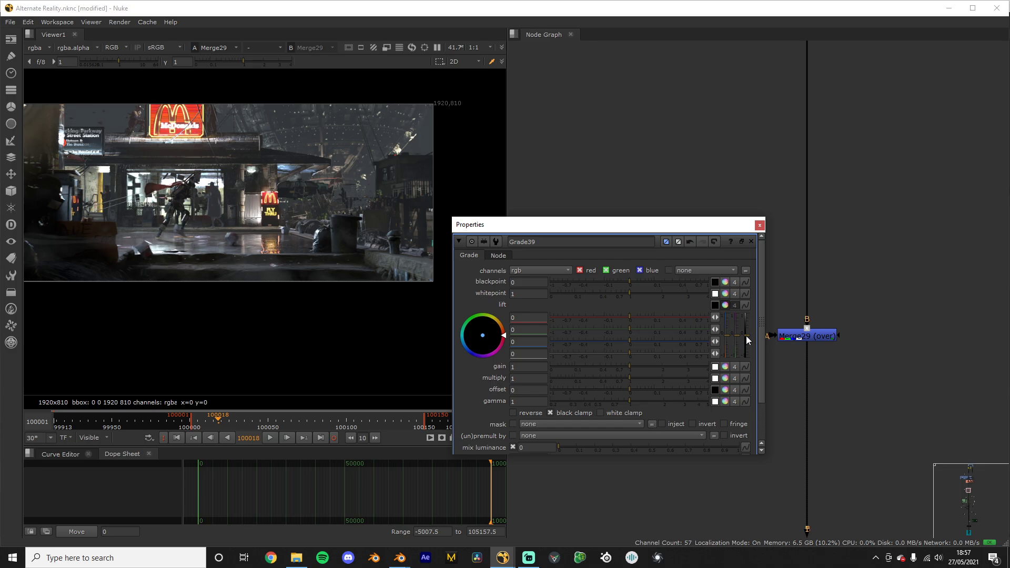
drag(746, 335, 744, 330)
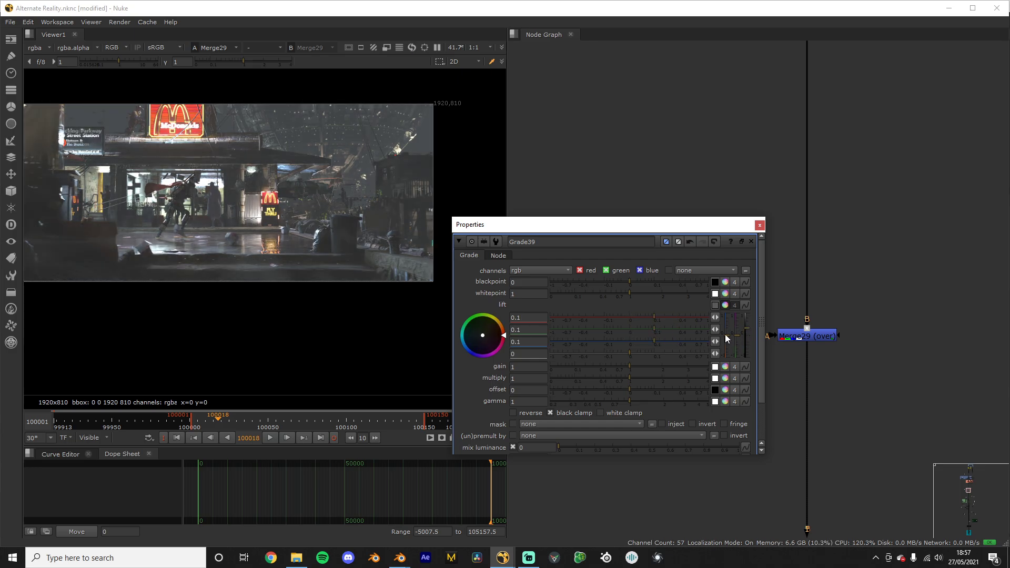
key(ctrl+z)
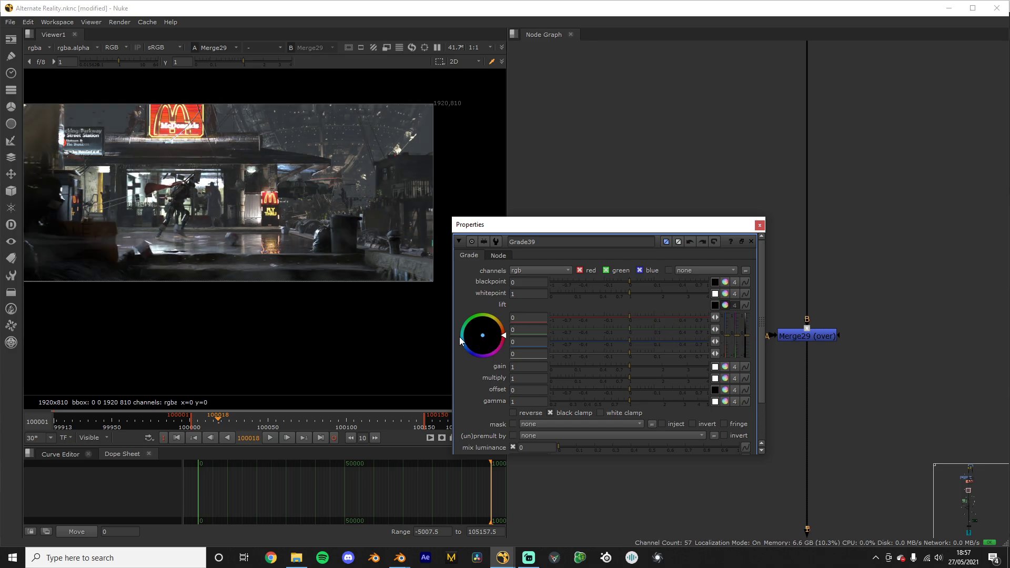
click(727, 308)
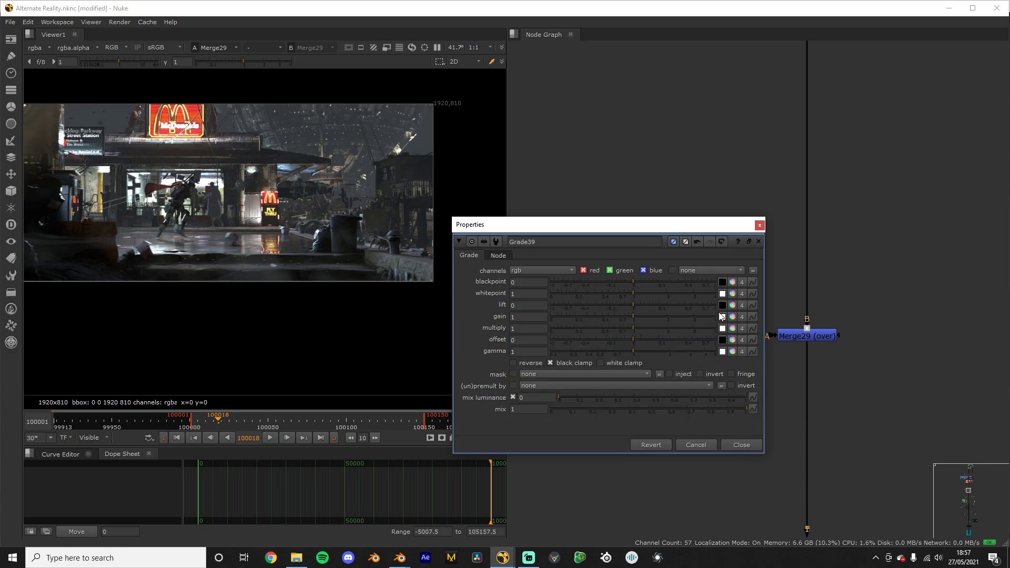
click(741, 340)
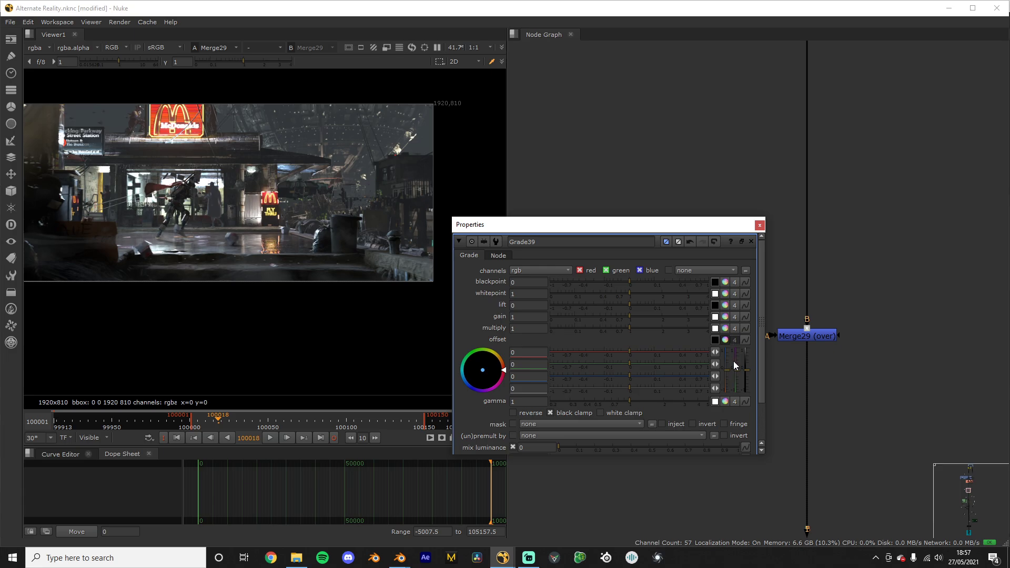
drag(747, 369, 750, 362)
key(ctrl+z)
click(760, 225)
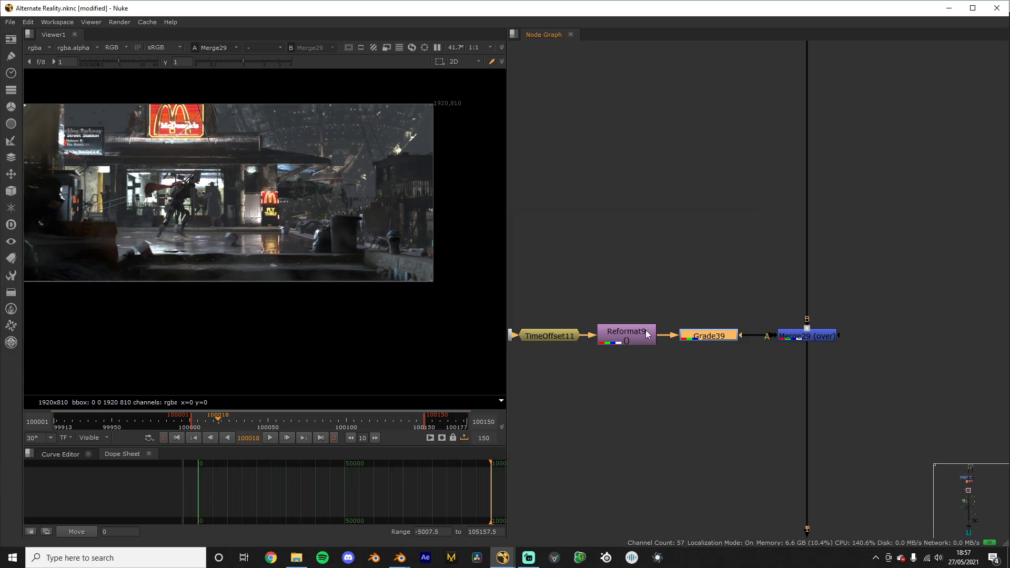
Step: Move the Grade node between the a11-smoke read and its Premult, aligned with the row
middle_drag(646, 330, 744, 332)
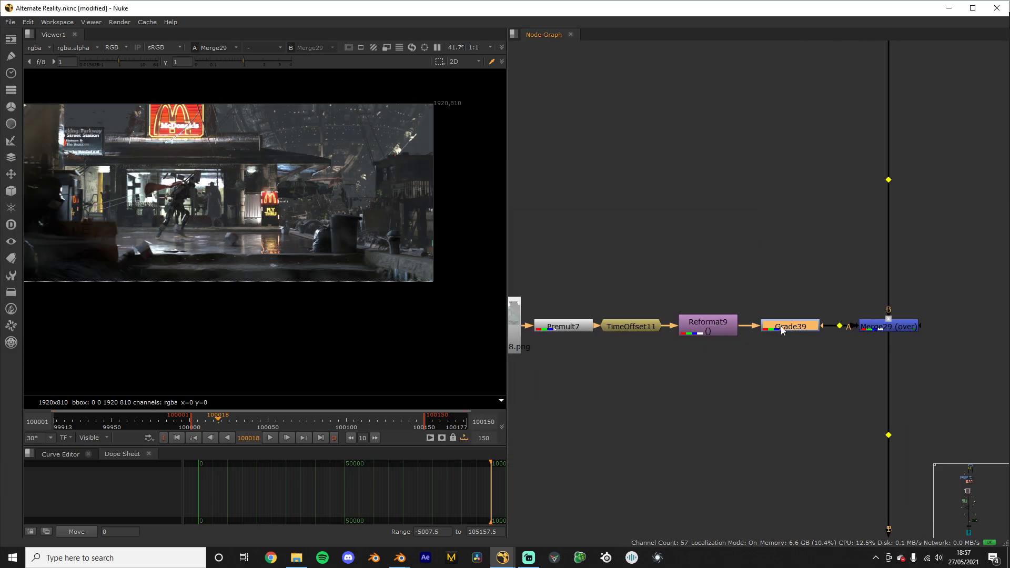
ctrl+shift+drag(781, 326, 536, 336)
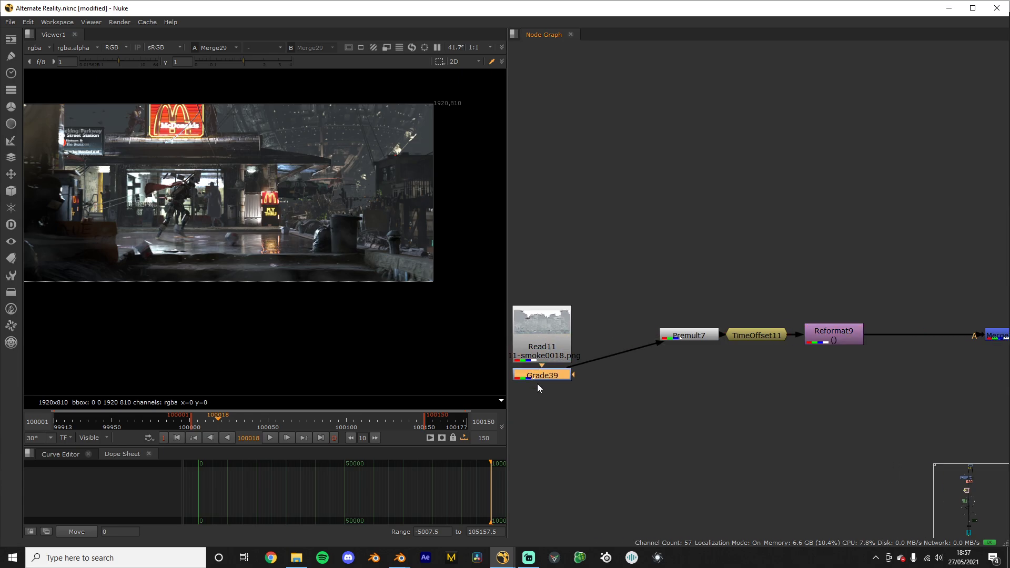
drag(550, 378, 616, 339)
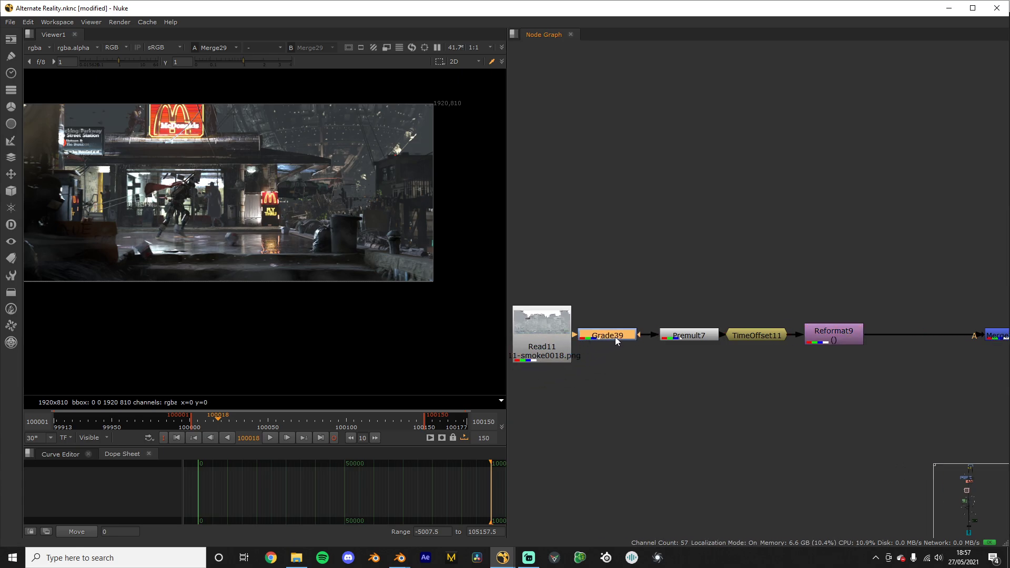
Step: Set the smoke Grade's red, green and blue offset to 0.03
double_click(614, 337)
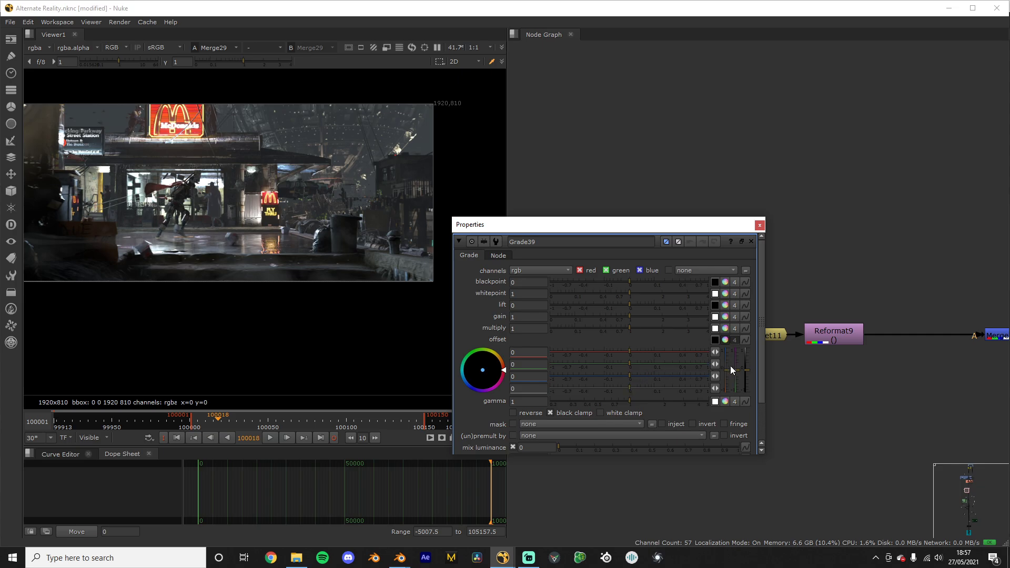
mouse_move(748, 369)
mouse_down()
mouse_move(745, 340)
mouse_move(748, 366)
mouse_up()
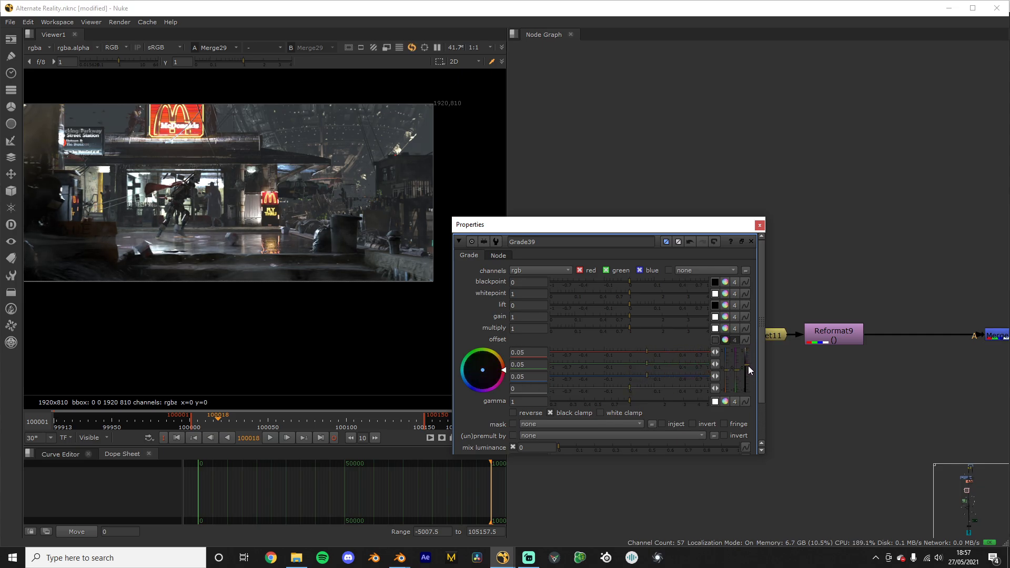
drag(483, 370, 699, 379)
key(ctrl+z)
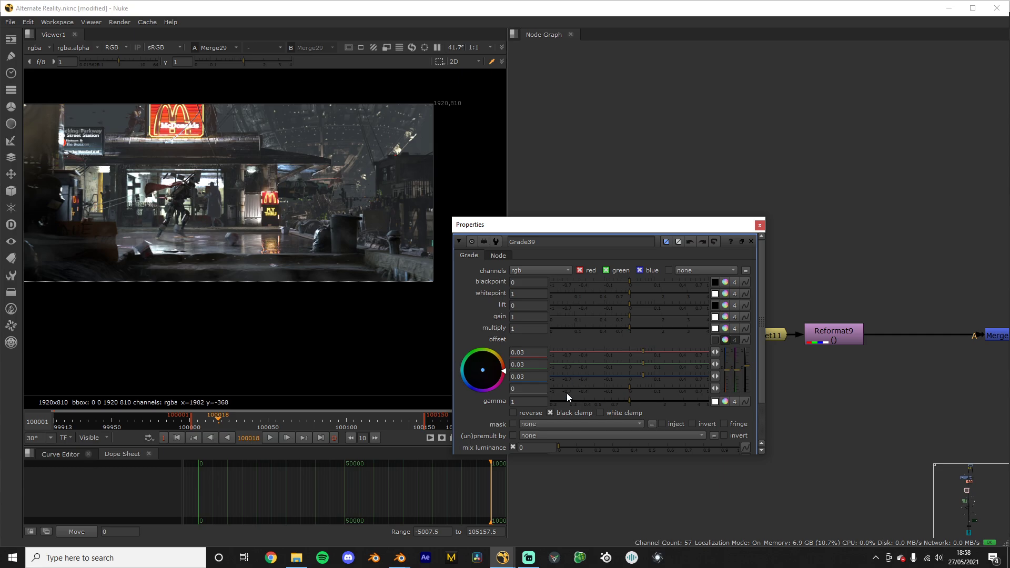
click(725, 340)
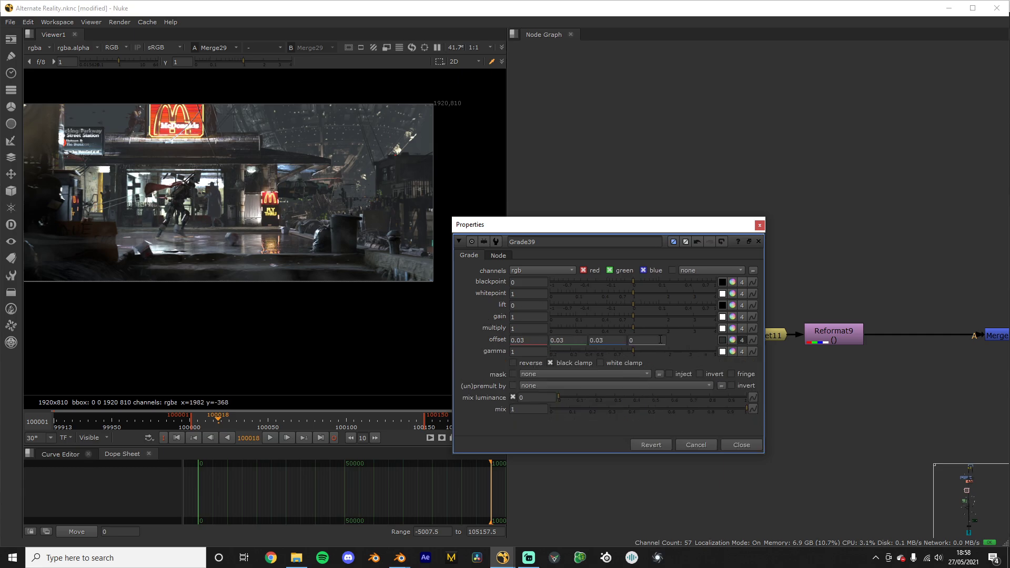
Step: Collapse the offset to a single value and tint the Grade's gamma towards blue, with red 0.819302 and green 0.928678
click(732, 351)
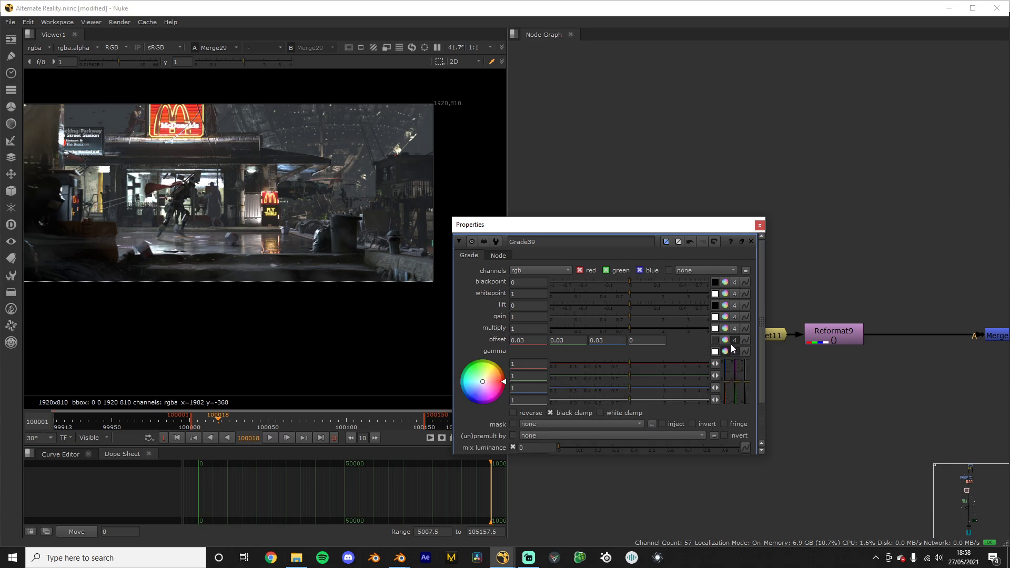
click(734, 340)
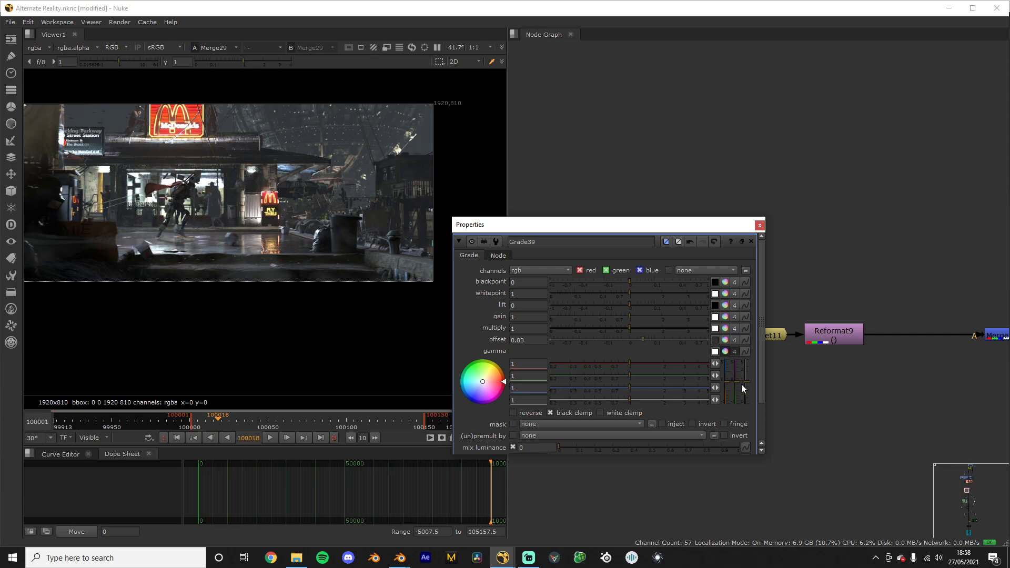
drag(485, 382, 469, 395)
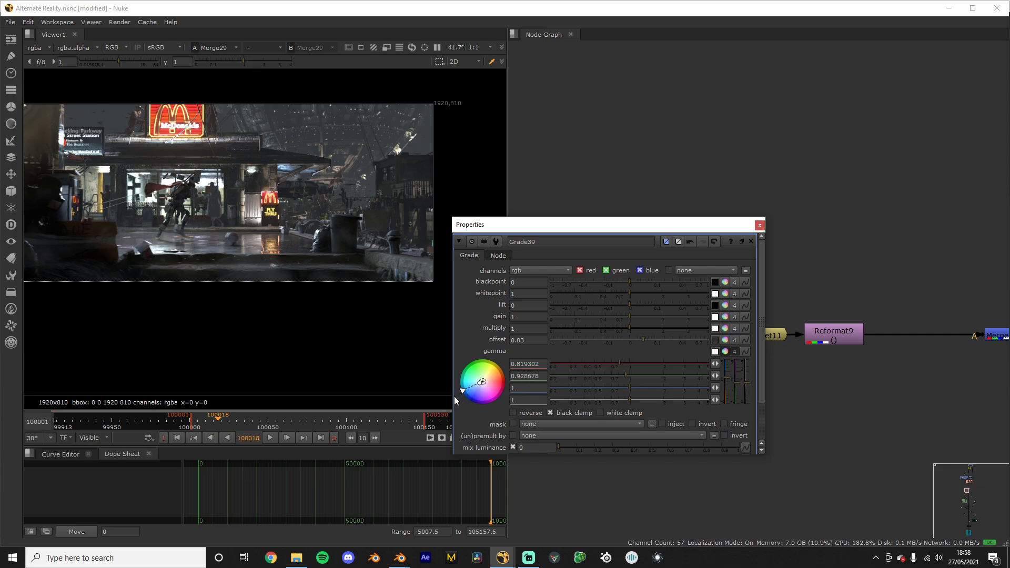
click(759, 227)
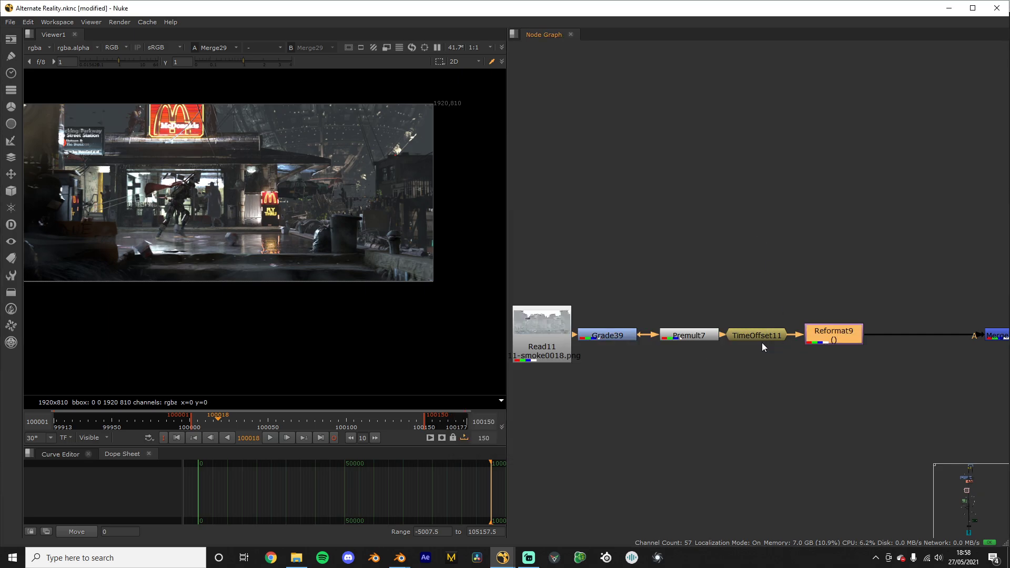
Step: Disable and re-enable the smoke's Grade to compare its effect, and review its properties
click(608, 336)
key(d)
key(d)
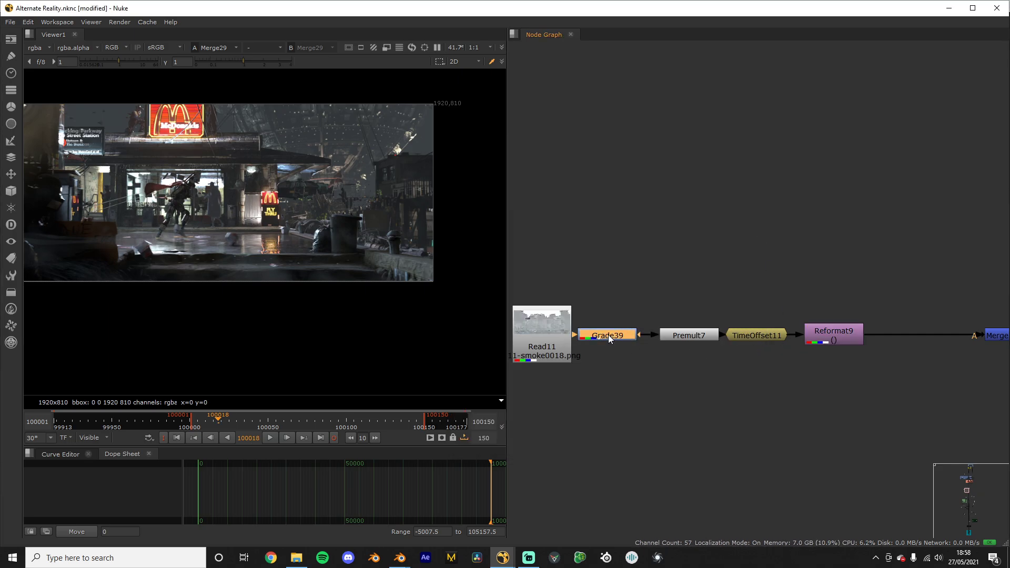
double_click(609, 337)
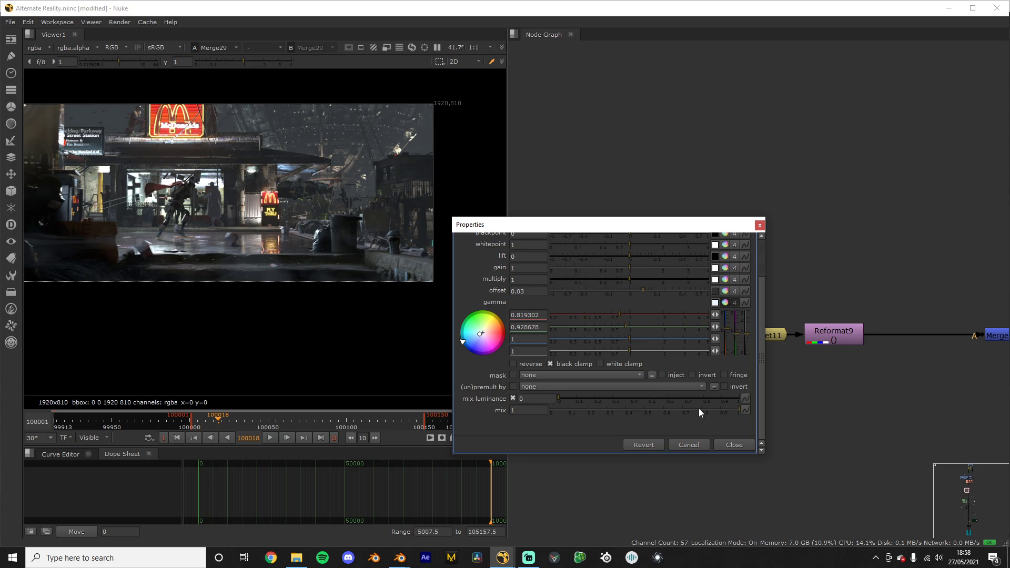
click(734, 444)
Step: Show the output of the Write node at the end of the Grading section to check the smoke in the final image
scroll(662, 378, down, 3)
scroll(109, 215, down, 1)
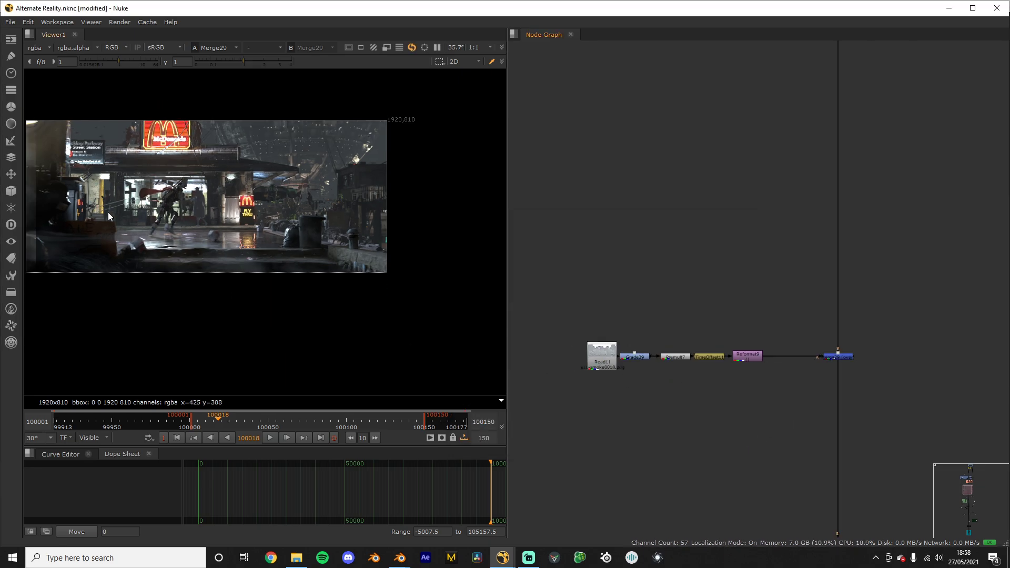
scroll(169, 191, down, 1)
middle_drag(170, 191, 248, 198)
scroll(248, 198, up, 2)
scroll(707, 333, down, 3)
scroll(772, 506, down, 3)
middle_drag(749, 531, 684, 148)
scroll(684, 158, down, 1)
middle_drag(694, 379, 687, 292)
scroll(692, 289, up, 8)
click(692, 214)
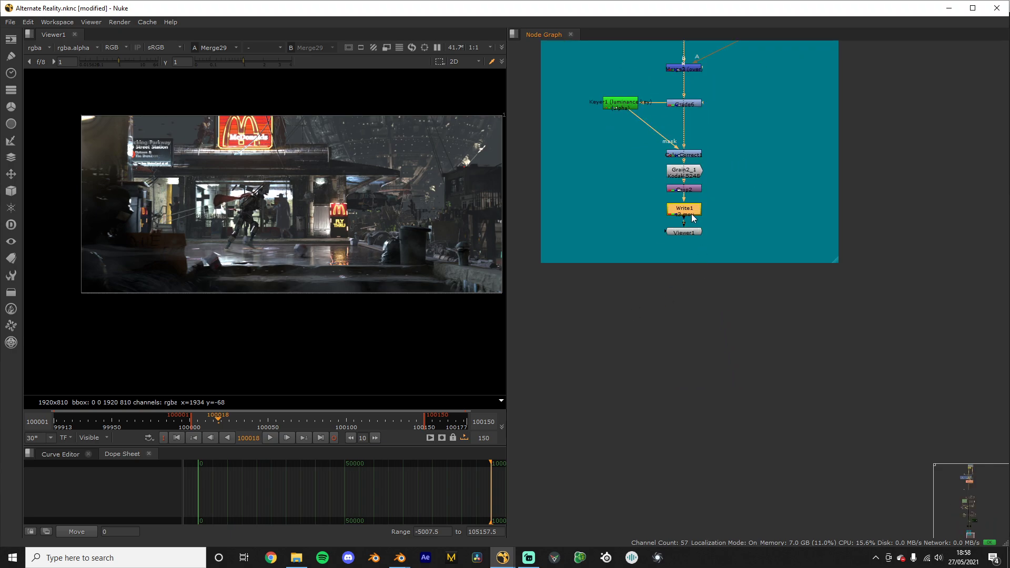
key(1)
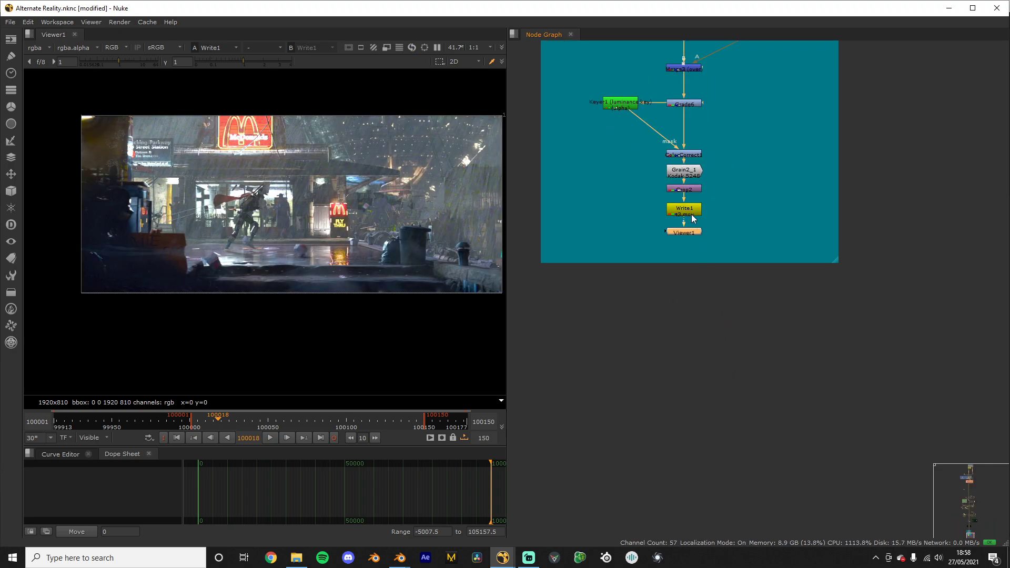
middle_drag(689, 177, 719, 388)
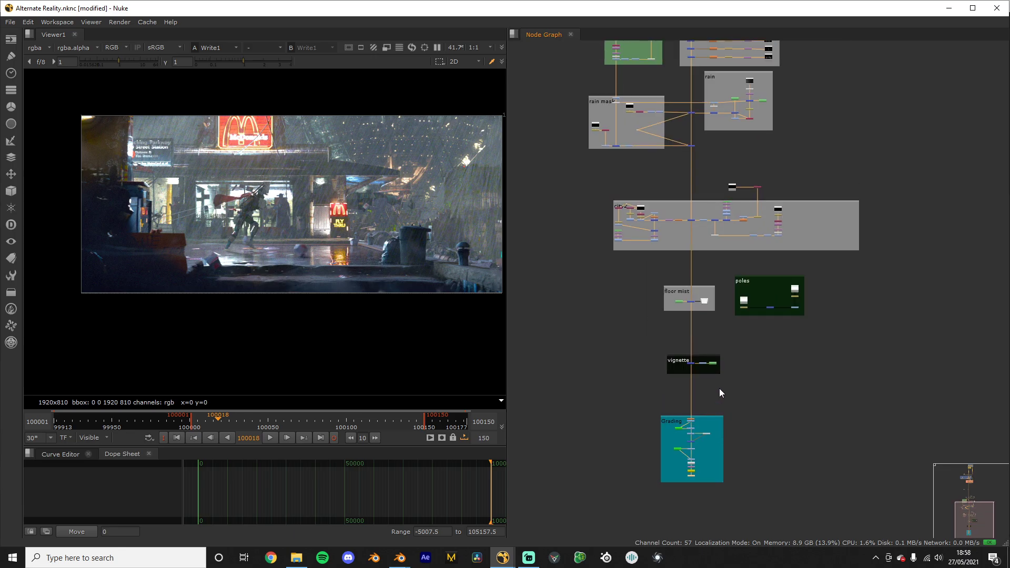
Step: Examine the final graded image in the Viewer and look over the node graph sections
scroll(647, 358, down, 4)
scroll(661, 294, up, 9)
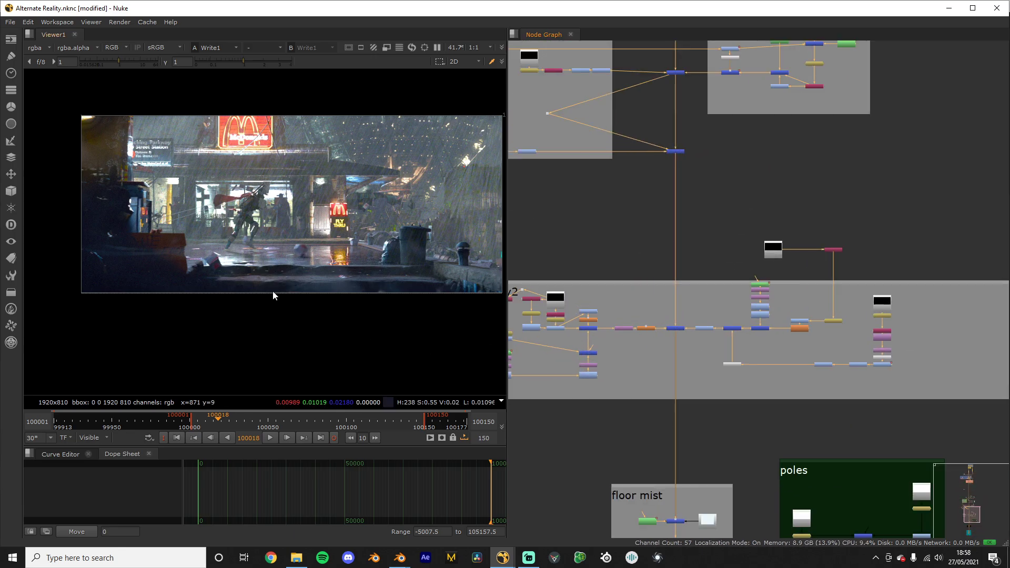
key(f)
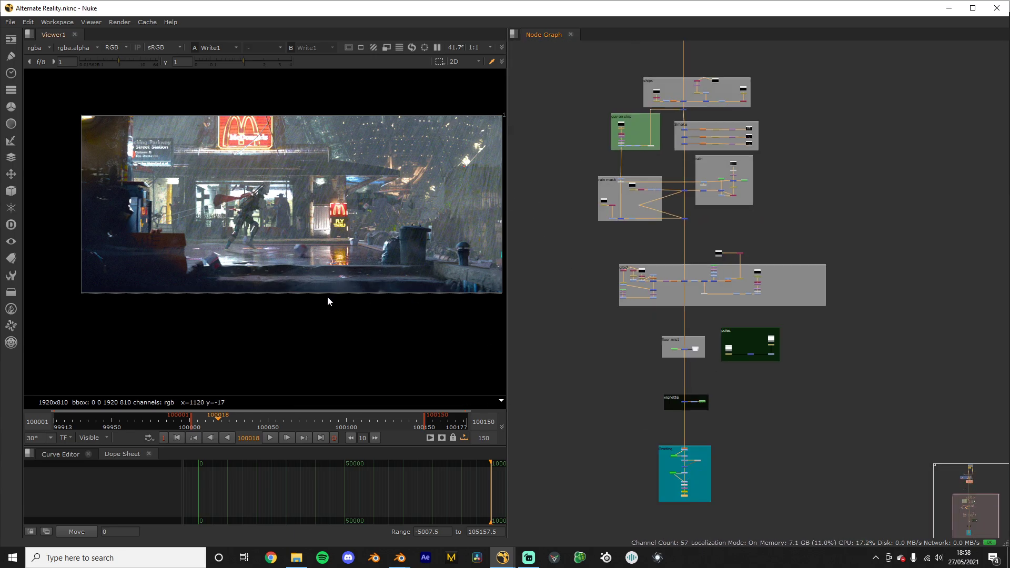
scroll(330, 296, up, 3)
middle_drag(330, 296, 311, 321)
scroll(290, 340, down, 3)
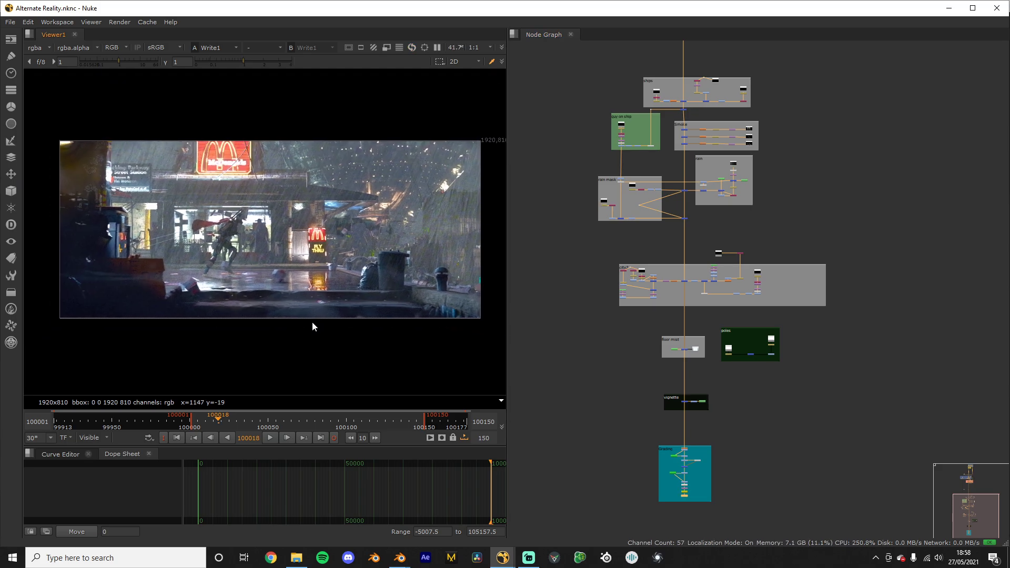
scroll(321, 315, up, 1)
scroll(613, 264, down, 5)
scroll(723, 405, up, 5)
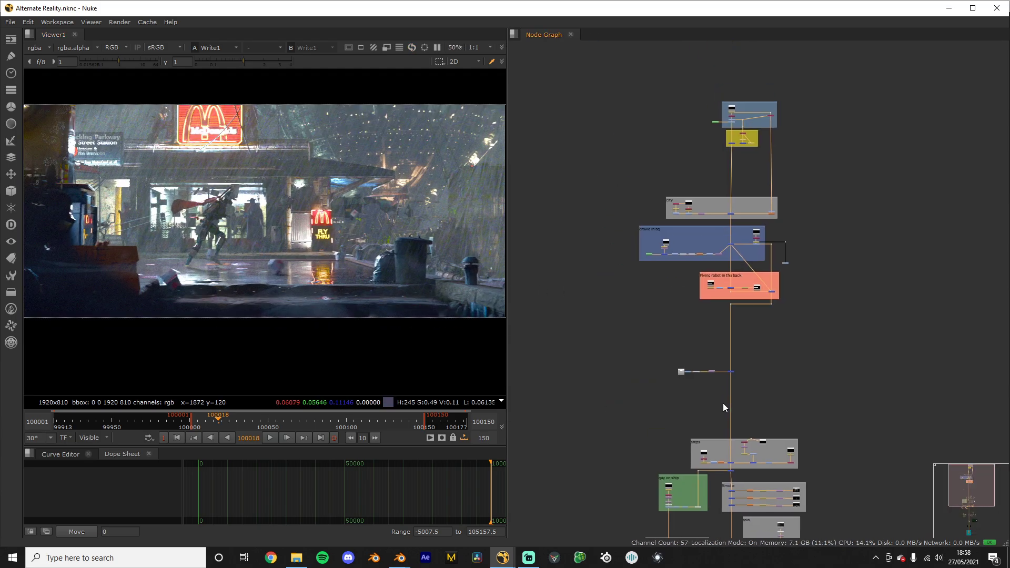
Step: Add a Backdrop and size it to enclose the whole smoke branch, from its Read node to its Merge
scroll(582, 329, up, 2)
scroll(554, 272, down, 1)
key(Tab)
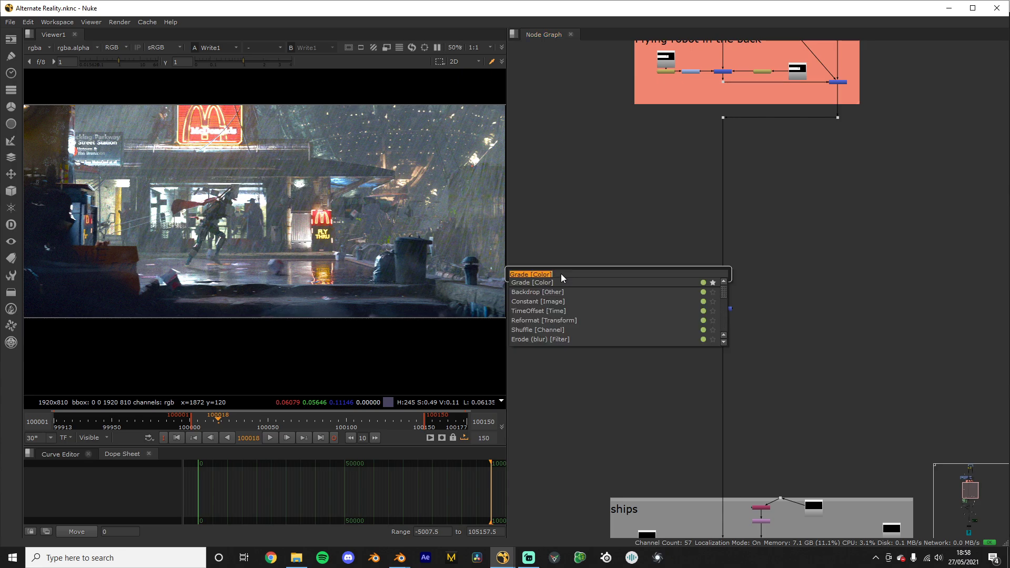
text(back)
key(Return)
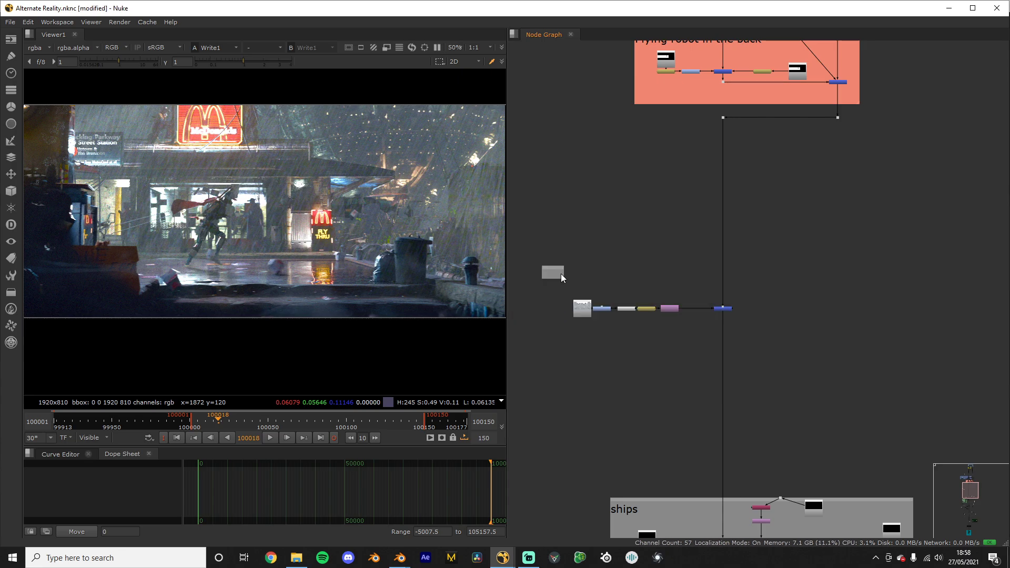
drag(563, 279, 776, 348)
Step: Label the smoke backdrop "mist and fog" and enlarge its label font
double_click(601, 267)
click(336, 275)
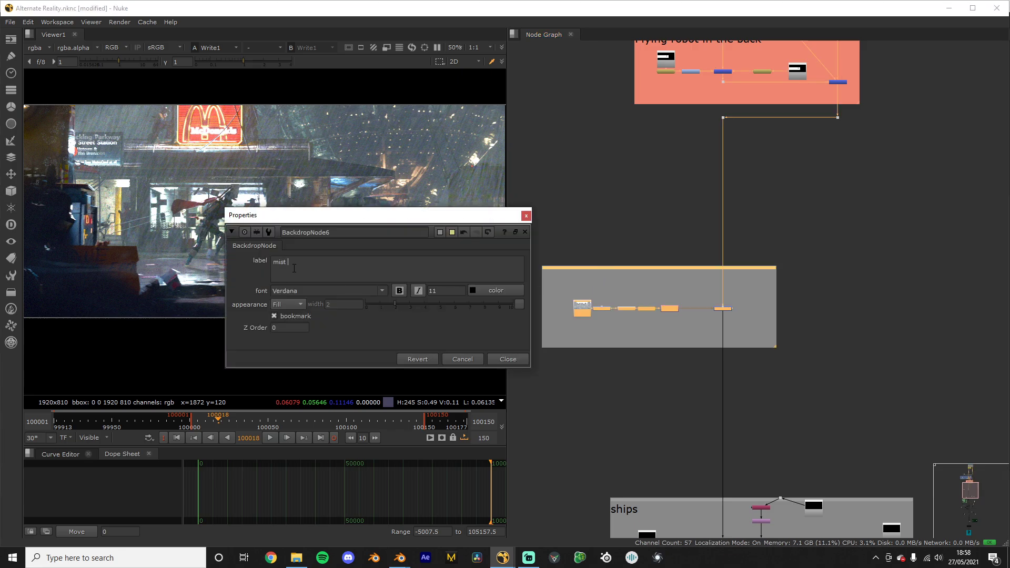
click(442, 288)
text(5)
key(Return)
click(506, 359)
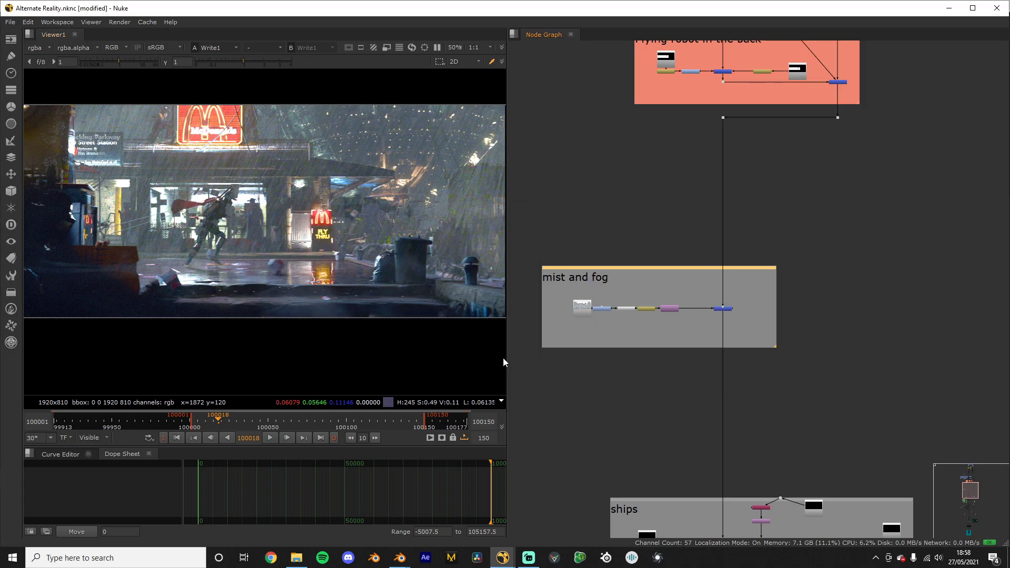
Step: Review the whole node tree, the mist and fog section and the final image in the Viewer
scroll(620, 368, down, 2)
middle_drag(695, 371, 709, 298)
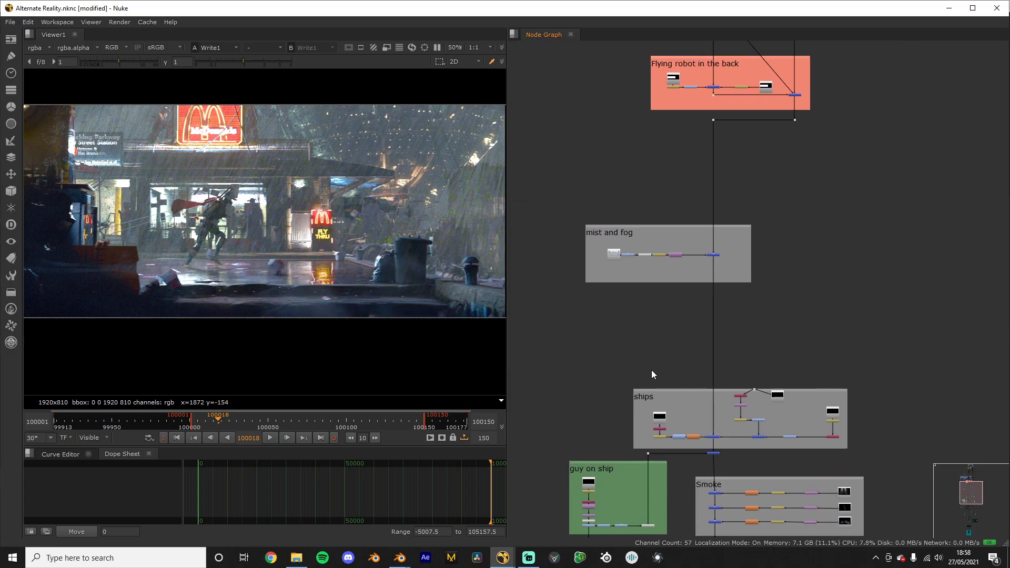
scroll(651, 371, down, 10)
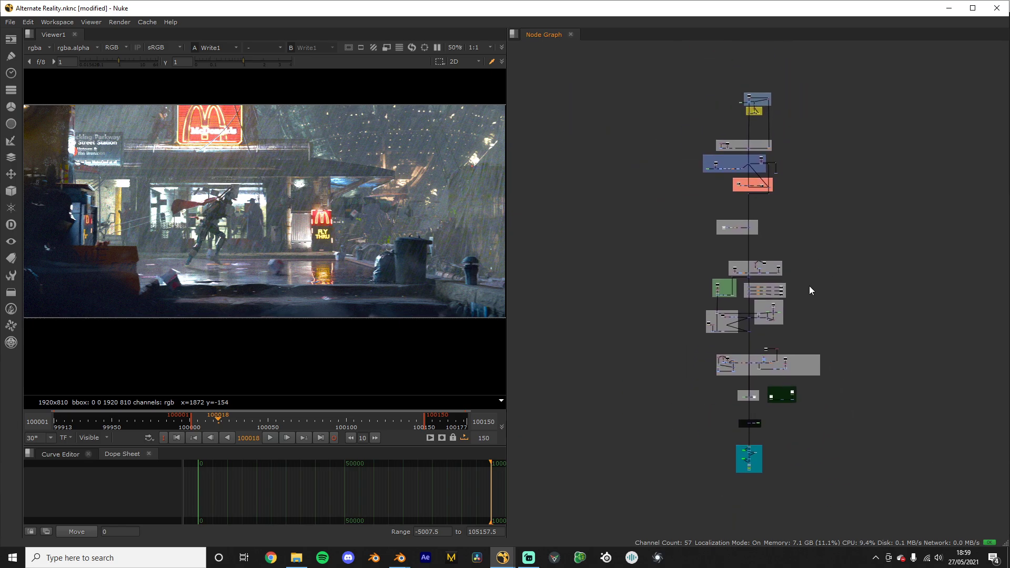
scroll(784, 299, up, 3)
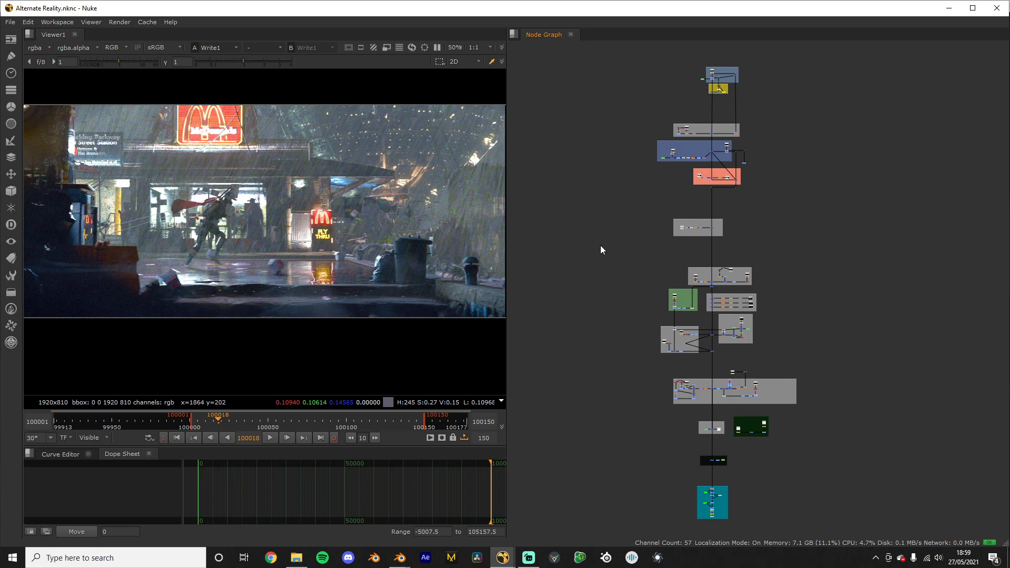
scroll(223, 286, down, 1)
scroll(223, 285, up, 1)
middle_drag(246, 282, 234, 318)
scroll(620, 186, up, 1)
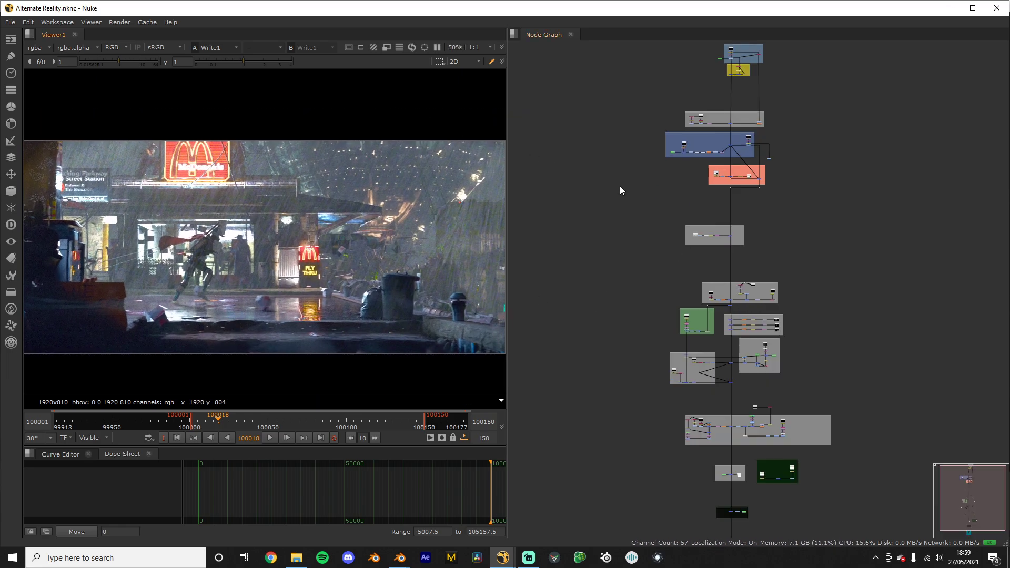
scroll(757, 216, up, 2)
scroll(759, 235, up, 3)
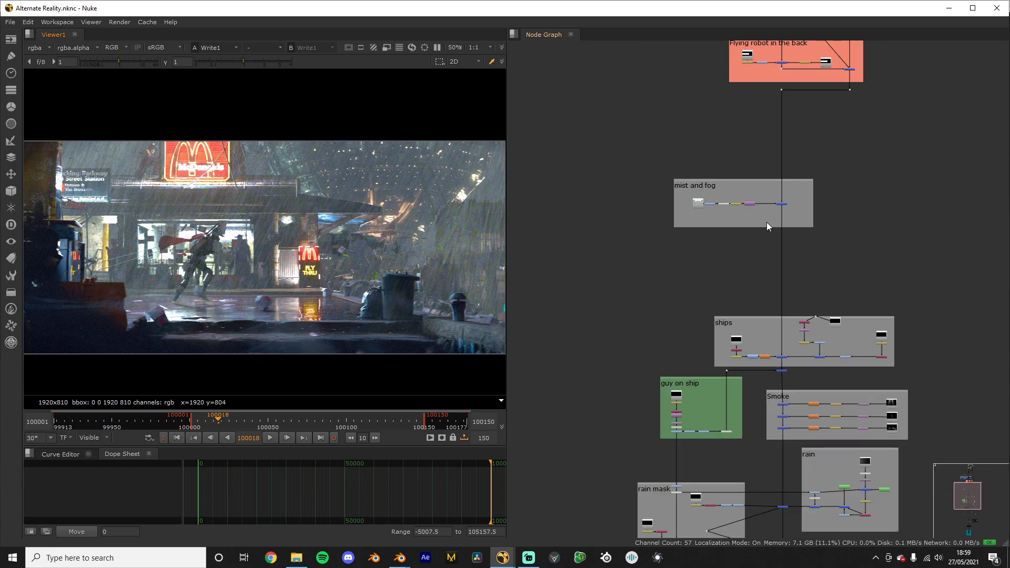
scroll(767, 226, up, 2)
middle_drag(756, 270, 733, 387)
scroll(742, 350, up, 3)
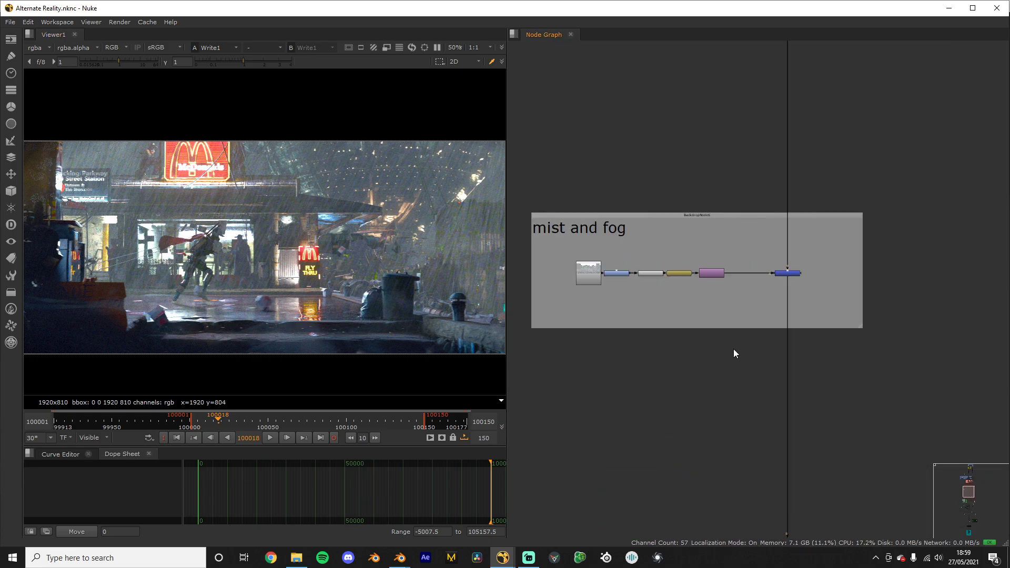
scroll(291, 314, down, 3)
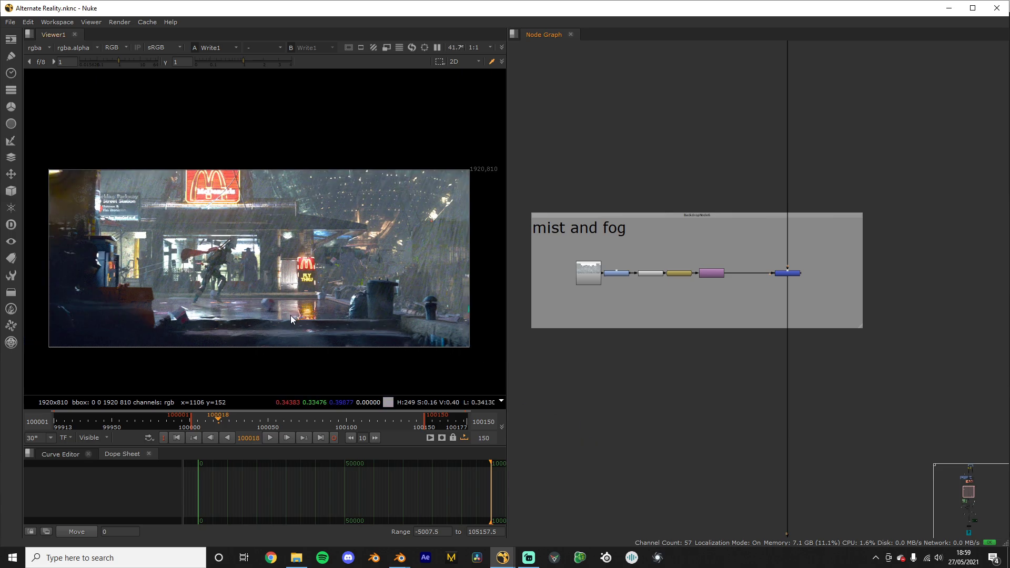
scroll(697, 330, up, 1)
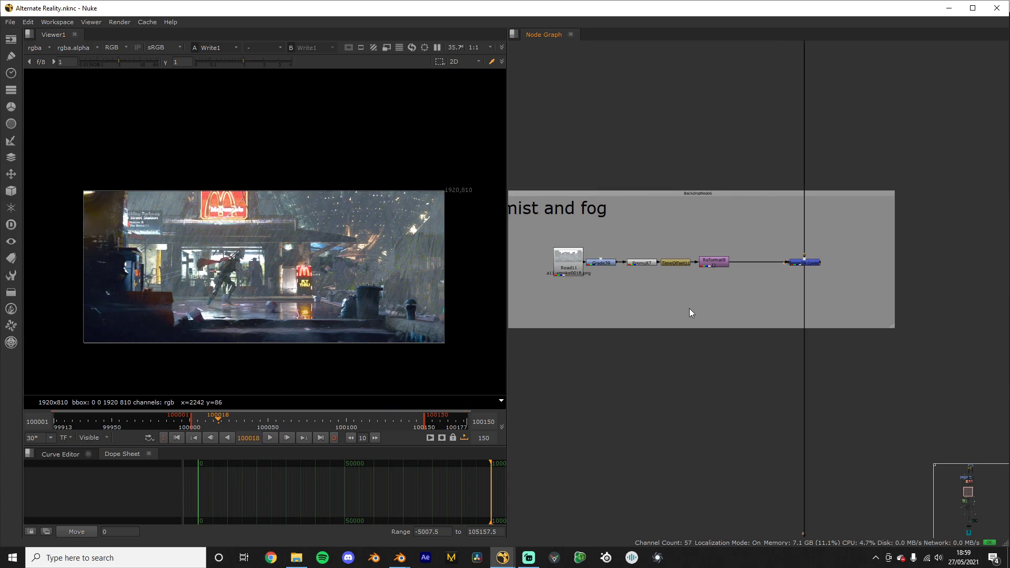
scroll(353, 263, up, 3)
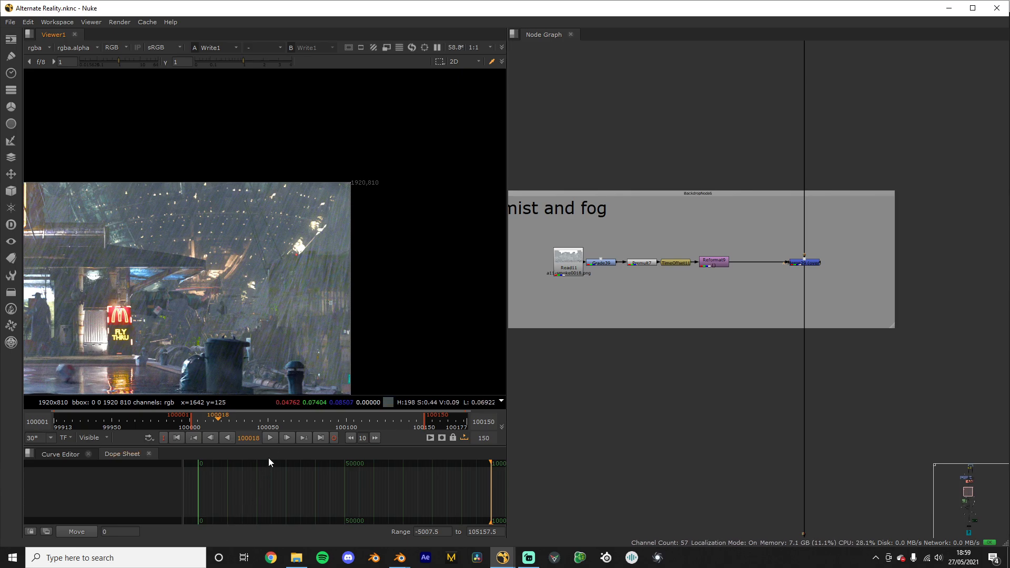
Step: Inspect the final image as a whole and up close around the dark foreground to judge the smoke
right_click(353, 244)
click(709, 220)
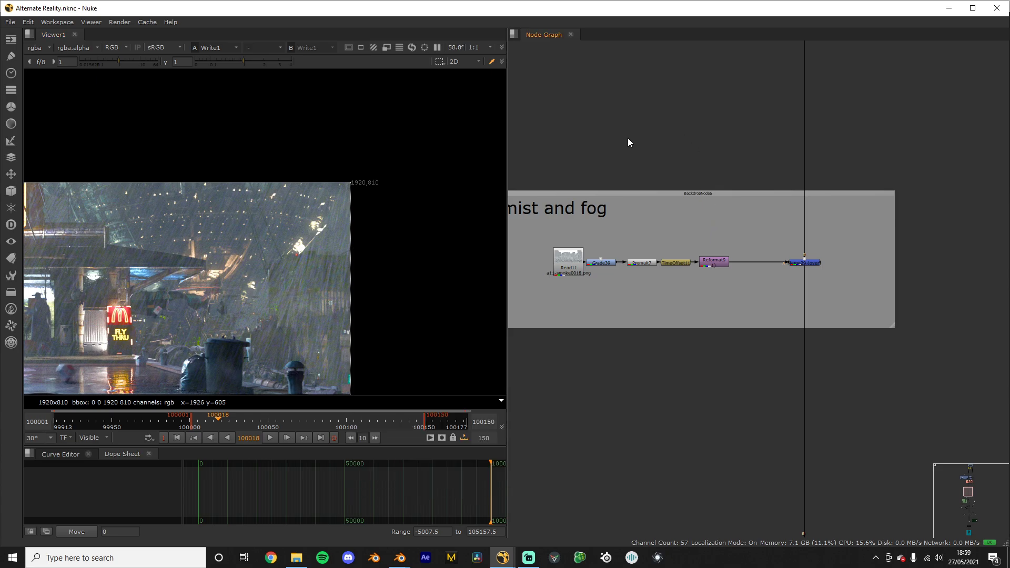
scroll(215, 260, down, 5)
middle_drag(178, 270, 326, 235)
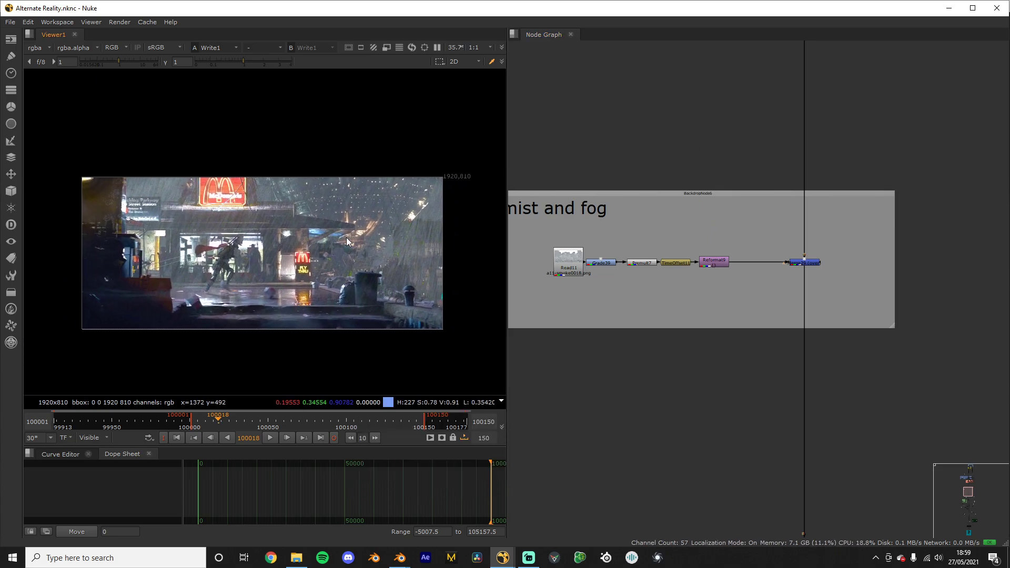
scroll(733, 225, down, 3)
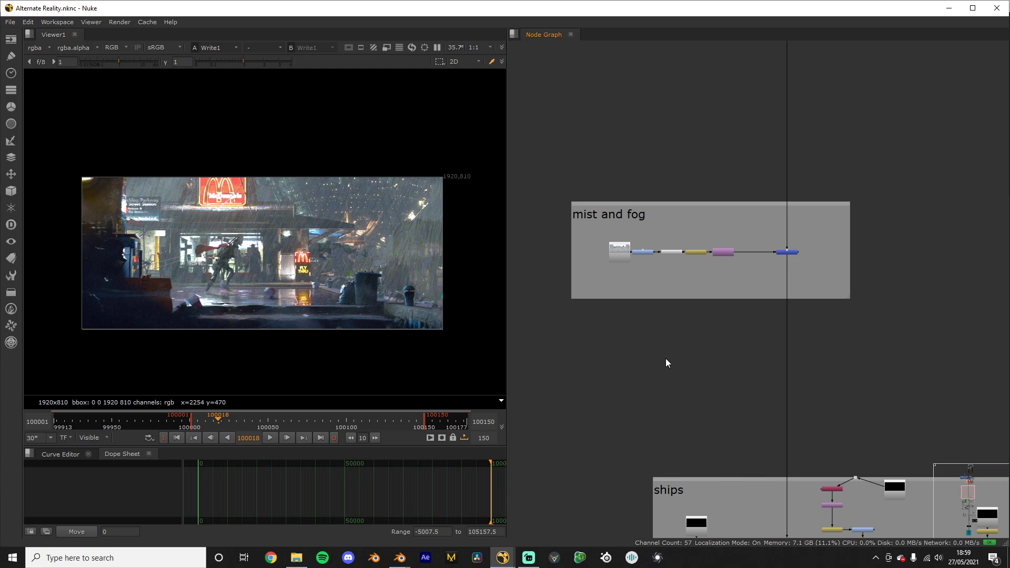
scroll(355, 334, up, 2)
middle_drag(355, 334, 511, 332)
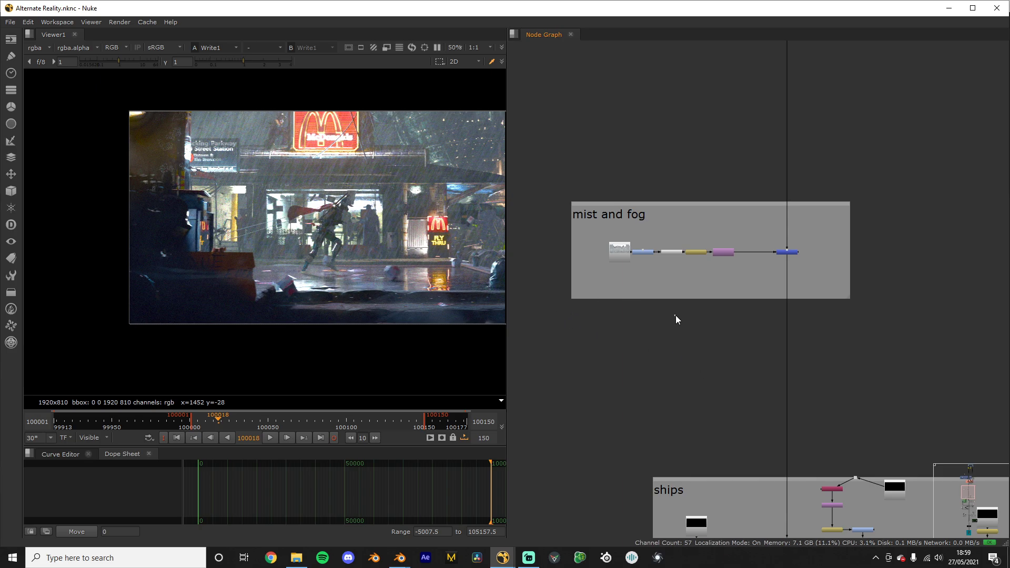
scroll(146, 278, up, 3)
middle_drag(320, 298, 257, 288)
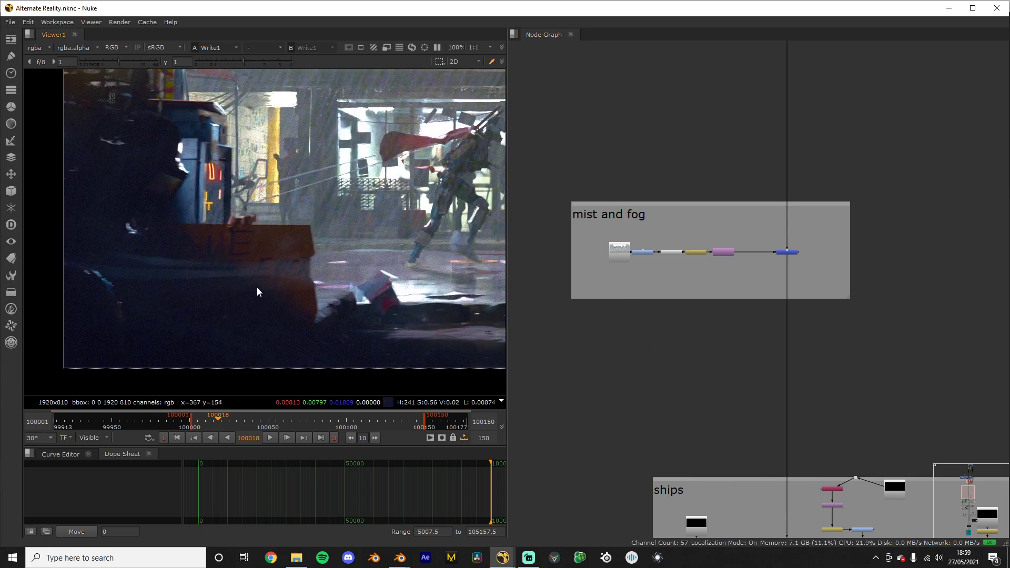
Step: View the reformatted smoke on its own, then the output of the mist and fog section's Merge
scroll(728, 300, up, 2)
click(694, 224)
key(1)
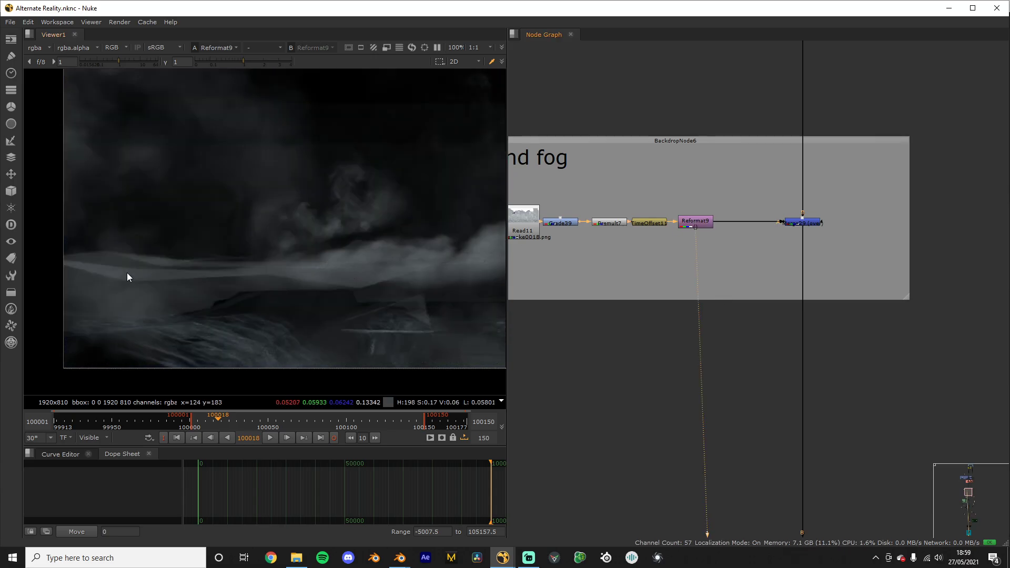
scroll(156, 284, down, 3)
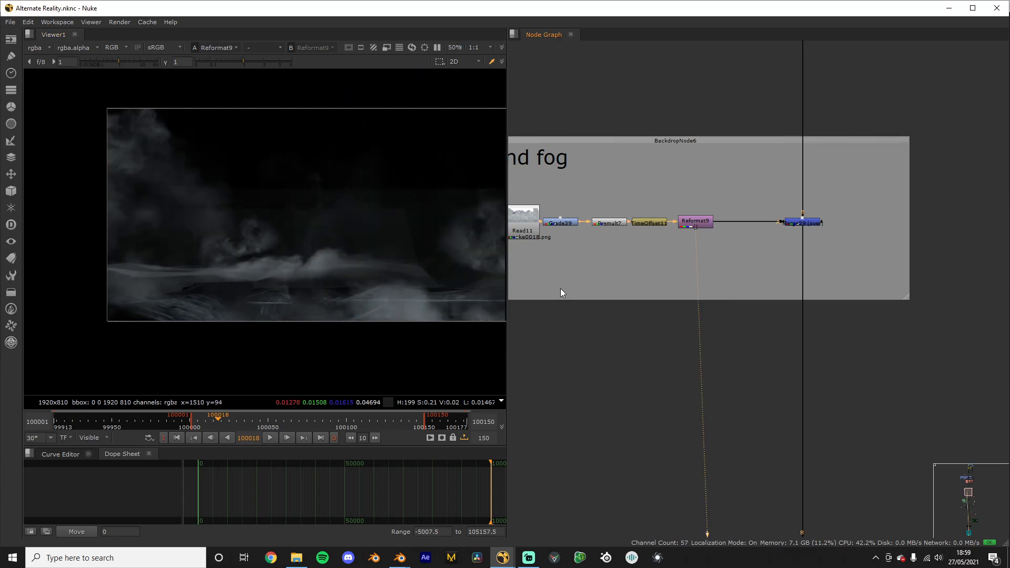
click(801, 221)
key(1)
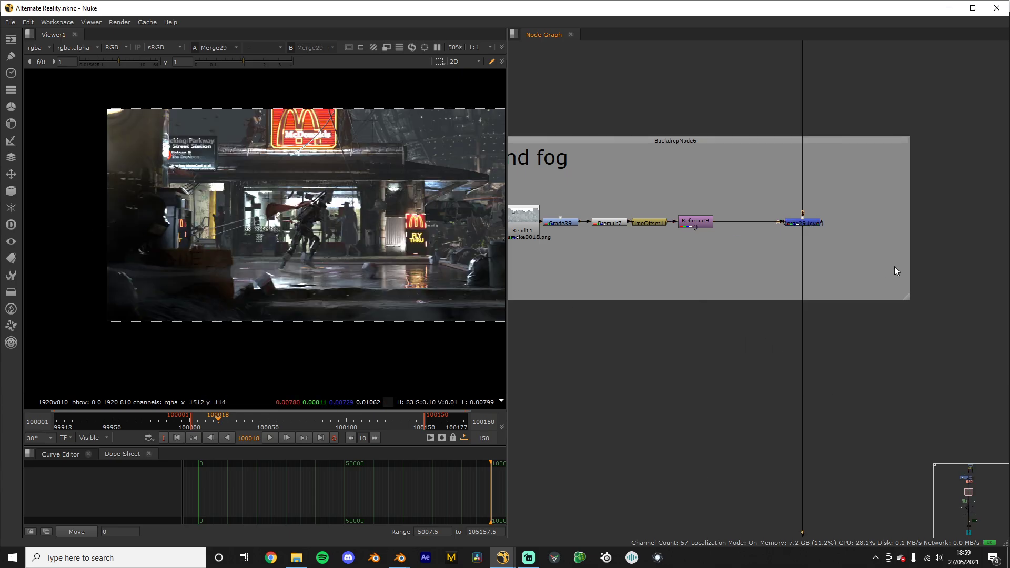
Step: Look through the node graph around the mist and fog backdrop and return to its Merge
middle_drag(895, 271, 583, 352)
click(562, 241)
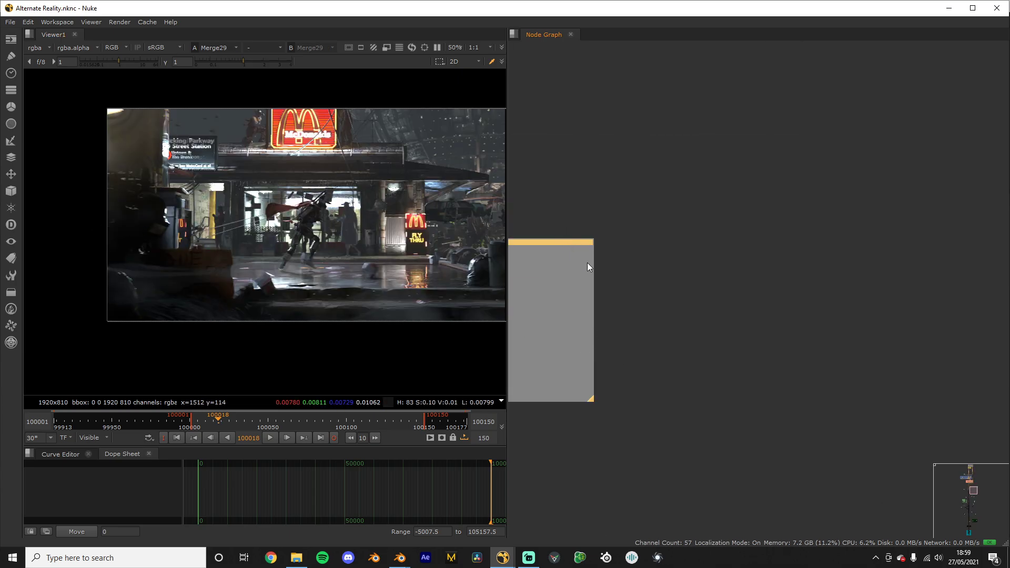
click(598, 403)
scroll(601, 405, down, 5)
middle_drag(578, 380, 798, 364)
scroll(712, 378, down, 2)
middle_drag(672, 336, 722, 188)
scroll(601, 406, down, 3)
scroll(661, 274, up, 2)
scroll(658, 276, down, 3)
scroll(787, 226, up, 5)
middle_drag(738, 224, 741, 355)
scroll(740, 355, up, 6)
middle_drag(767, 259, 733, 399)
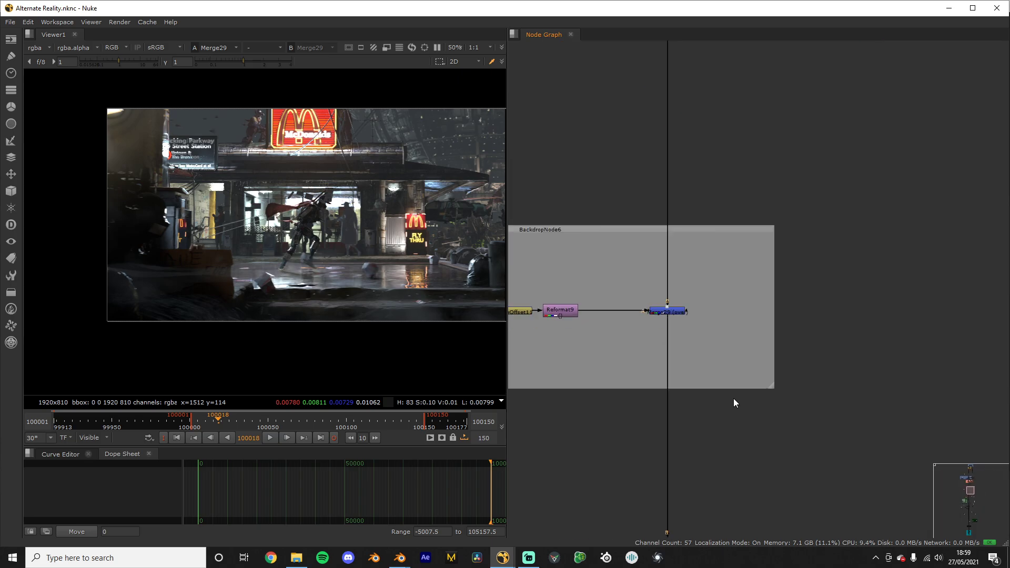
Step: Add a Roto node beside the smoke's Merge (over) and move its properties clear of the Viewer image
scroll(733, 399, up, 1)
scroll(722, 308, up, 2)
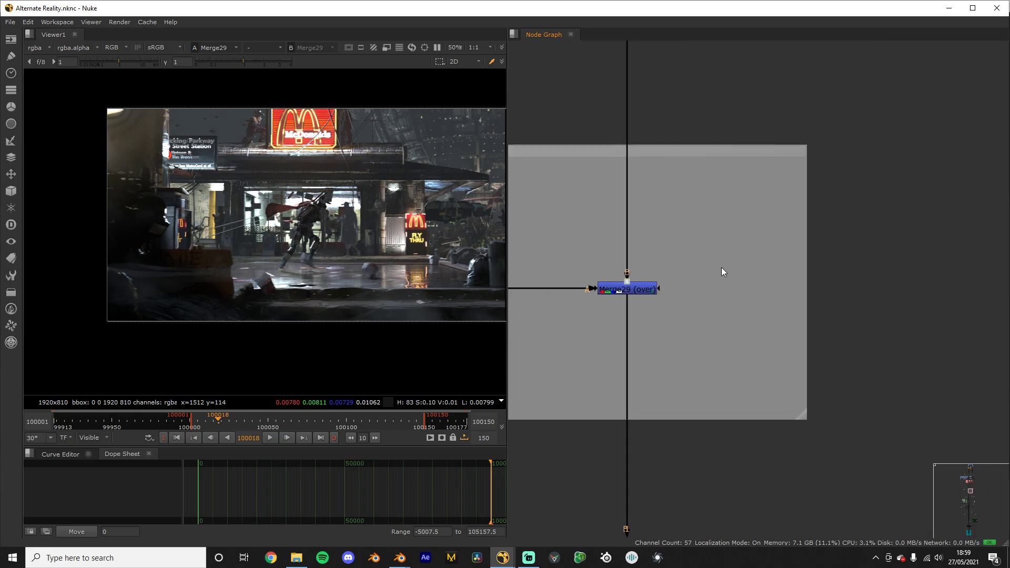
key(o)
drag(497, 158, 314, 283)
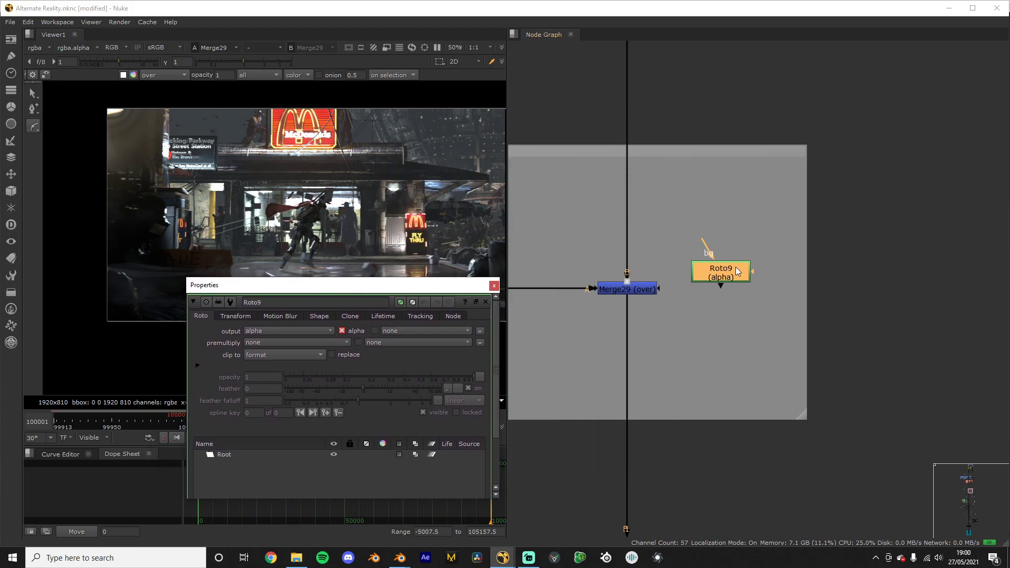
drag(708, 274, 721, 286)
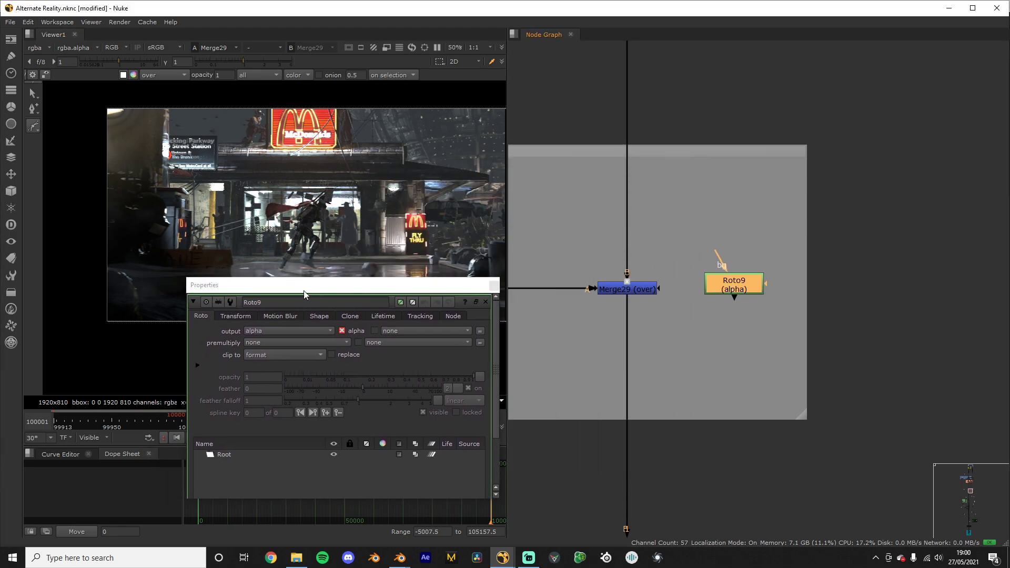
drag(304, 294, 670, 349)
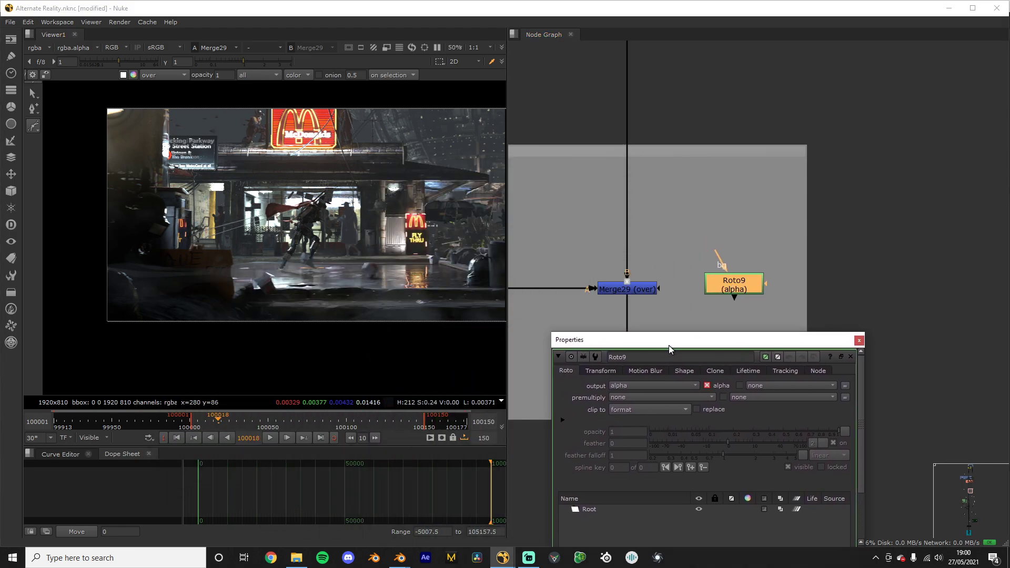
Step: At frame 100001, begin a Bezier roto shape tracing the dark foreground's edge from beside the station sign down to the wet ground
click(193, 418)
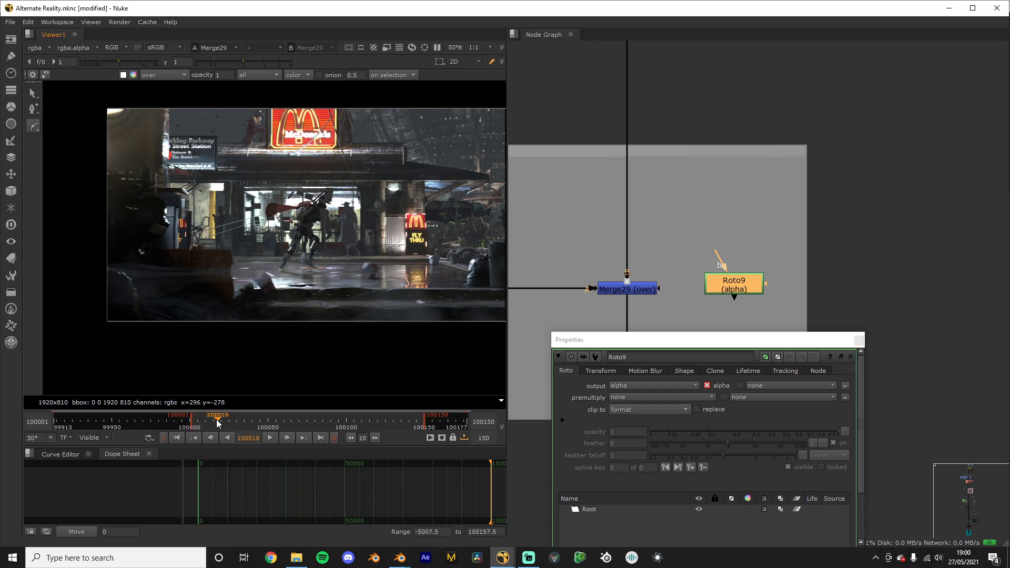
drag(218, 422, 190, 422)
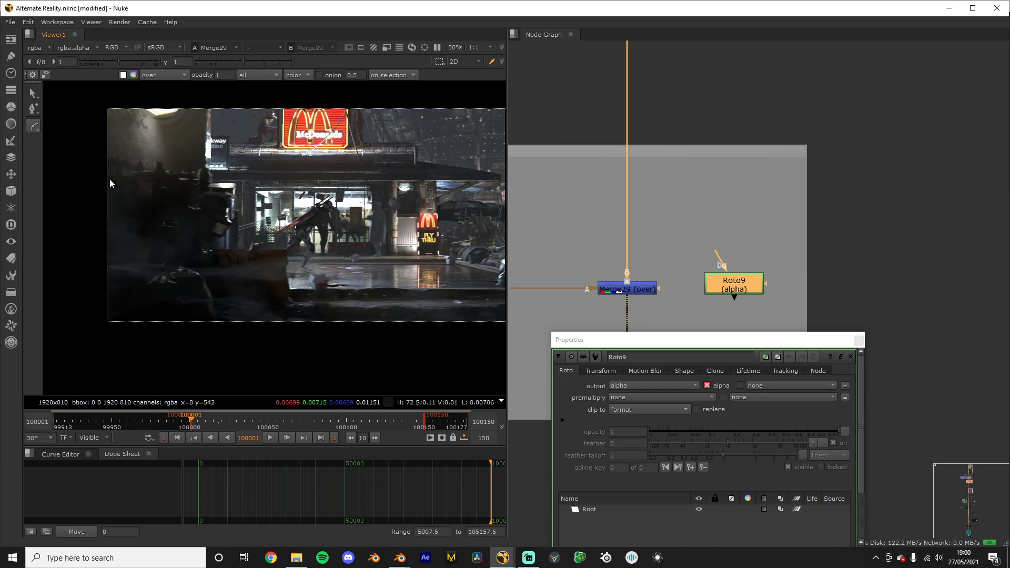
click(203, 135)
click(209, 170)
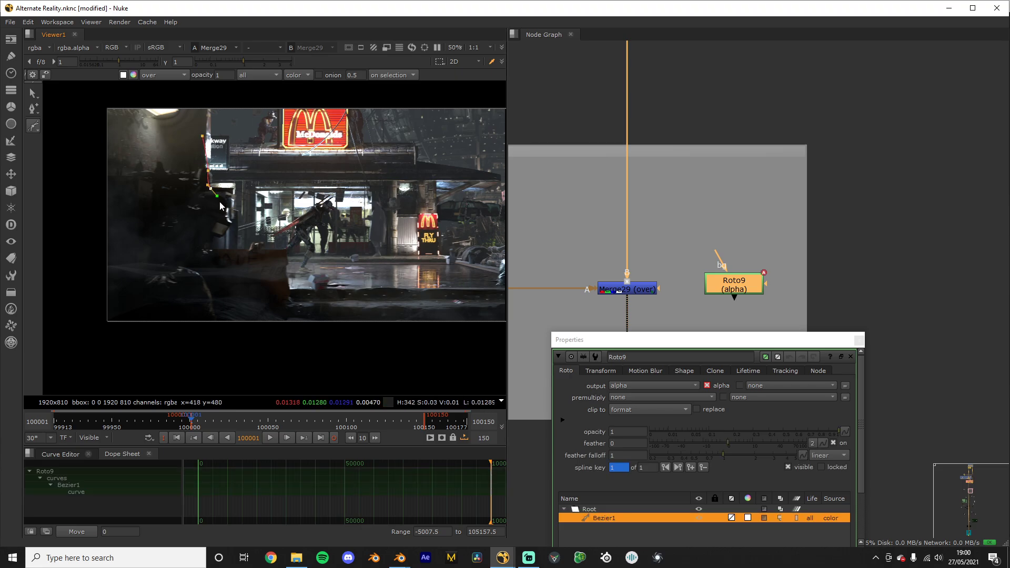
click(210, 188)
click(222, 215)
click(222, 228)
click(219, 240)
click(221, 249)
click(225, 255)
click(239, 258)
click(270, 265)
click(280, 277)
click(291, 289)
click(296, 297)
click(301, 304)
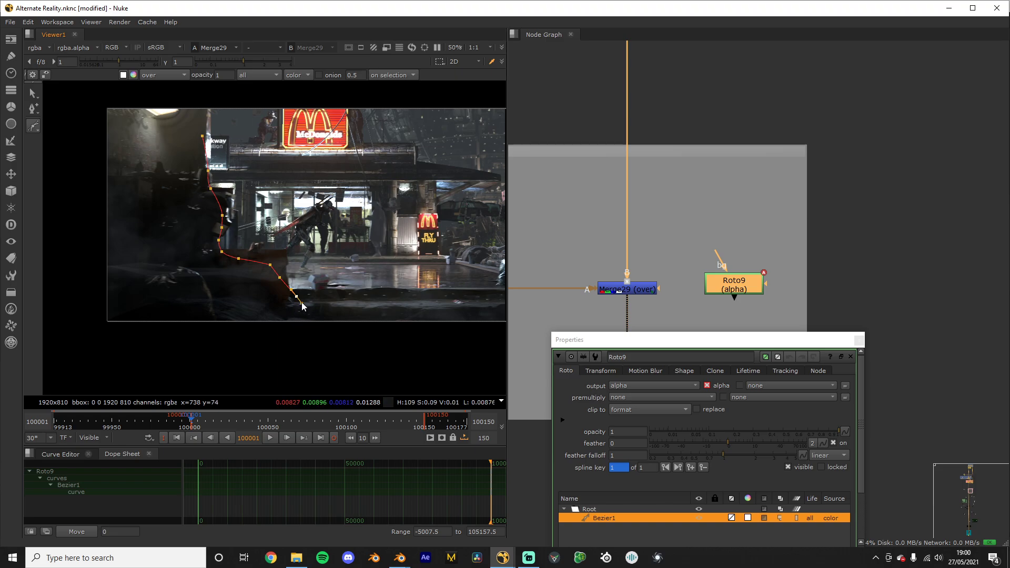
Step: Carry the Bezier around the dark foreground outside the image border, close it, and align its upper corner with the foreground edge
drag(297, 298, 286, 301)
click(274, 317)
click(224, 331)
click(137, 341)
click(65, 310)
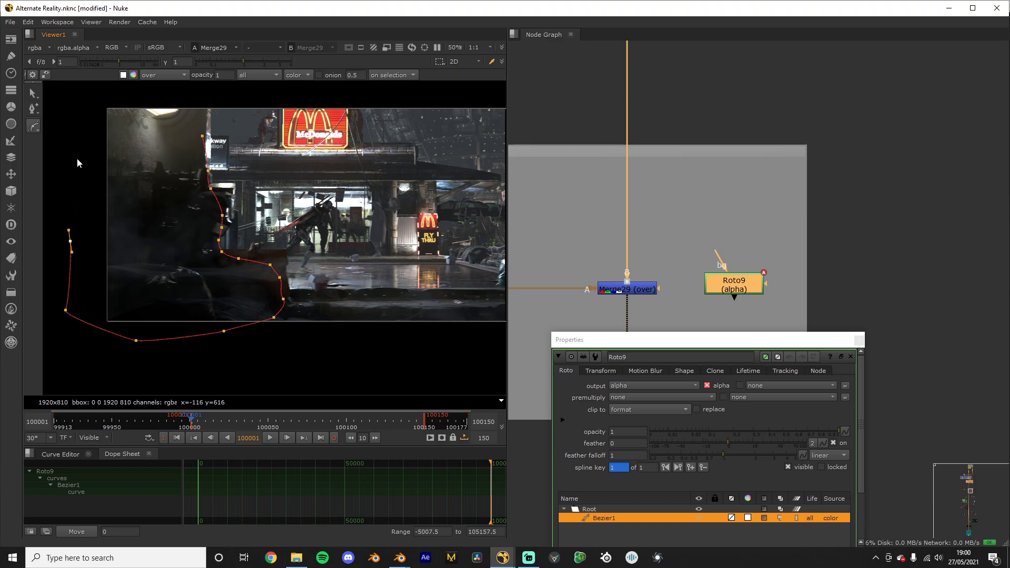
click(70, 241)
click(78, 144)
click(91, 102)
click(132, 94)
click(218, 106)
click(203, 136)
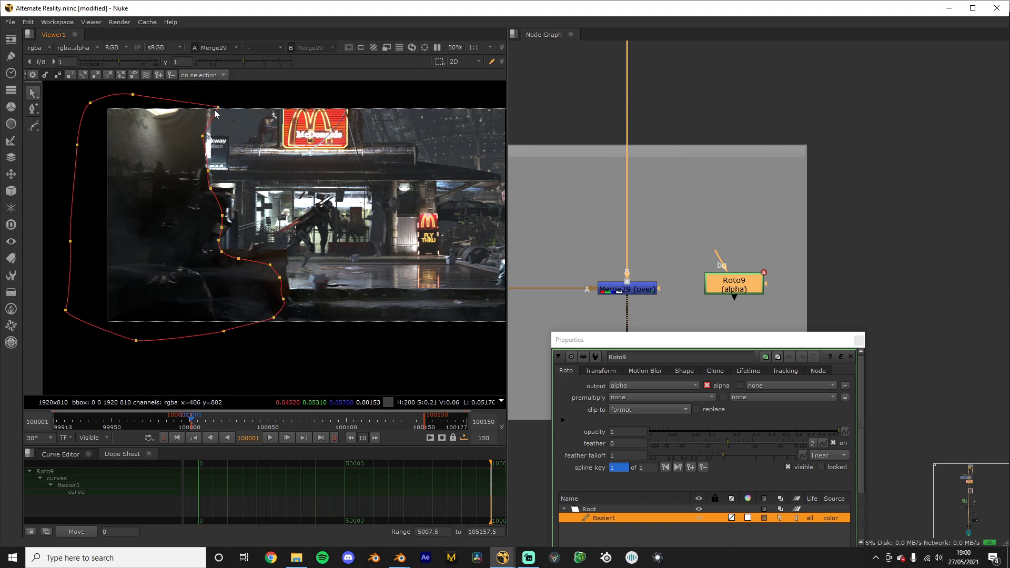
drag(218, 107, 206, 101)
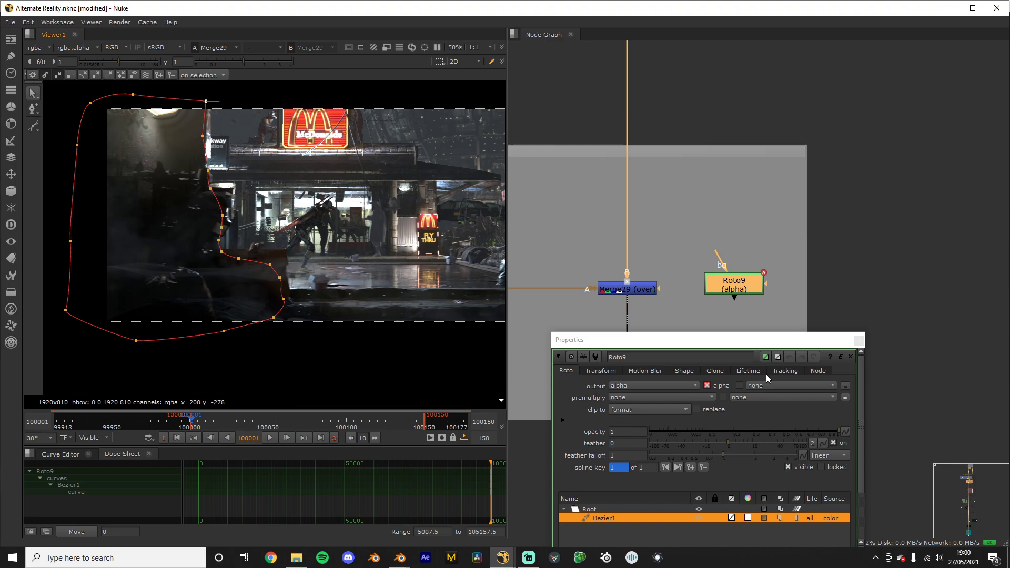
Step: Move the Roto properties aside, select all points of the Bezier and set a key on it at frame 100001
drag(737, 345, 834, 114)
key(ctrl+a)
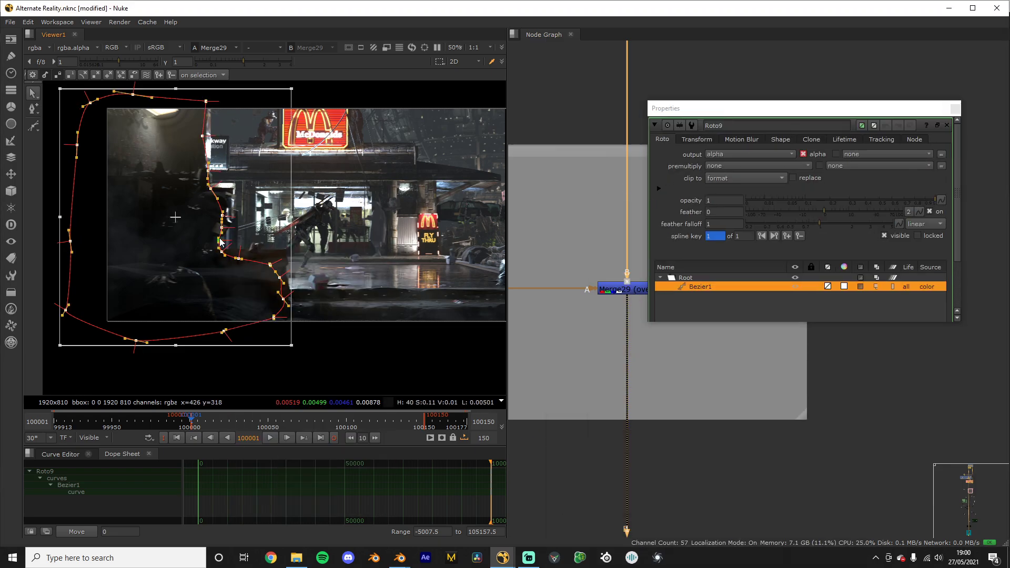
right_click(215, 240)
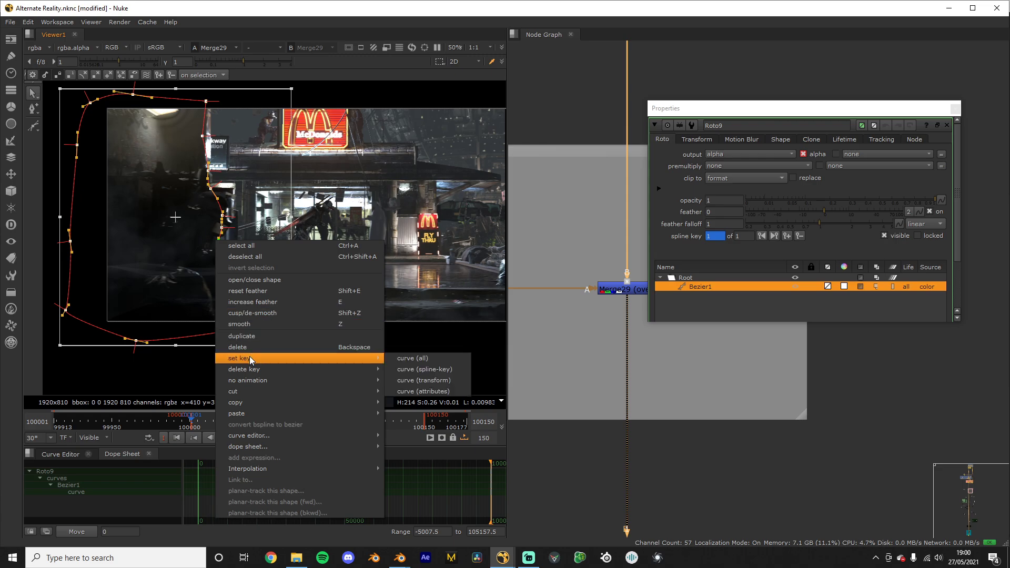
mouse_move(363, 369)
mouse_move(307, 361)
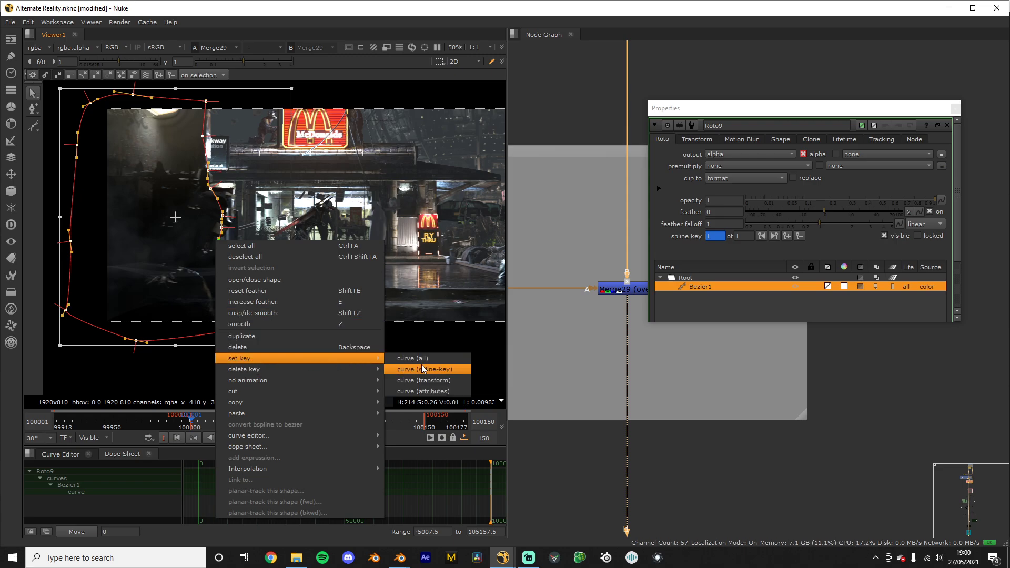
click(440, 380)
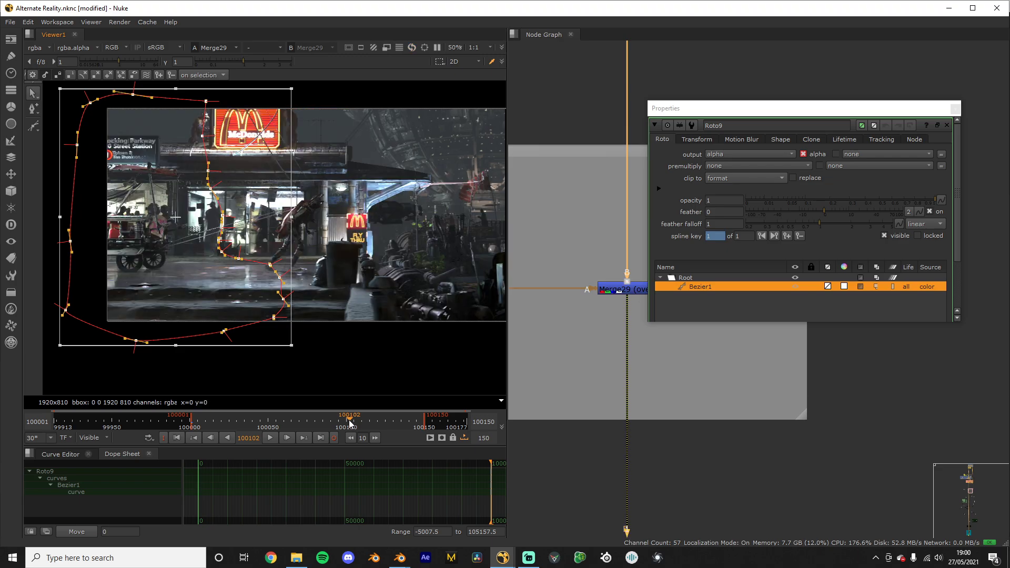
Step: Shift the whole Bezier along with the dark foreground as it leaves the image, at frames 100040 and 100054
drag(285, 423, 253, 421)
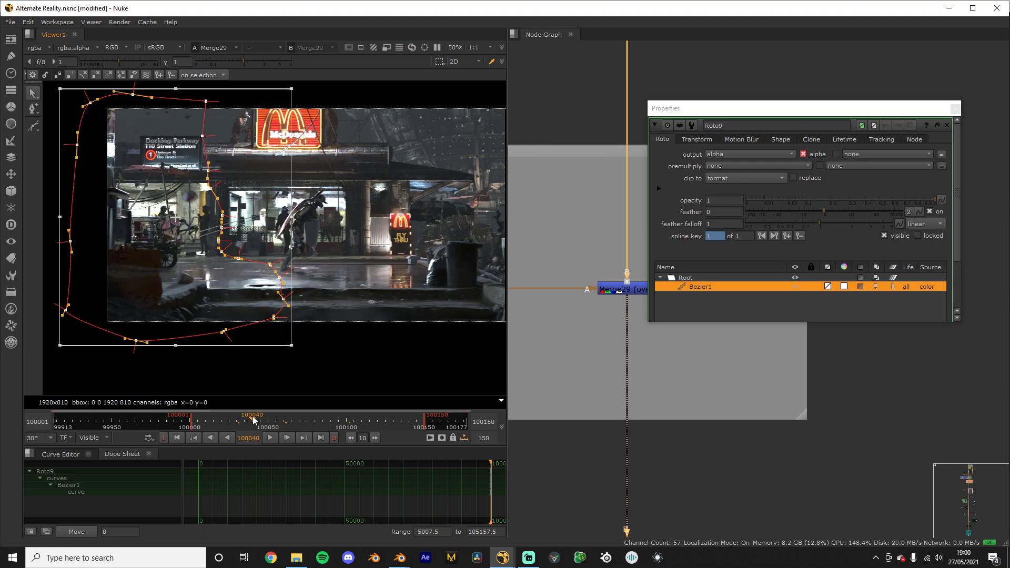
drag(285, 300, 171, 301)
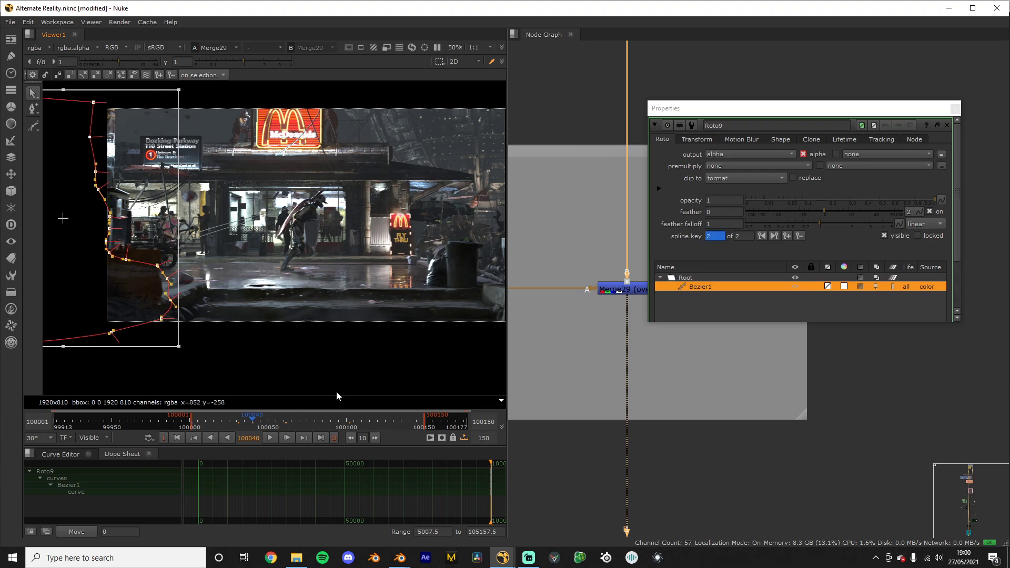
click(274, 421)
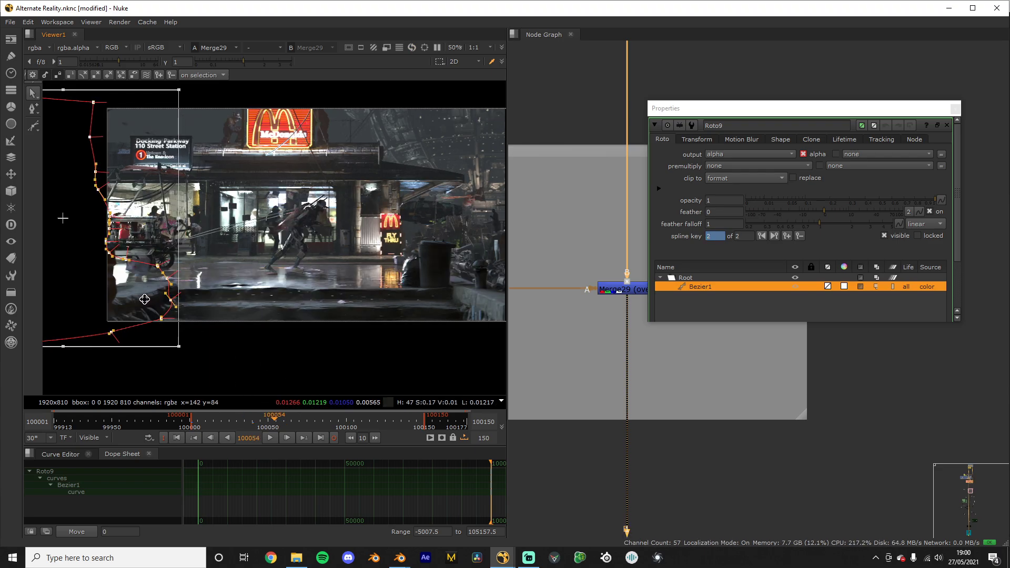
drag(116, 292, 61, 300)
Step: Advance to frame 100063 and key the Bezier fully outside the image
key(Right)
key(Right)
key(Right)
key(Right)
key(Right)
key(Right)
key(Right)
key(Right)
key(Right)
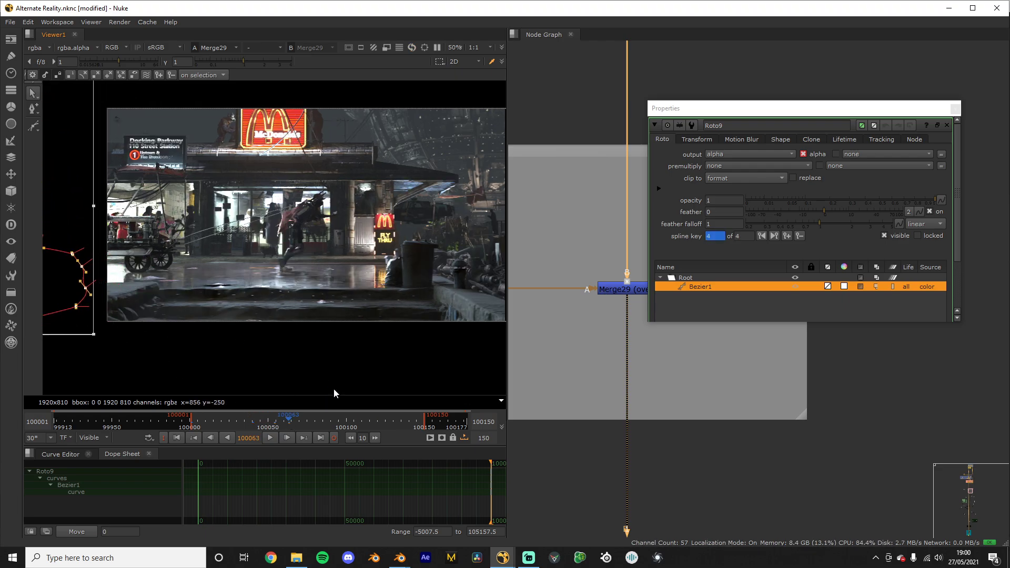
Step: Close the Roto properties and connect the Roto node to the mask input of the smoke's Merge (over)
click(952, 107)
click(679, 348)
scroll(747, 317, up, 2)
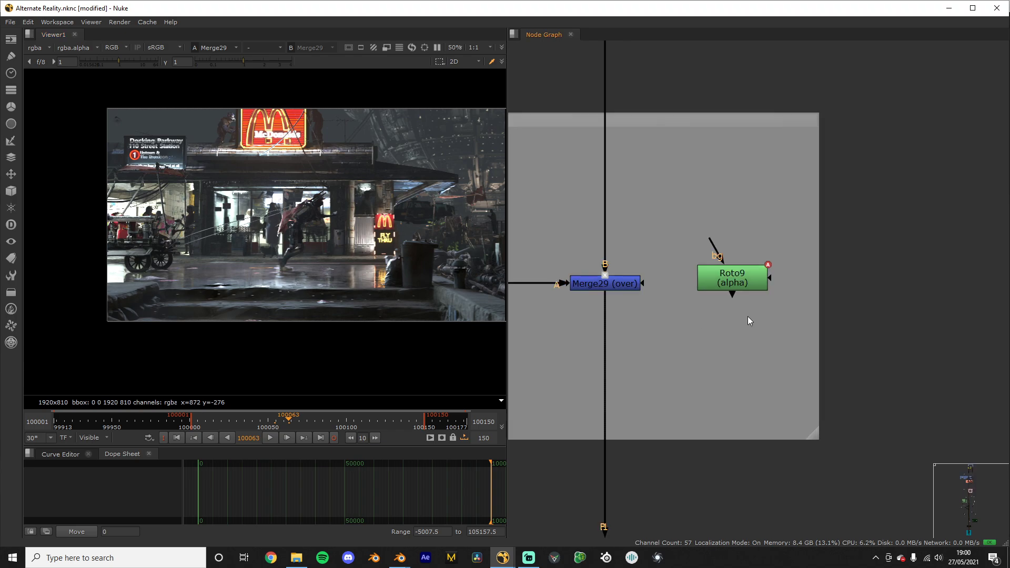
drag(622, 277, 731, 283)
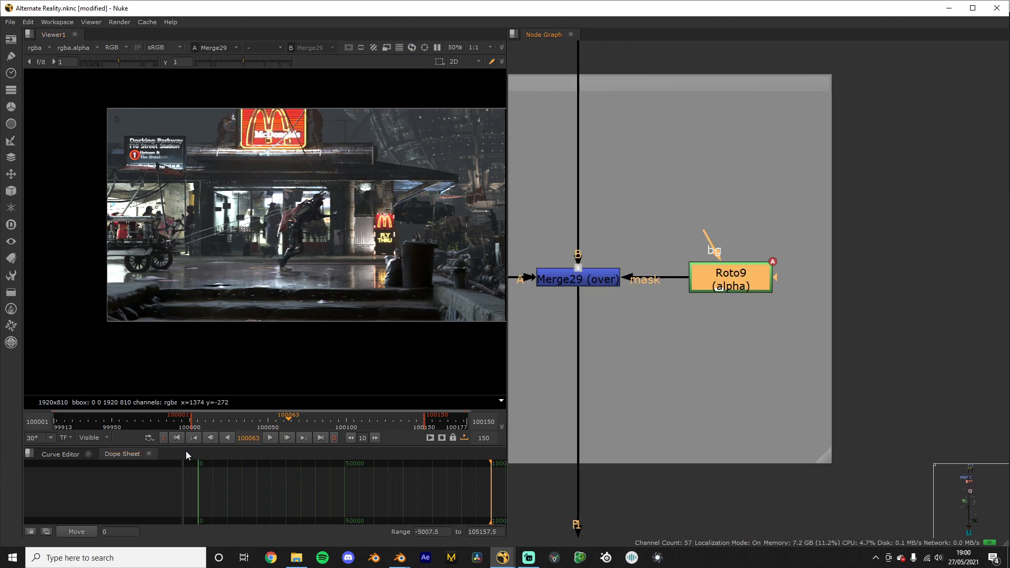
Step: Check the foreground at frame 100014, then invert the Roto's Bezier and set its feather to 100
click(213, 424)
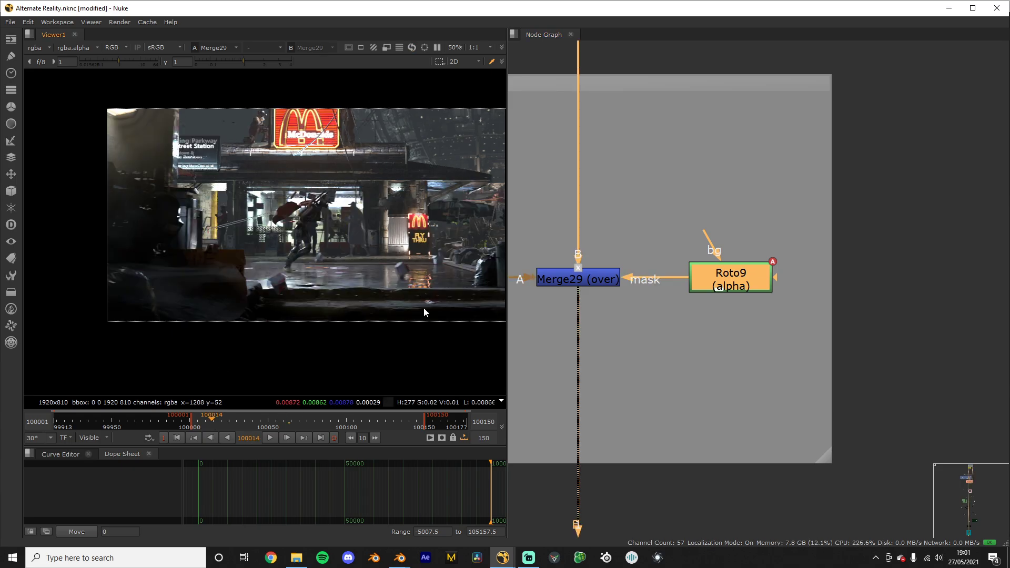
scroll(211, 279, up, 3)
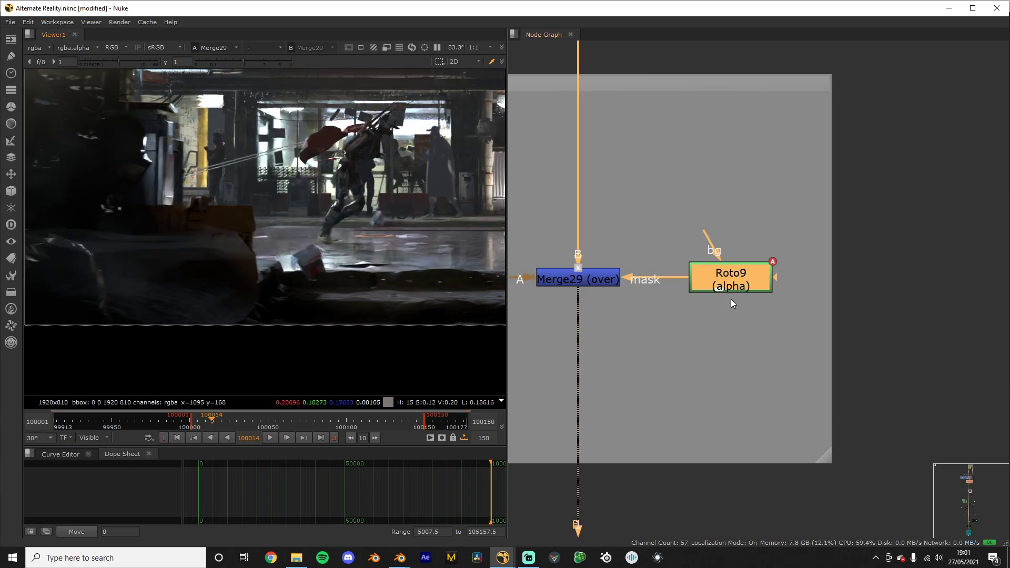
double_click(729, 286)
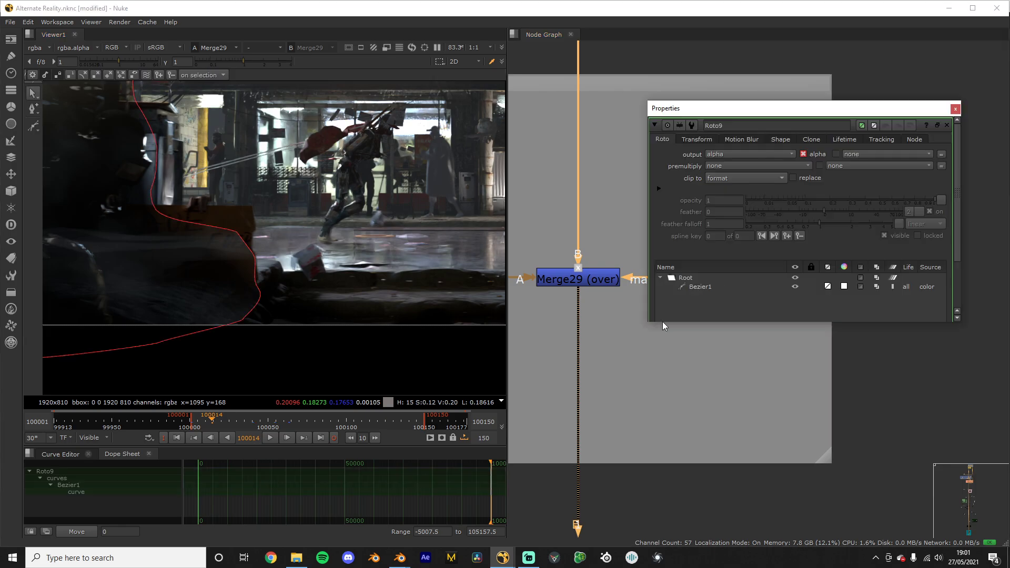
click(862, 288)
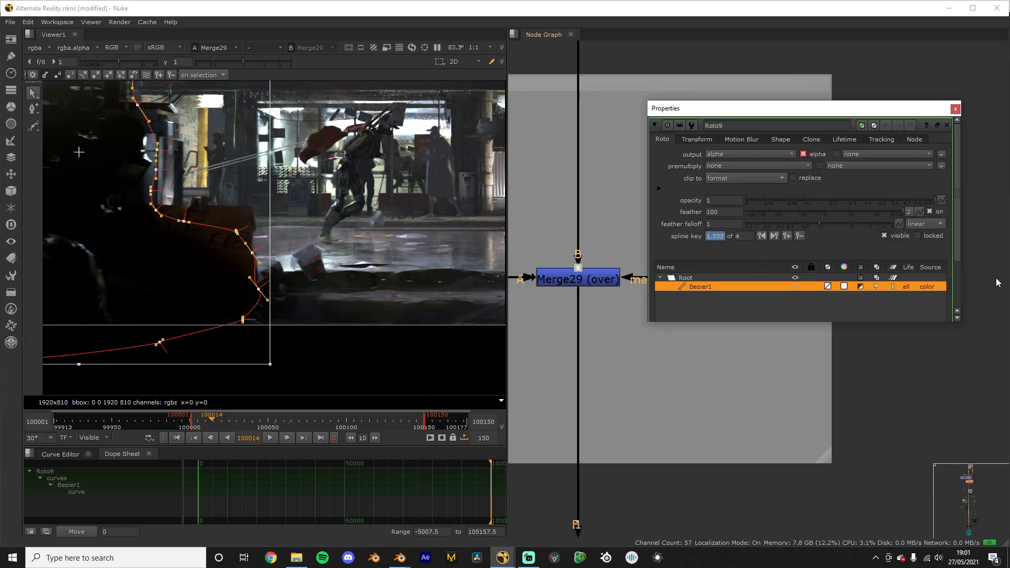
click(956, 109)
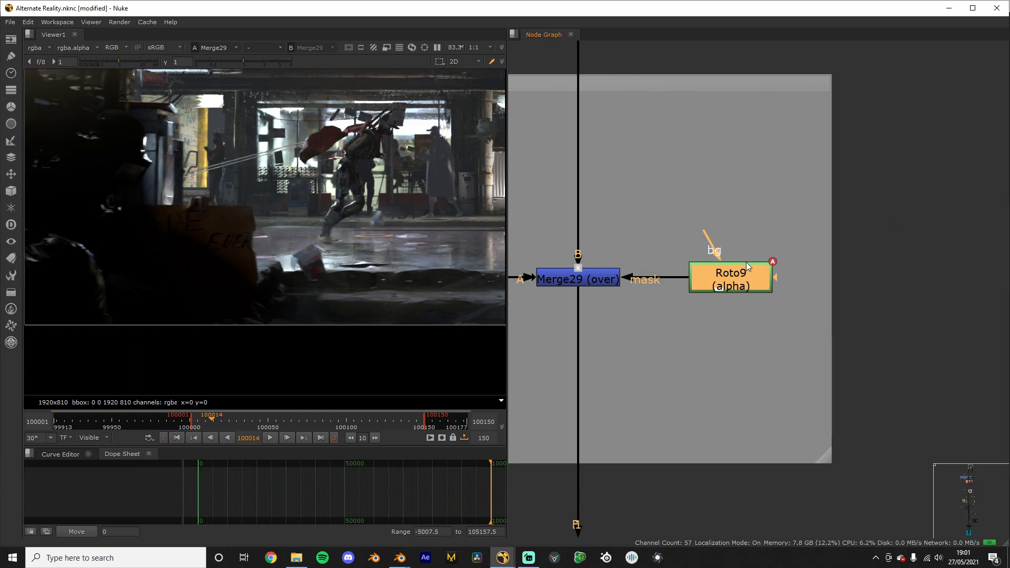
Step: Toggle the Roto node off and on repeatedly to compare the image with and without the smoke mask
key(d)
key(d)
key(d)
key(d)
scroll(717, 285, down, 1)
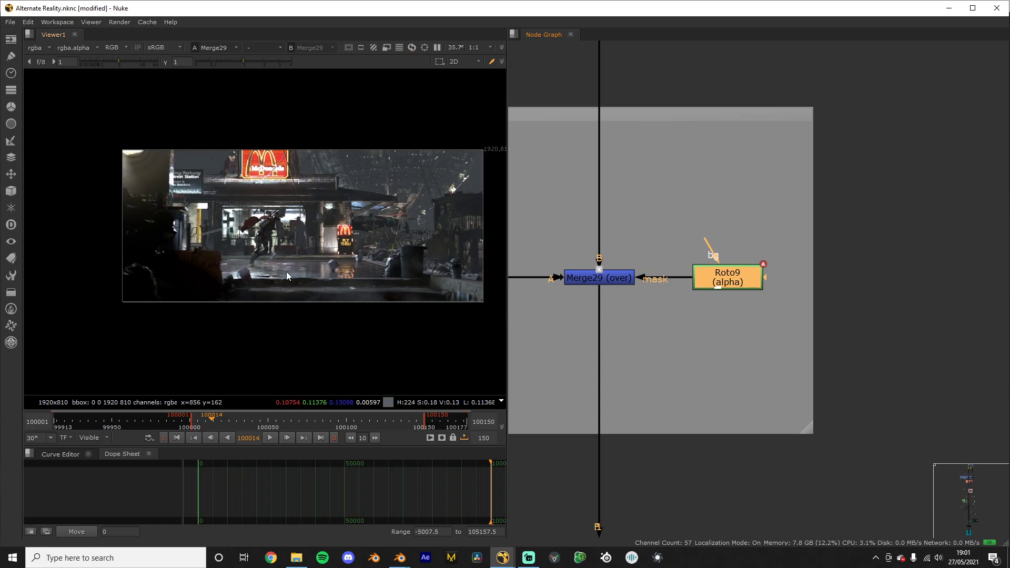
key(d)
key(d)
Step: Go down the node graph to the Grading section and view the Write node's output
scroll(718, 353, down, 6)
middle_drag(671, 368, 682, 245)
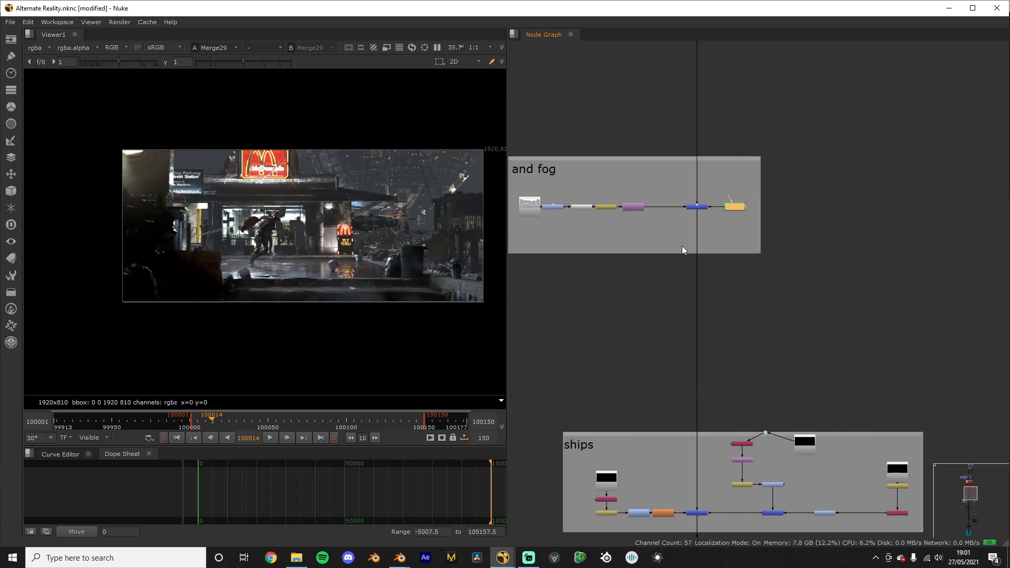
scroll(683, 379, down, 5)
middle_drag(683, 395, 667, 242)
scroll(676, 407, up, 4)
scroll(668, 424, up, 4)
middle_drag(668, 424, 675, 307)
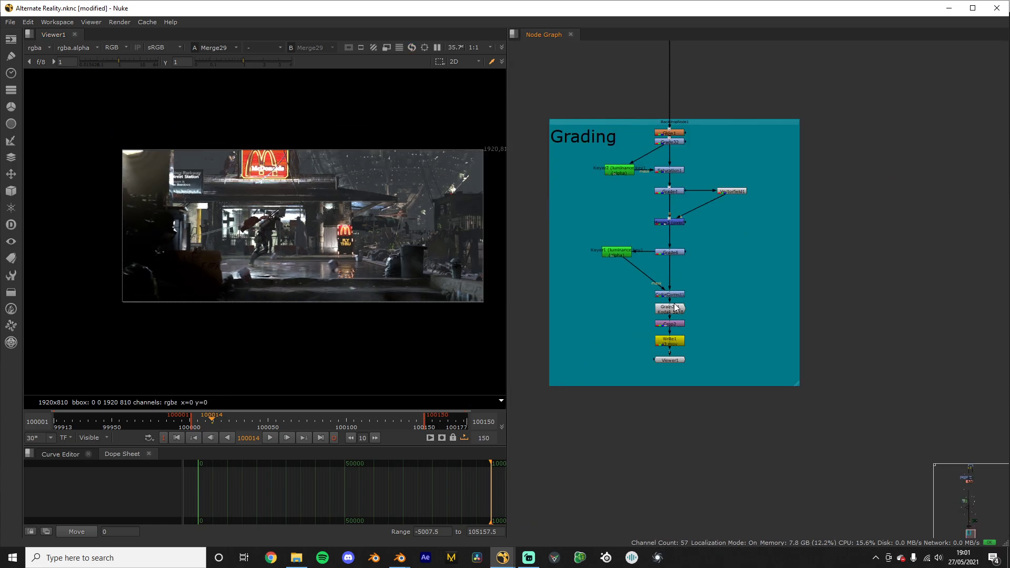
scroll(676, 345, up, 3)
click(676, 342)
key(1)
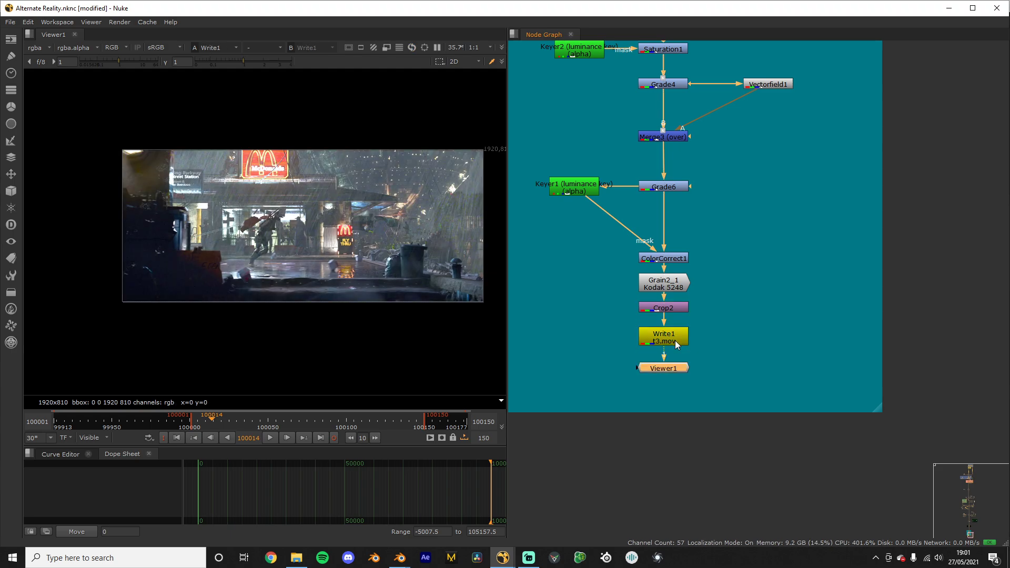